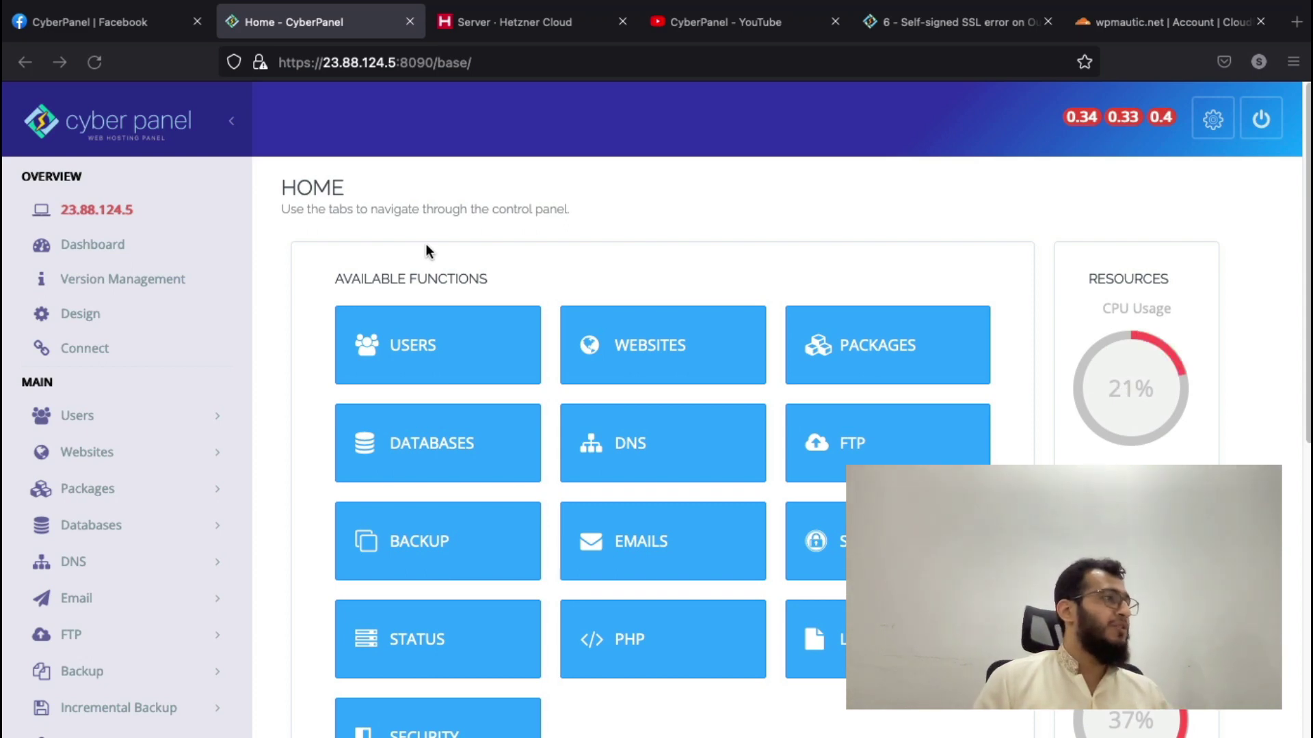
- Browse the CyberPanel Facebook group feed, then bring up the CyberPanel YouTube channel
click(119, 26)
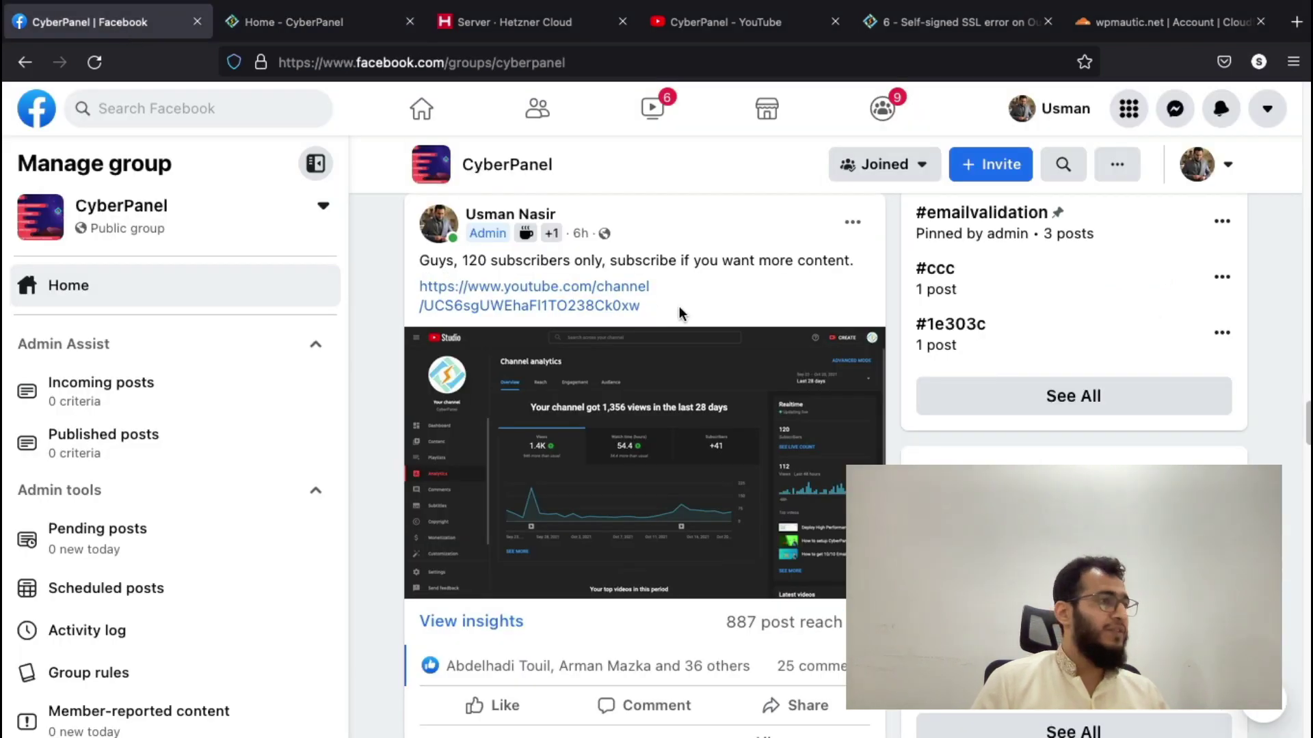
scroll(679, 306, up, 1)
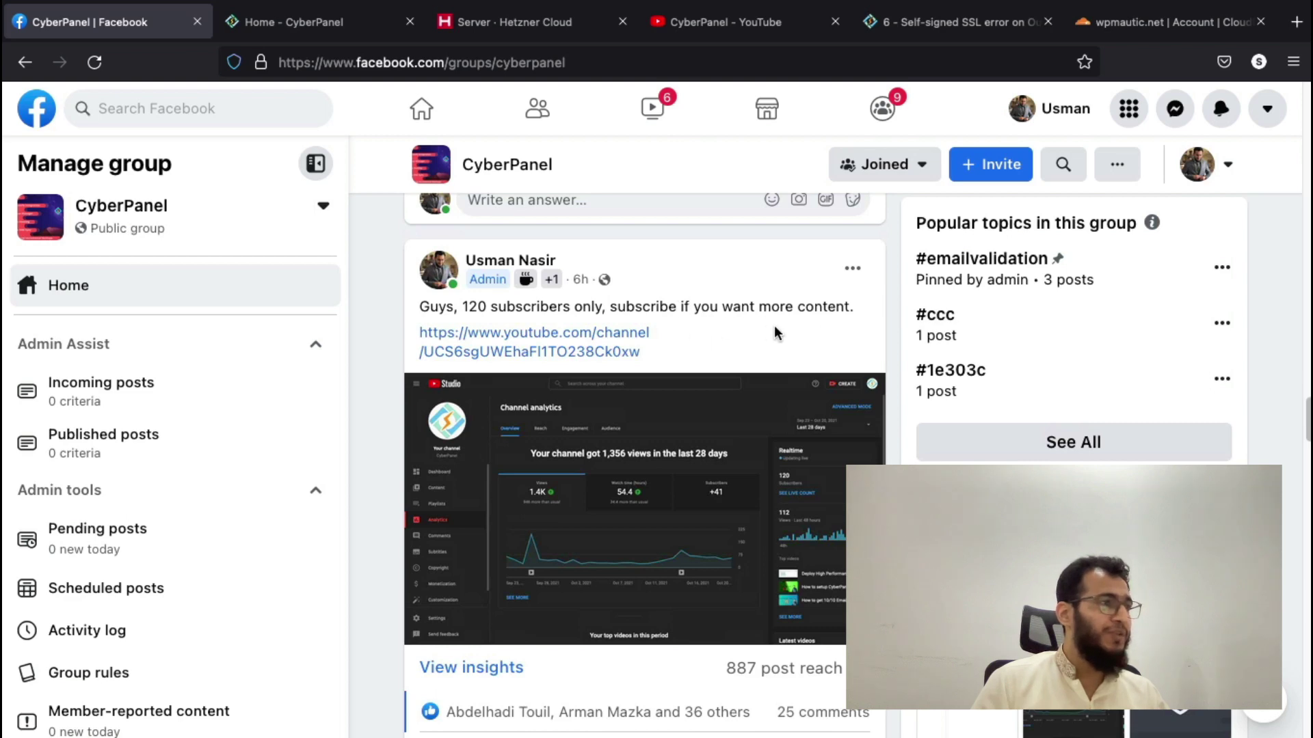
scroll(708, 304, down, 8)
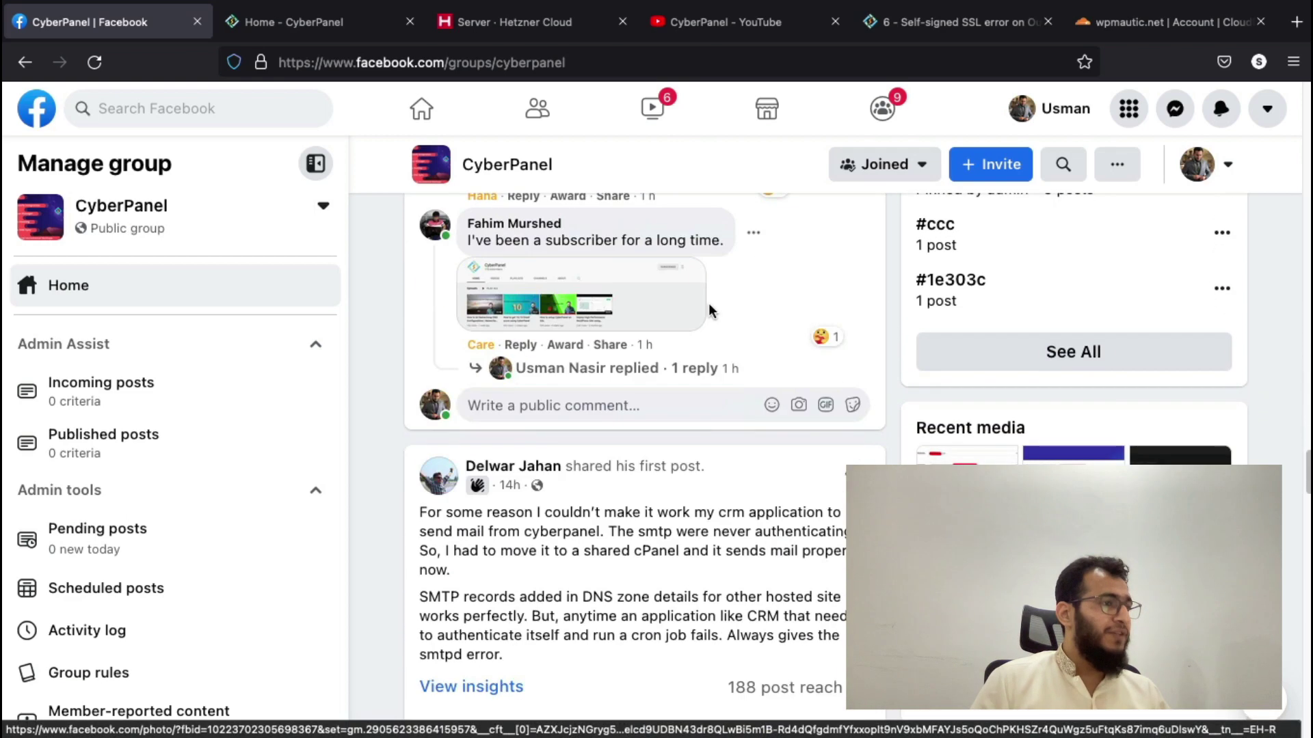
scroll(708, 302, up, 1)
scroll(605, 414, up, 5)
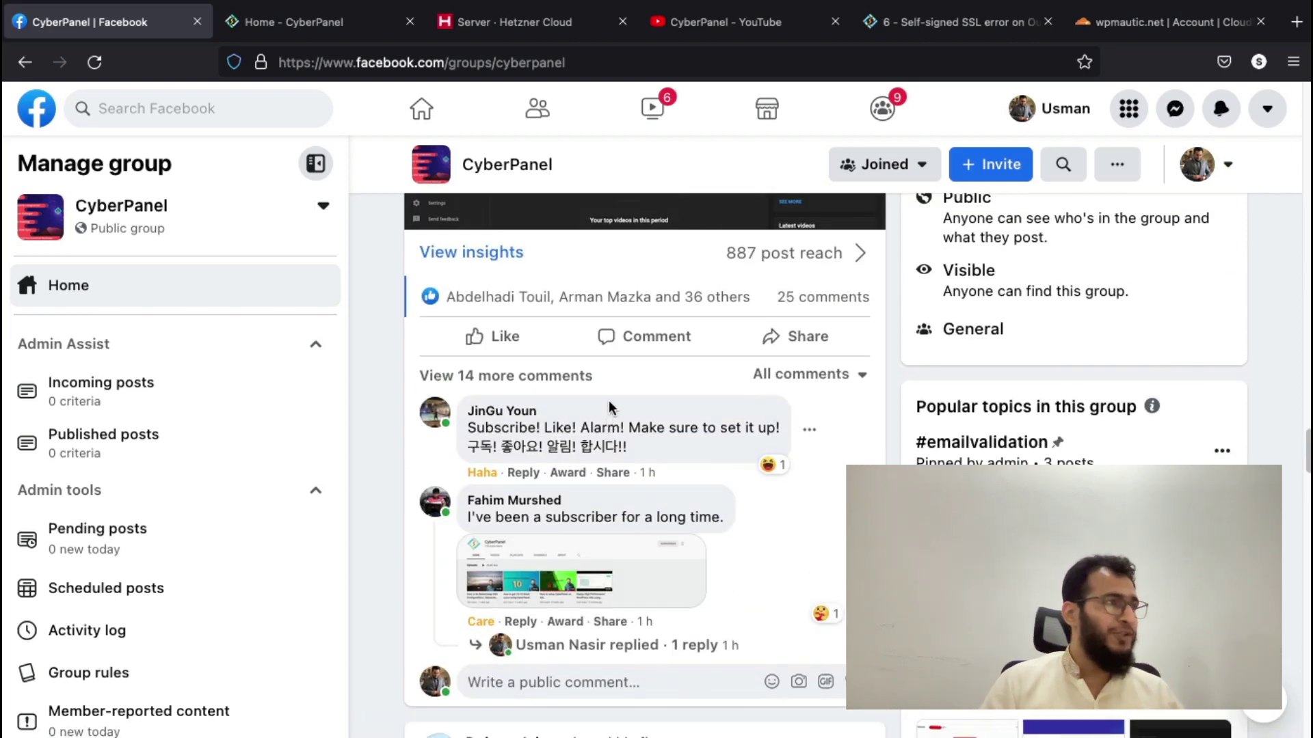
click(713, 27)
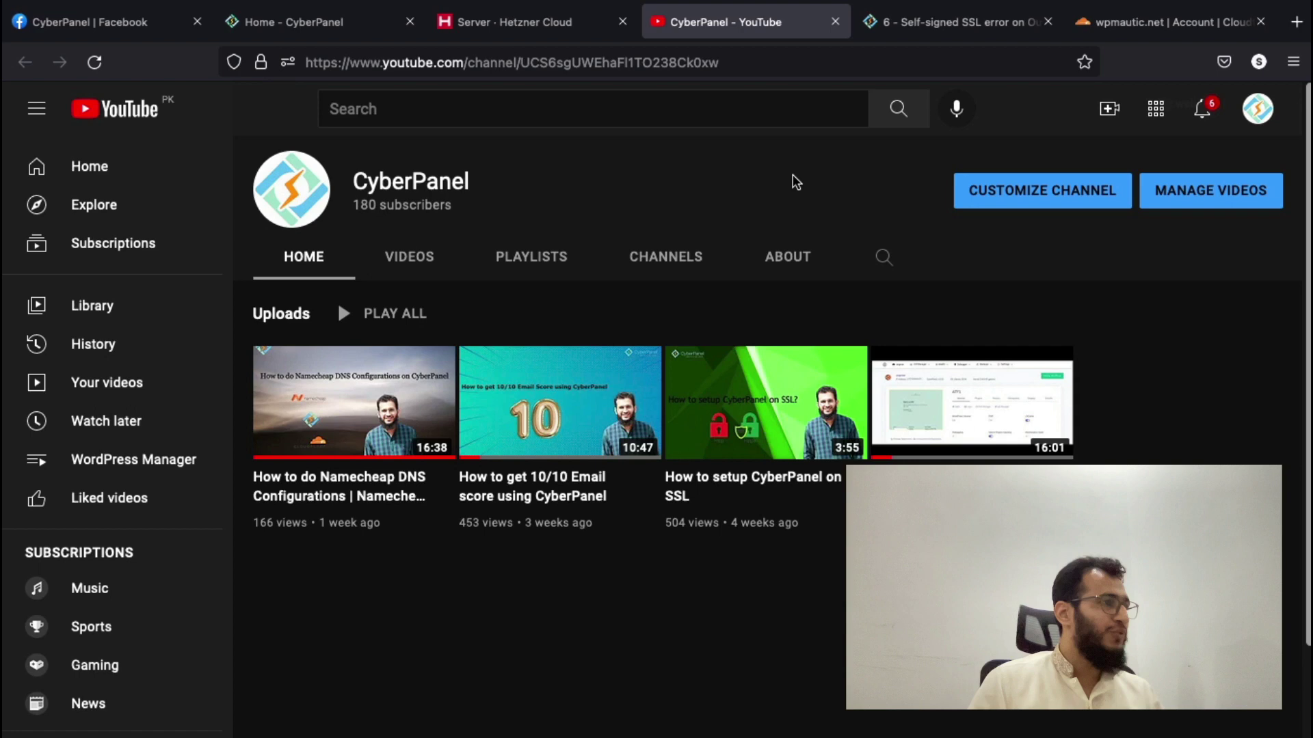
- Close the YouTube channel and look over the CyberPanel dashboard, Hetzner servers and self-signed SSL article
click(835, 22)
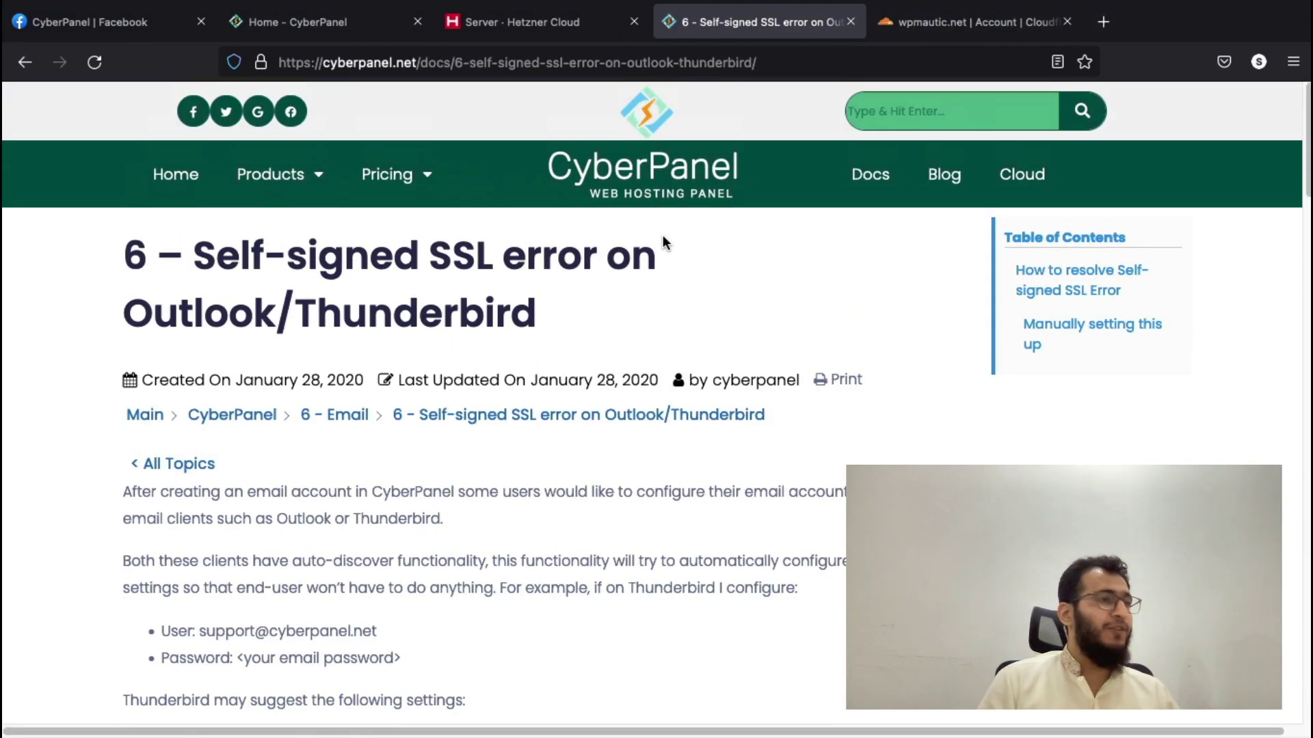
click(376, 72)
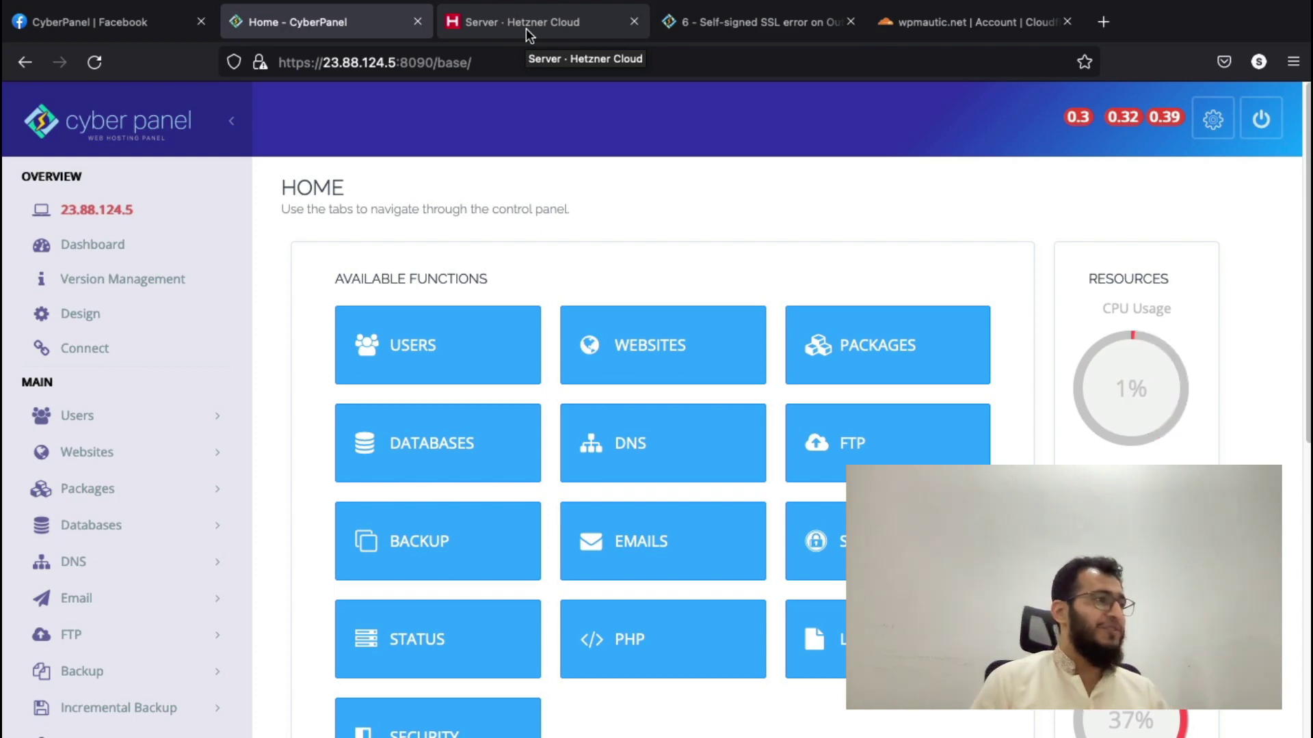
click(526, 28)
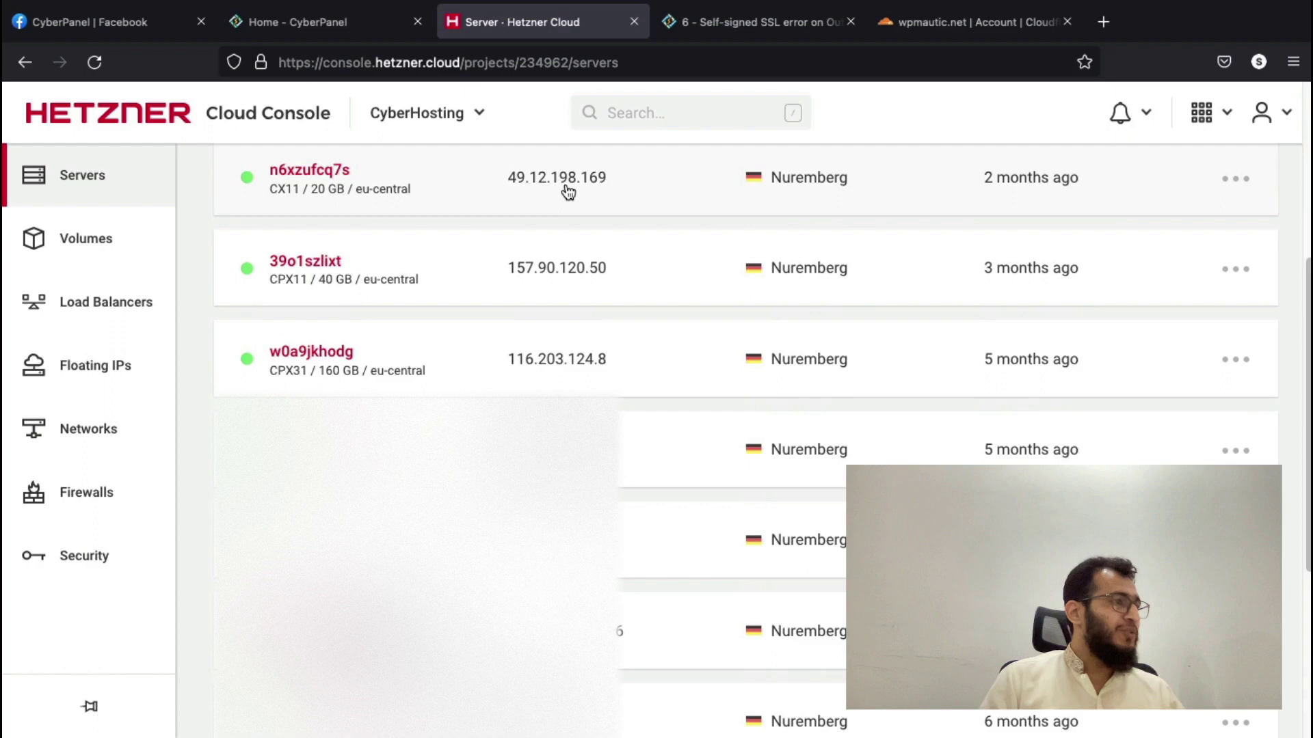
click(314, 21)
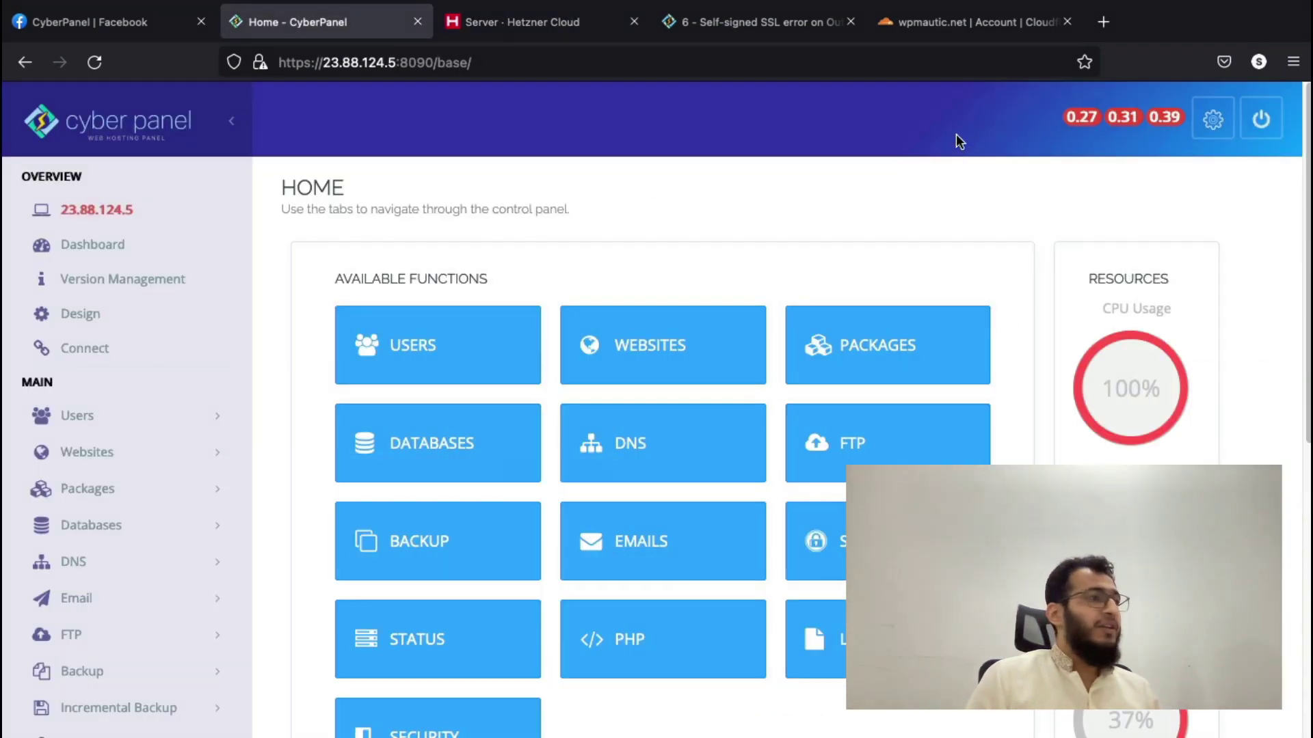
click(746, 19)
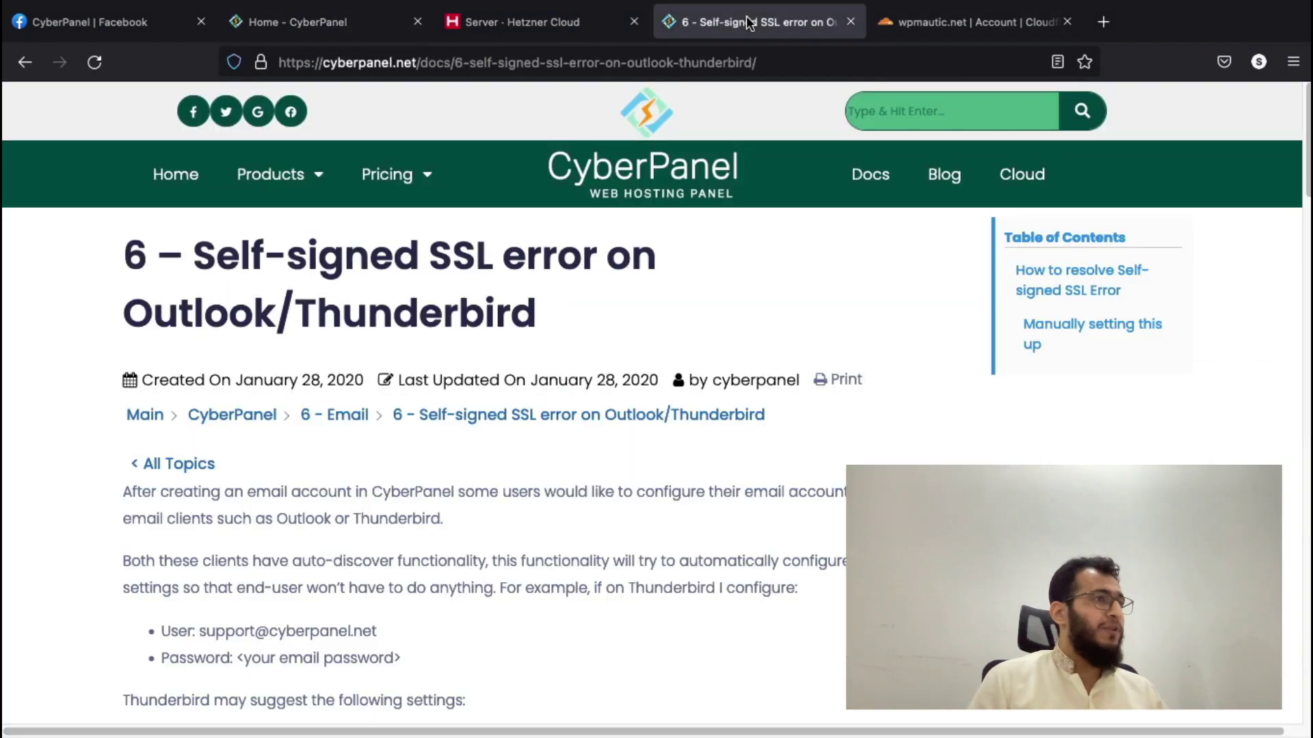
scroll(682, 404, down, 2)
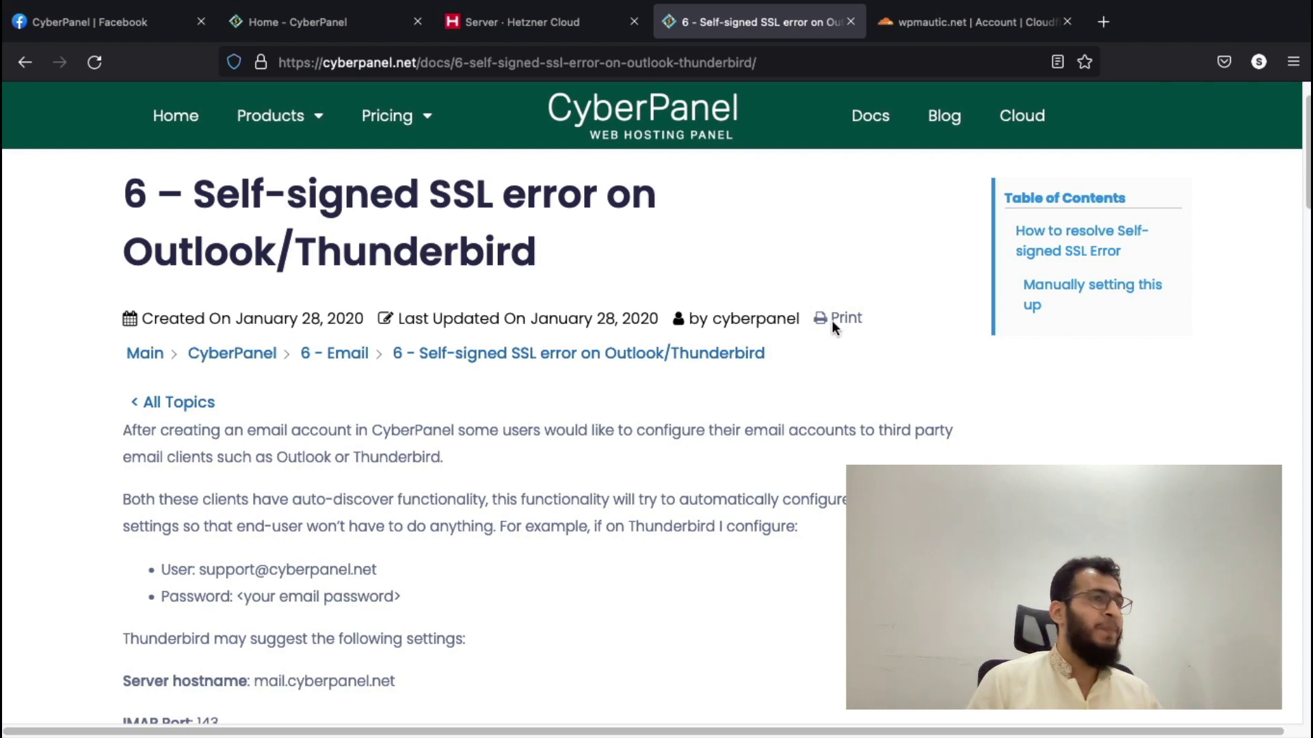
- View the wpmautic.net Cloudflare overview, then select the server IP in CyberPanel's address bar
click(959, 24)
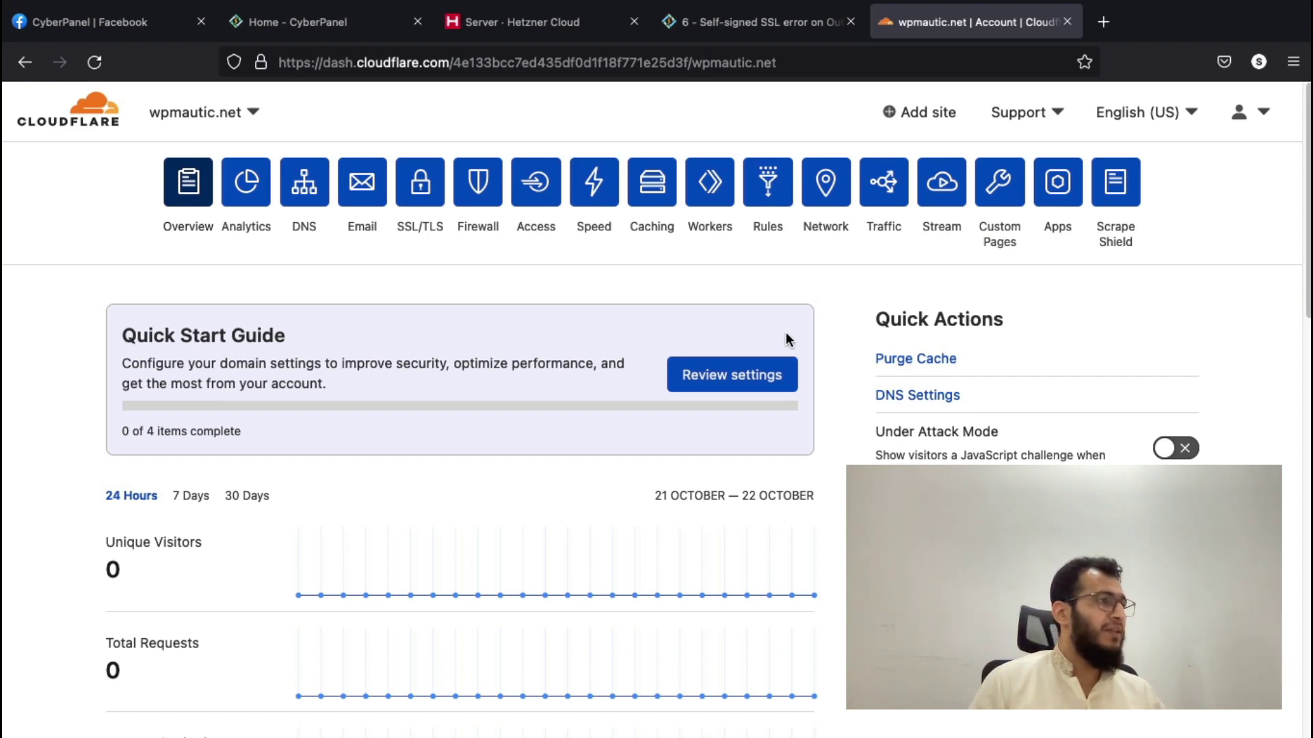
click(321, 31)
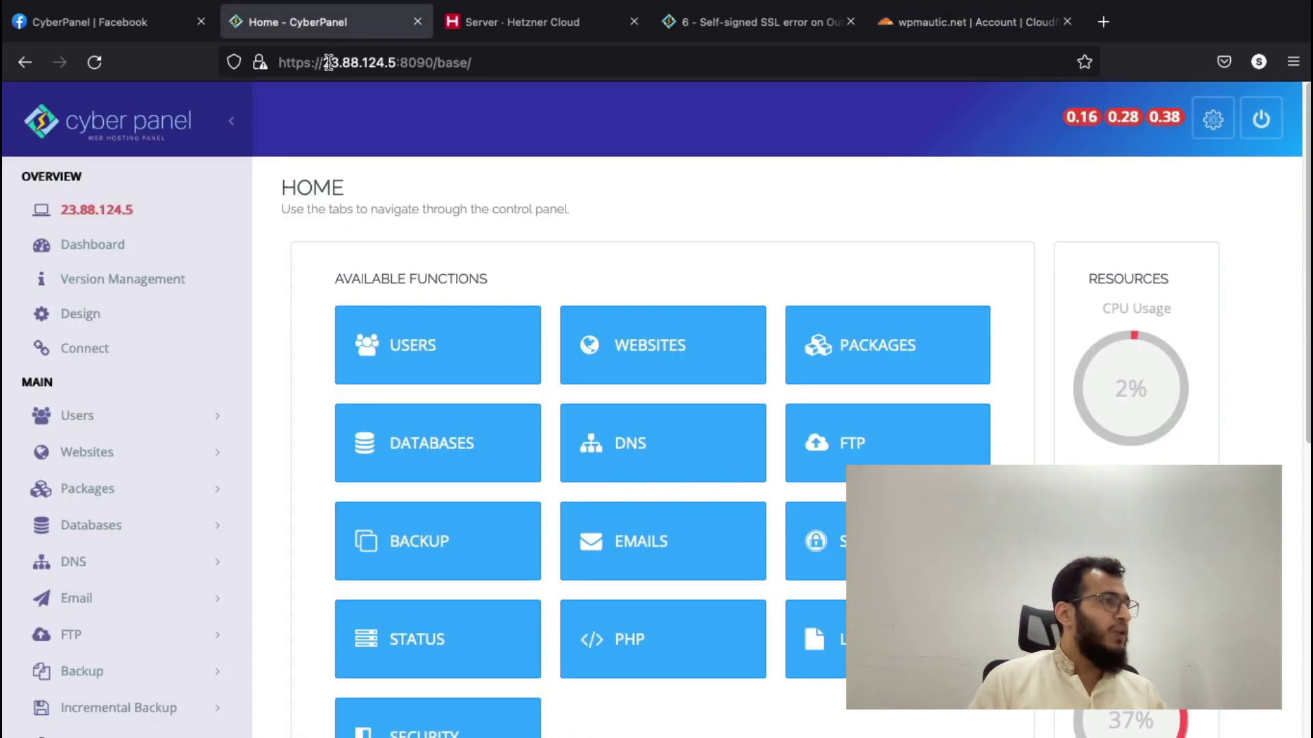
drag(322, 62, 394, 64)
key(super+c)
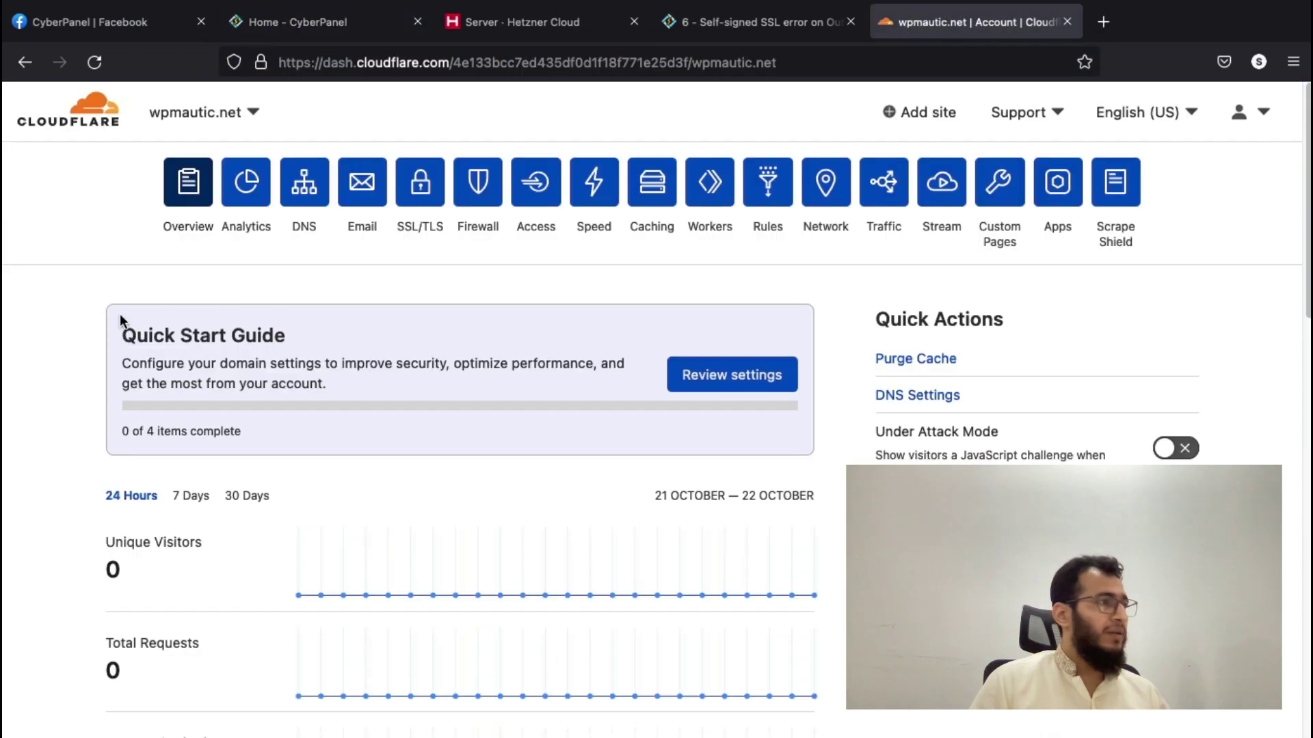
- Add a DNS-only A record for @ pointing to 23.88.124.5 in Cloudflare
click(970, 22)
click(281, 190)
scroll(384, 390, down, 3)
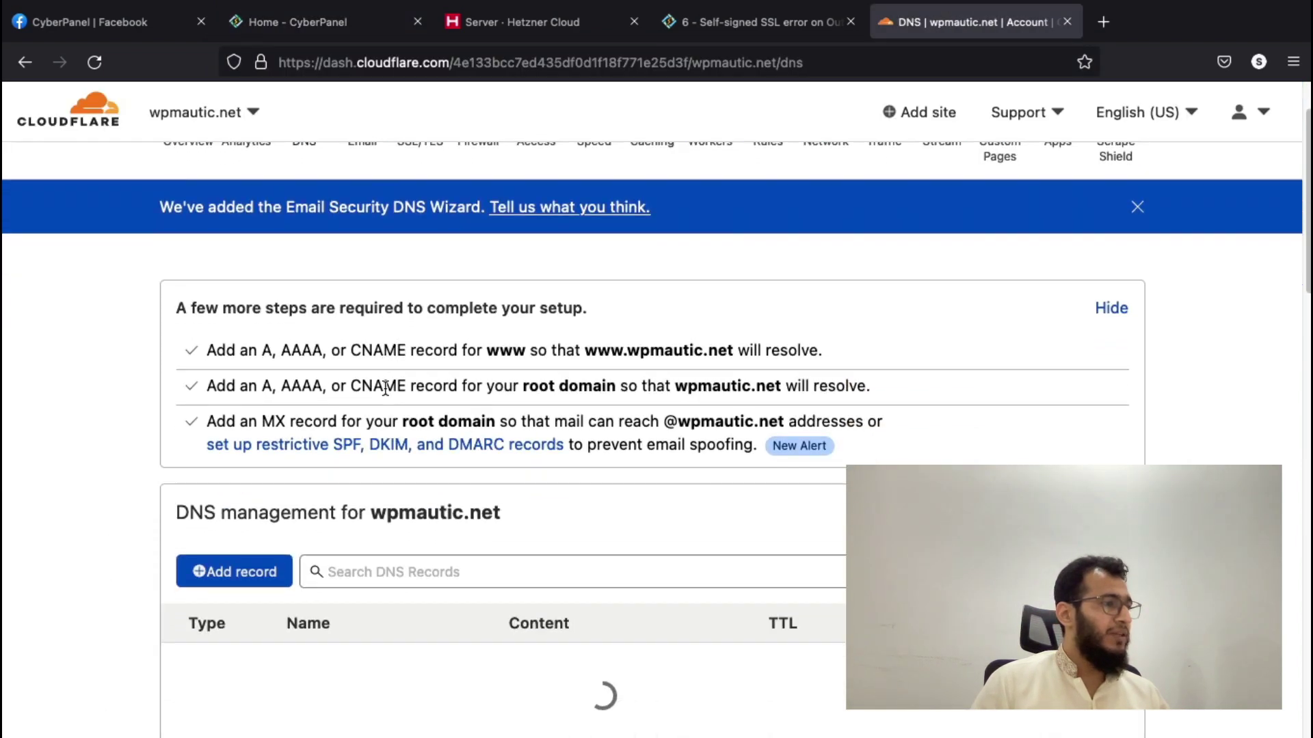
scroll(384, 388, down, 2)
scroll(273, 398, up, 1)
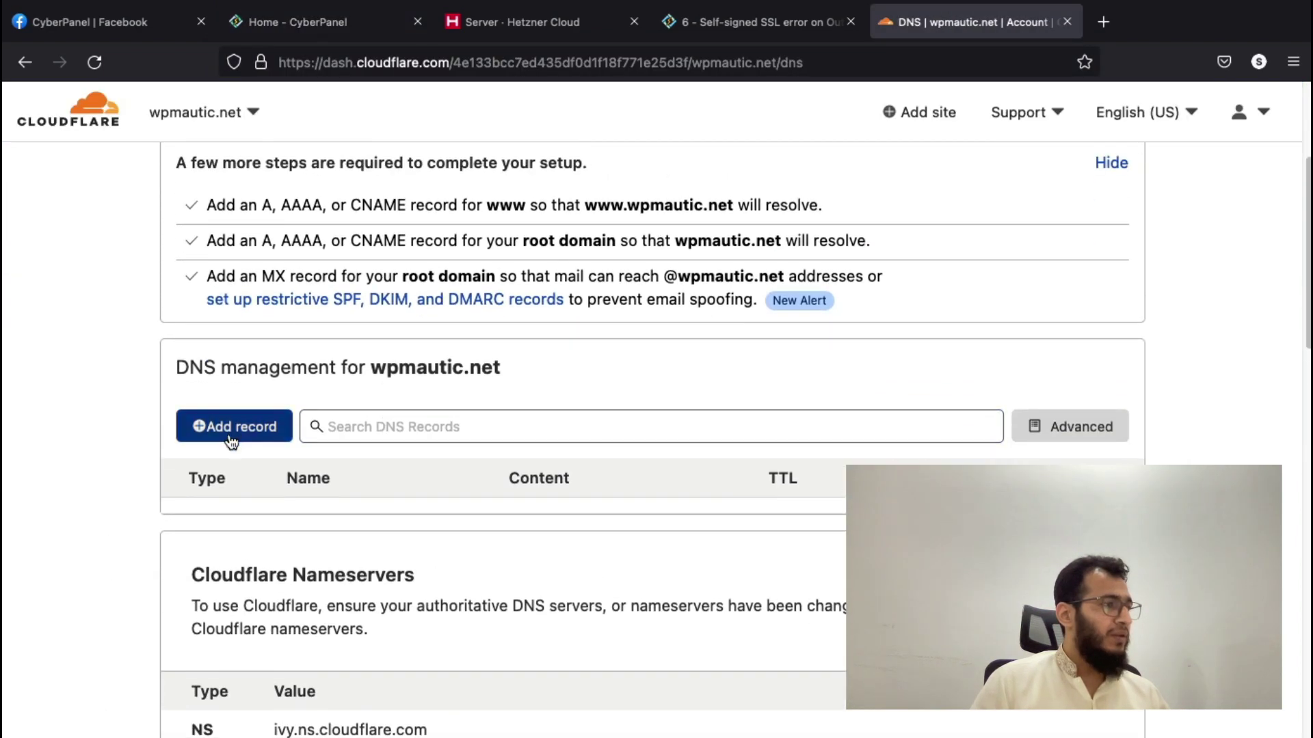
click(232, 427)
click(365, 537)
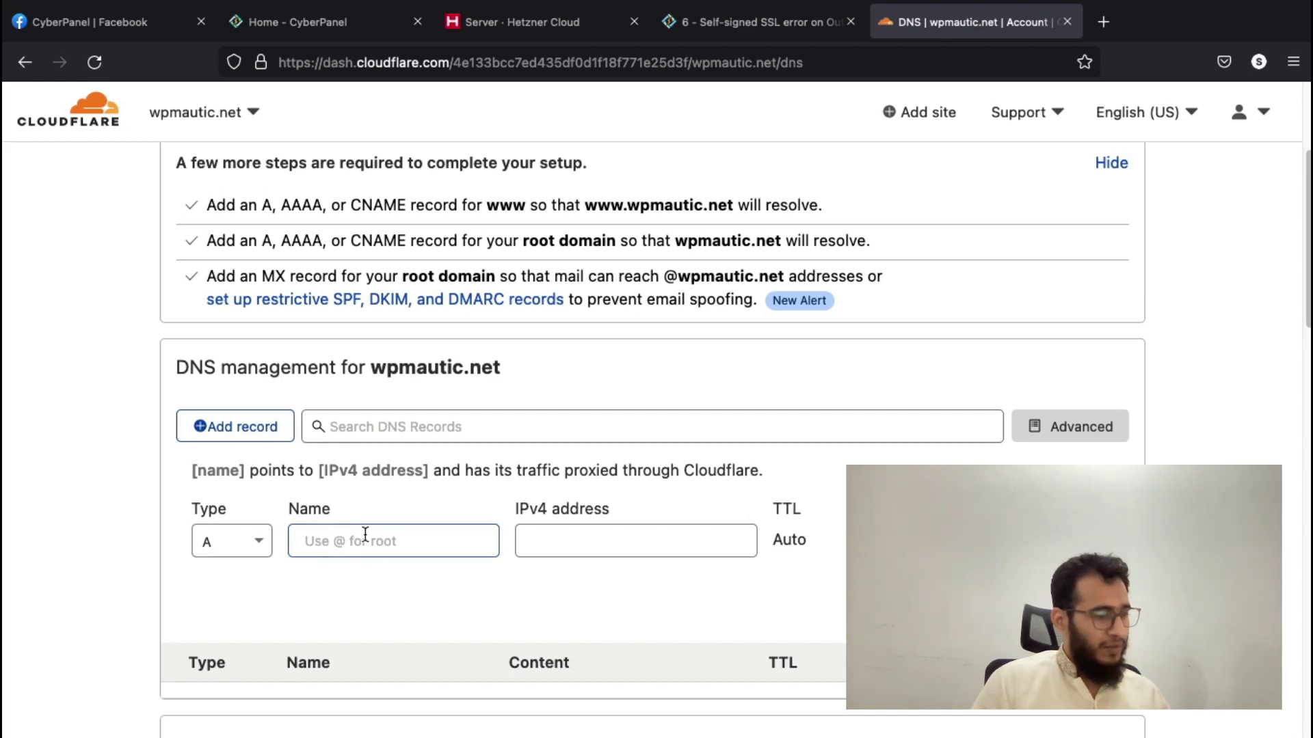
text(@)
click(589, 533)
text(23.88.124.5)
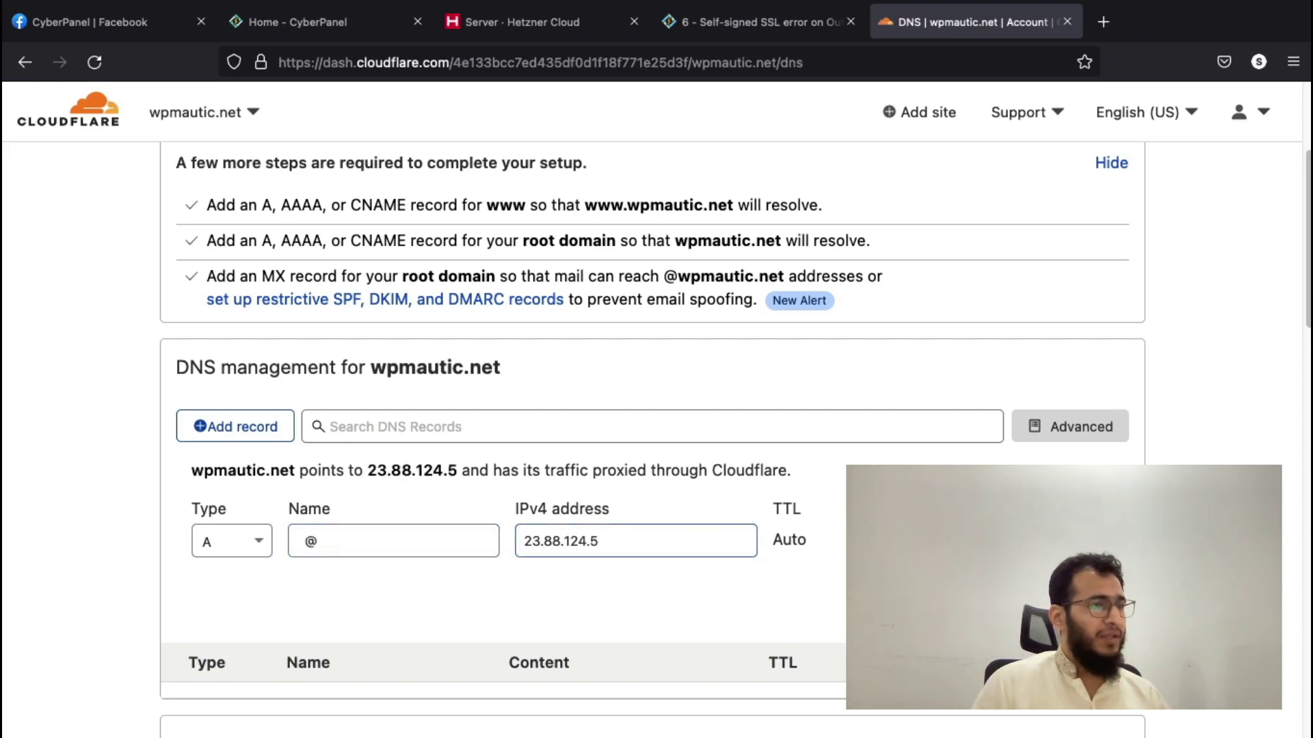
key(Tab)
key(space)
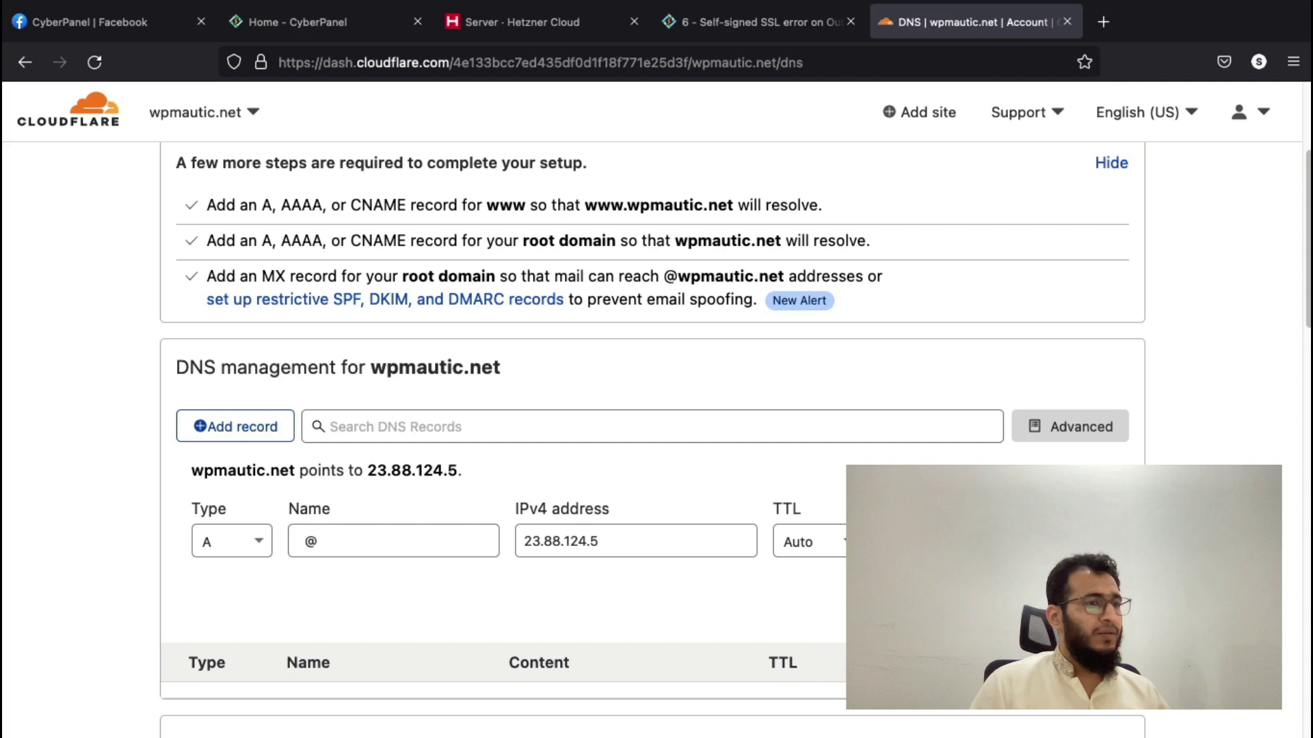
scroll(167, 580, down, 1)
key(Return)
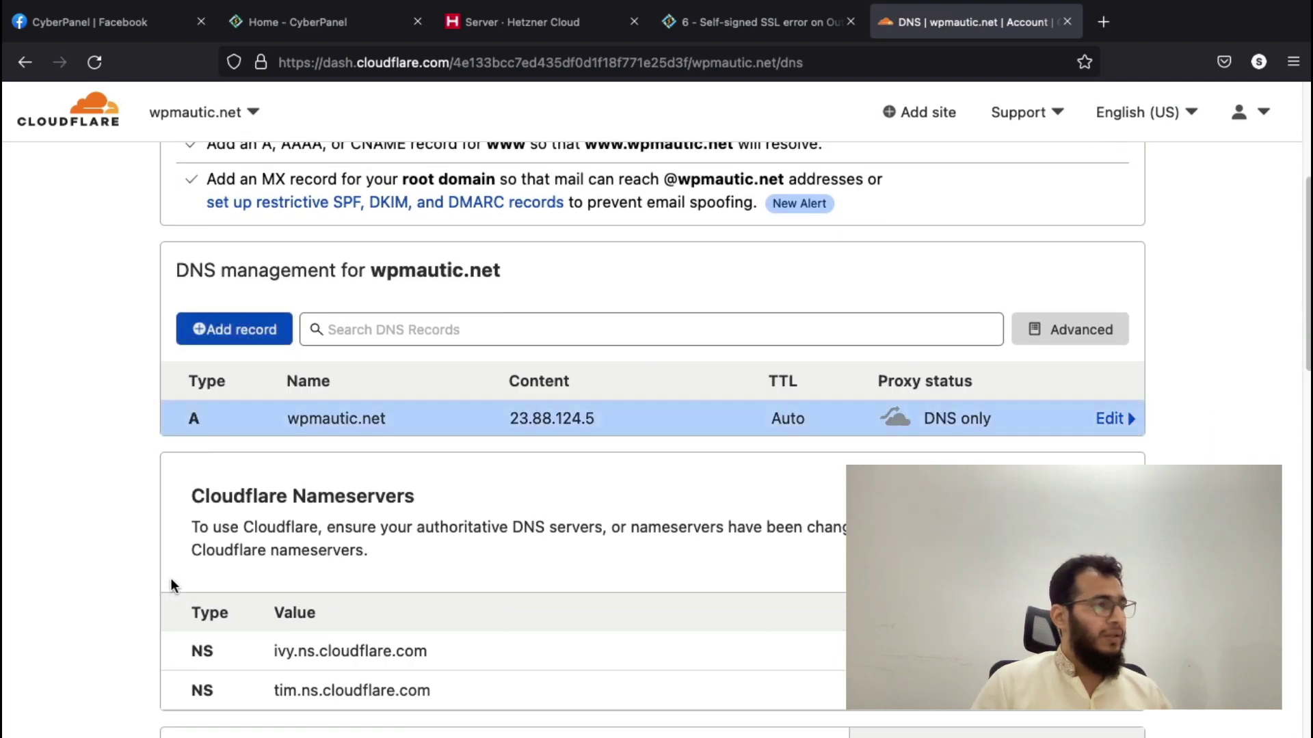
- Fill in a second A record named mail to 23.88.124.5, set to DNS only
click(230, 335)
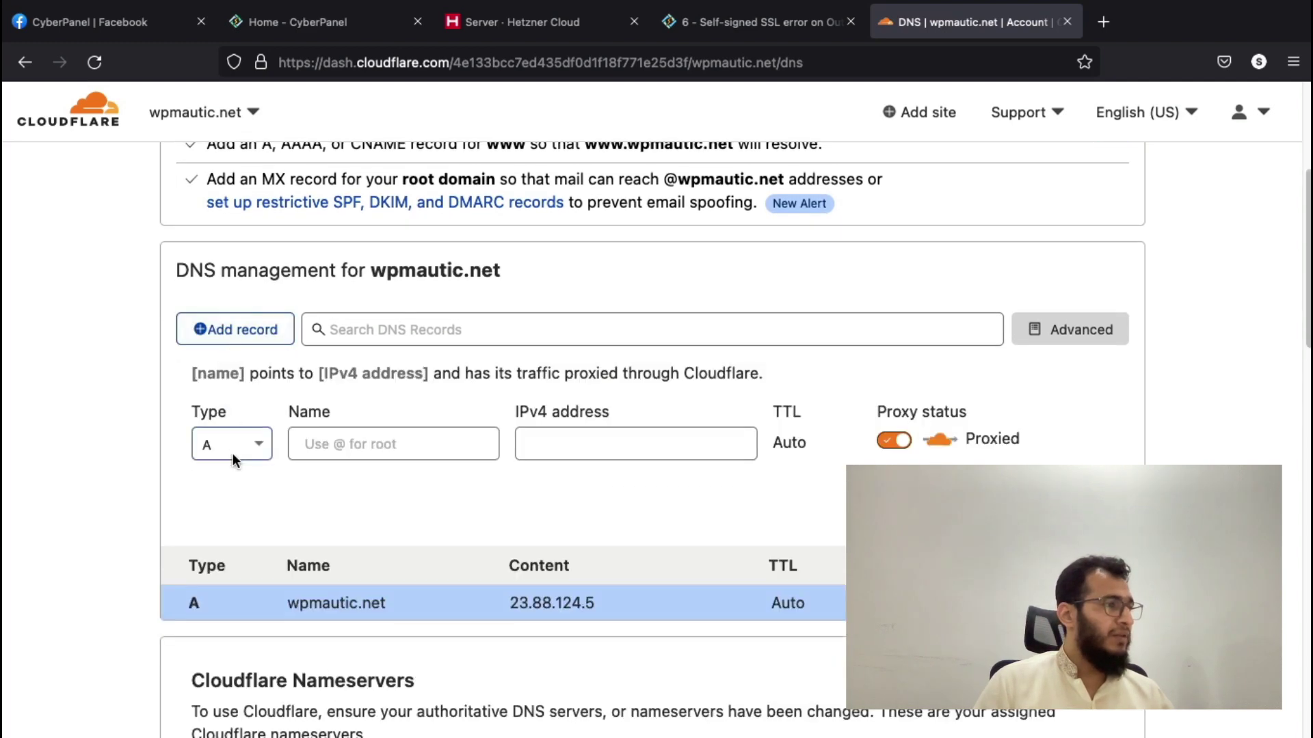
click(383, 451)
text(m)
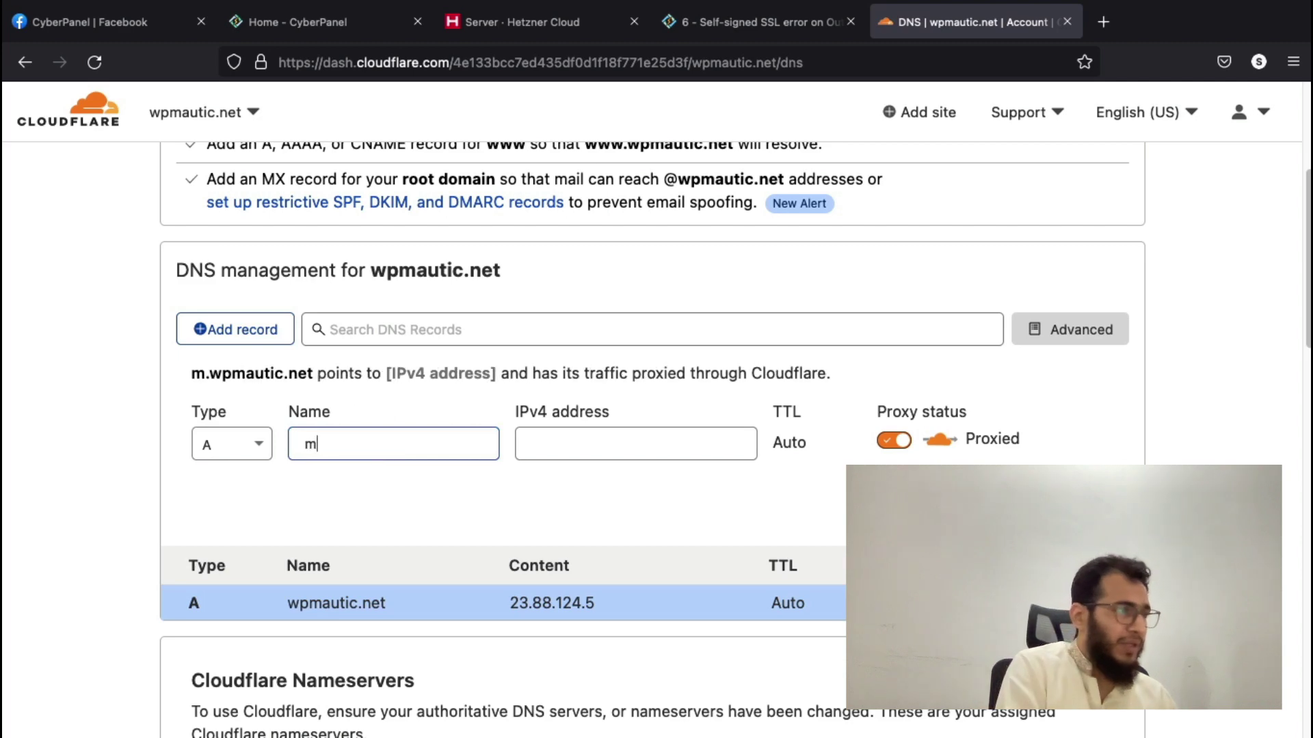
text(ail)
click(547, 444)
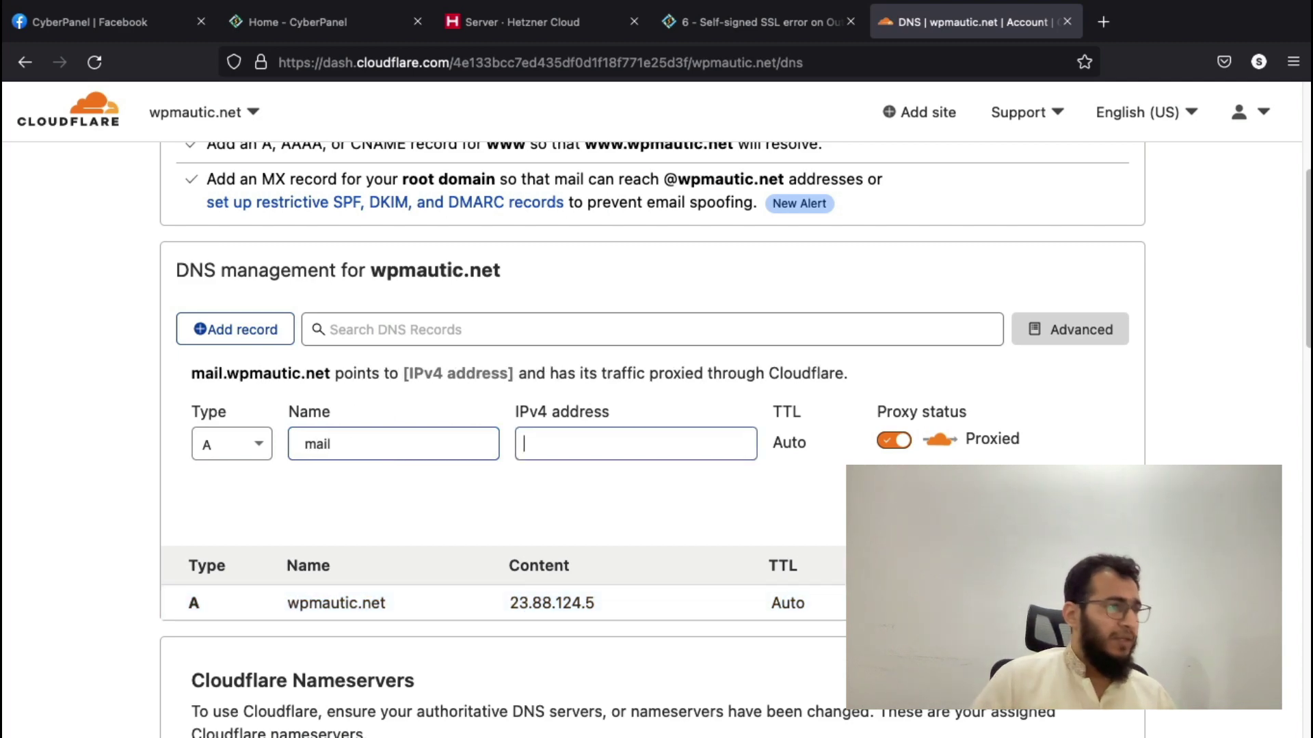
key(super+v)
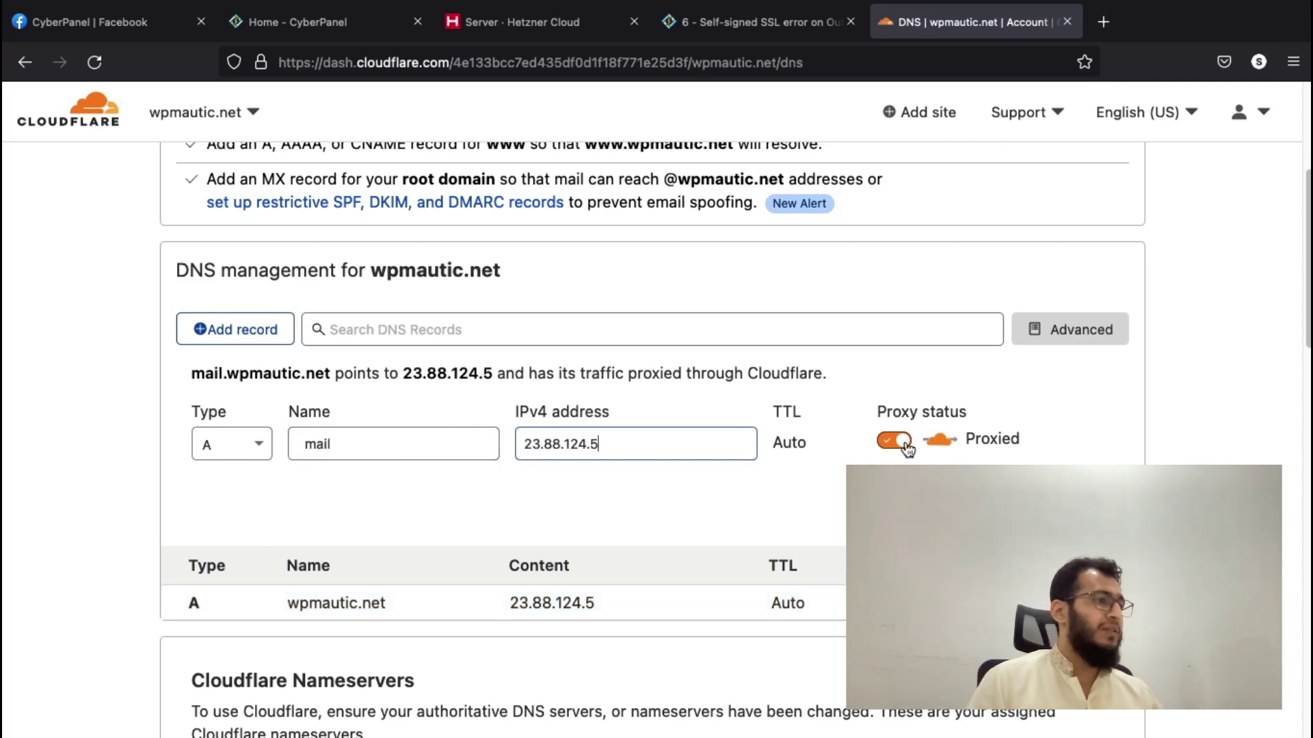
click(896, 441)
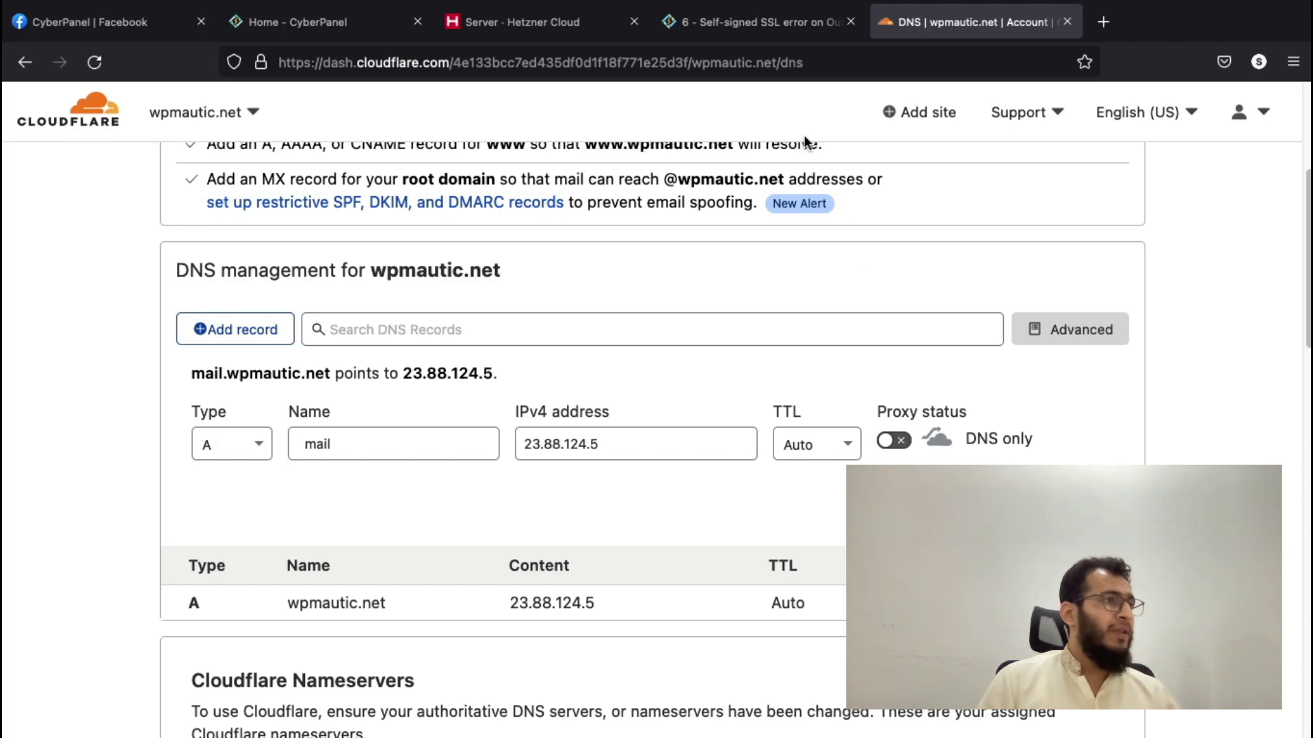
- Review the self-signed SSL article, highlighting the auto-discover phrase, and check the saved Cloudflare DNS records
click(772, 27)
scroll(649, 342, down, 10)
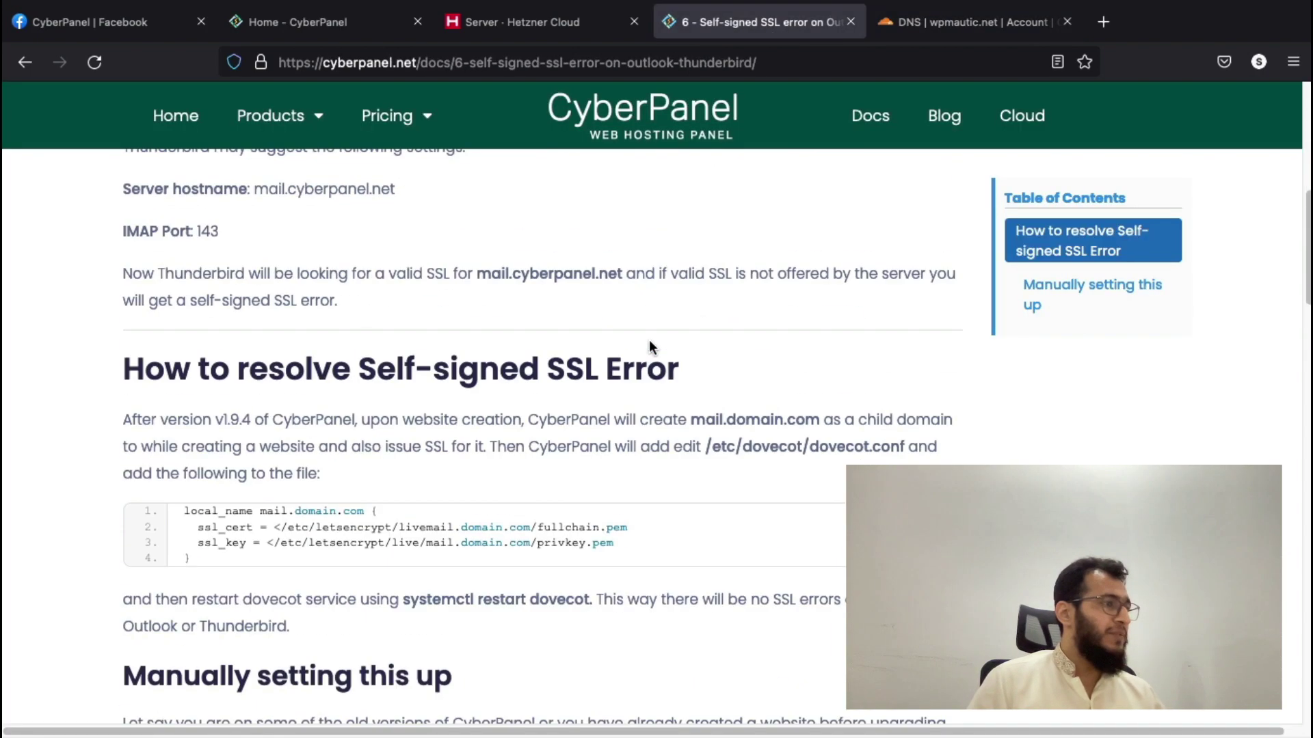
scroll(650, 342, up, 6)
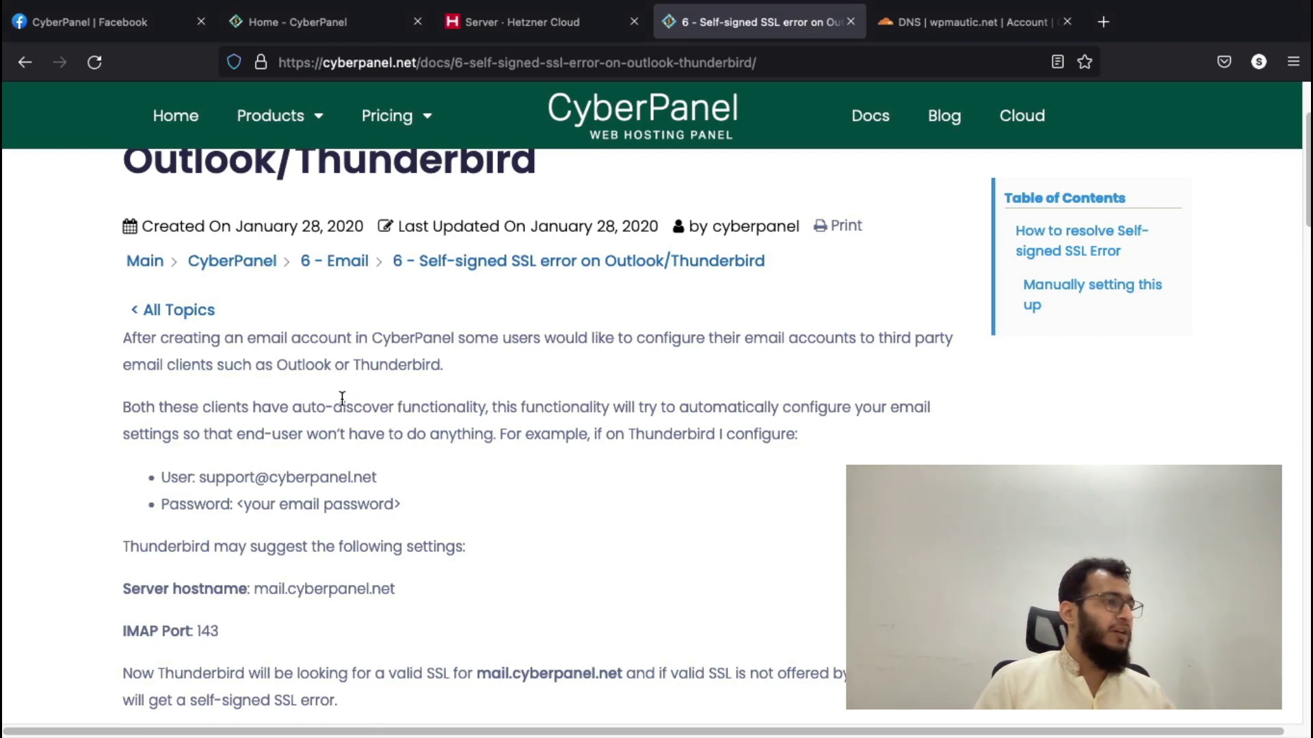
drag(293, 408, 482, 407)
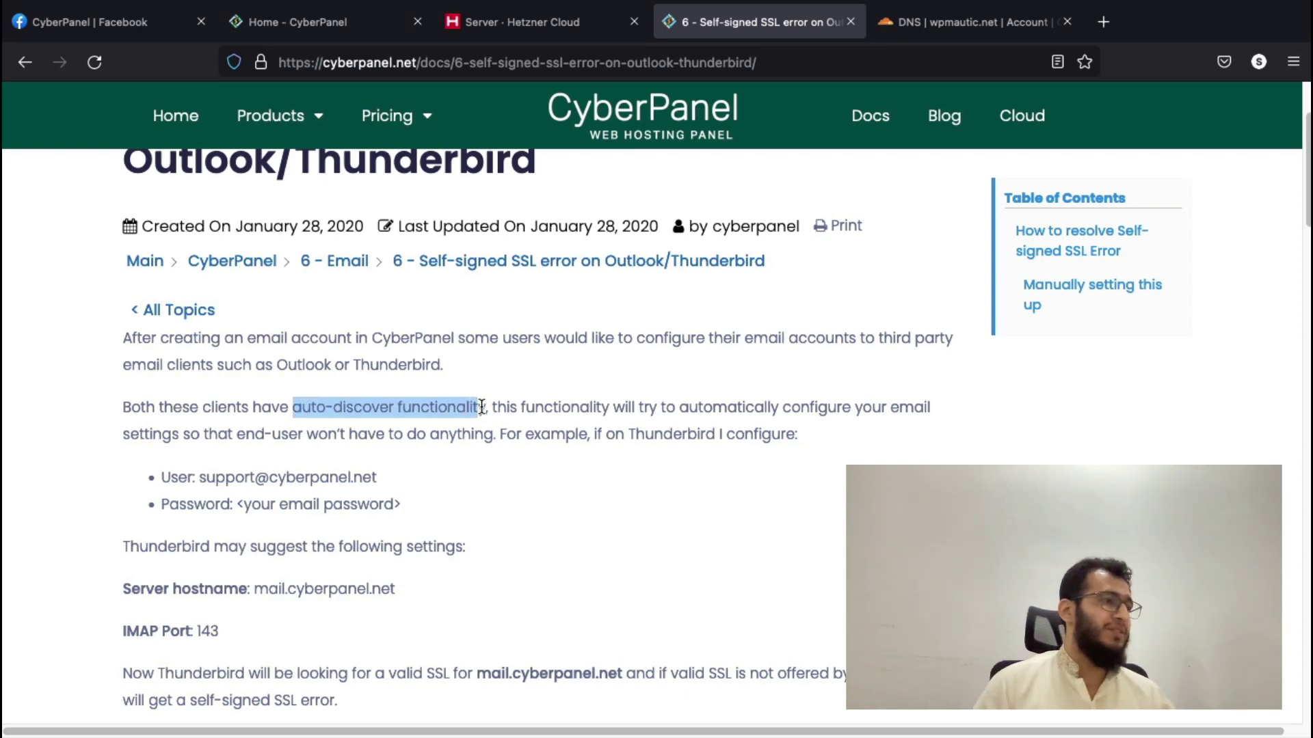
click(906, 31)
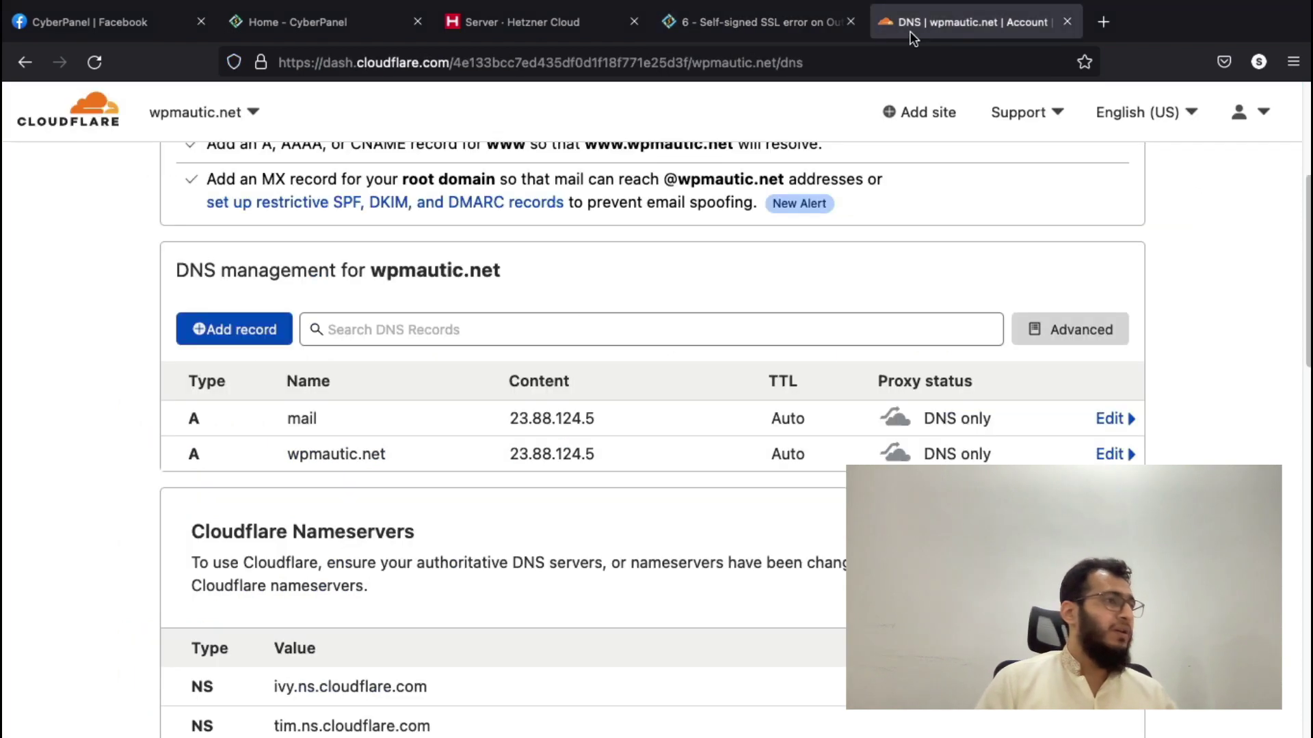
scroll(807, 389, up, 4)
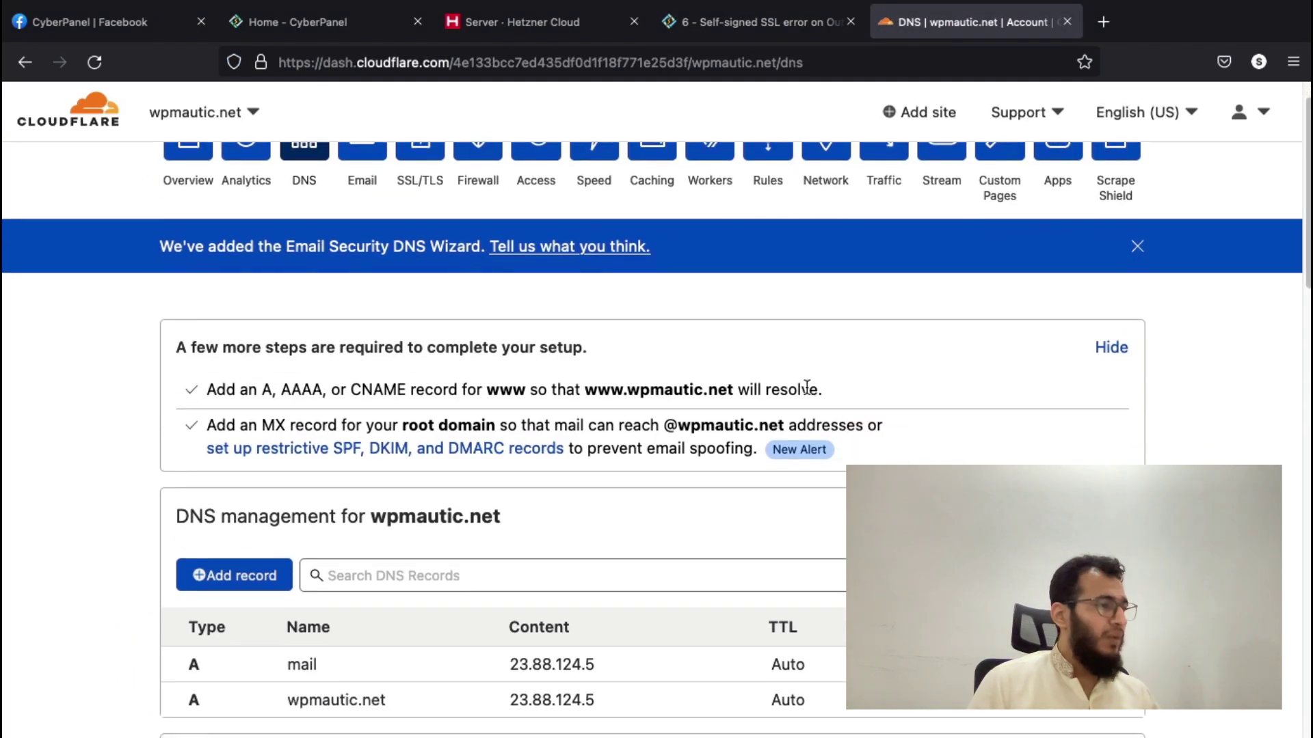
scroll(806, 387, down, 1)
- Start a new website in CyberPanel with the Default package and admin as owner
click(311, 34)
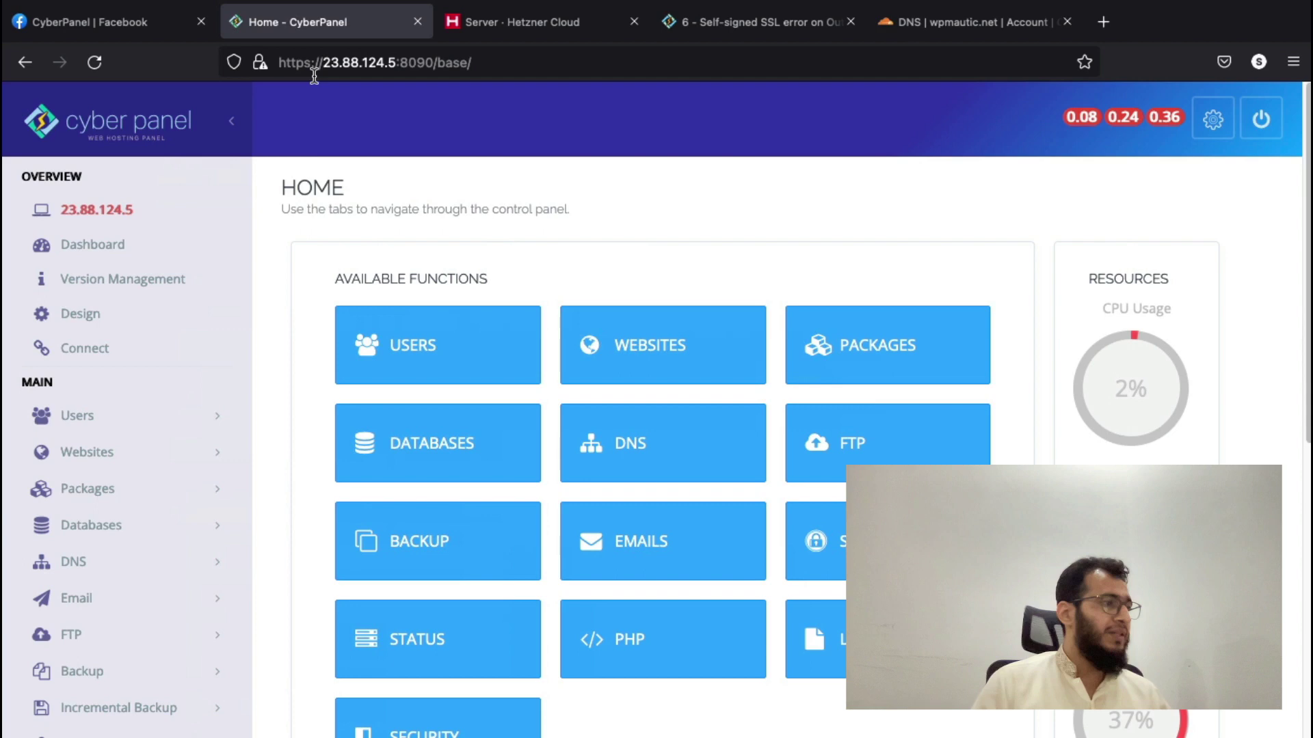
click(181, 447)
click(155, 496)
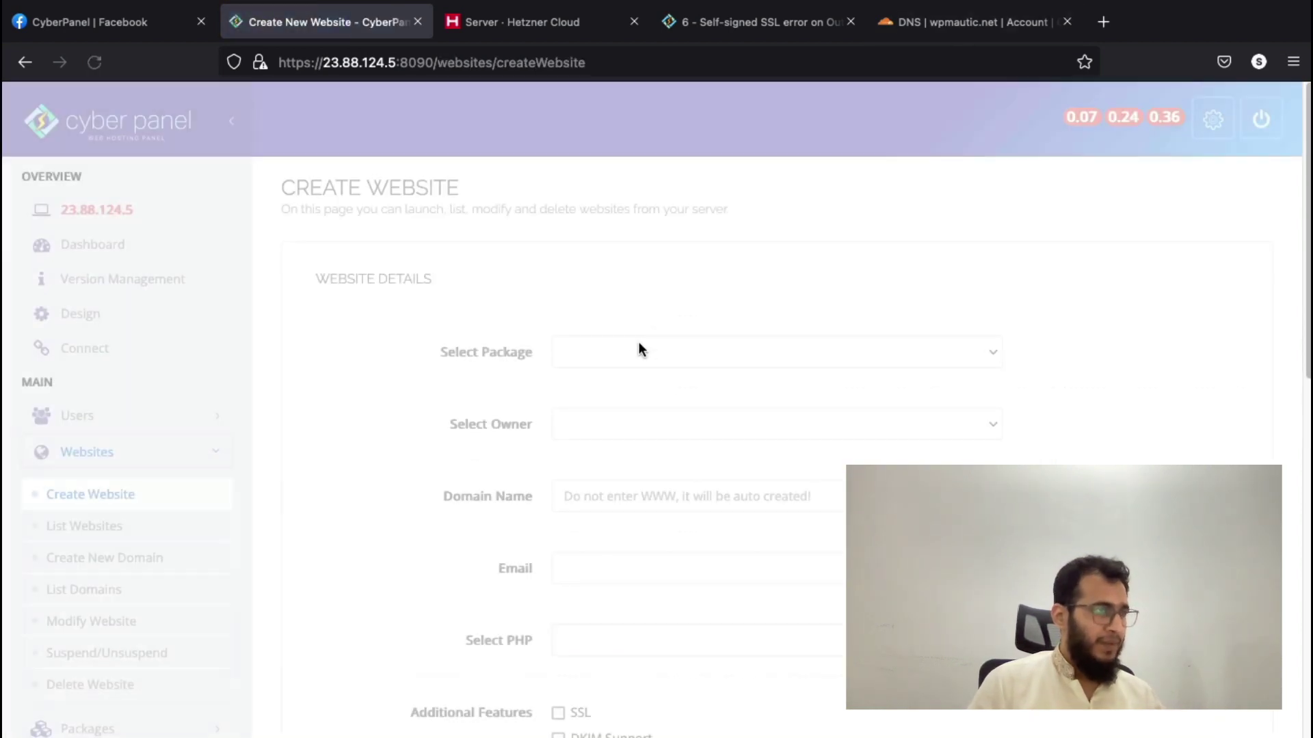
click(624, 351)
click(626, 376)
click(617, 428)
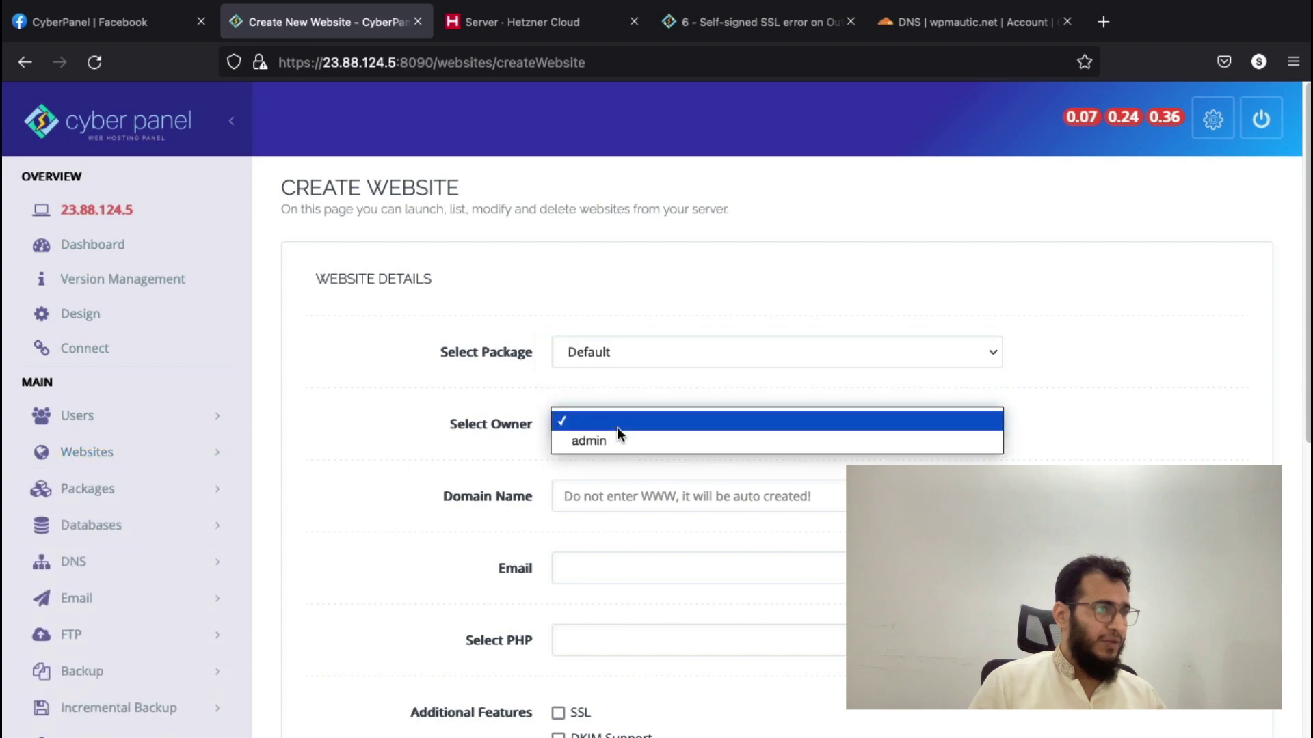
click(612, 479)
- Enter wpmautic.net, copied from Cloudflare, as the domain and fill in the contact e-mail
text(23.88.124.5)
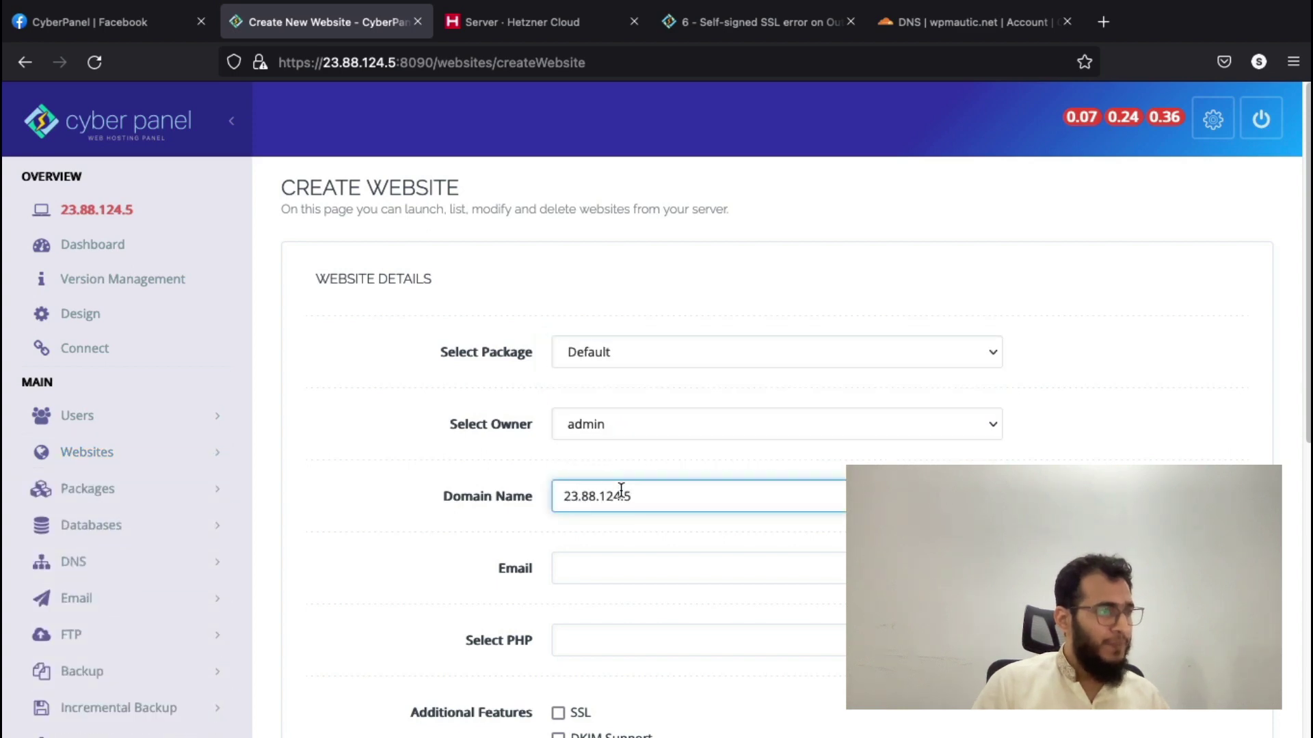
scroll(619, 482, down, 1)
click(938, 31)
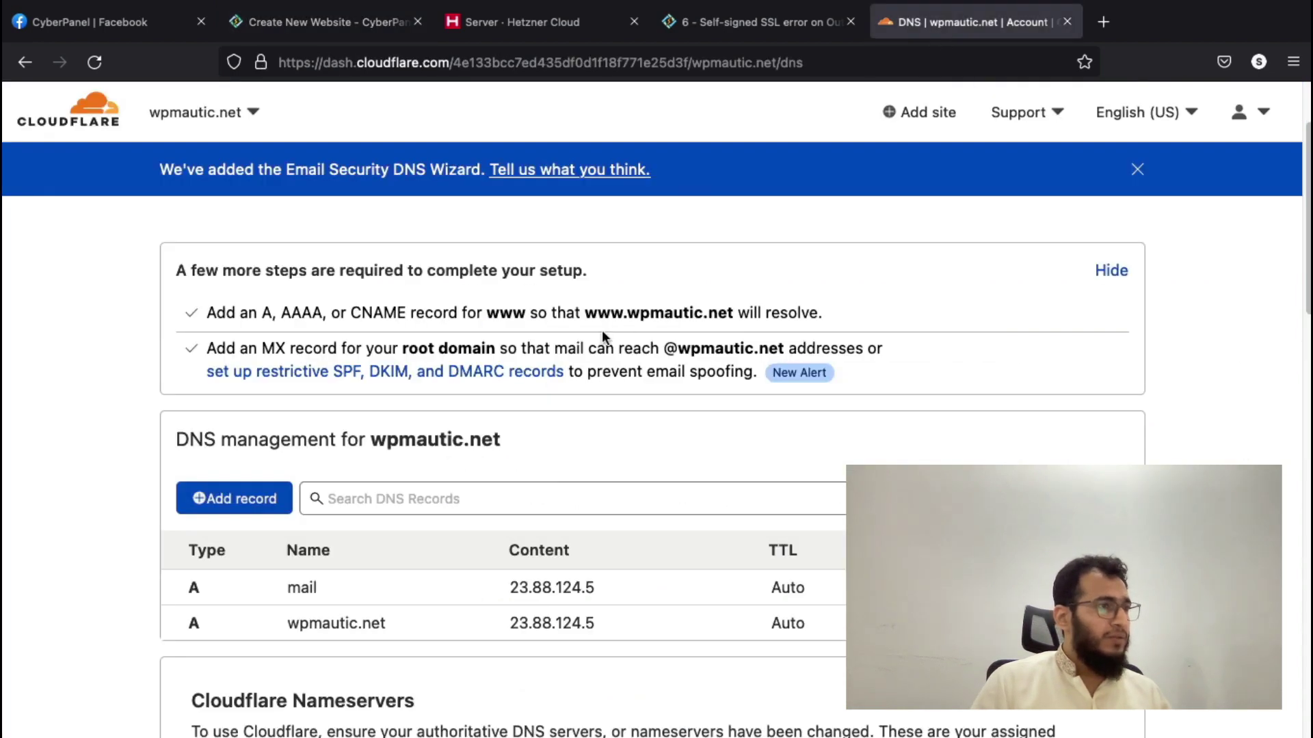
drag(626, 314, 734, 314)
key(super+c)
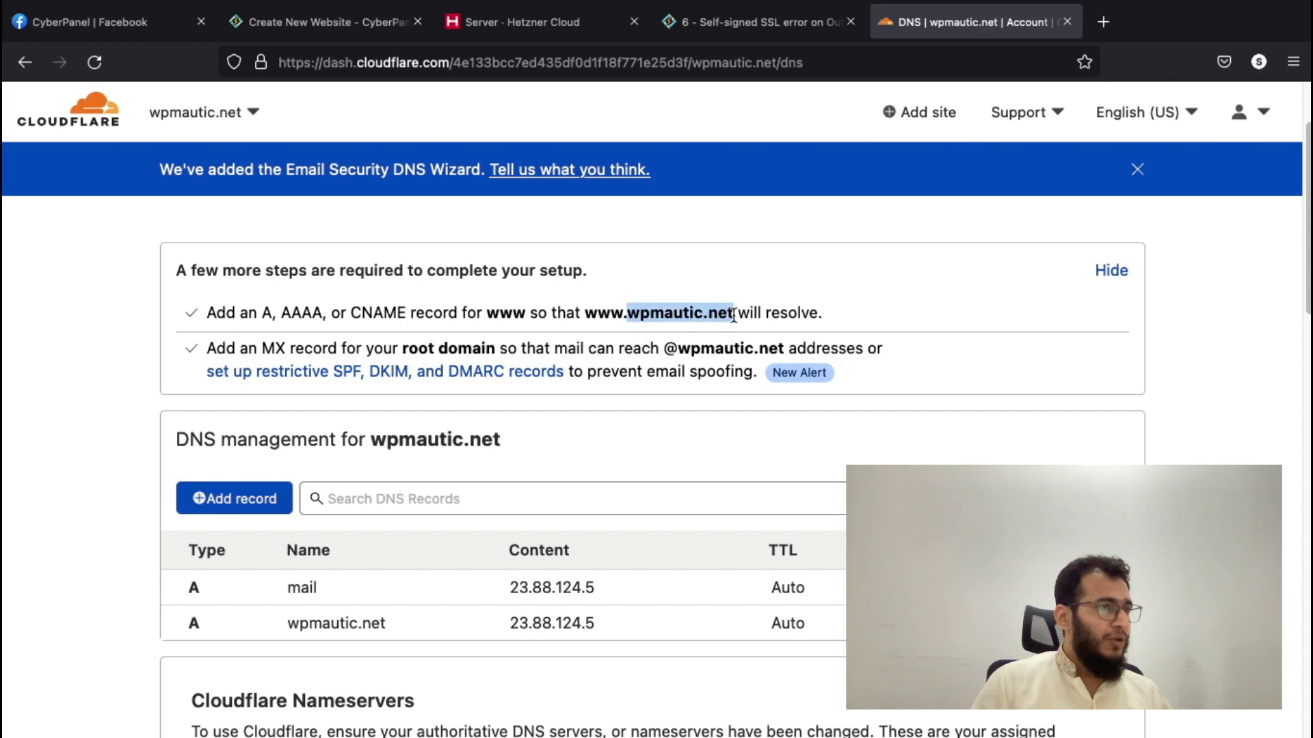
click(383, 26)
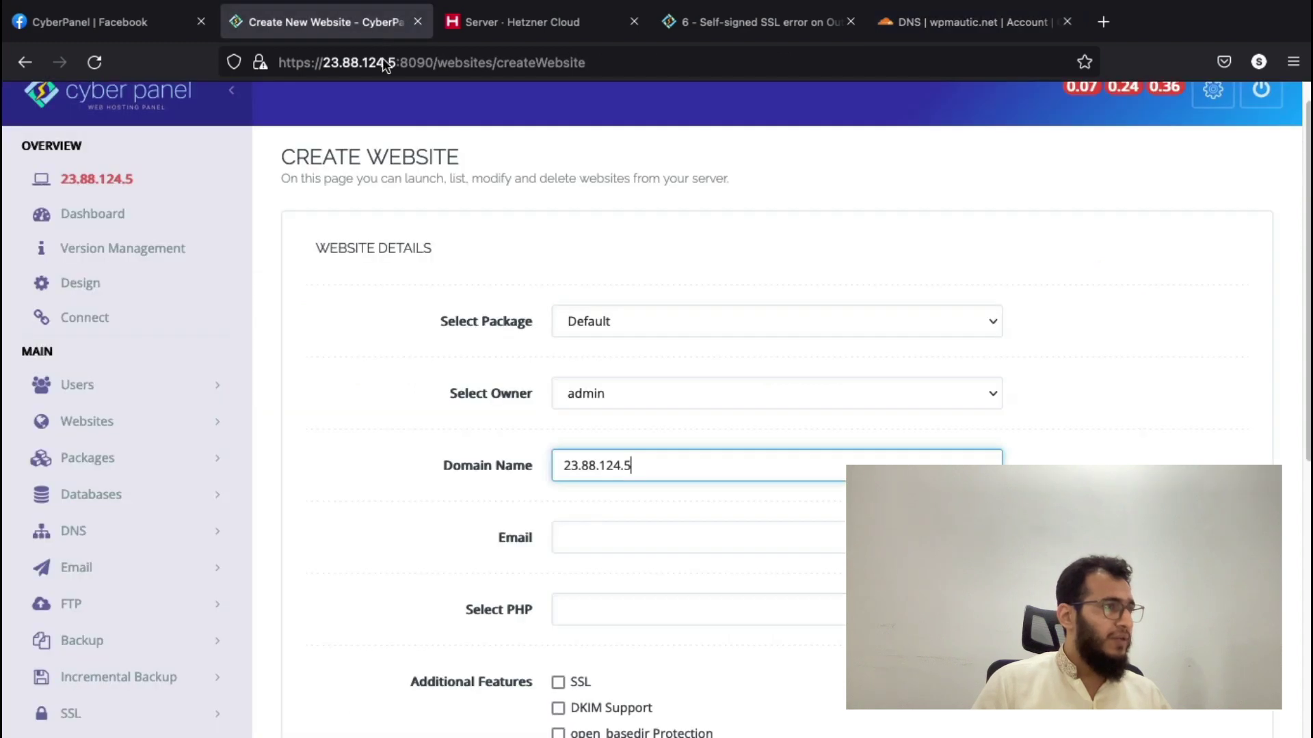
double_click(606, 470)
key(super+a)
key(super+v)
click(598, 539)
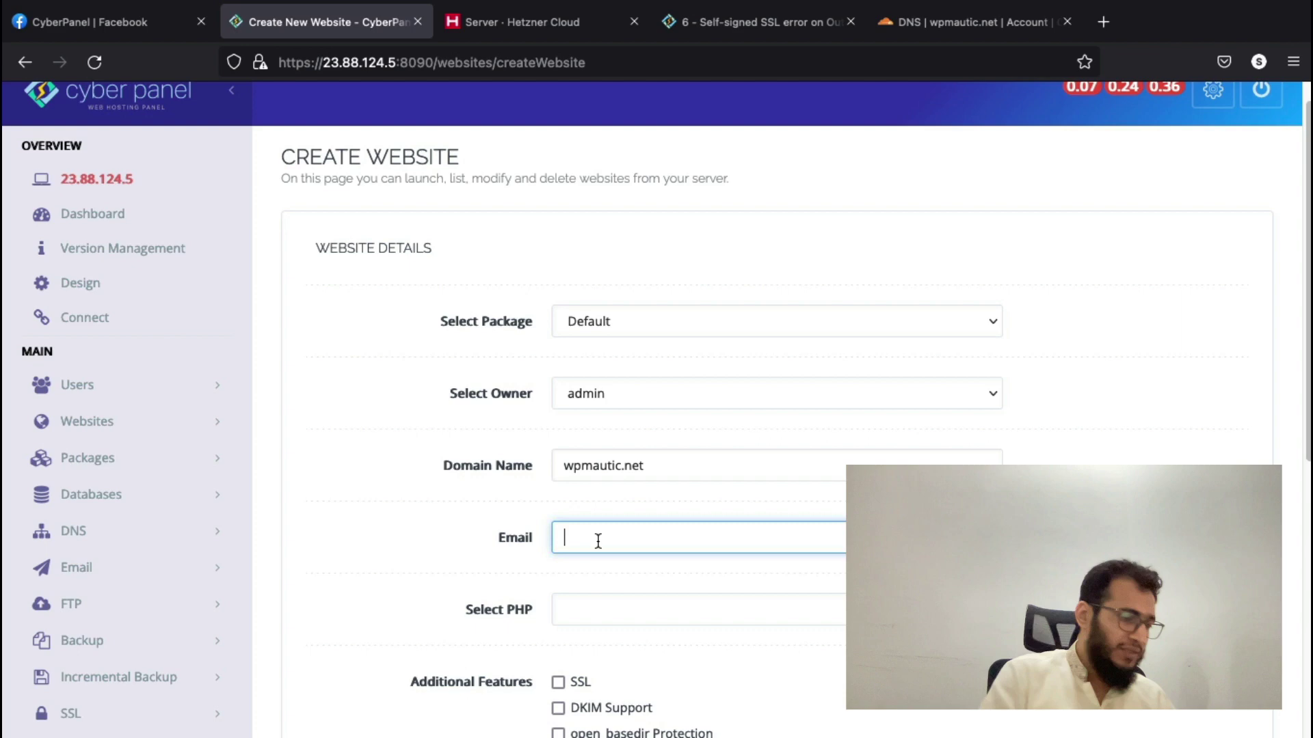
text(usman)
key(Down)
key(Return)
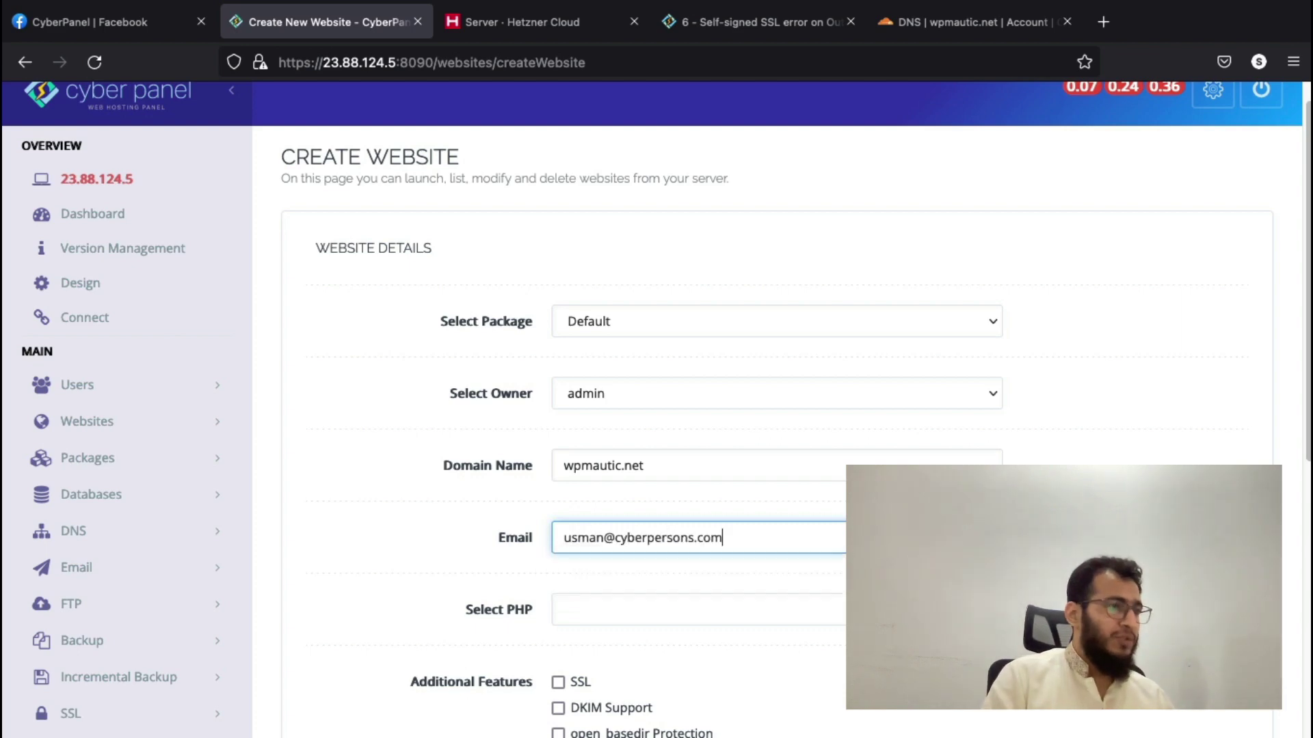
- Choose PHP 7.4, enable DKIM support and create the wpmautic.net website
scroll(276, 521, down, 2)
click(629, 470)
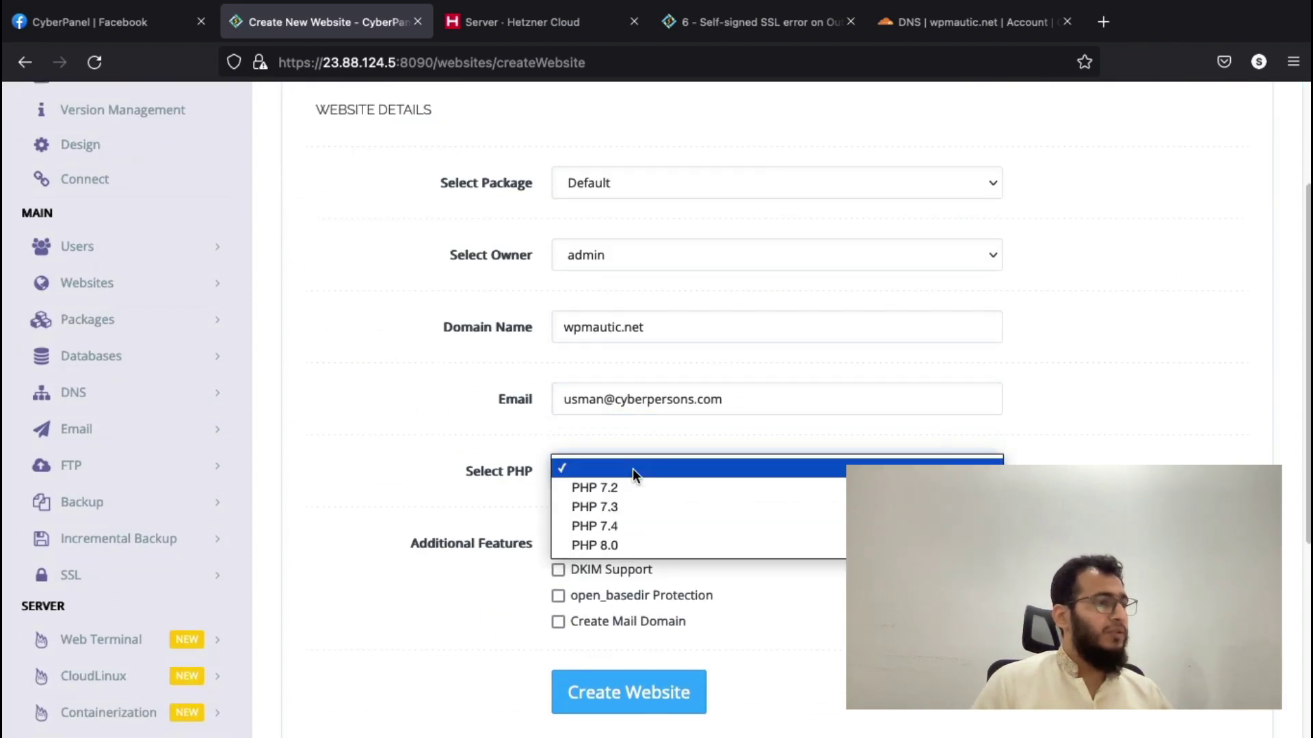
click(633, 528)
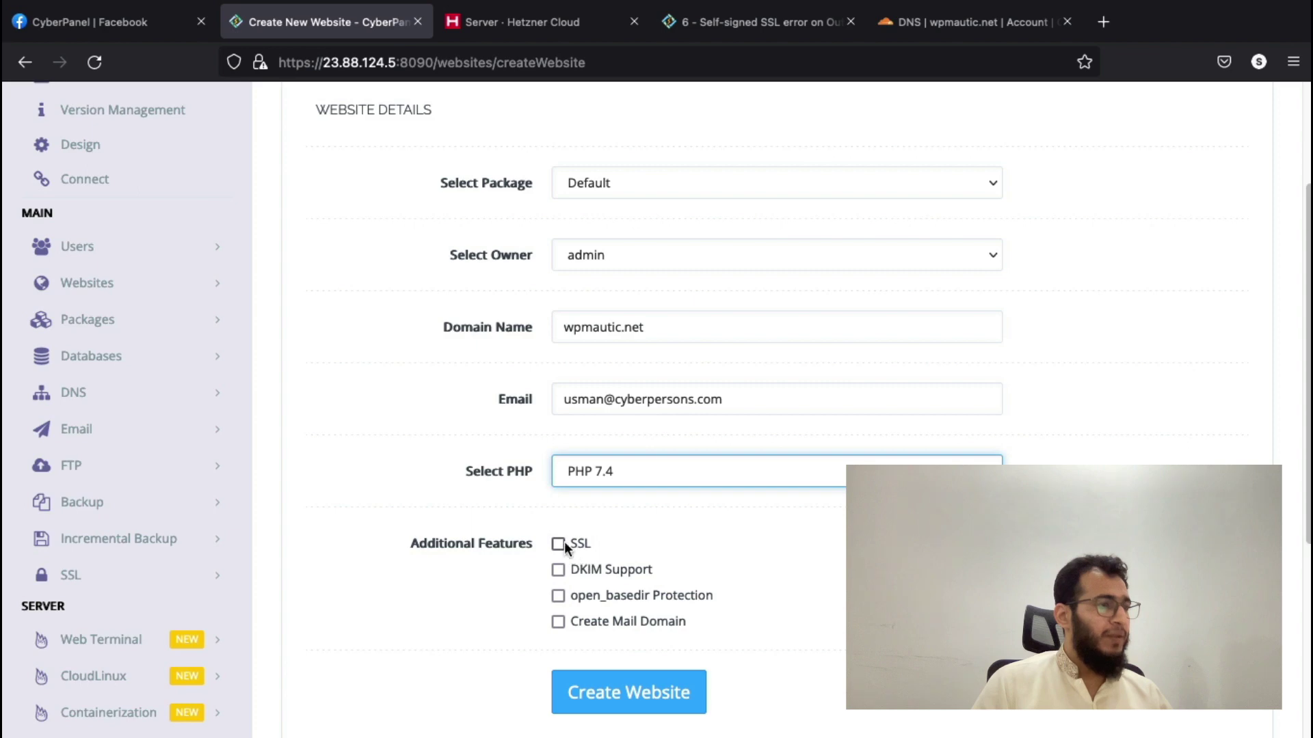
click(558, 569)
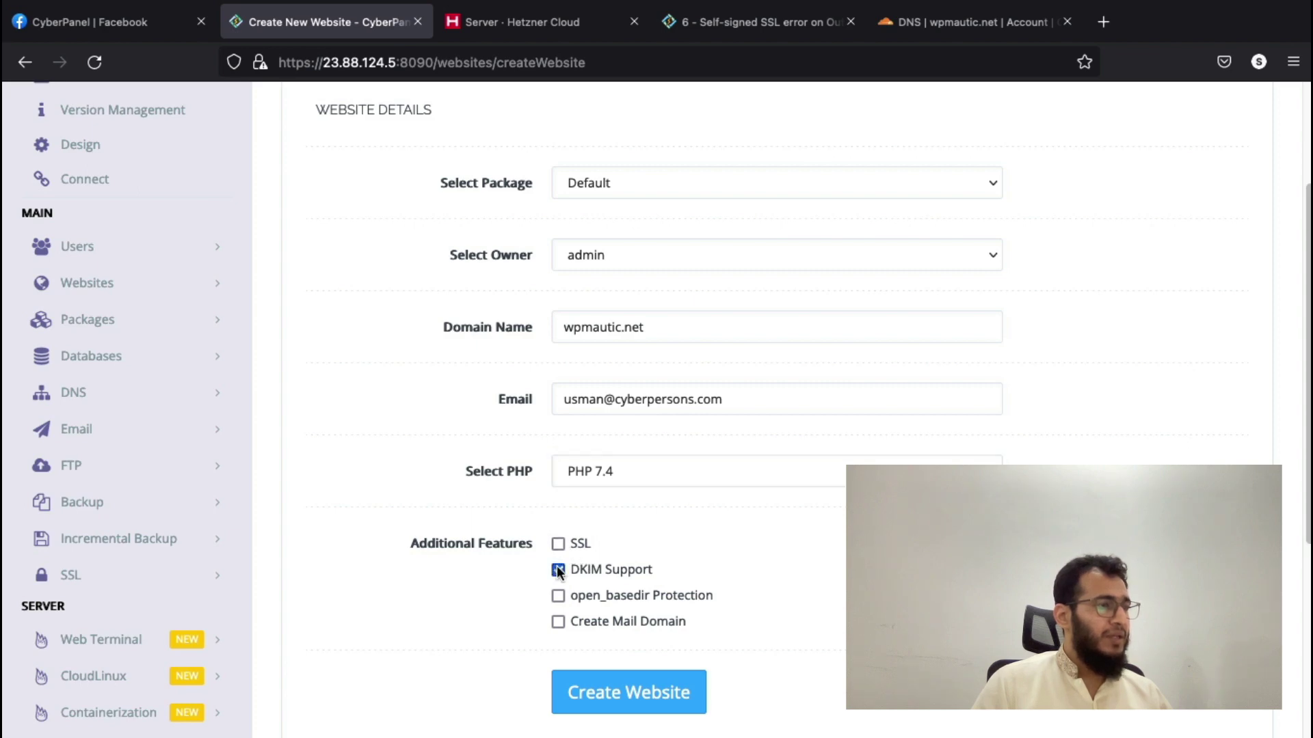
click(591, 707)
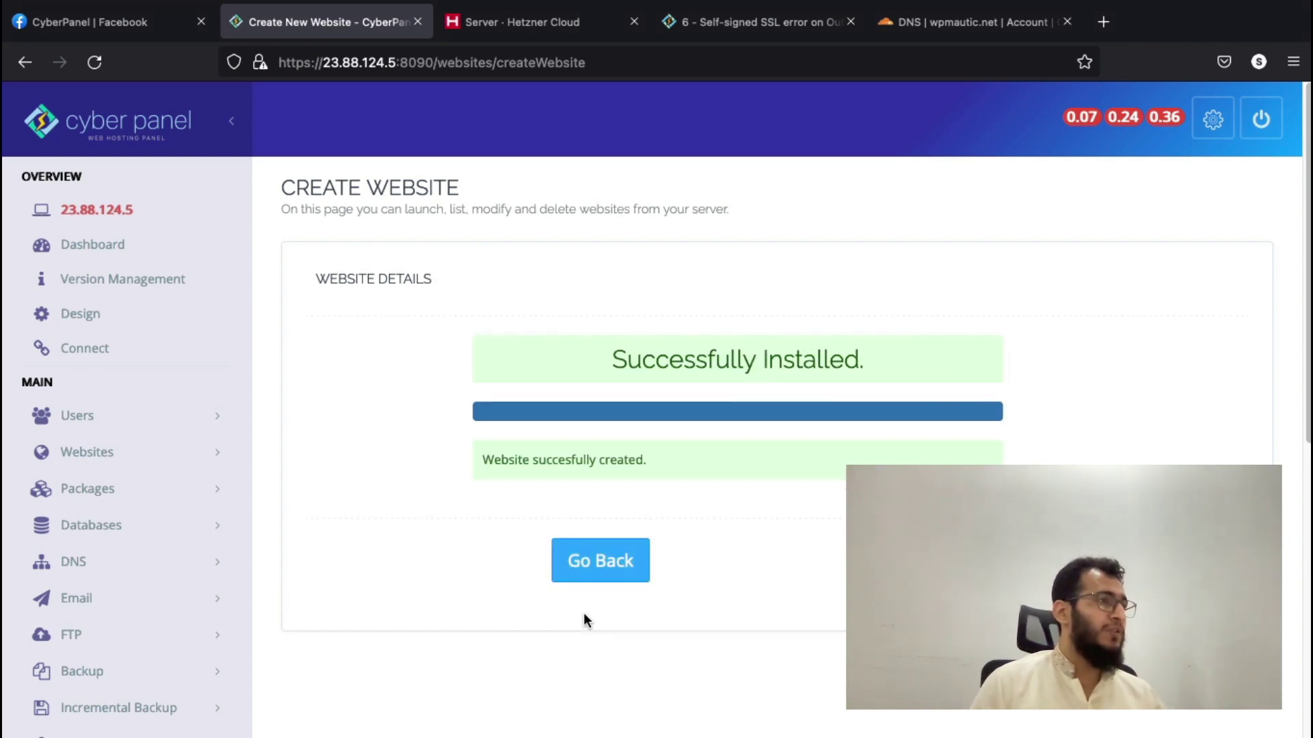
- Open the hosted websites list in a new tab and go to SSL management
click(597, 573)
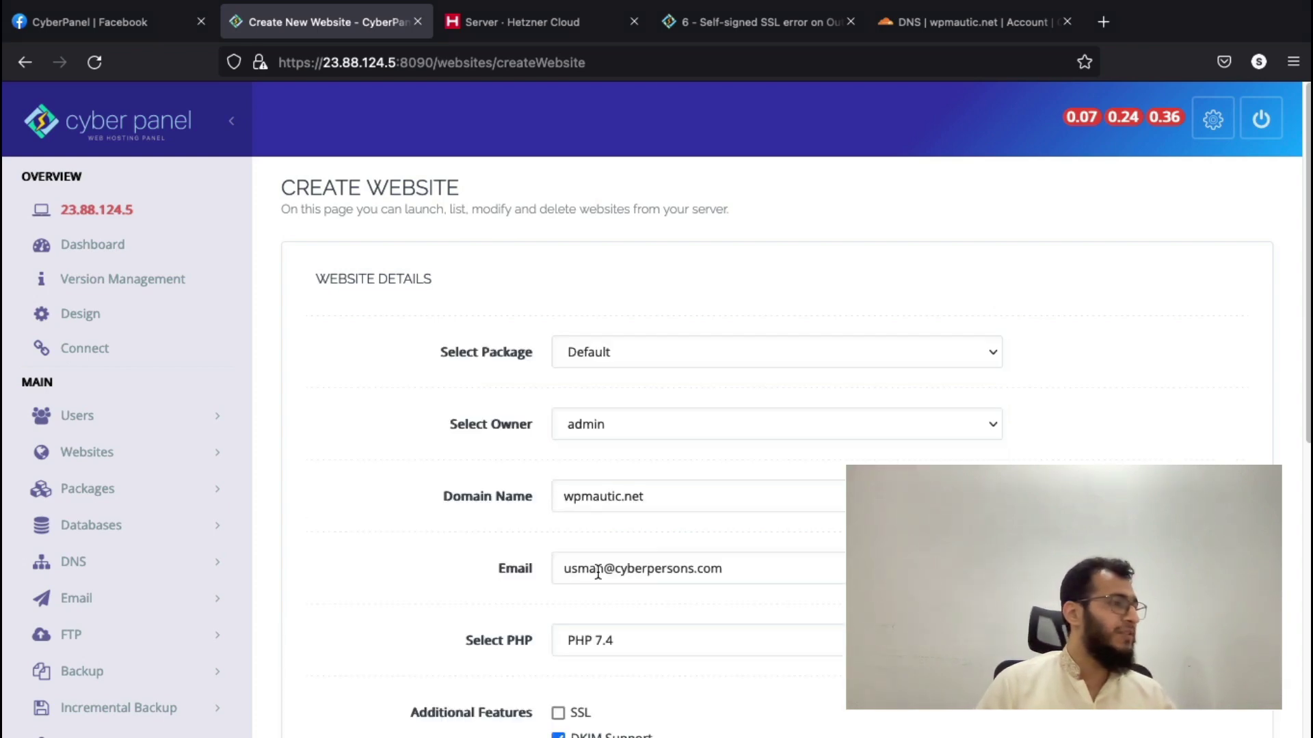
scroll(310, 501, down, 2)
scroll(149, 421, down, 2)
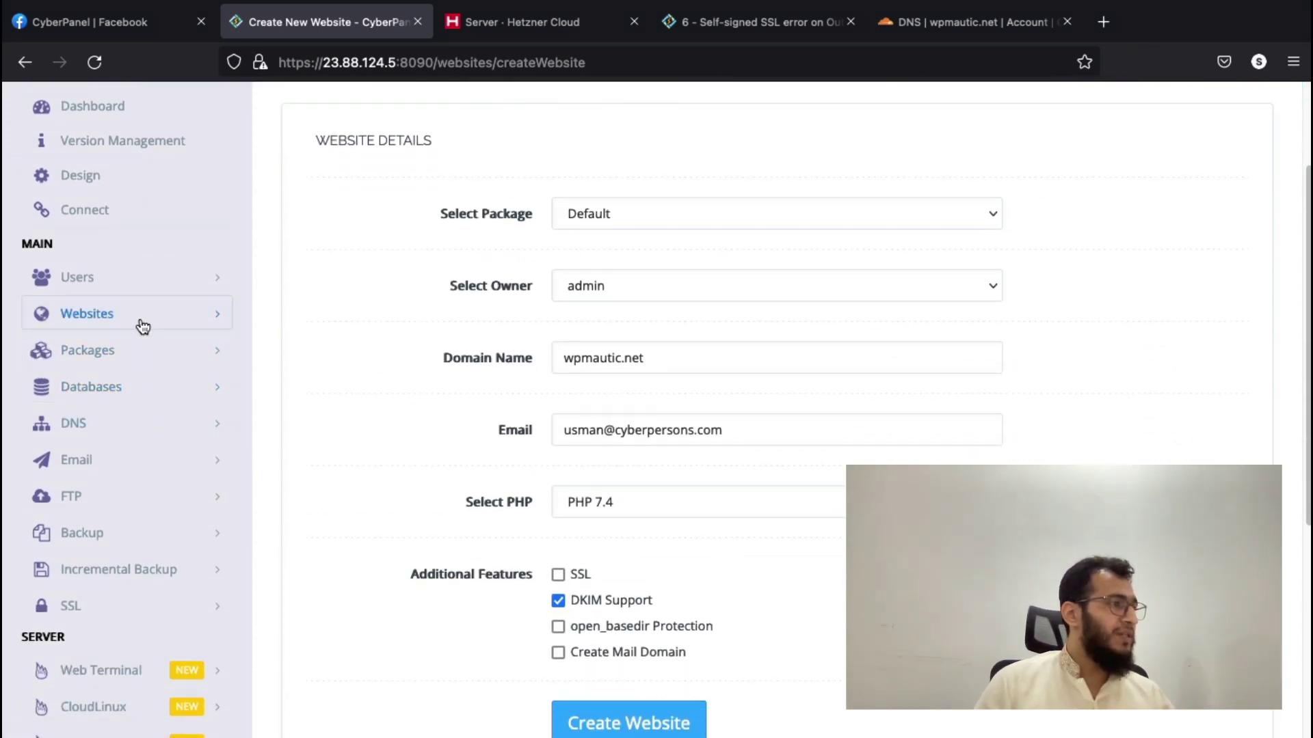
click(141, 320)
right_click(143, 391)
click(272, 402)
scroll(387, 420, down, 3)
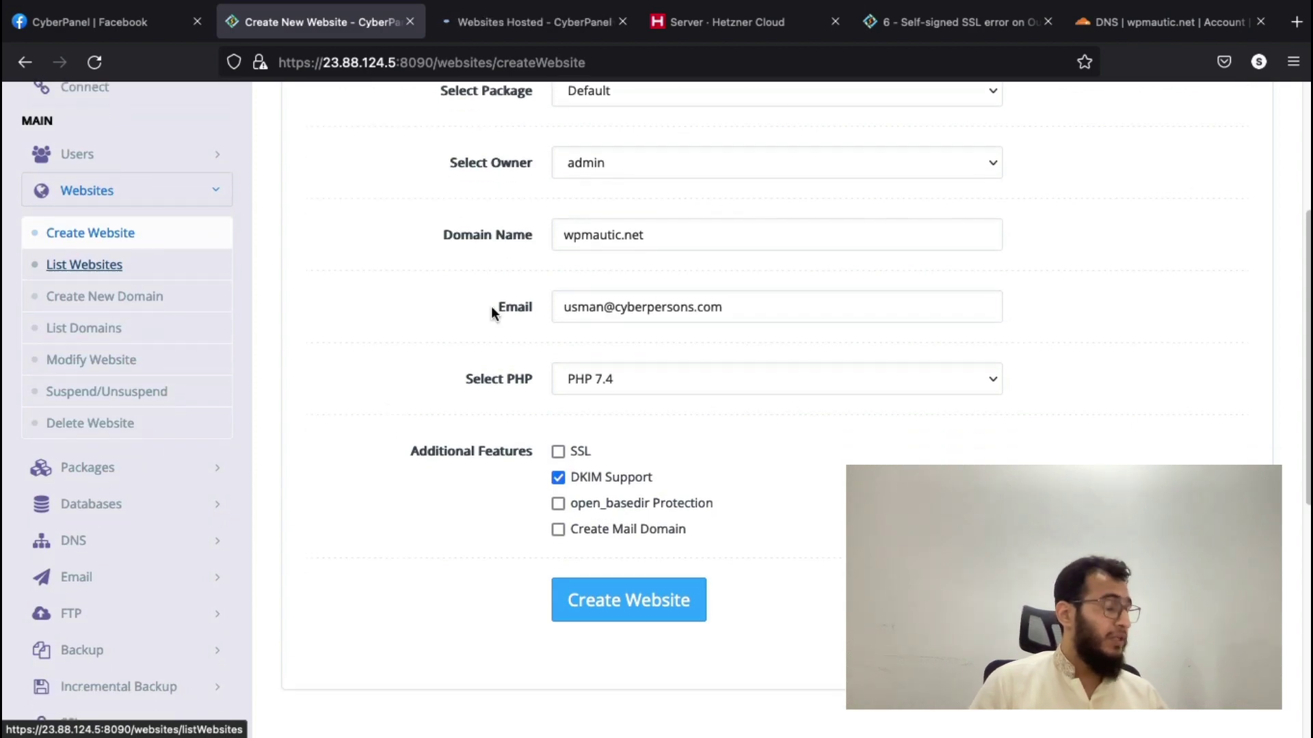
scroll(492, 310, down, 5)
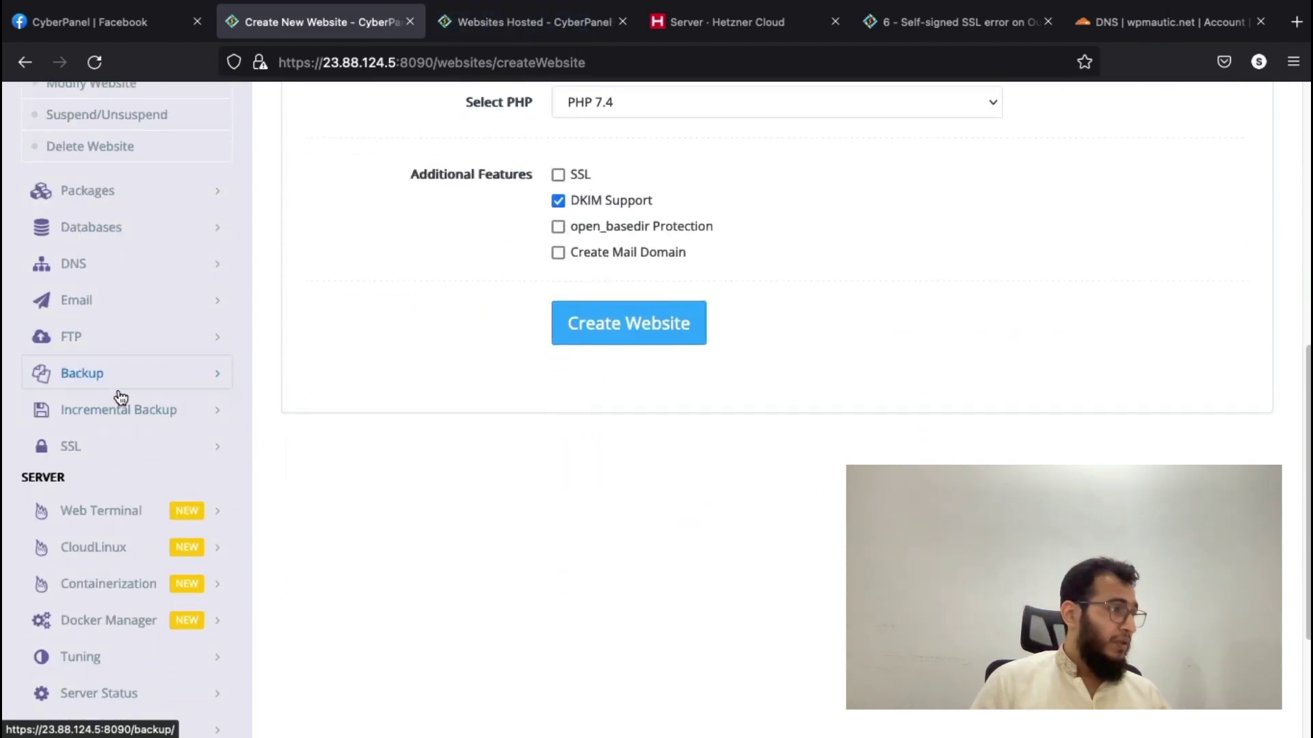
click(109, 451)
scroll(108, 454, down, 4)
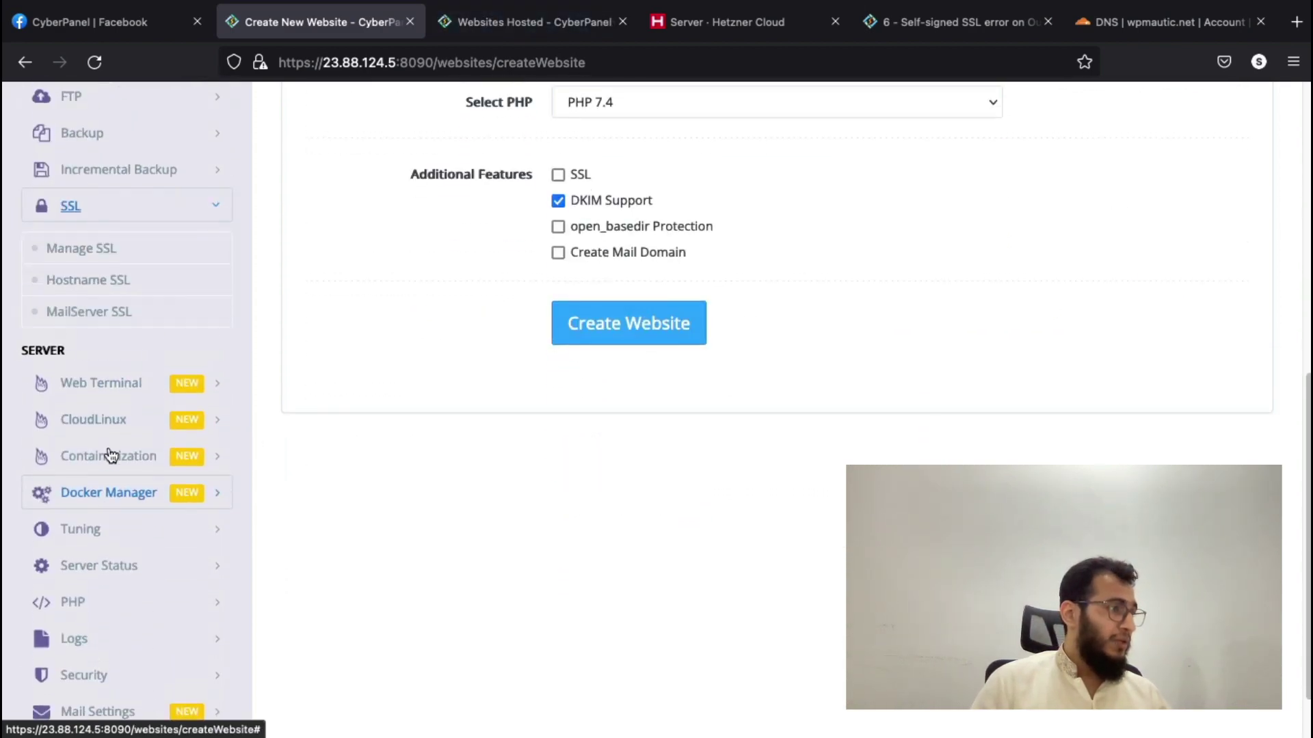
click(103, 254)
- Open the wpmautic.net management page and issue an SSL certificate for wpmautic.net
click(533, 21)
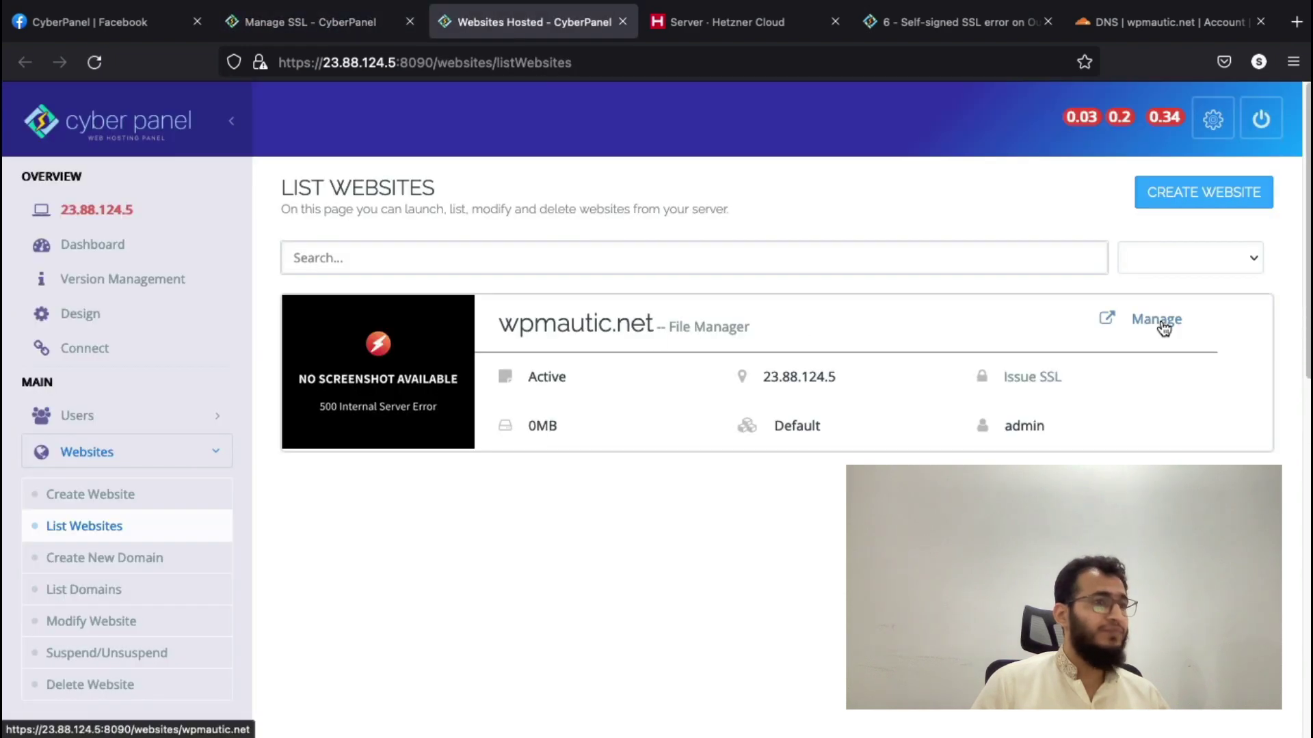
click(1163, 328)
click(314, 22)
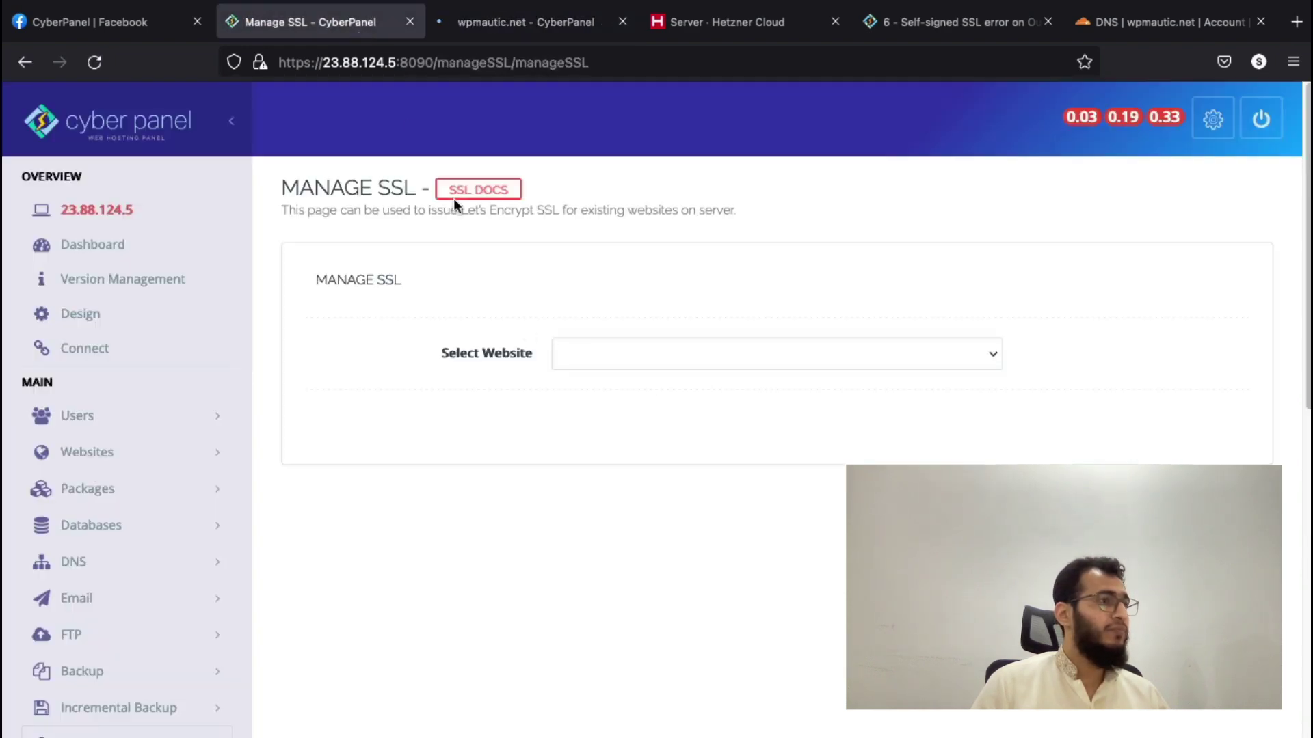
click(602, 346)
click(610, 345)
click(612, 364)
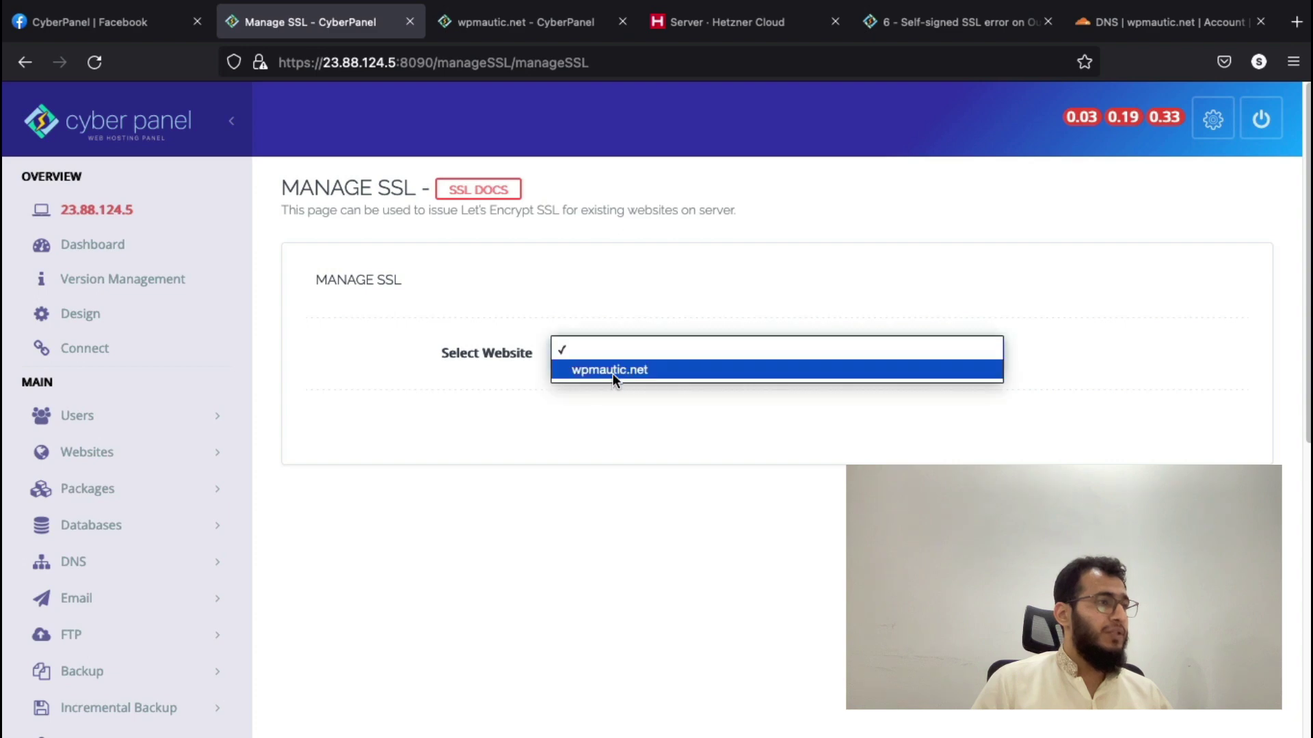
click(612, 373)
click(604, 430)
- In the WP + LSCache installer, enter blog title 'cyberpanel', an admin username and password
click(519, 22)
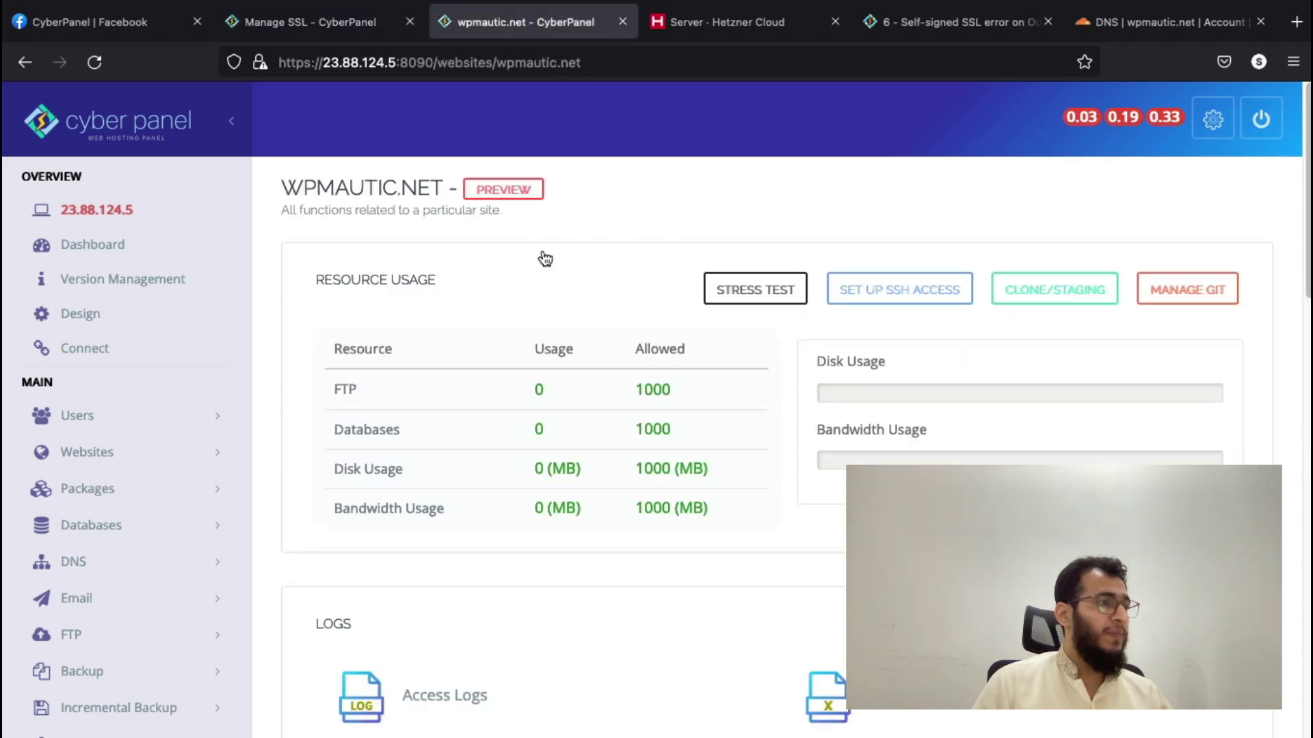
scroll(687, 365, down, 10)
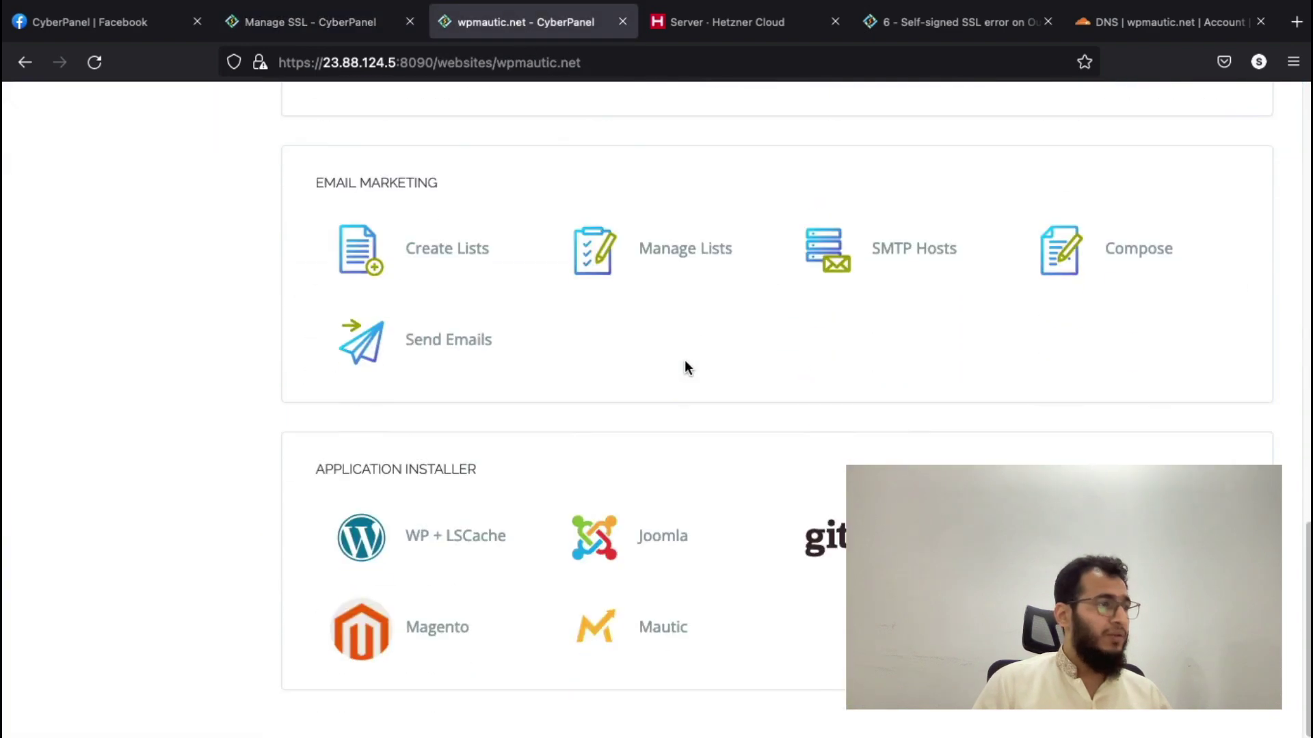
click(453, 537)
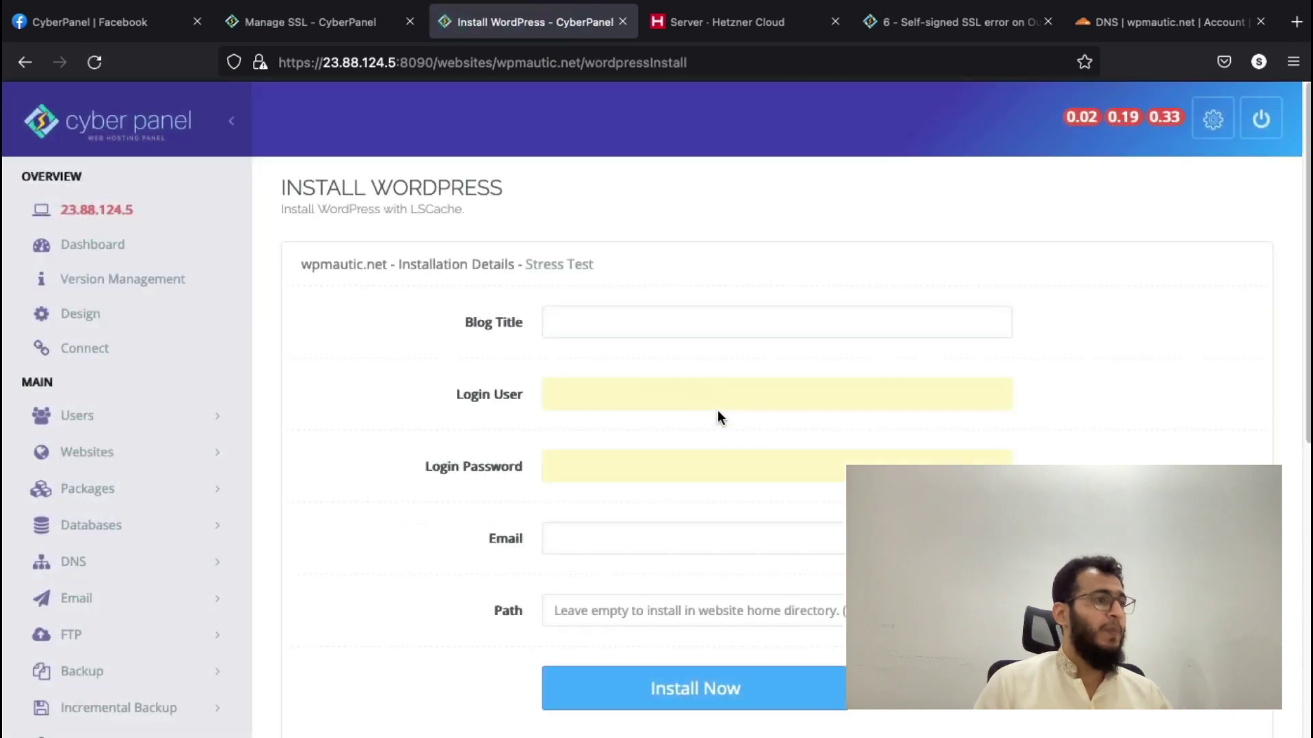
click(636, 321)
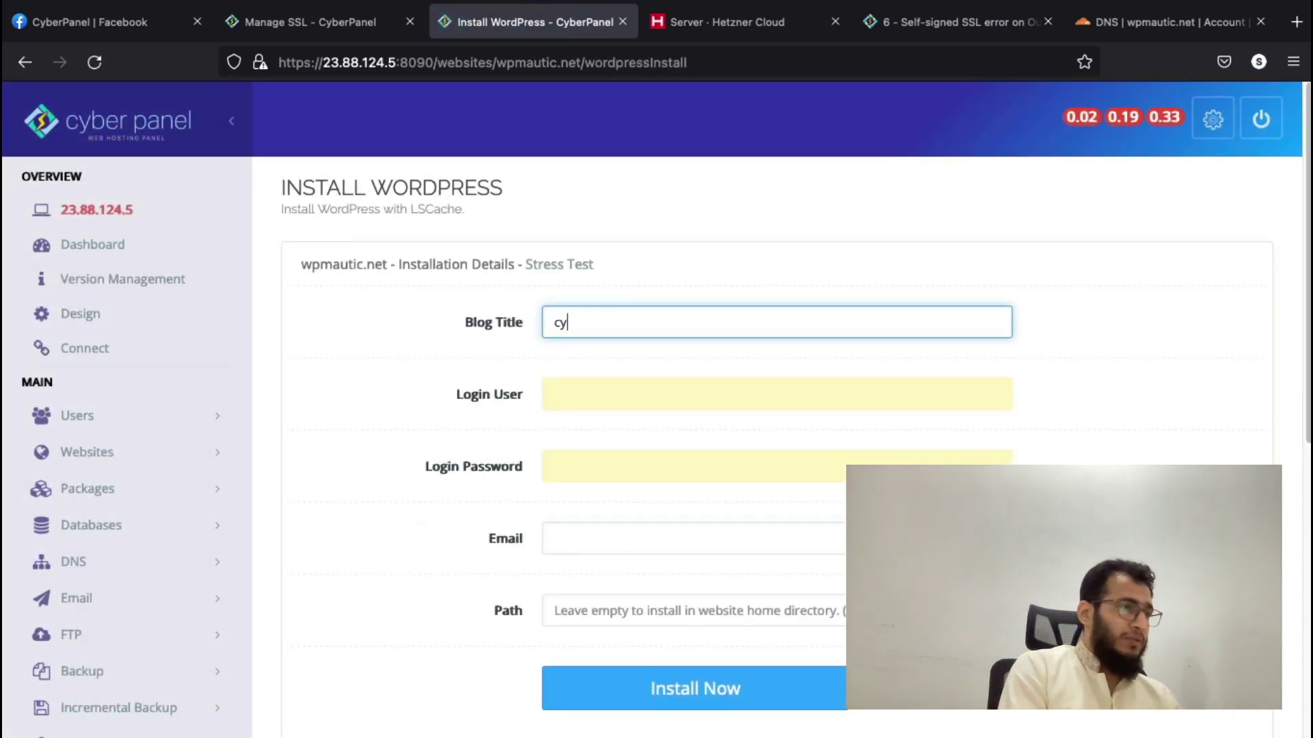
text(cyberpanel)
key(Tab)
text(cyber)
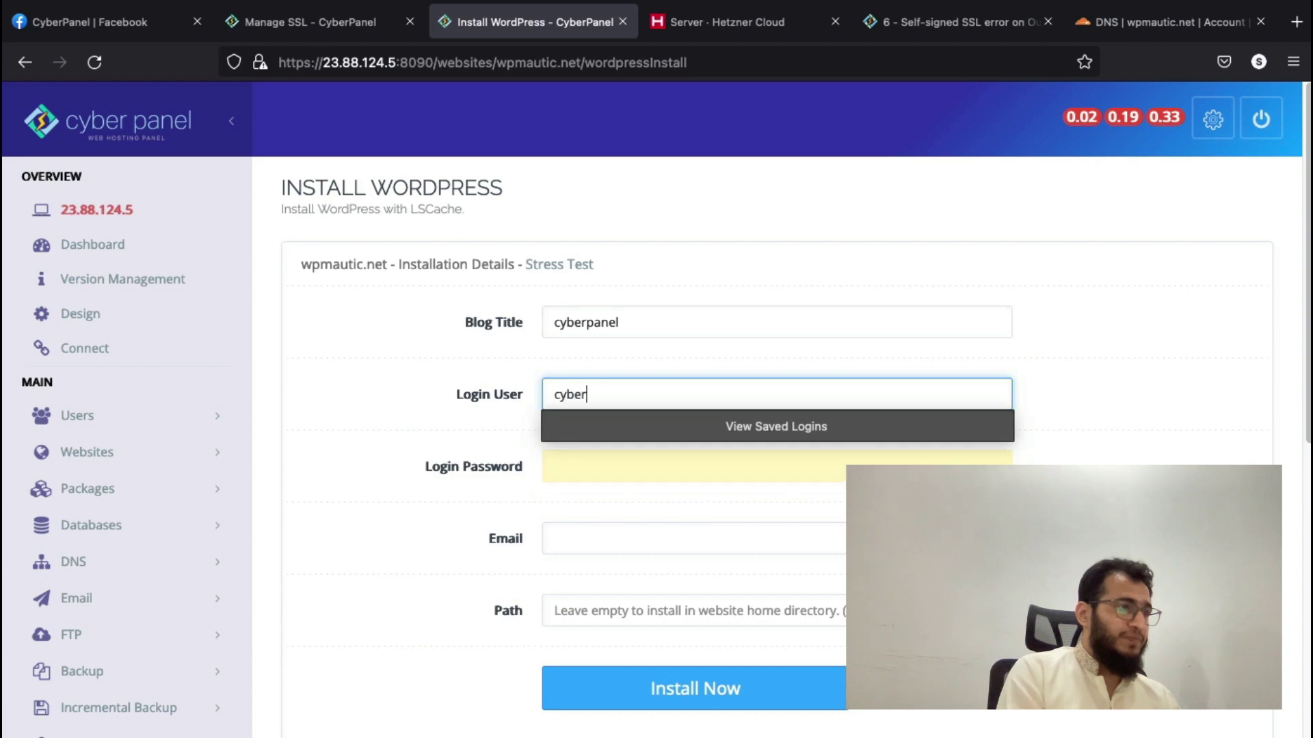
key(Tab)
text(cy)
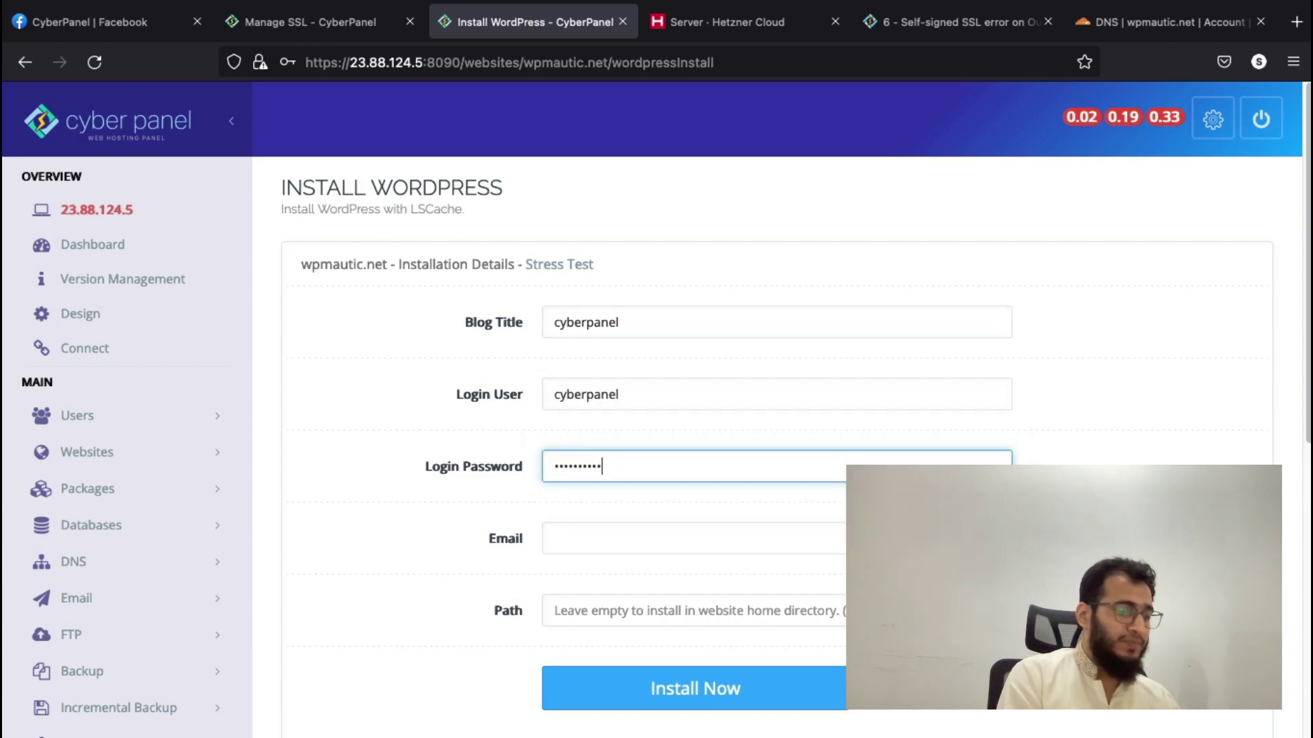
key(Tab)
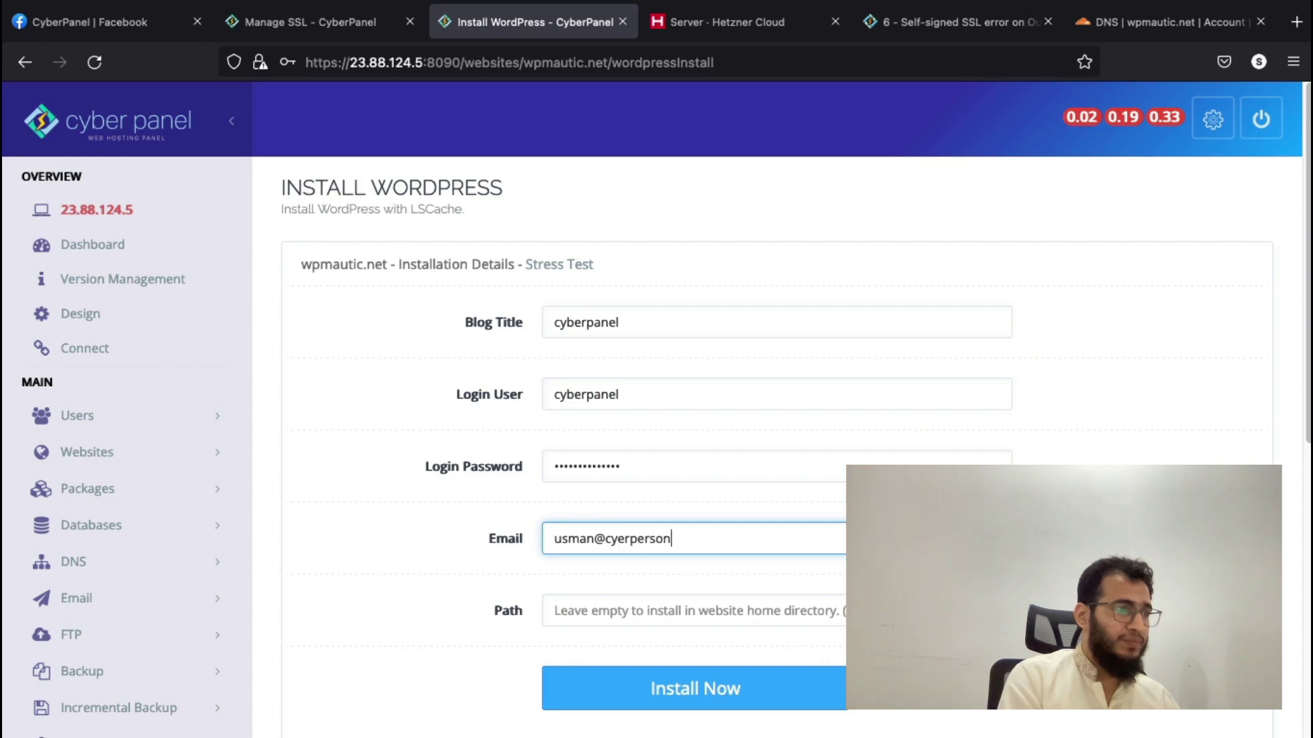
scroll(615, 350, down, 3)
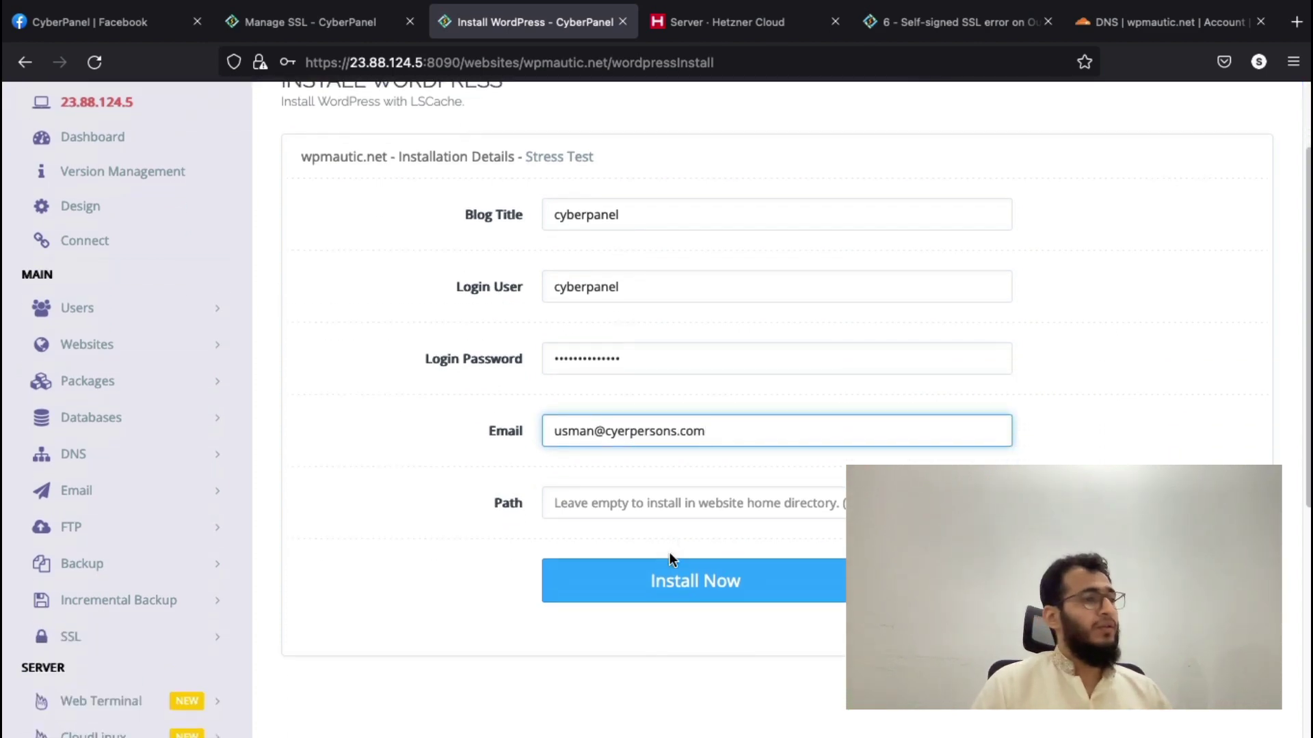
- Run the WordPress install for wpmautic.net and wait for 'Successfully Installed', checking SSL meanwhile
click(667, 582)
click(309, 23)
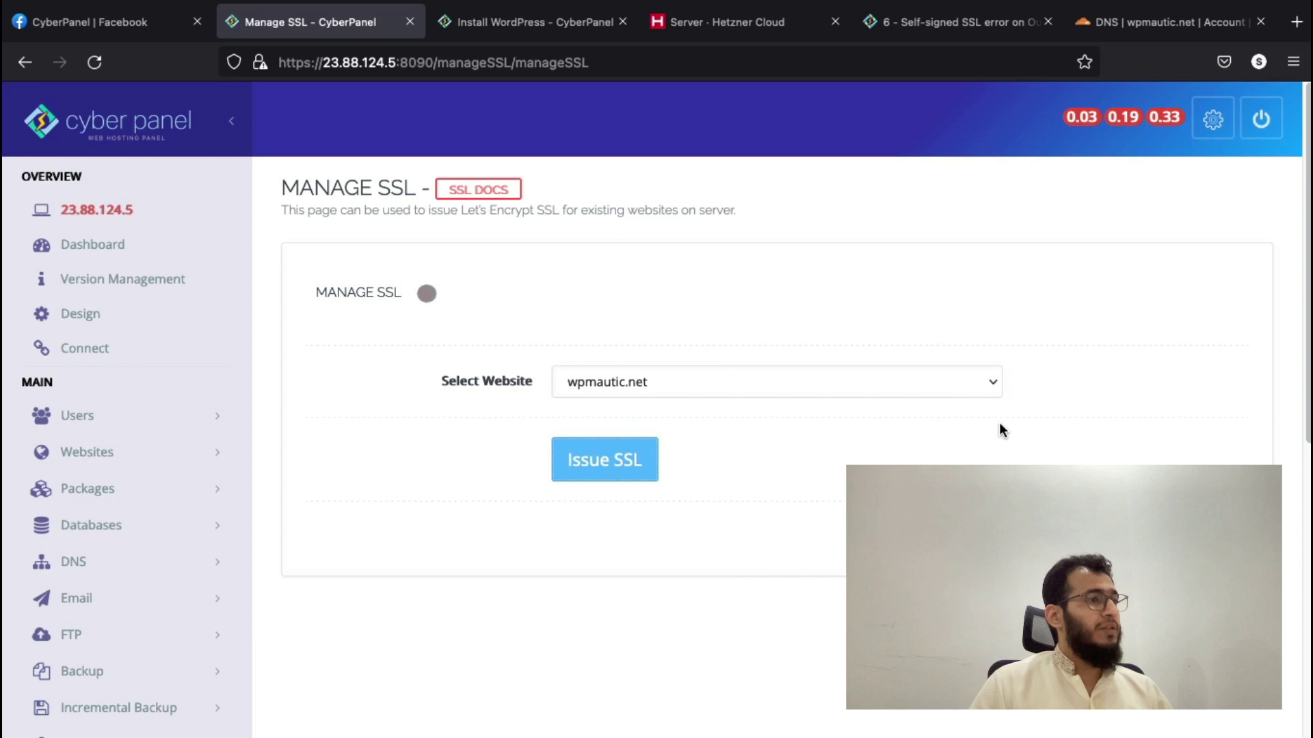
click(491, 20)
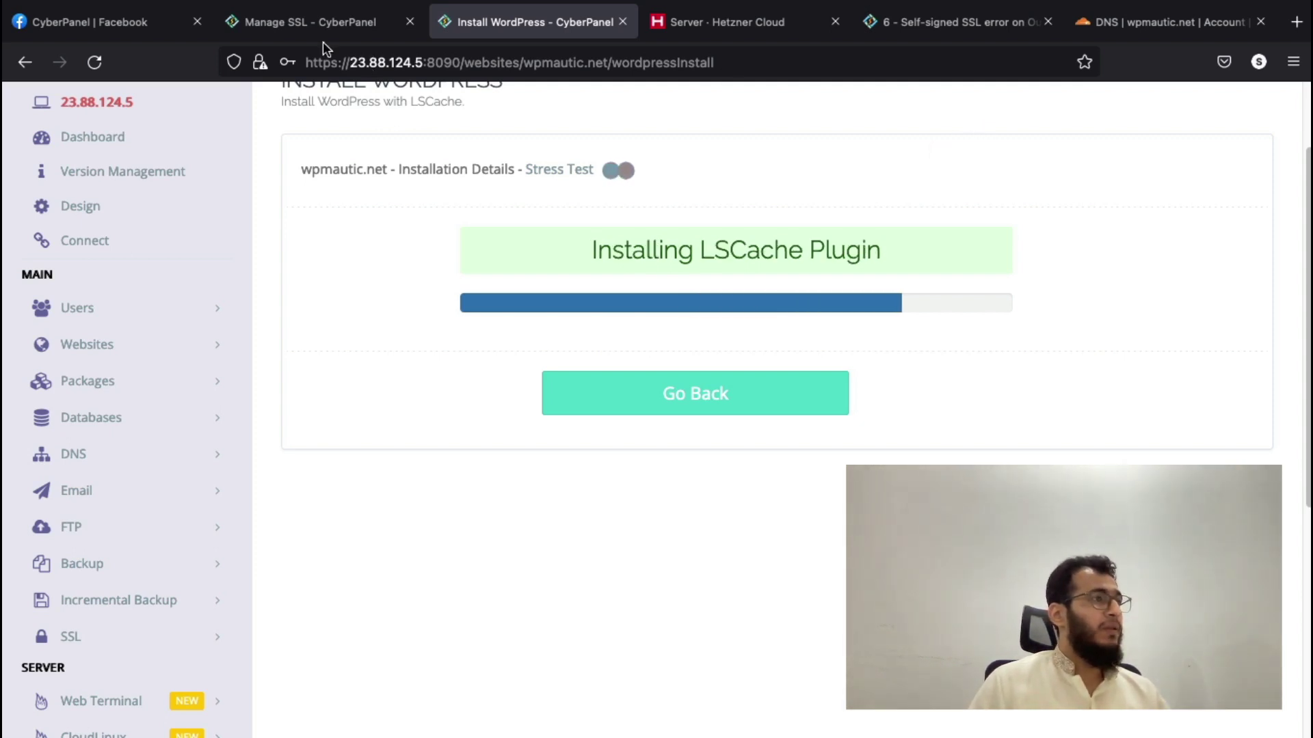
scroll(353, 107, up, 1)
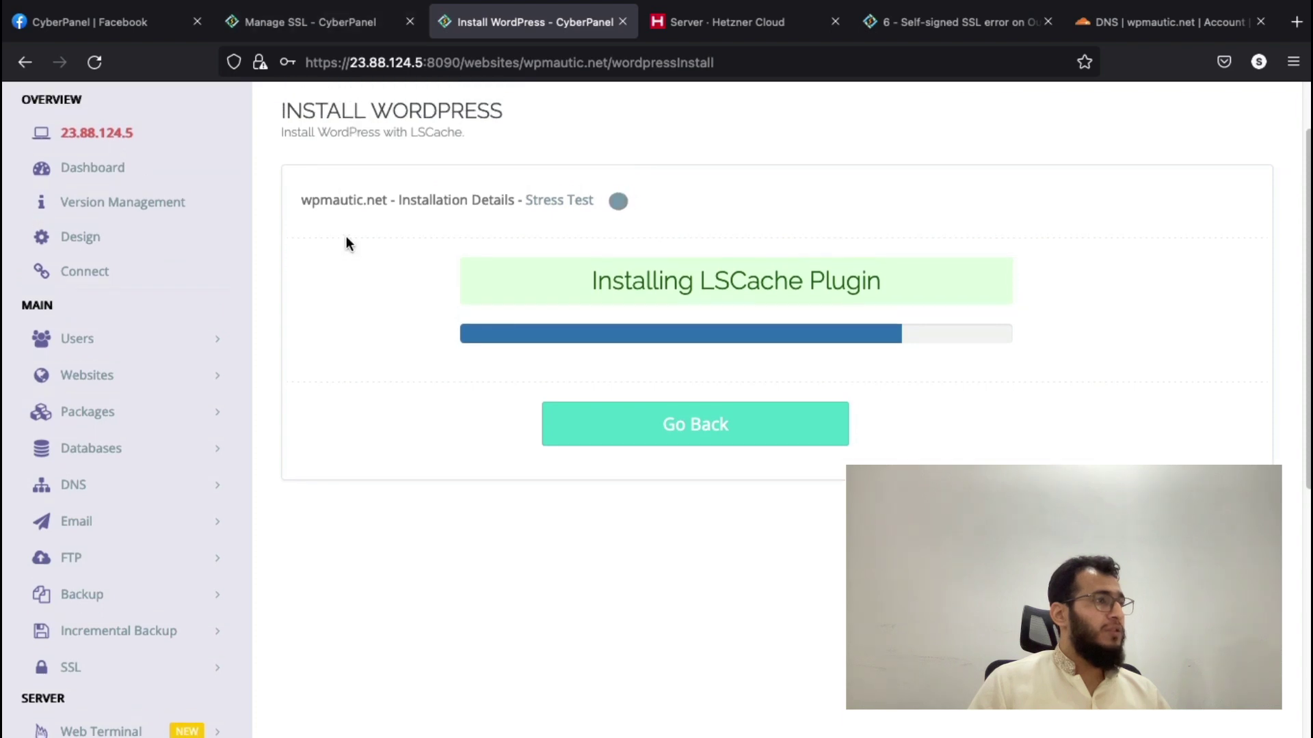
drag(335, 208, 387, 194)
key(super+c)
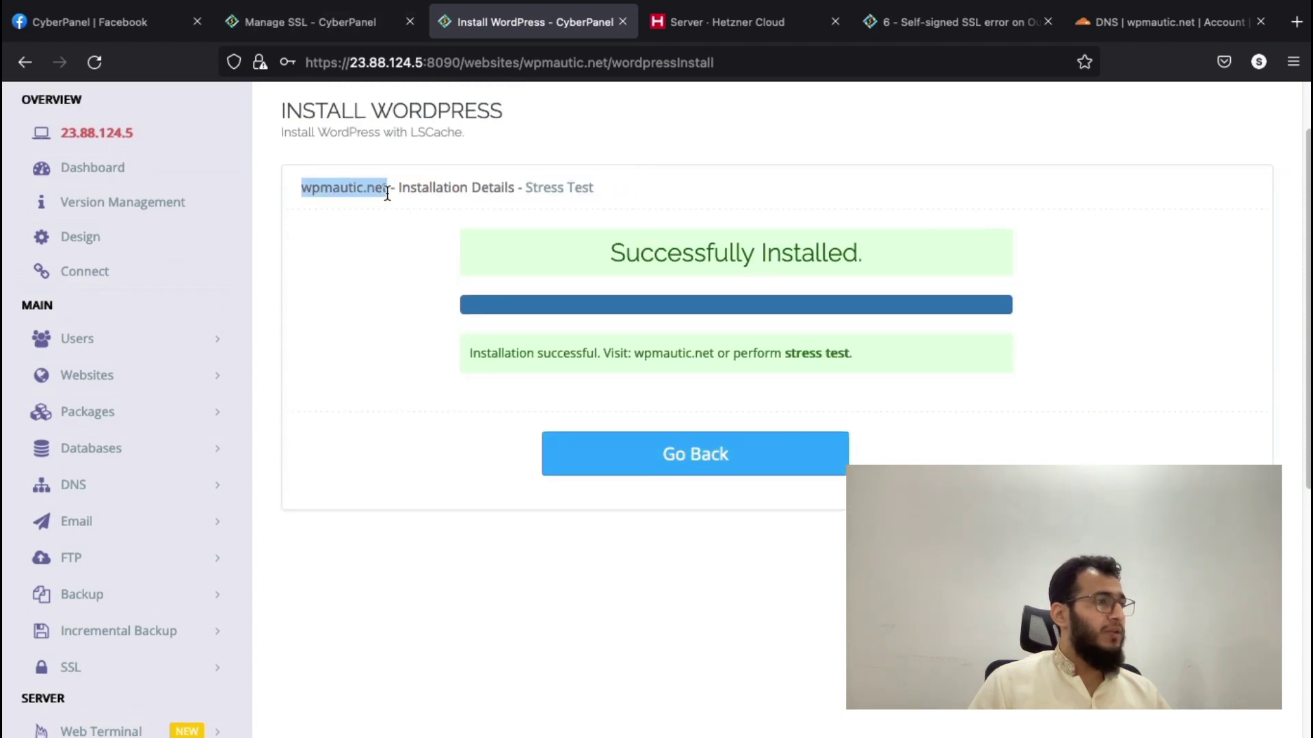
- Set the cyberpanel server's IPv4 reverse DNS to wpmautic.net in Hetzner Cloud Console
click(725, 22)
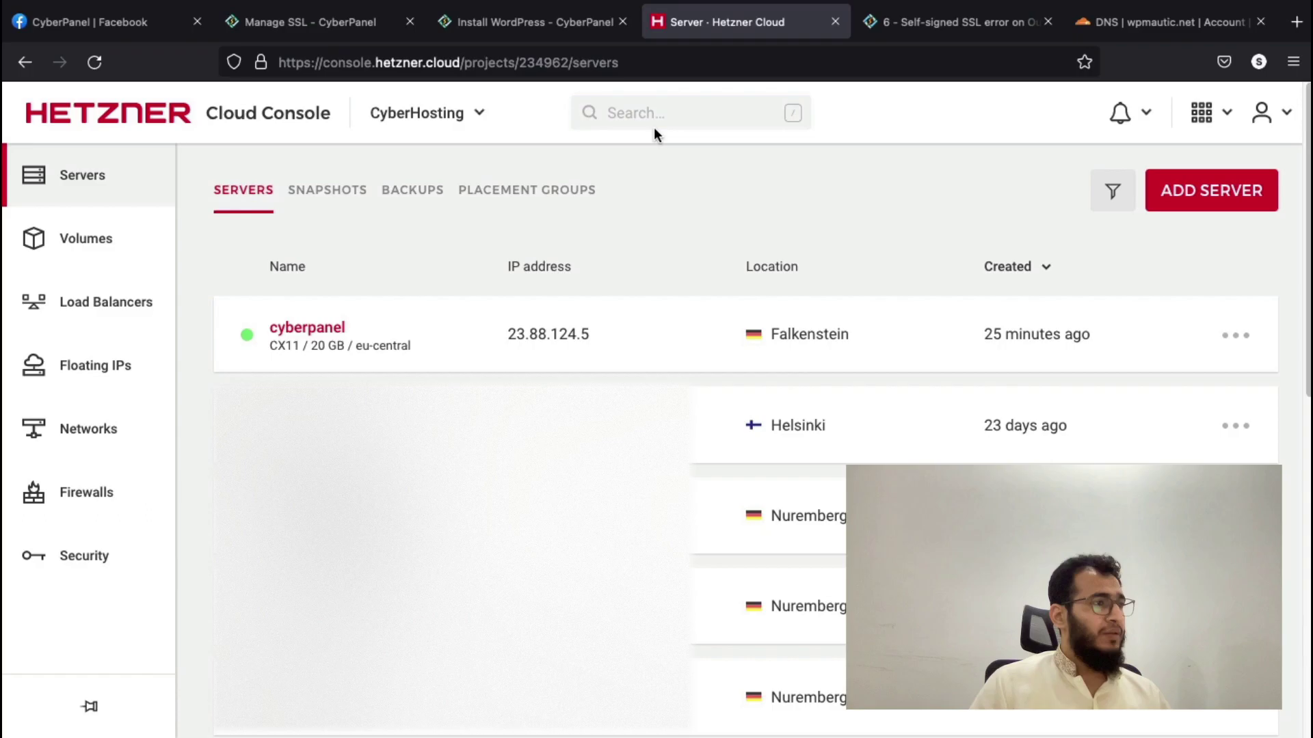
click(314, 331)
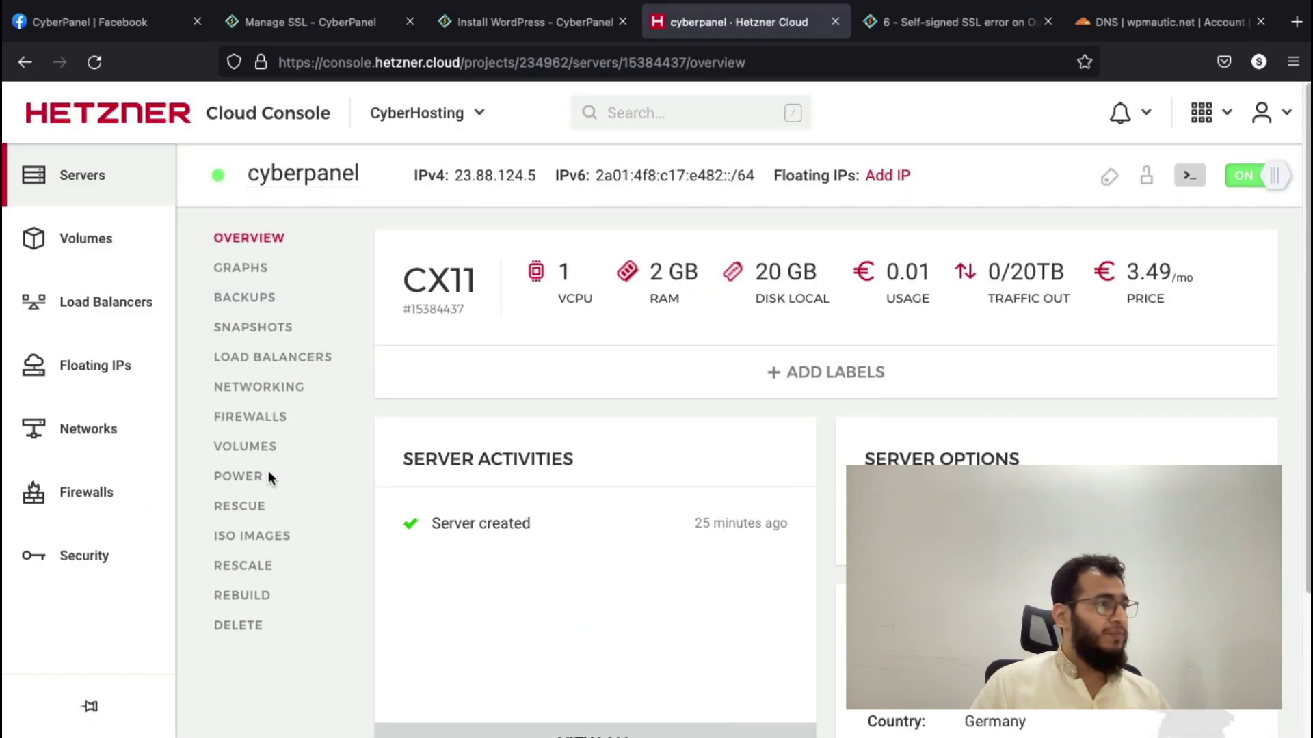
scroll(268, 471, down, 1)
click(323, 378)
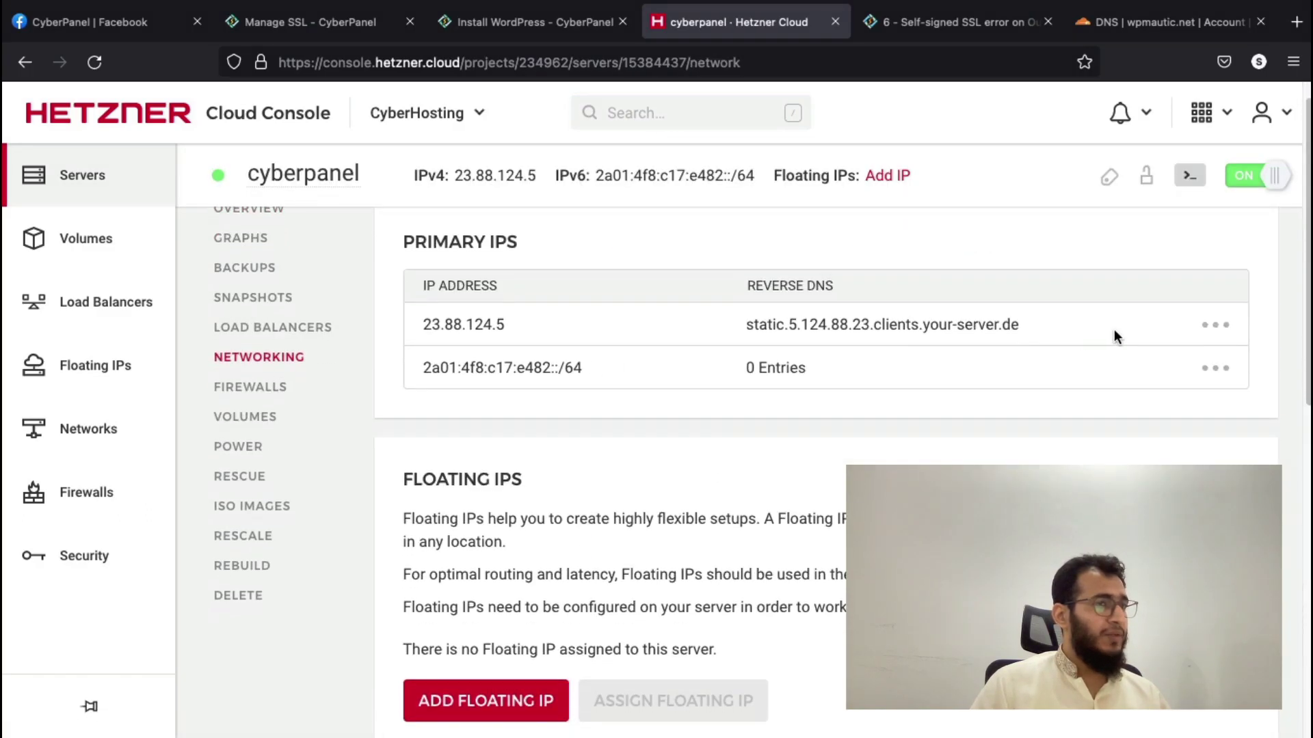
click(1215, 325)
click(1172, 387)
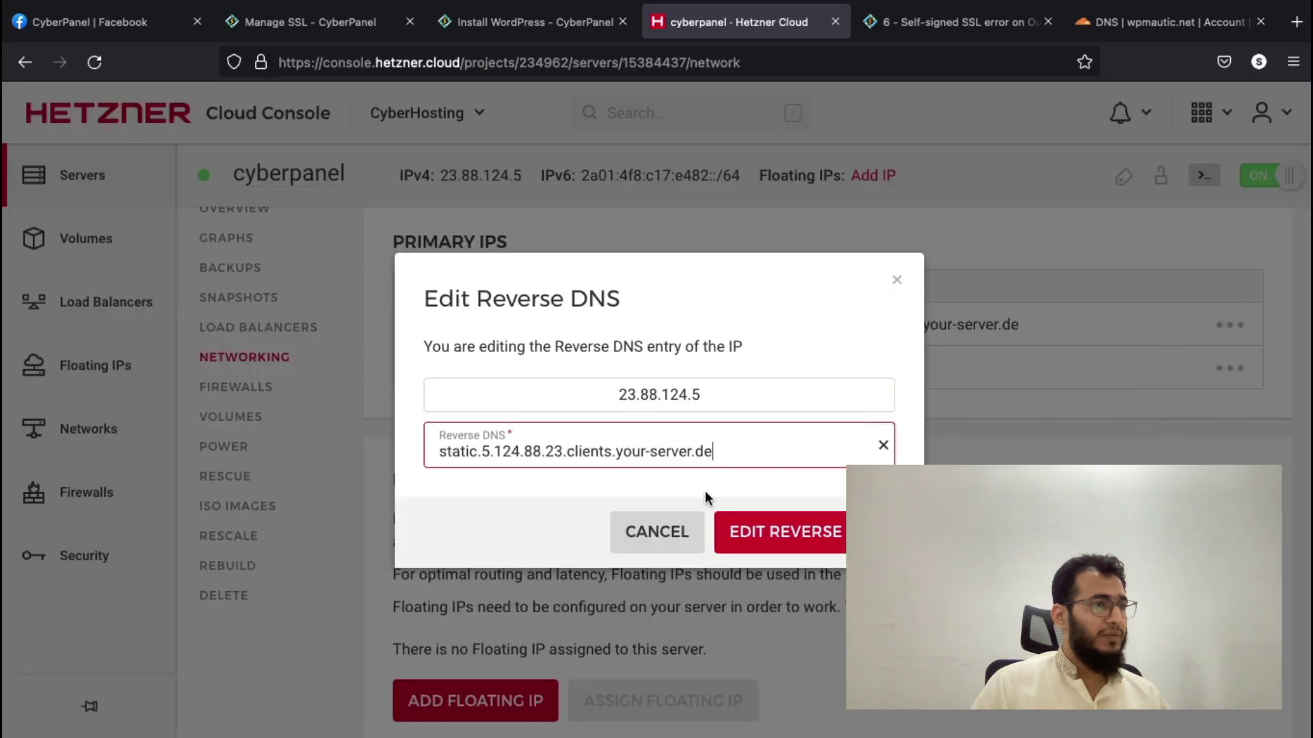
key(super+a)
key(super+v)
click(818, 527)
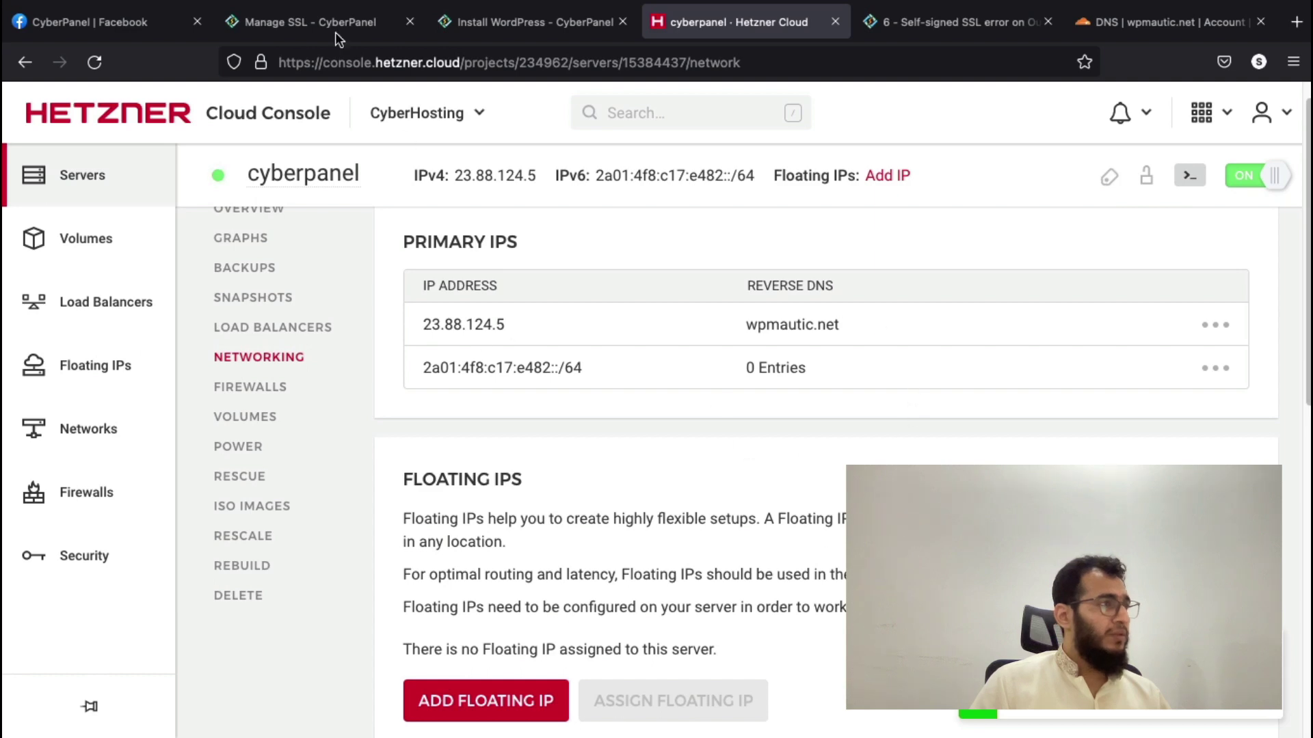
click(509, 20)
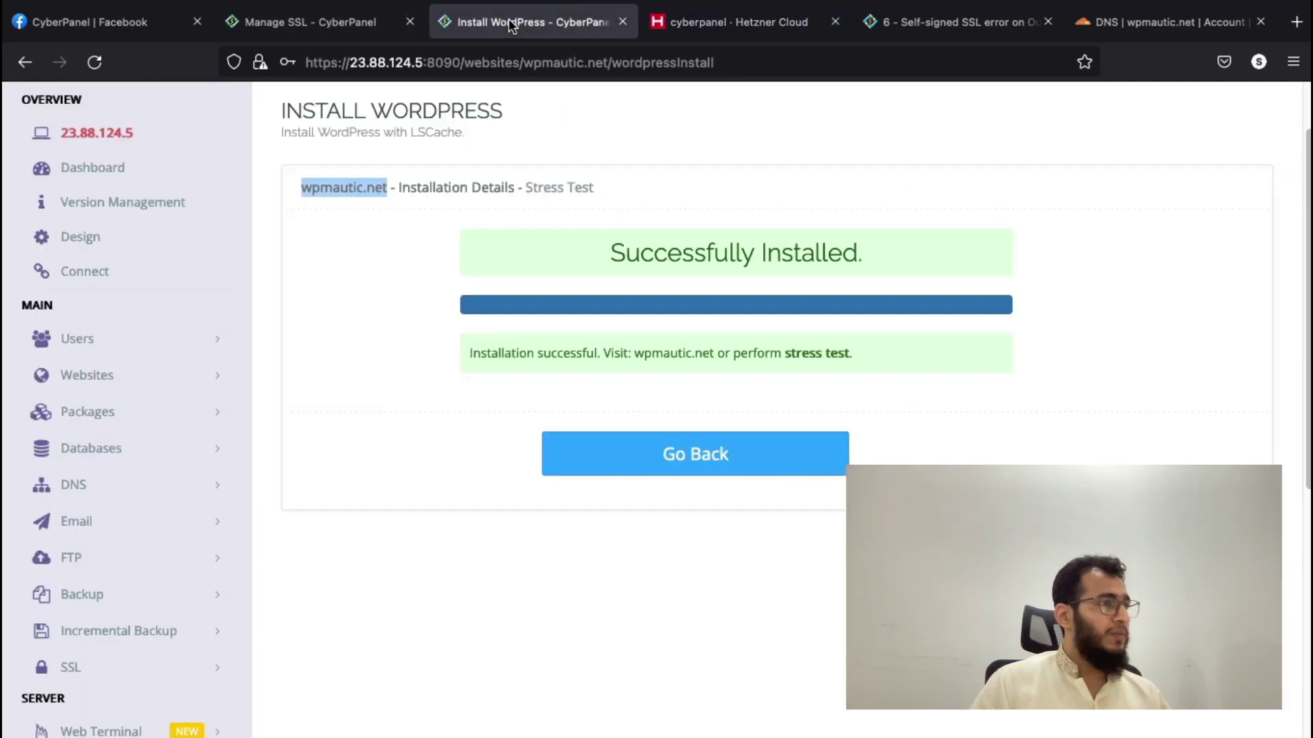
- Leave the install result and open Websites > List Websites to see wpmautic.net active
click(612, 444)
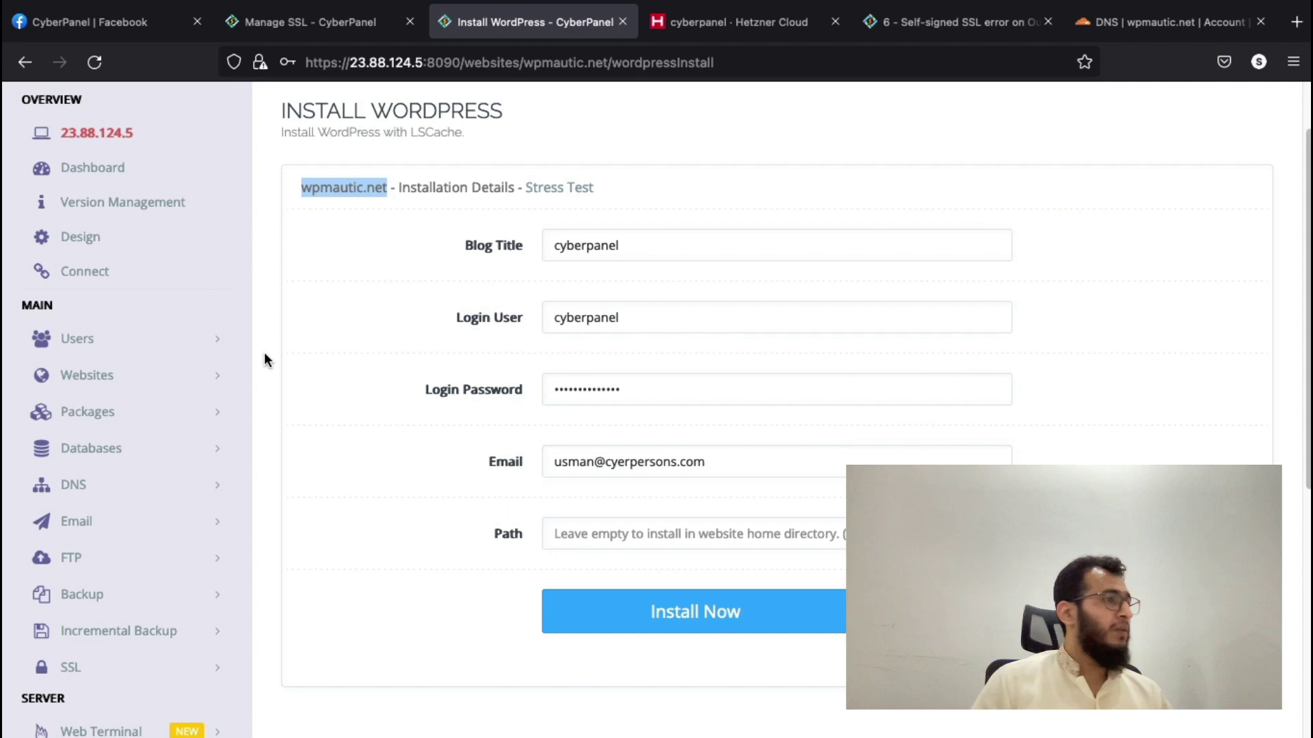
click(135, 378)
click(132, 450)
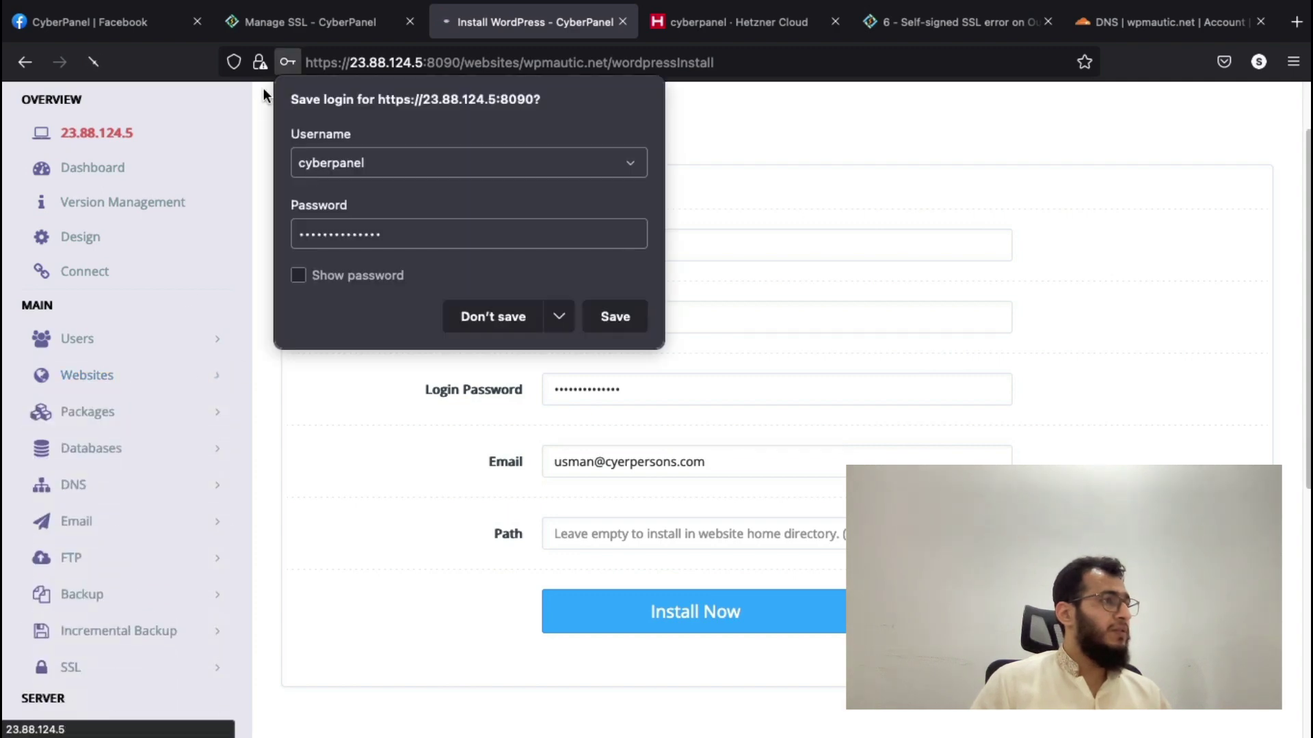
click(277, 35)
click(546, 33)
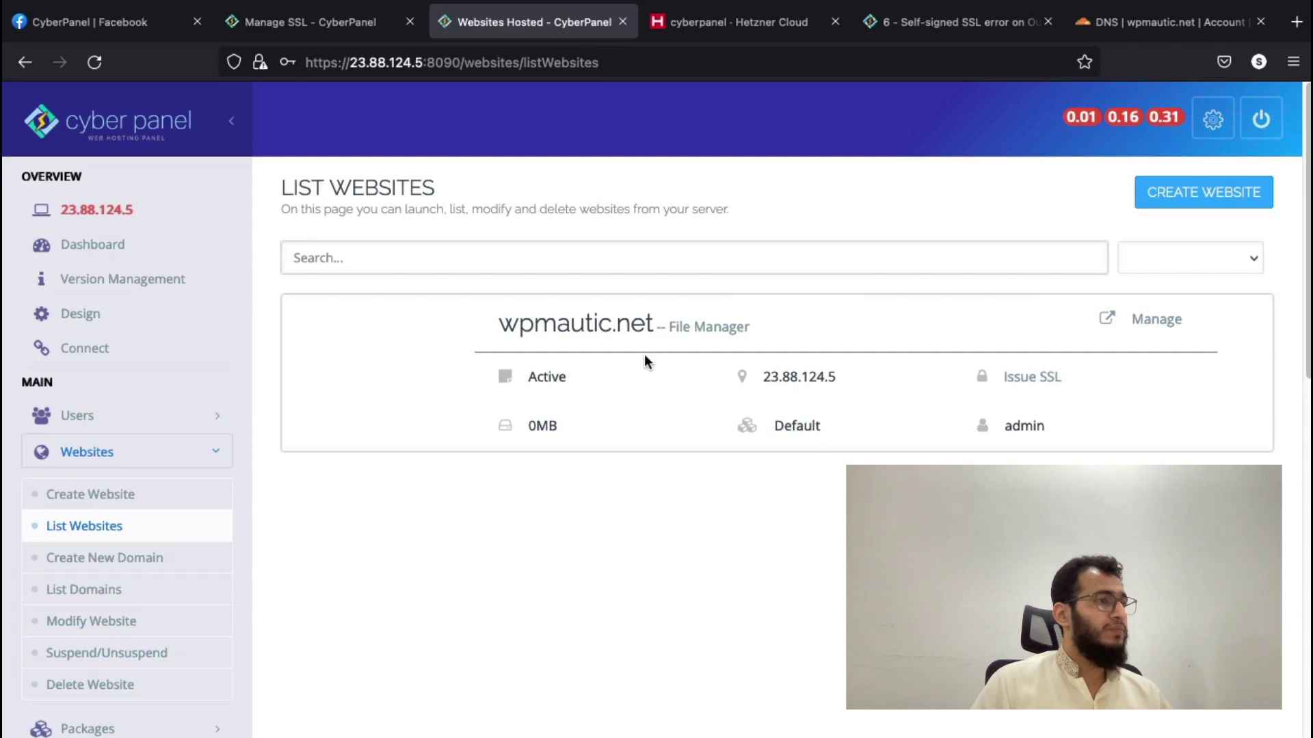
- Open wpmautic.net in a new tab and load its /wp-admin login page
click(586, 337)
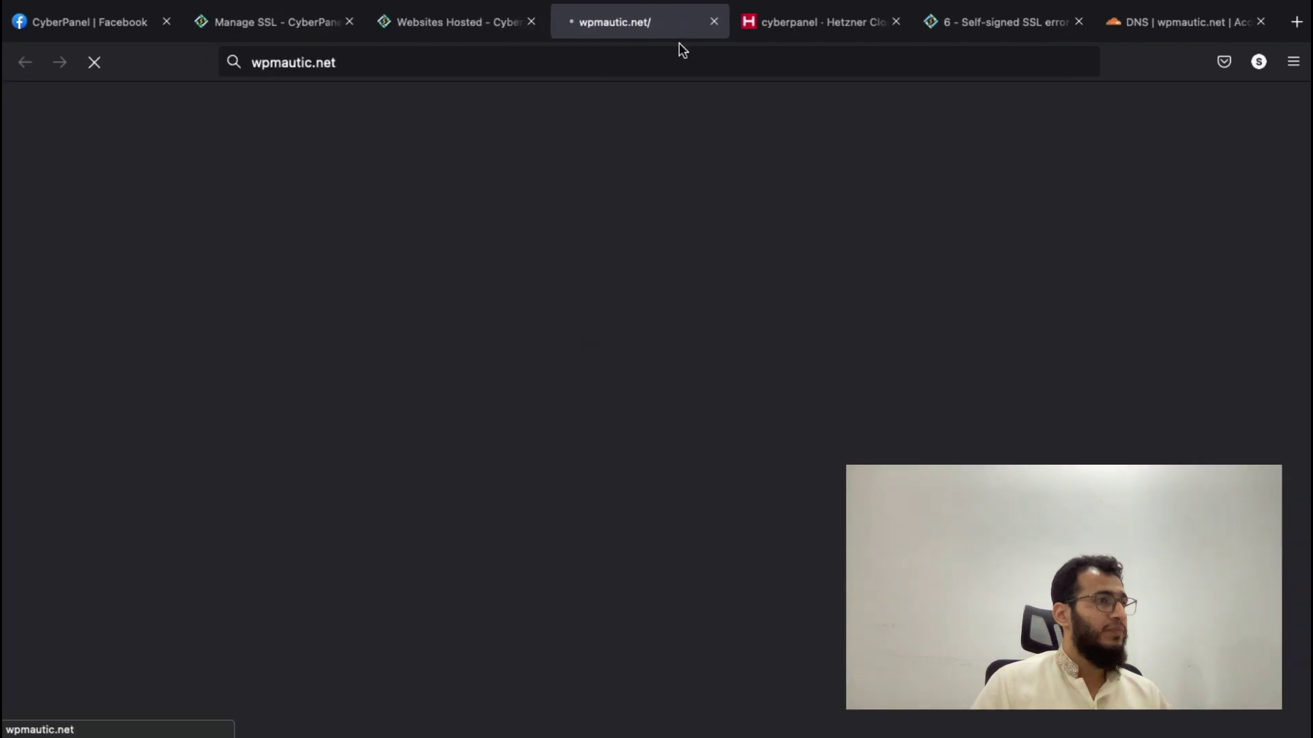
click(648, 55)
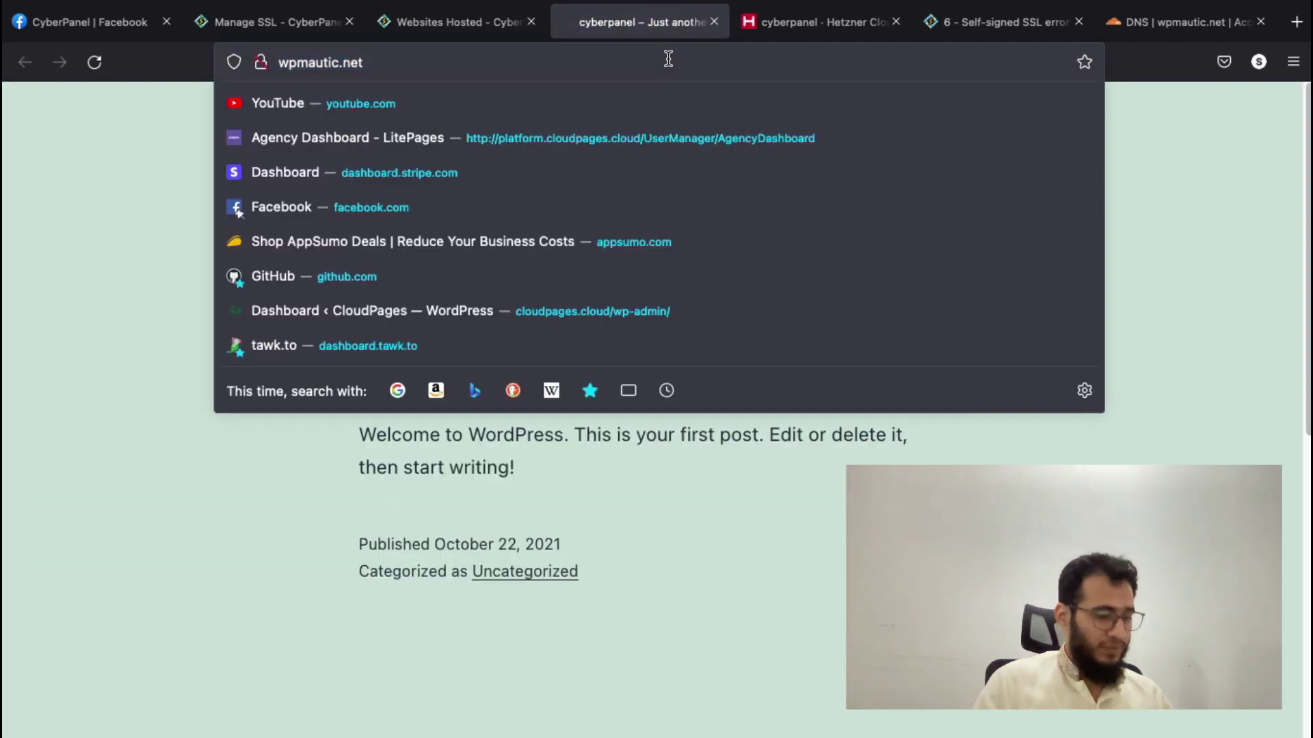
text(/cyberpane)
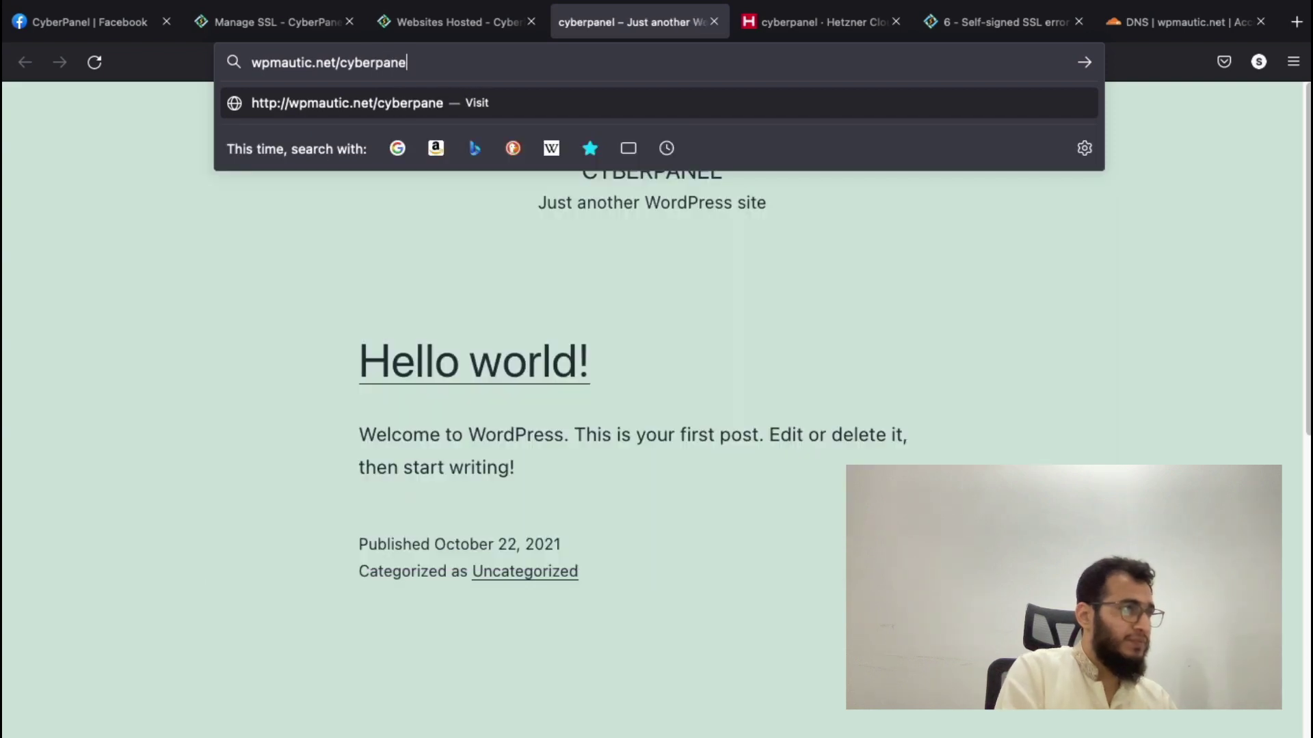
key(BackSpace)
key(BackSpace)
key(BackSpace)
key(BackSpace)
key(BackSpace)
key(BackSpace)
key(BackSpace)
key(BackSpace)
text(wp)
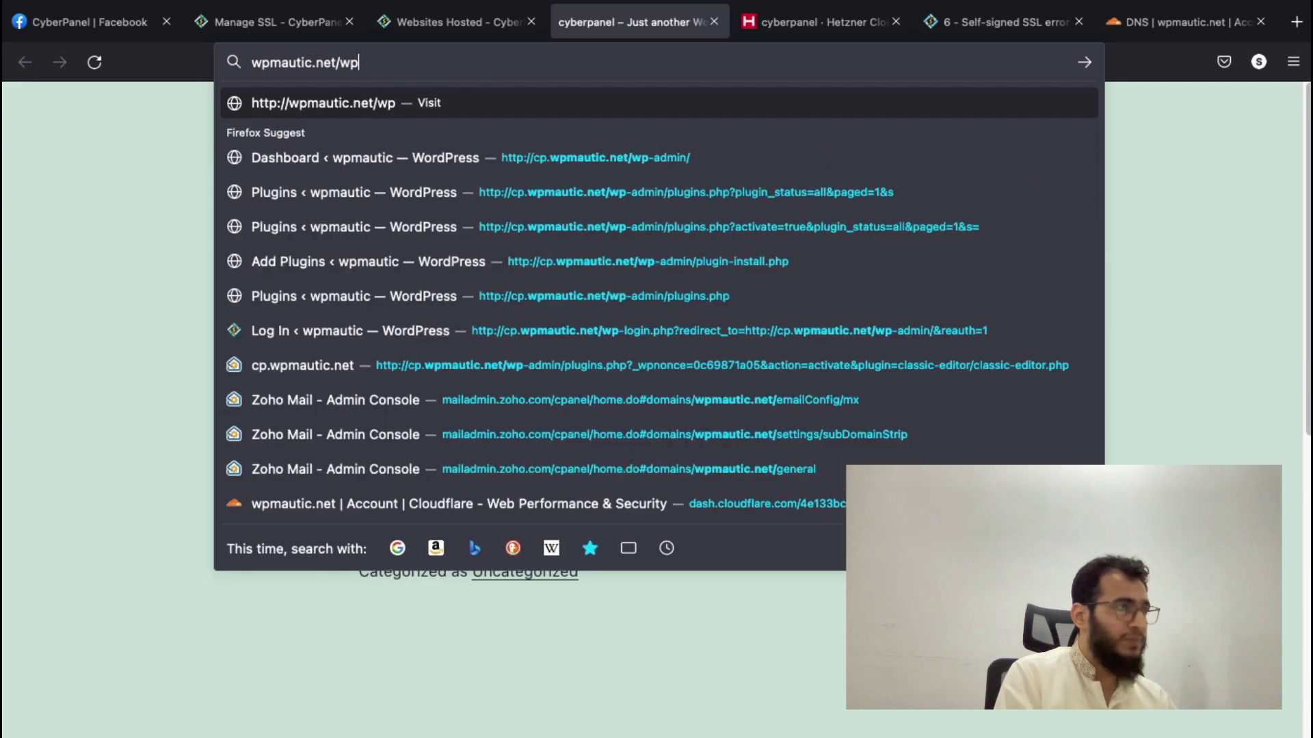
text(-admin)
key(Return)
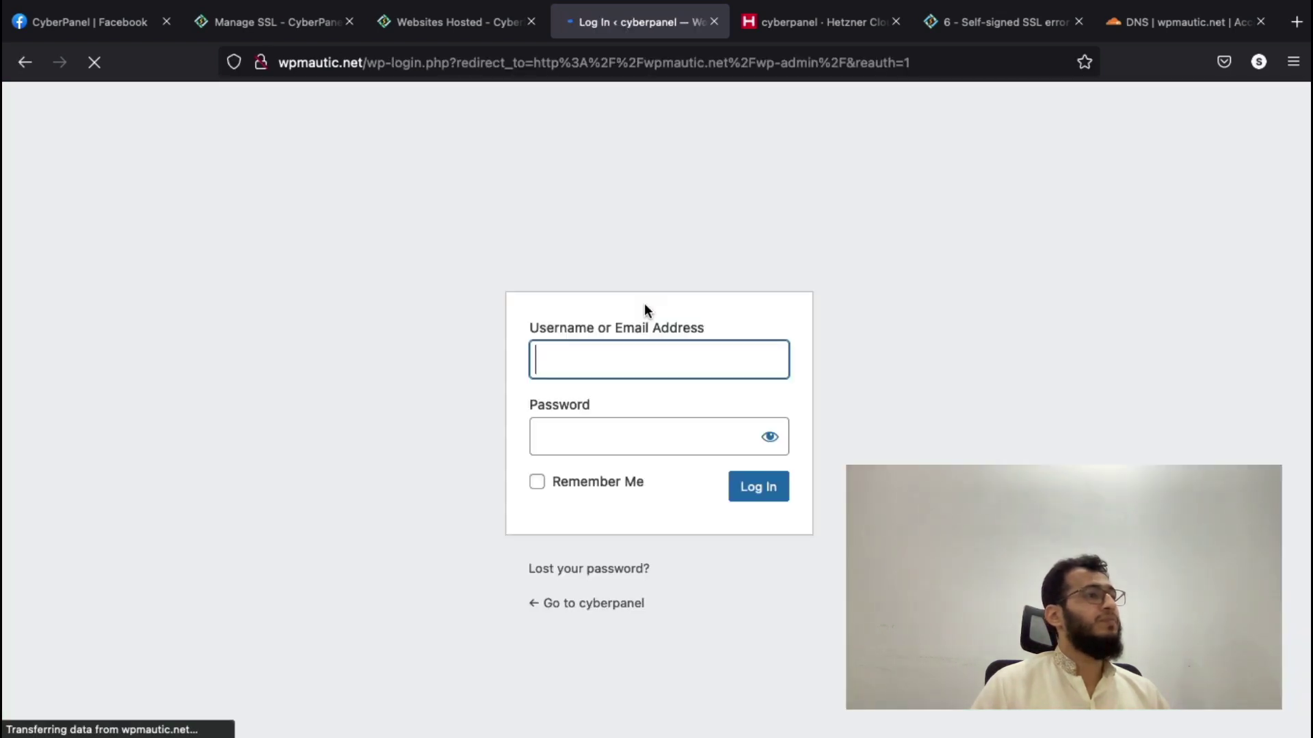
- Log in to WordPress with the admin username and password, letting the browser save them
click(648, 367)
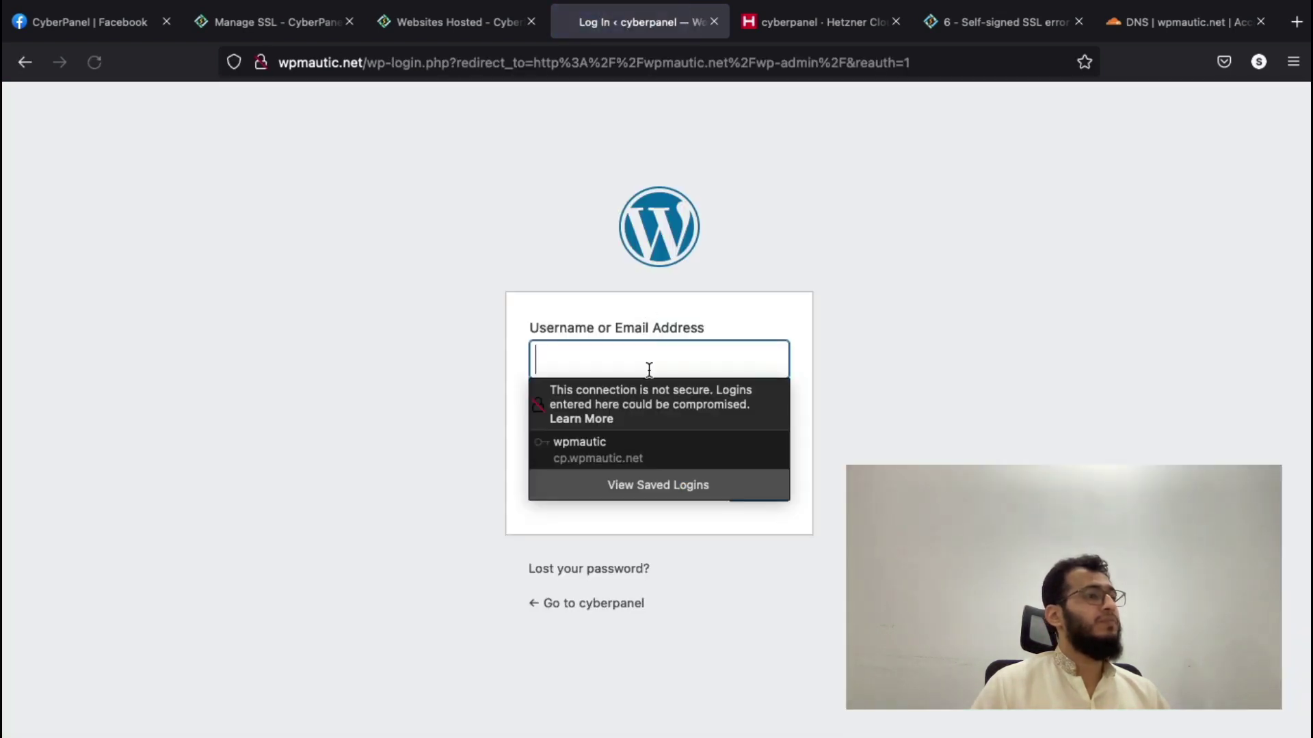
text(cyberpa)
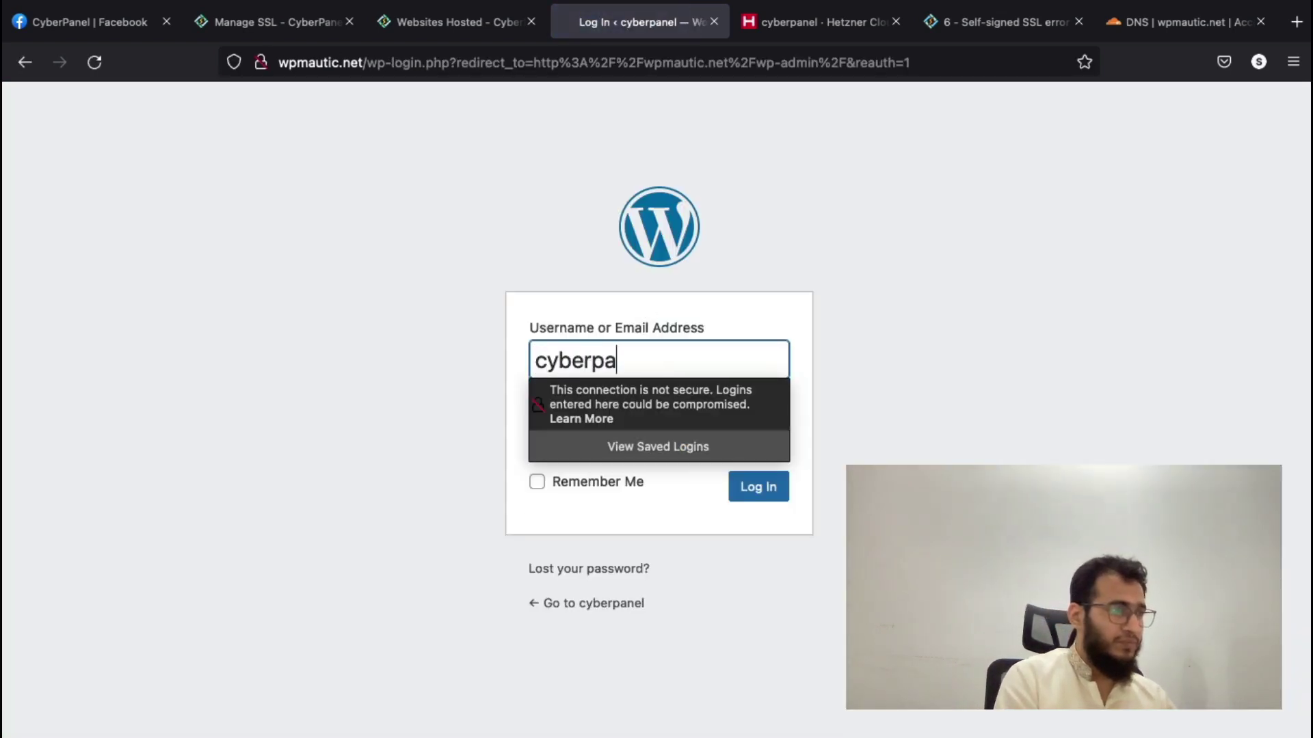
text(nel)
key(Tab)
text(************)
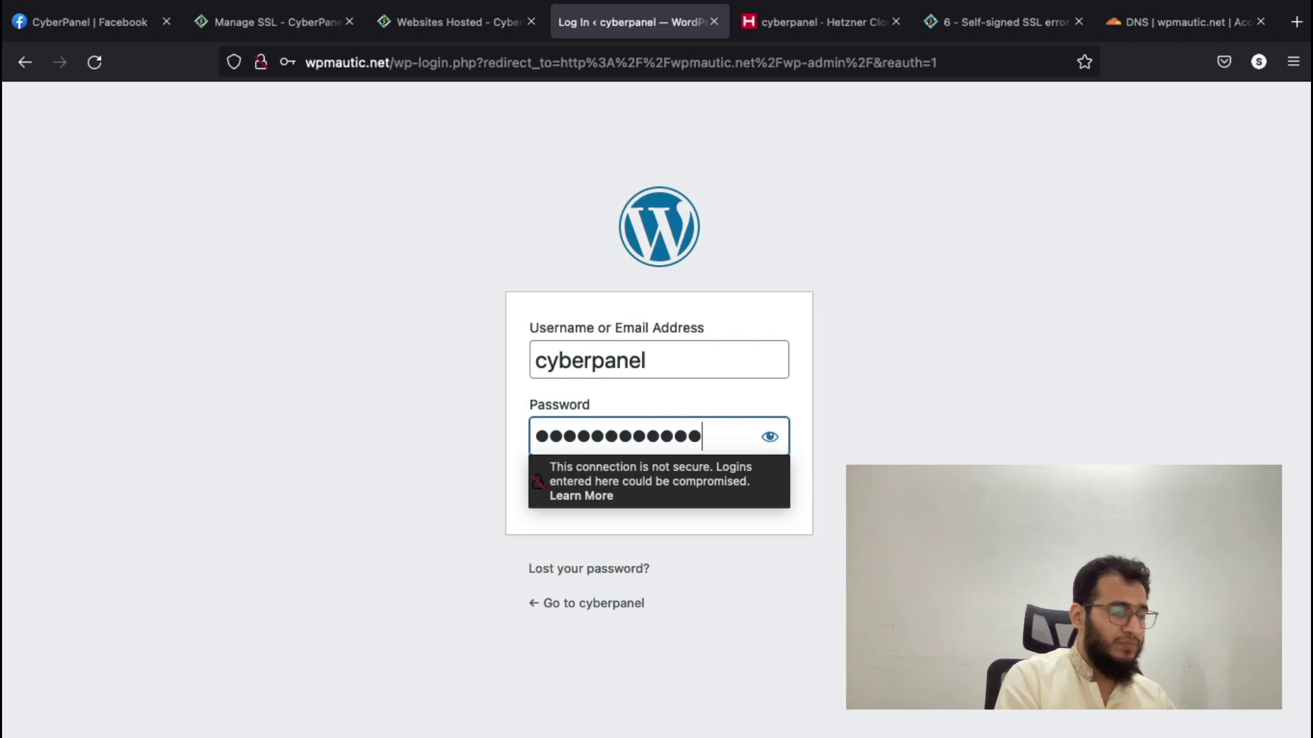
text(**)
key(Return)
click(609, 322)
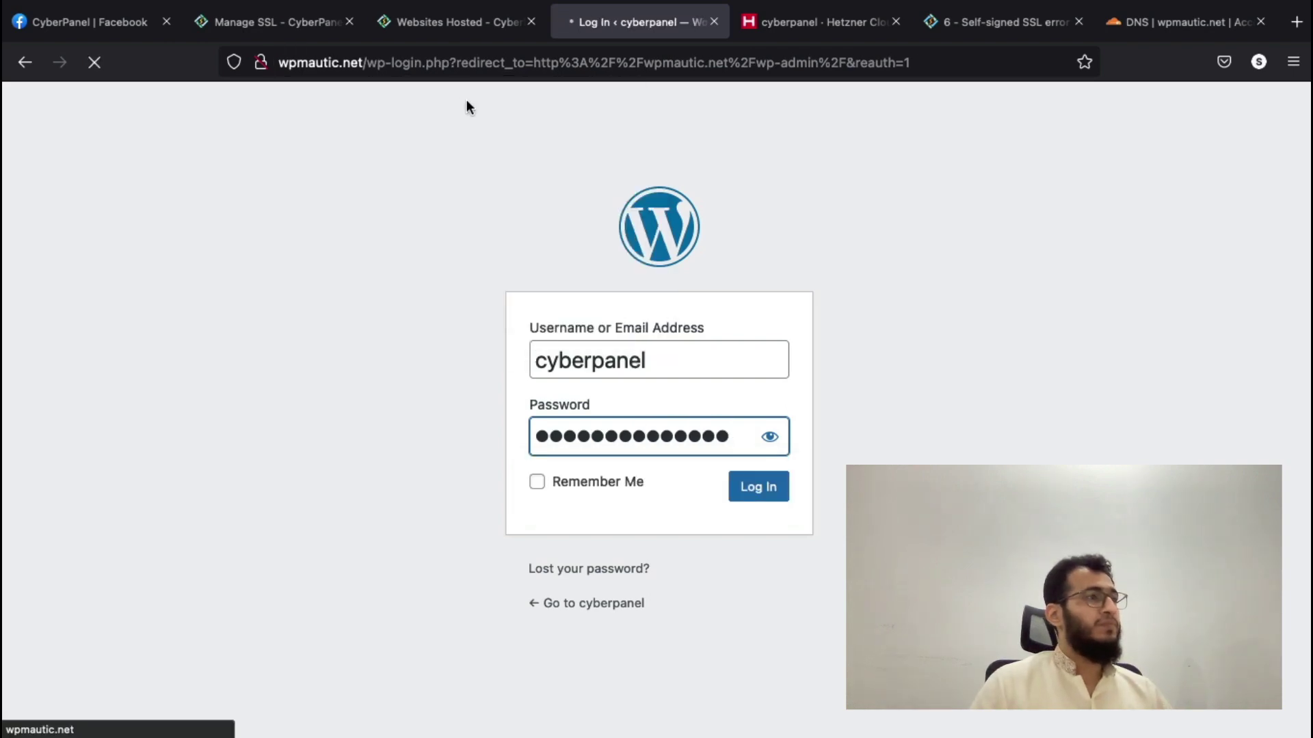
click(429, 22)
- Open wpmautic.net's management page from Websites Hosted, then return to the WordPress dashboard
click(307, 17)
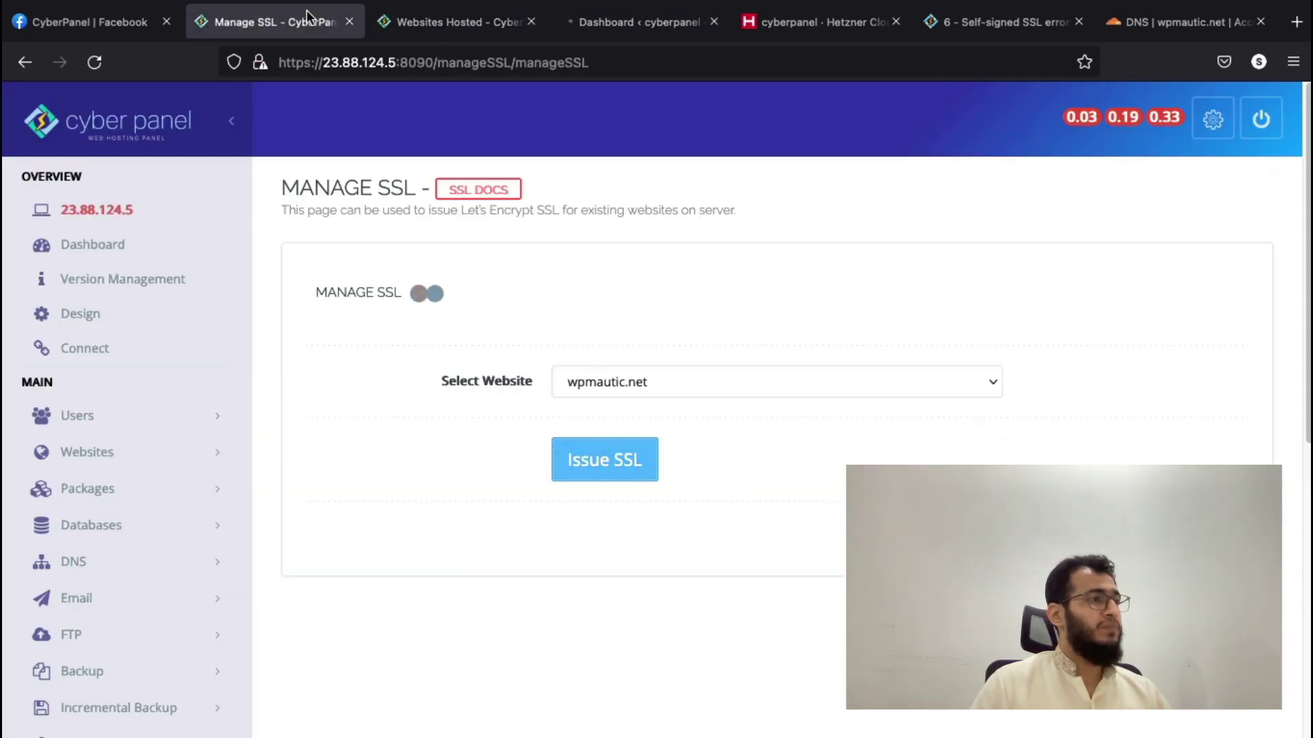
click(455, 22)
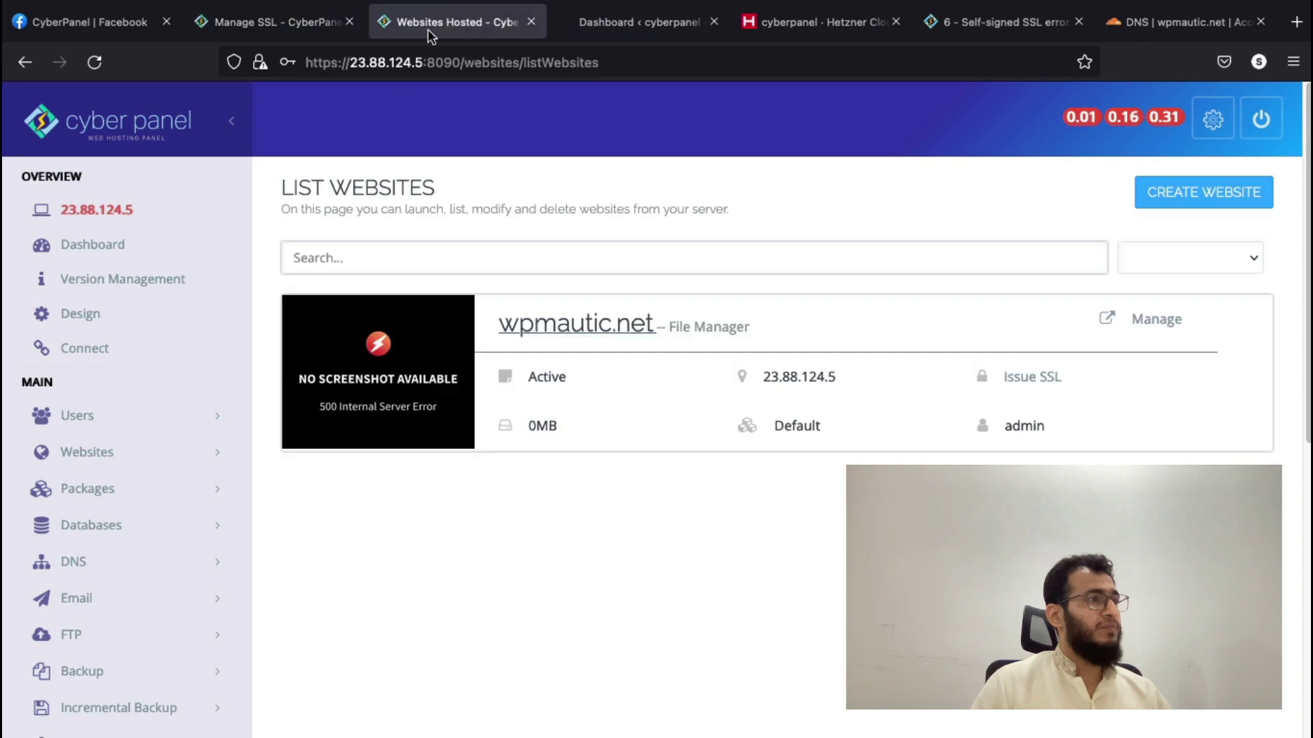
click(1170, 320)
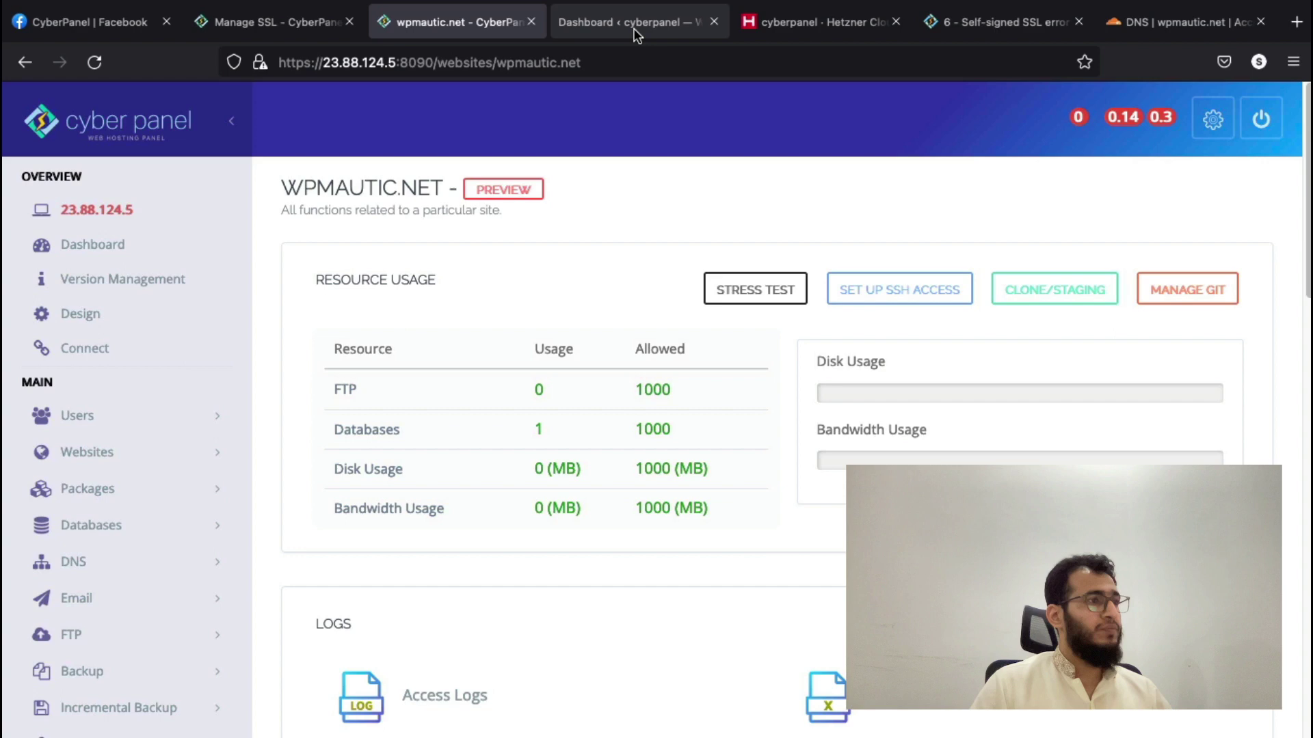
click(629, 23)
scroll(439, 358, down, 2)
scroll(440, 361, up, 2)
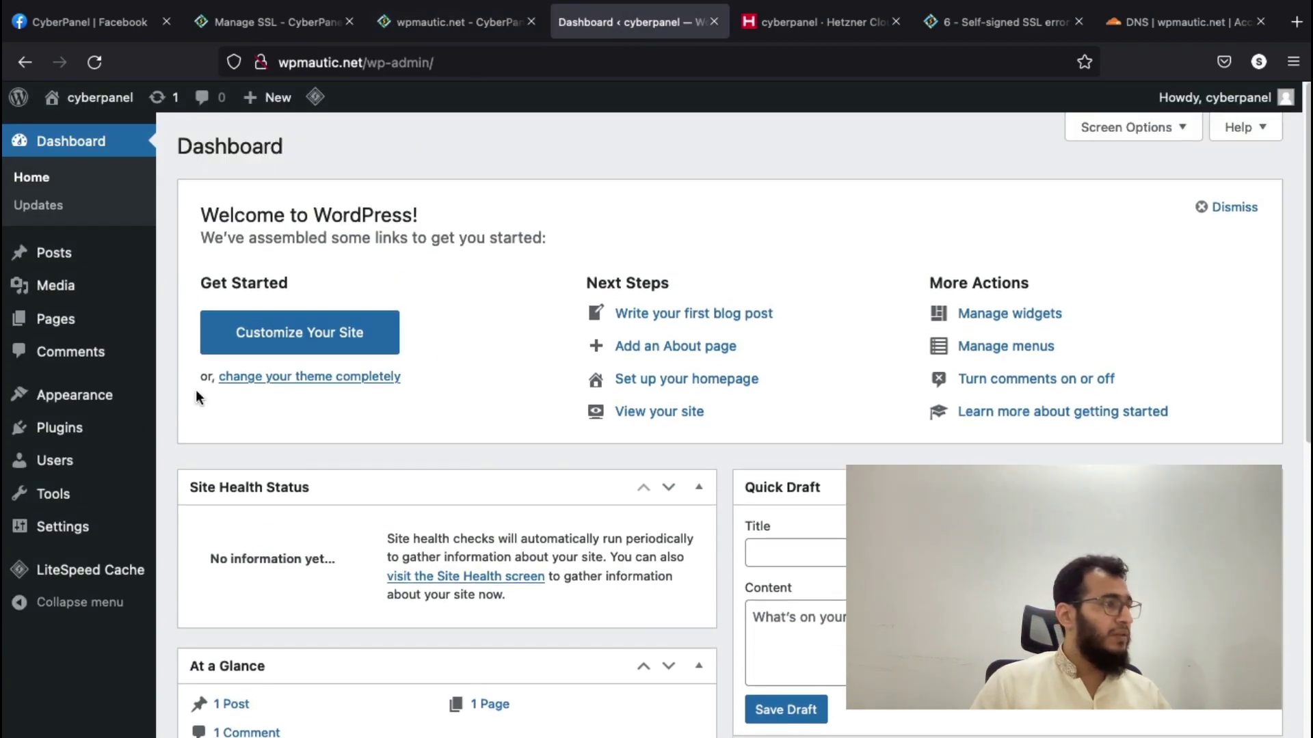
- Open WordPress's Add New plugins page
mouse_move(92, 437)
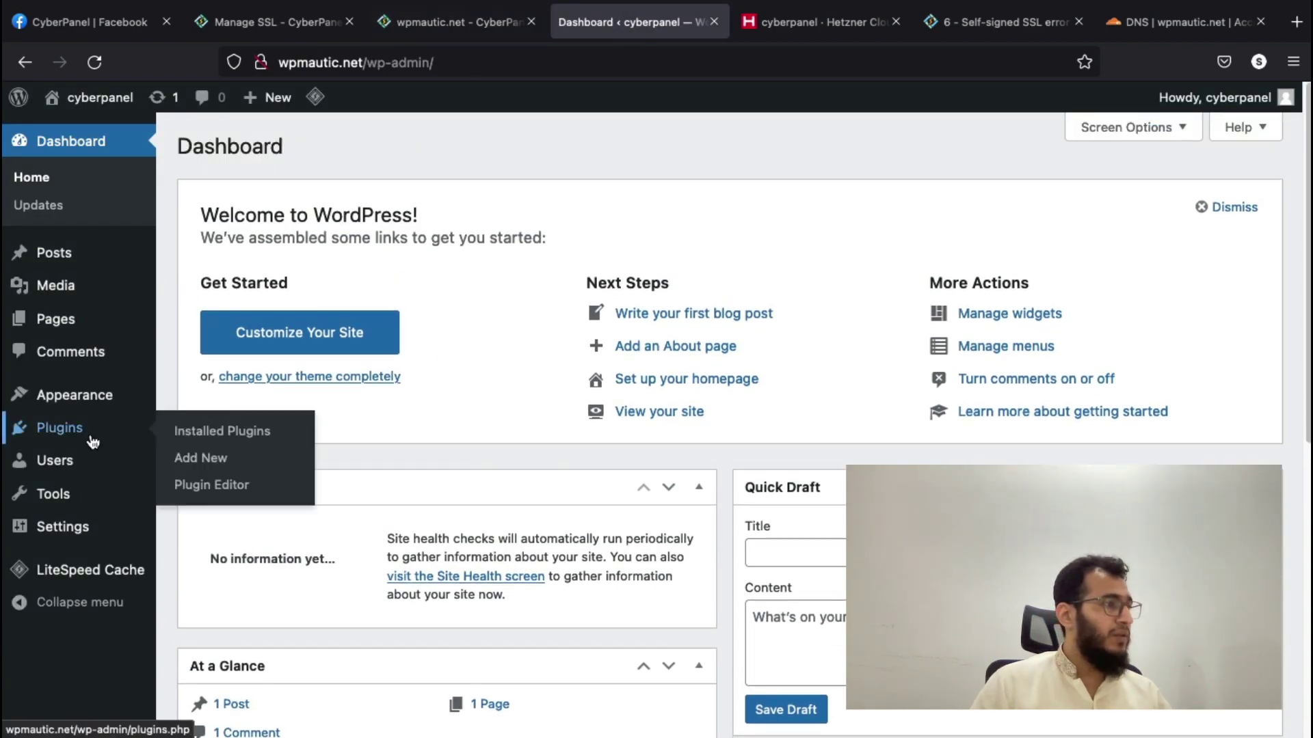
click(227, 465)
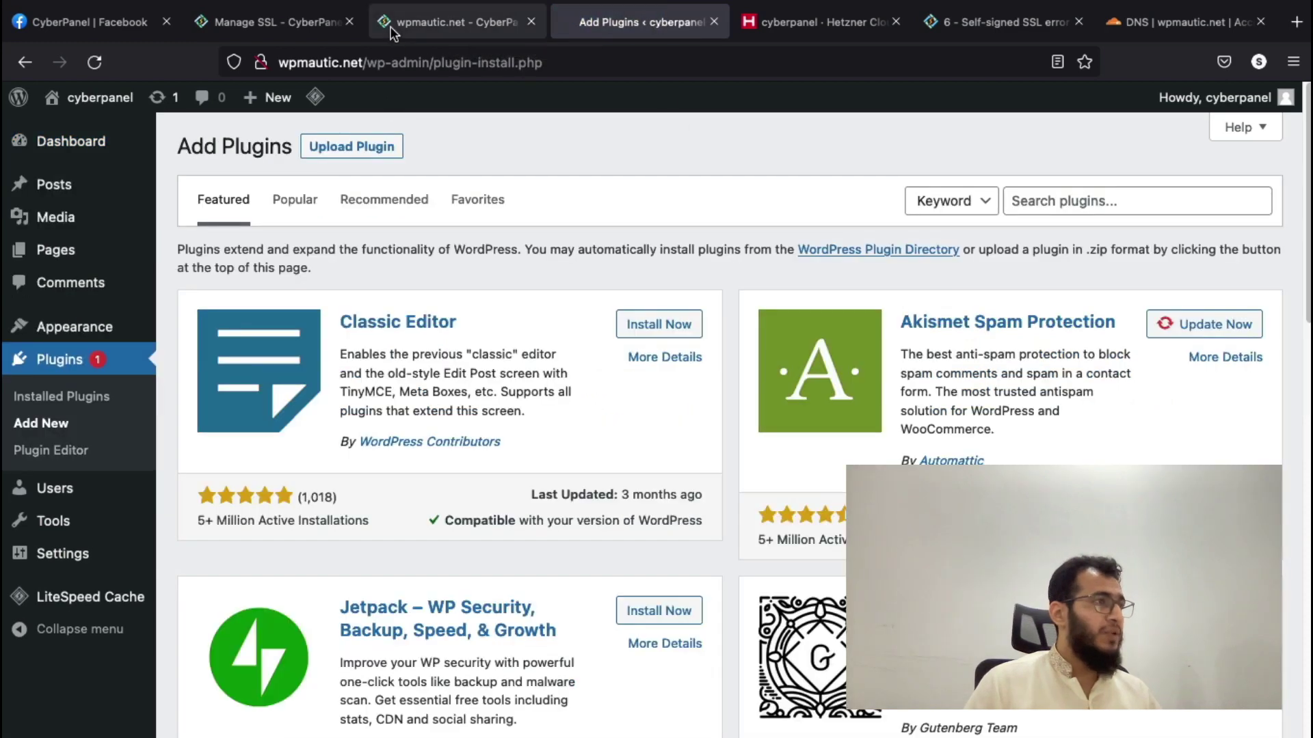
click(418, 26)
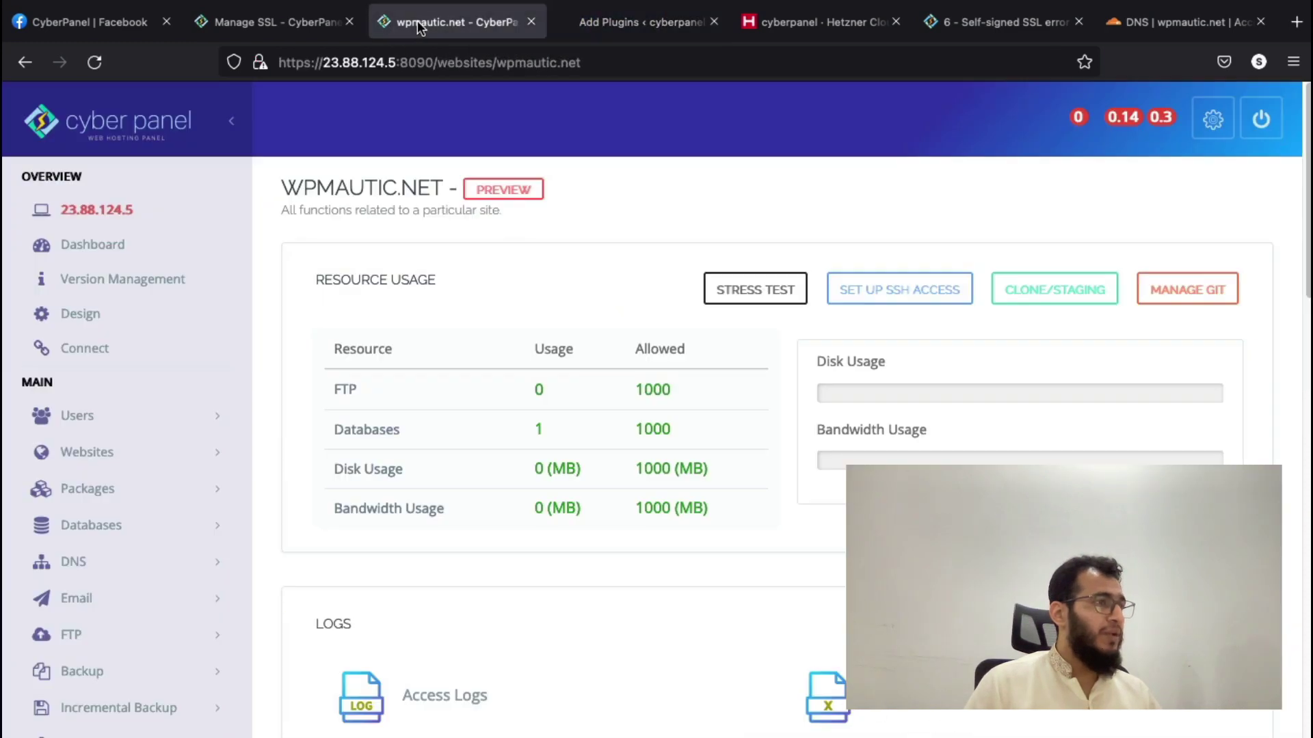
click(301, 22)
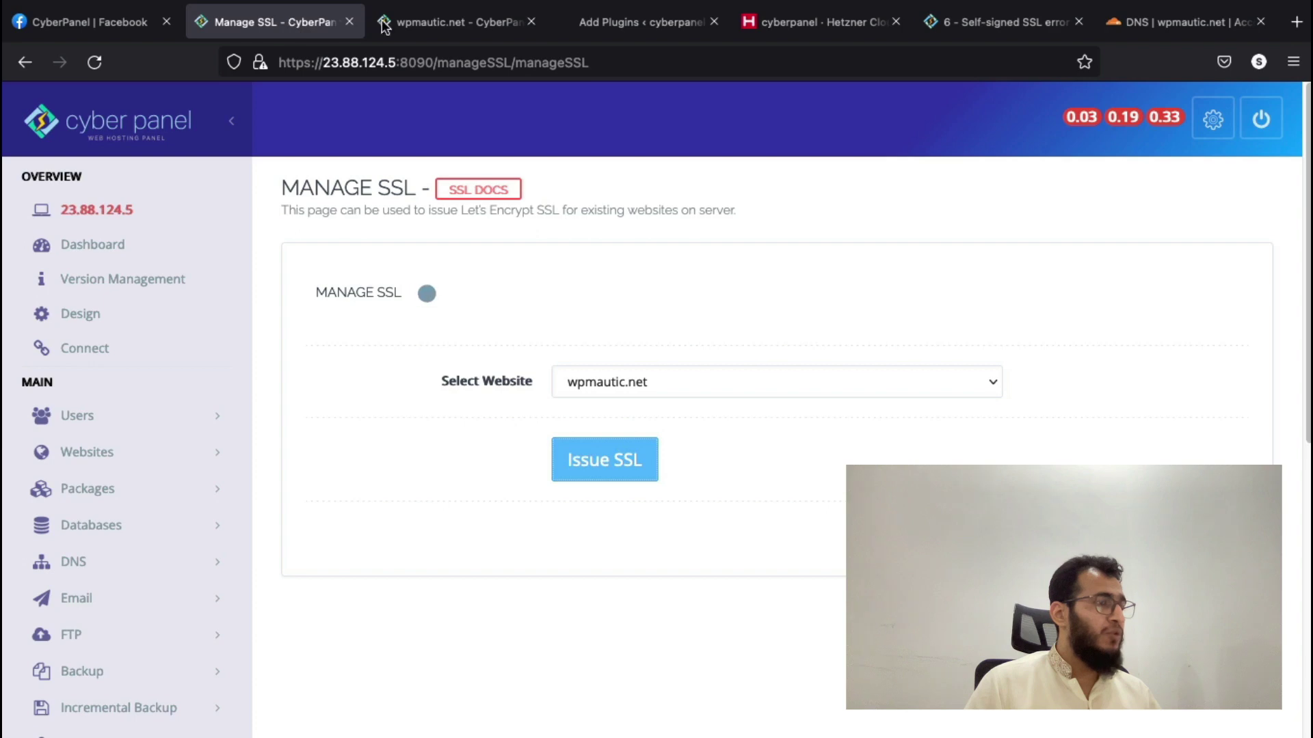
click(627, 26)
- Search plugins for 'wp' and install WP Mail SMTP, then bring up Cloudflare DNS
click(1085, 209)
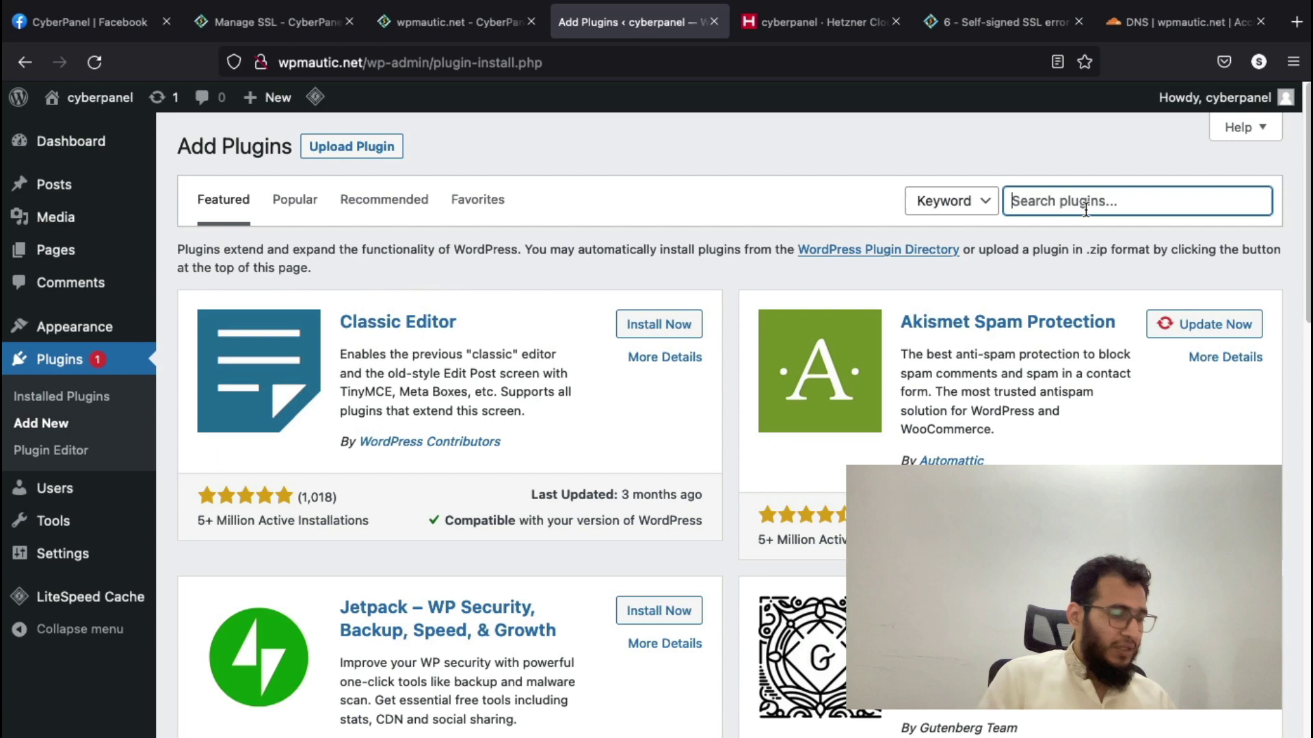
text(wp)
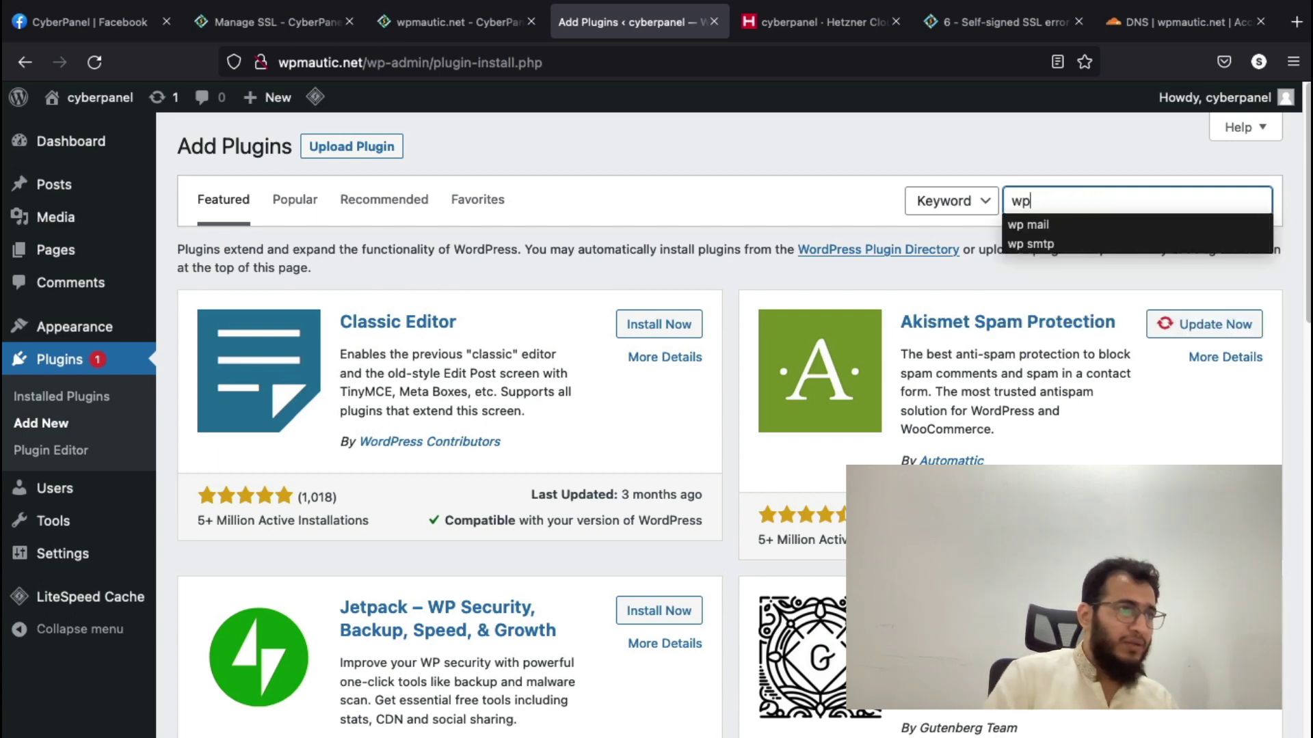
key(Down)
key(Down)
key(Up)
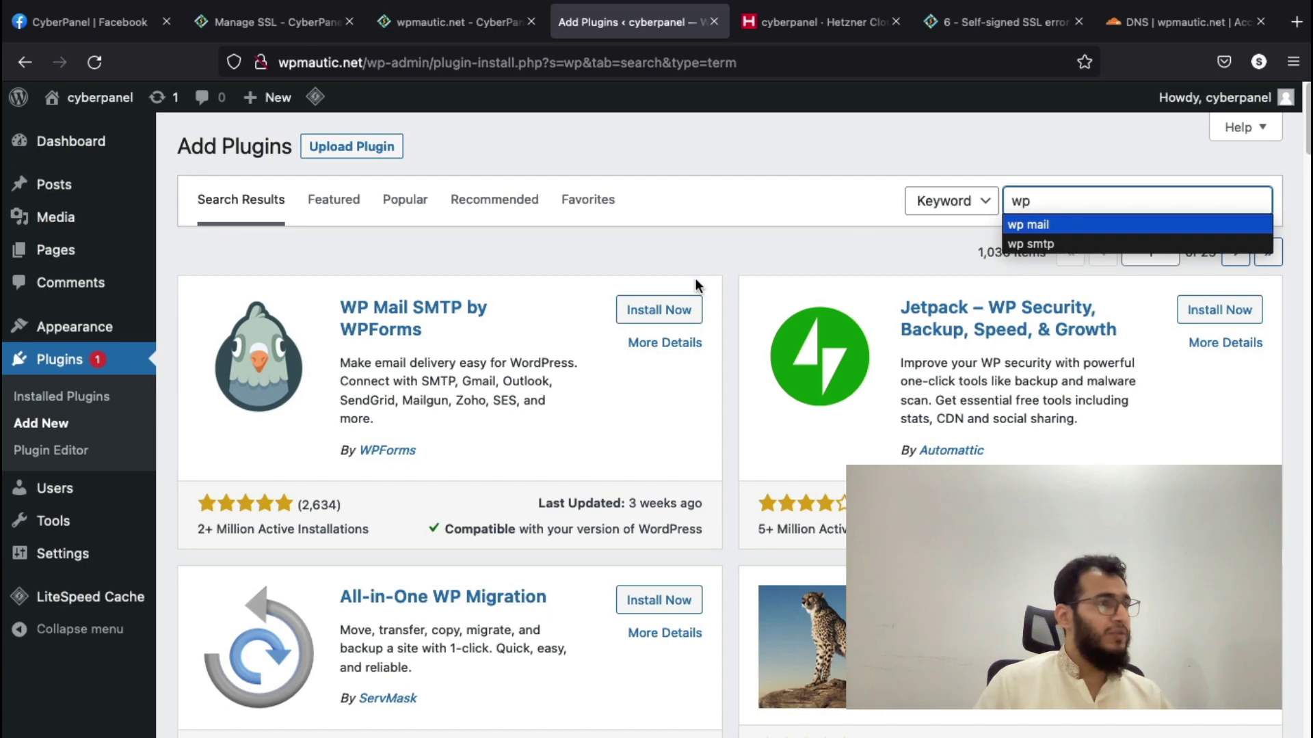
click(658, 310)
click(297, 25)
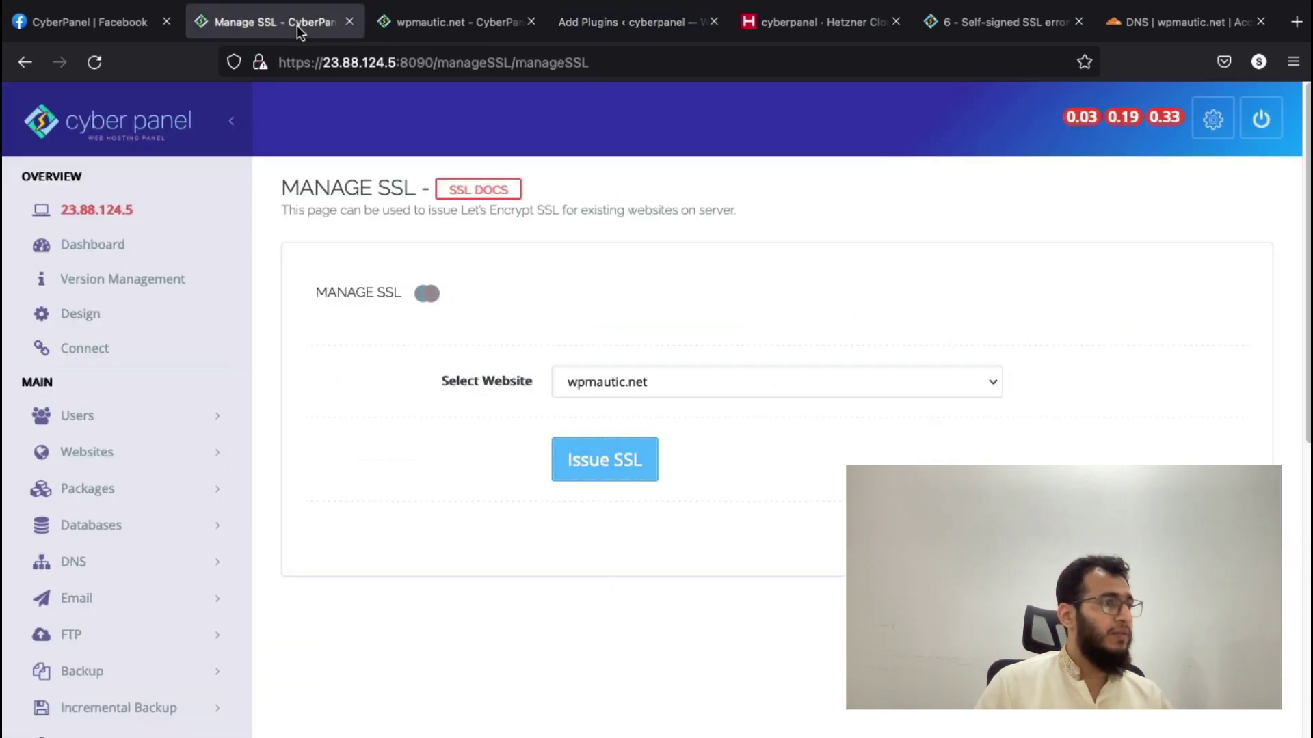
click(472, 23)
- Start a new CNAME record named www in wpmautic.net's Cloudflare DNS
click(1183, 22)
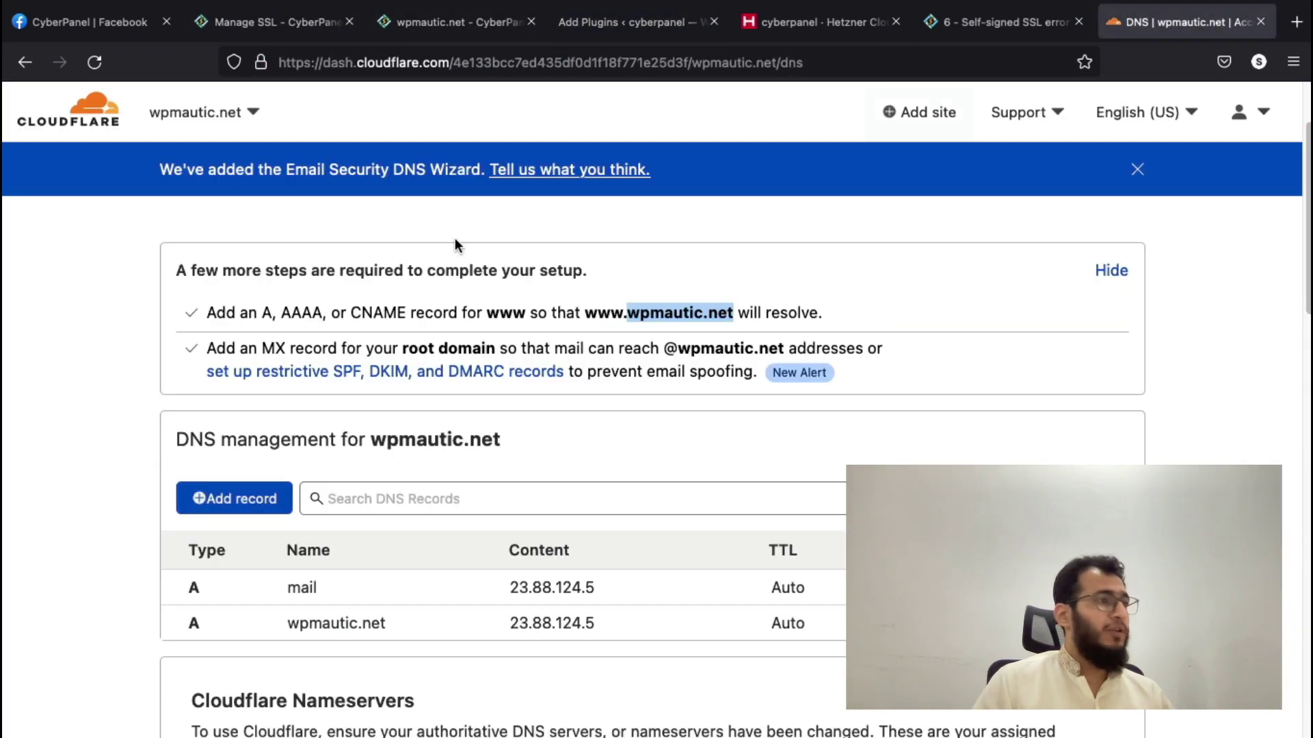
click(262, 499)
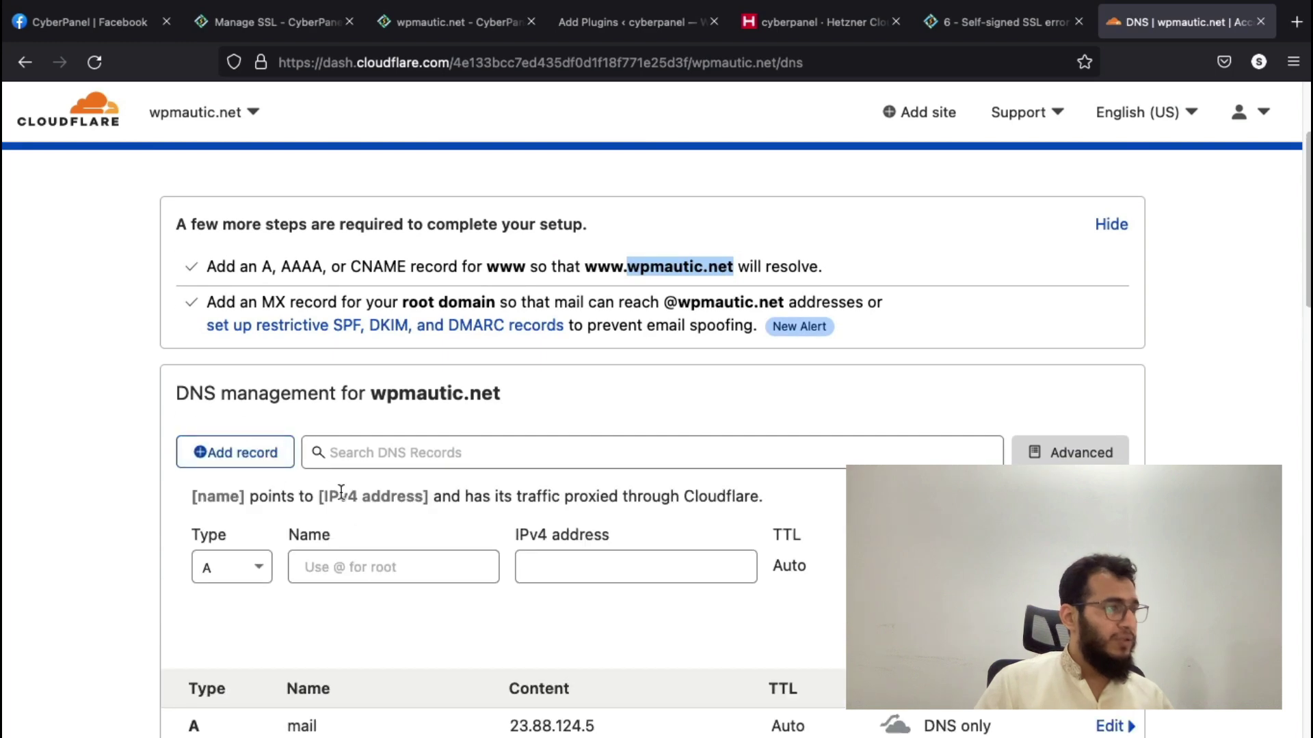
click(343, 552)
click(232, 567)
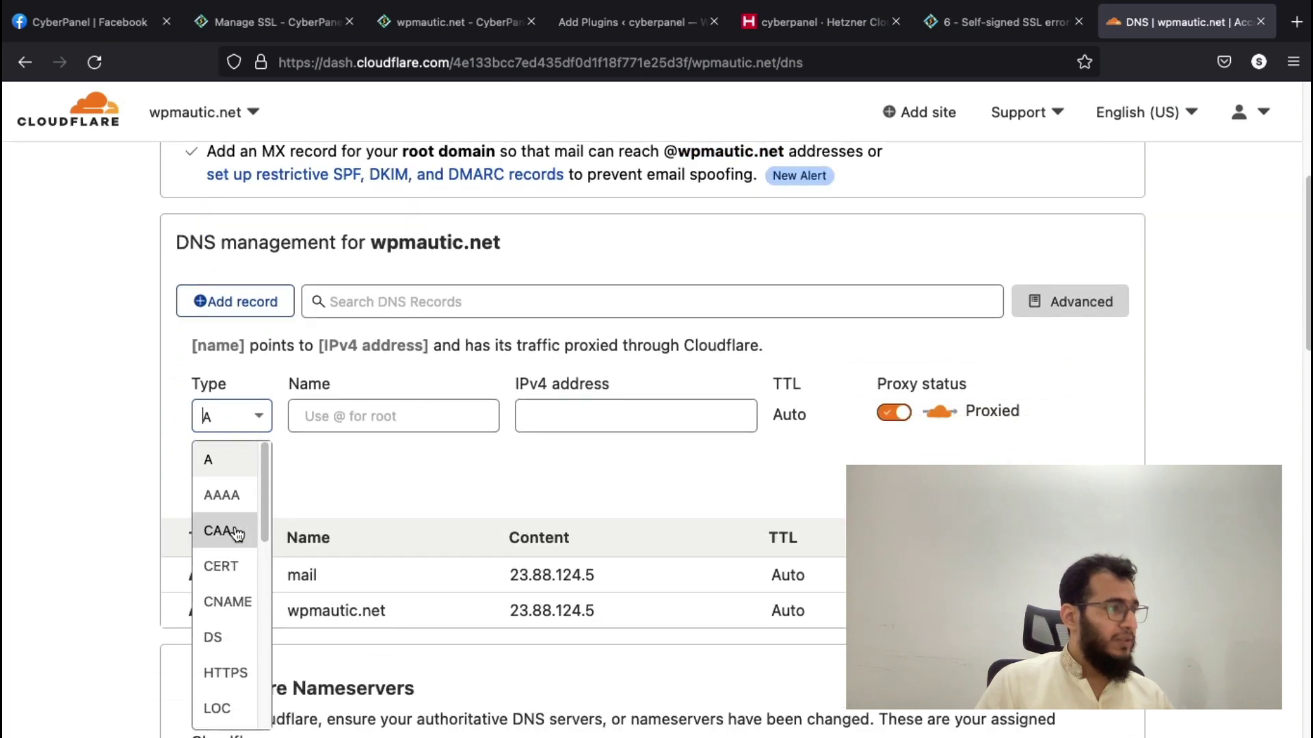
key(Return)
key(Tab)
text(www)
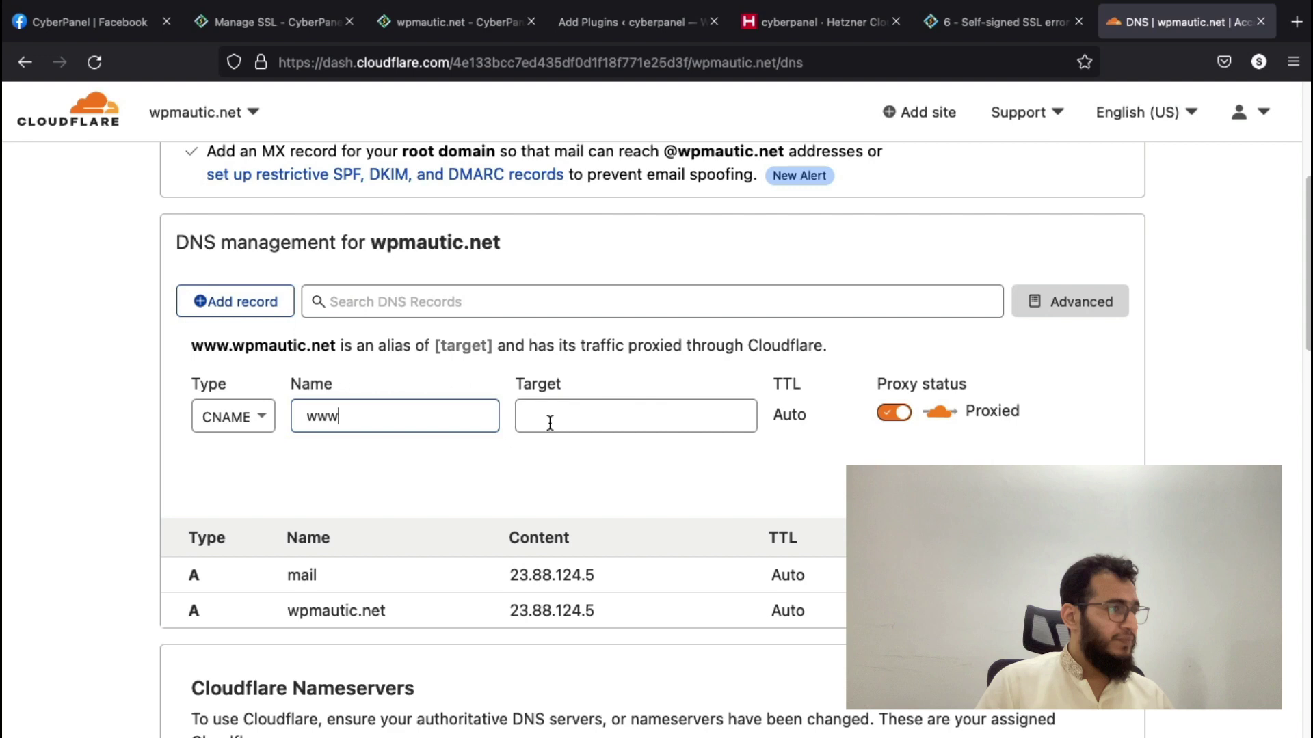
- Make the www record DNS only with target @, replacing a mistakenly pasted server IP
click(609, 423)
click(605, 578)
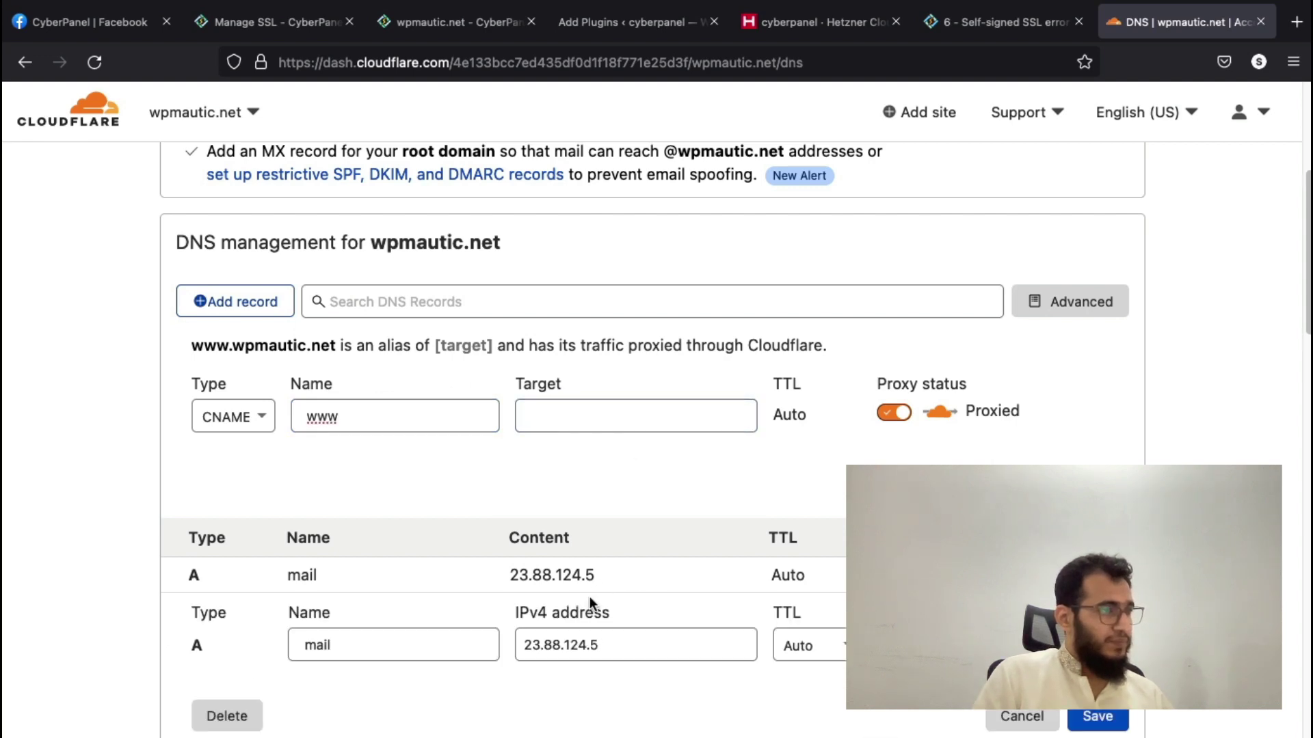
triple_click(578, 642)
key(ctrl+c)
click(607, 419)
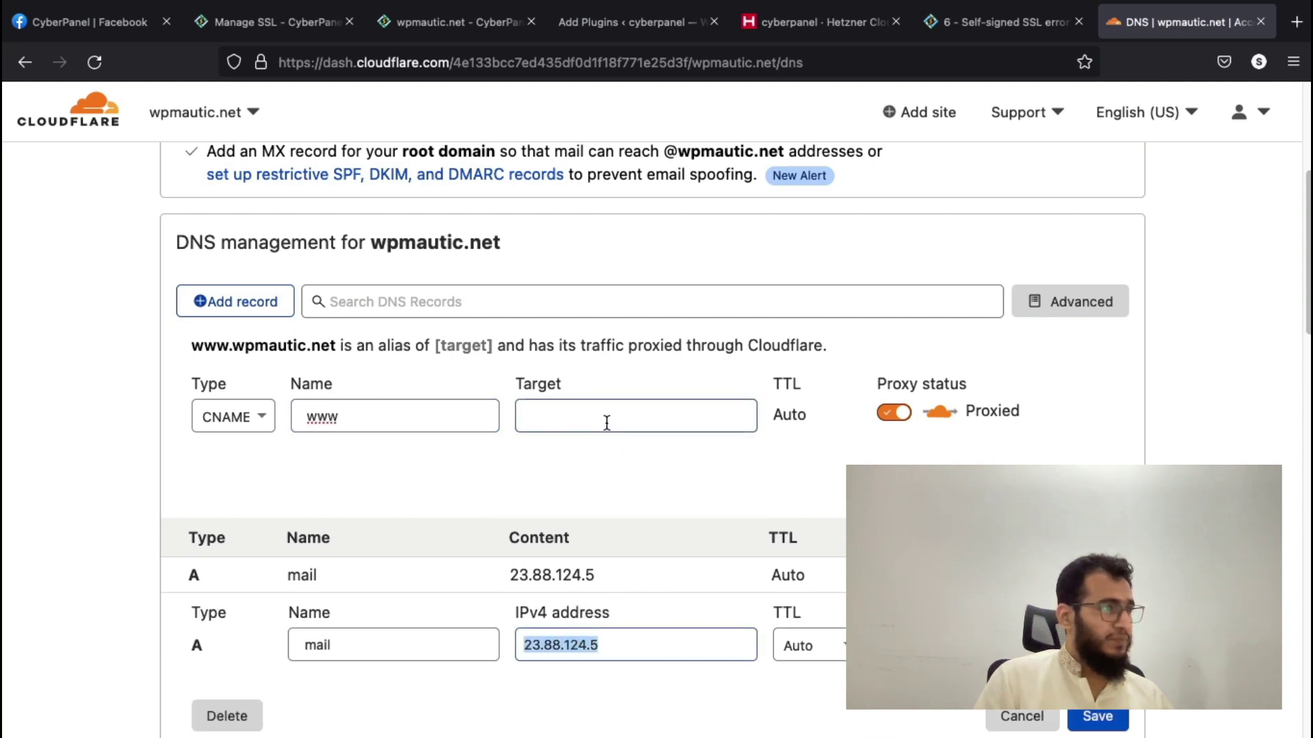
key(ctrl+v)
click(893, 412)
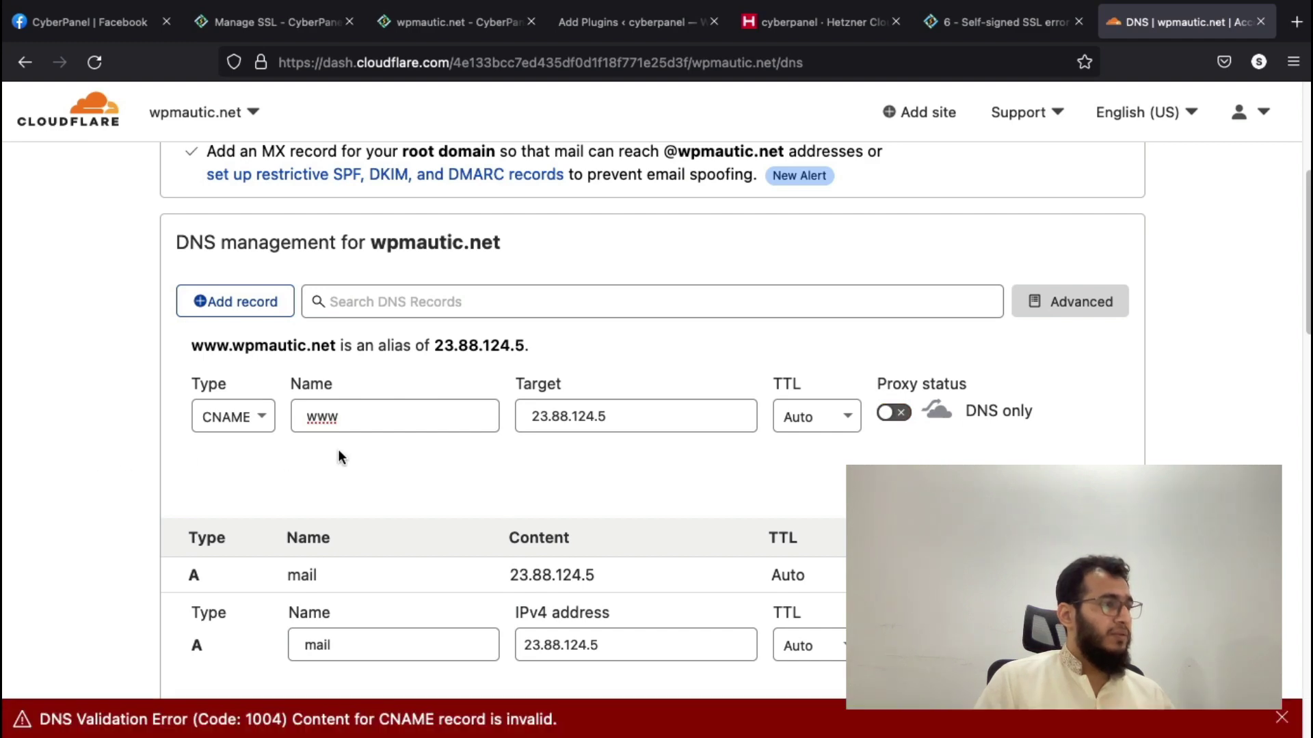
click(369, 412)
triple_click(565, 427)
key(ctrl+c)
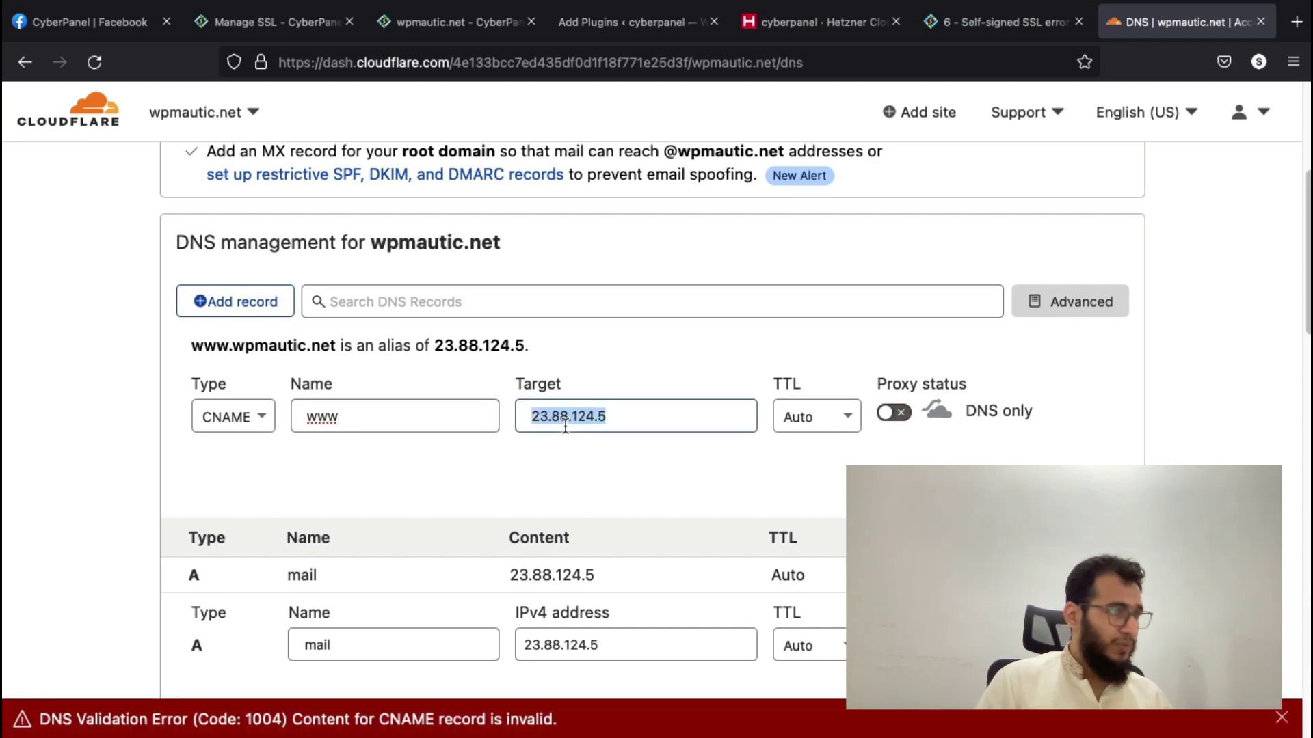
text(@)
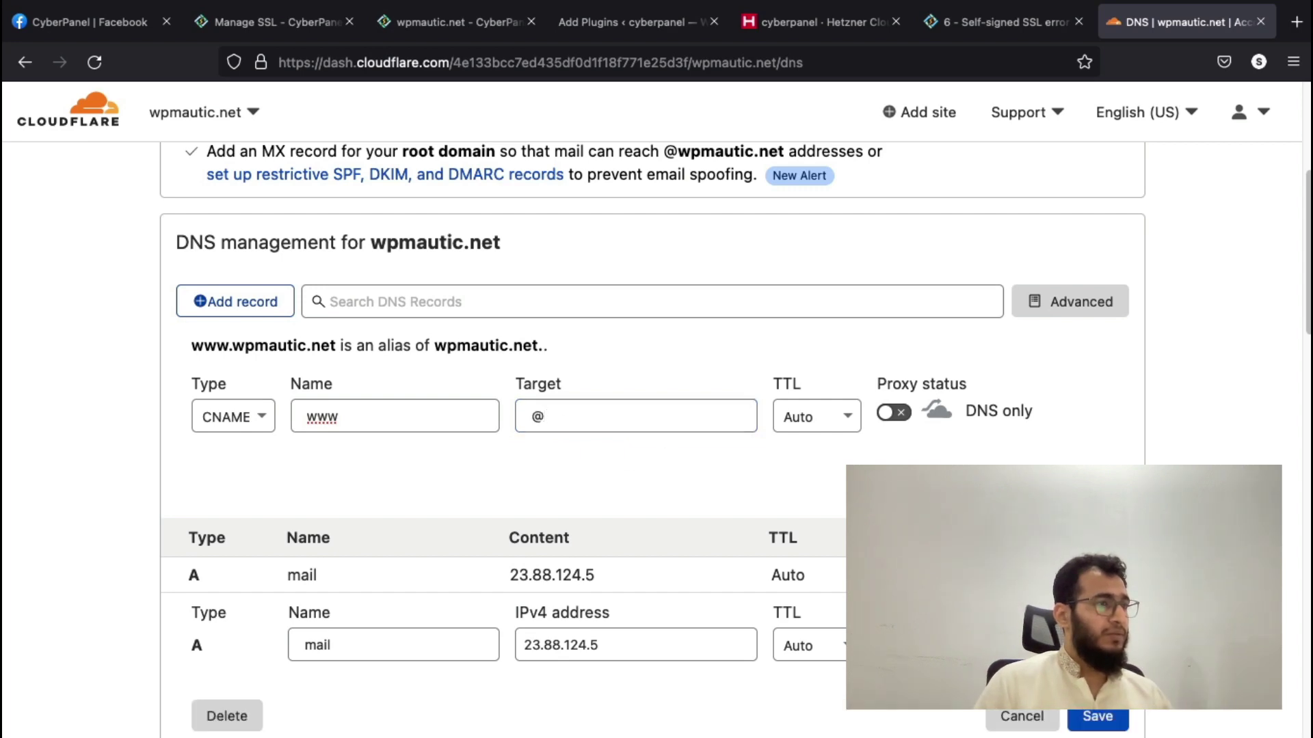
- Save the www CNAME record and begin a new record of type A
click(1097, 488)
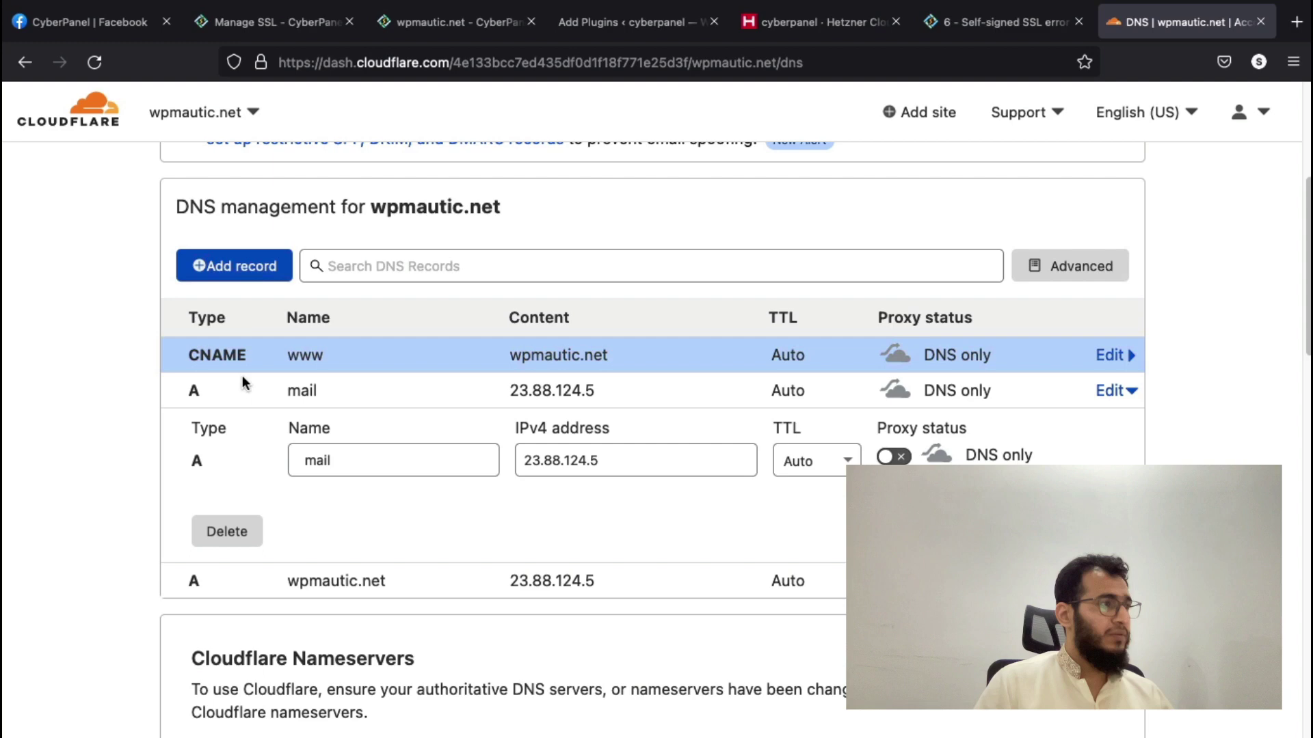
click(231, 268)
click(254, 393)
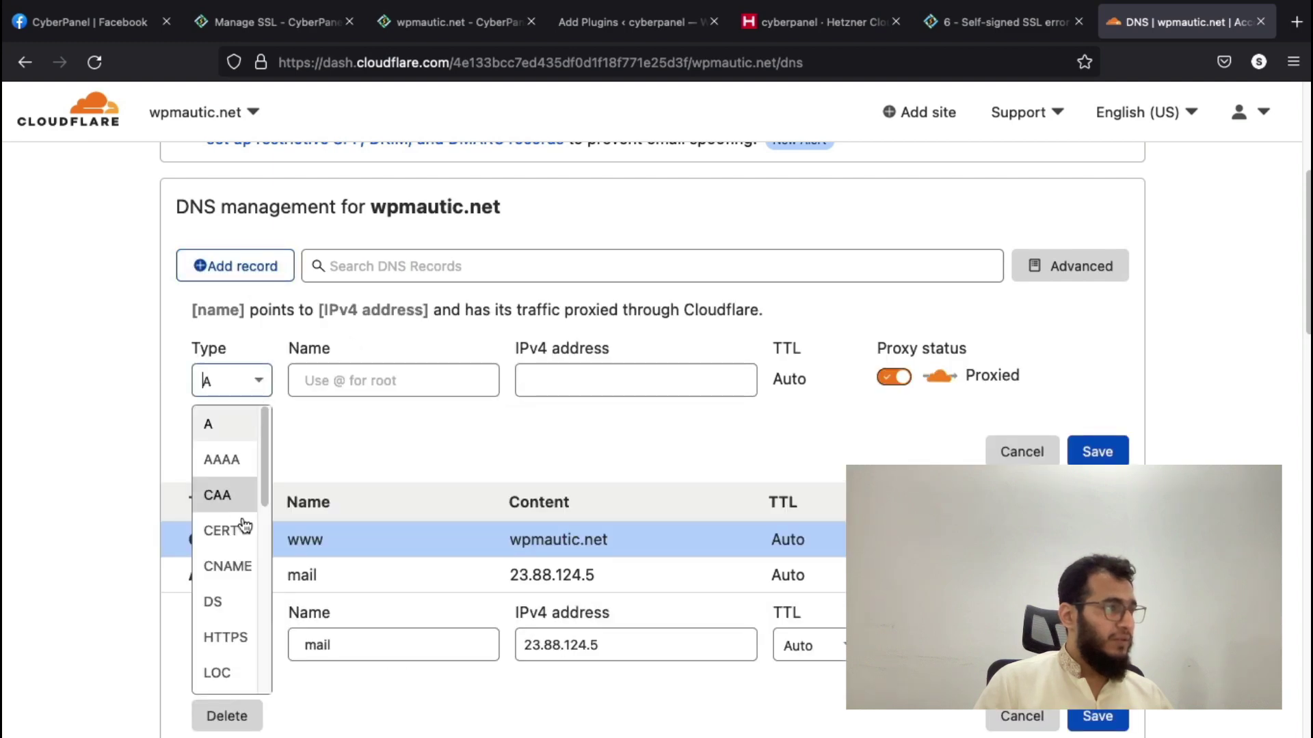
key(Return)
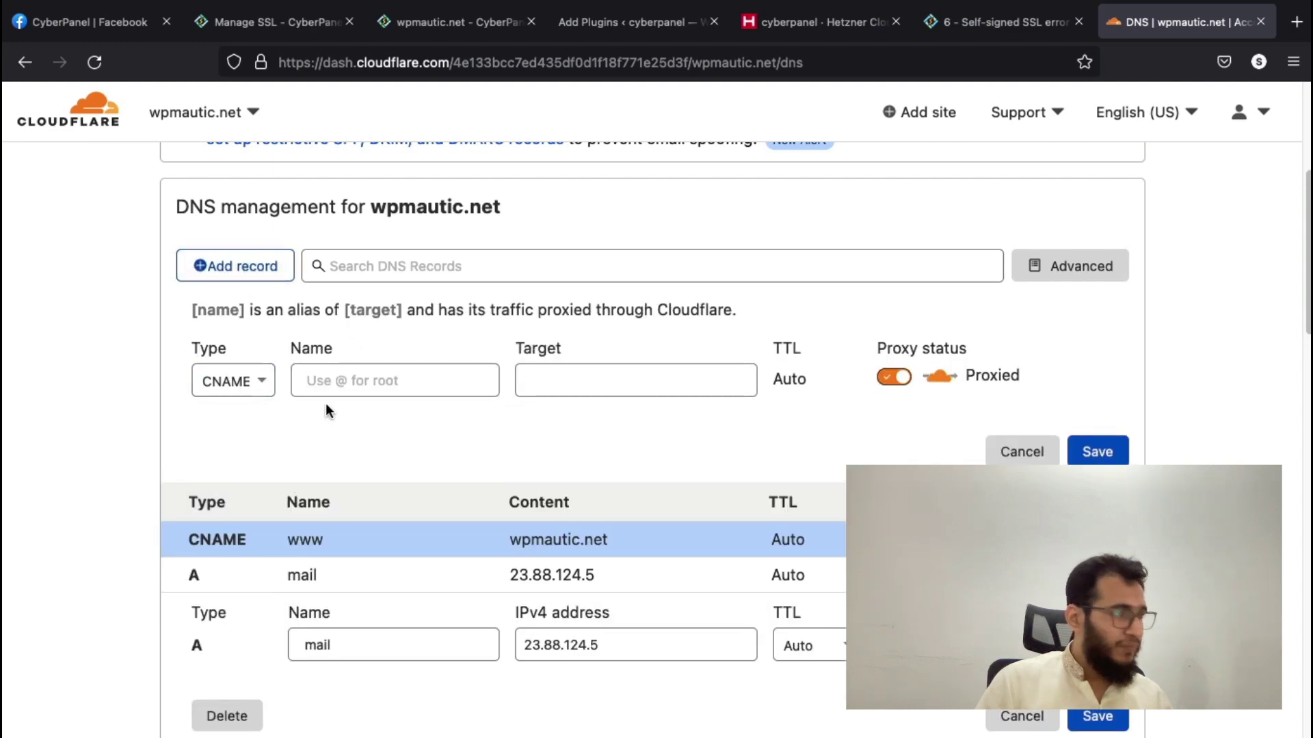
click(245, 391)
click(217, 425)
click(352, 369)
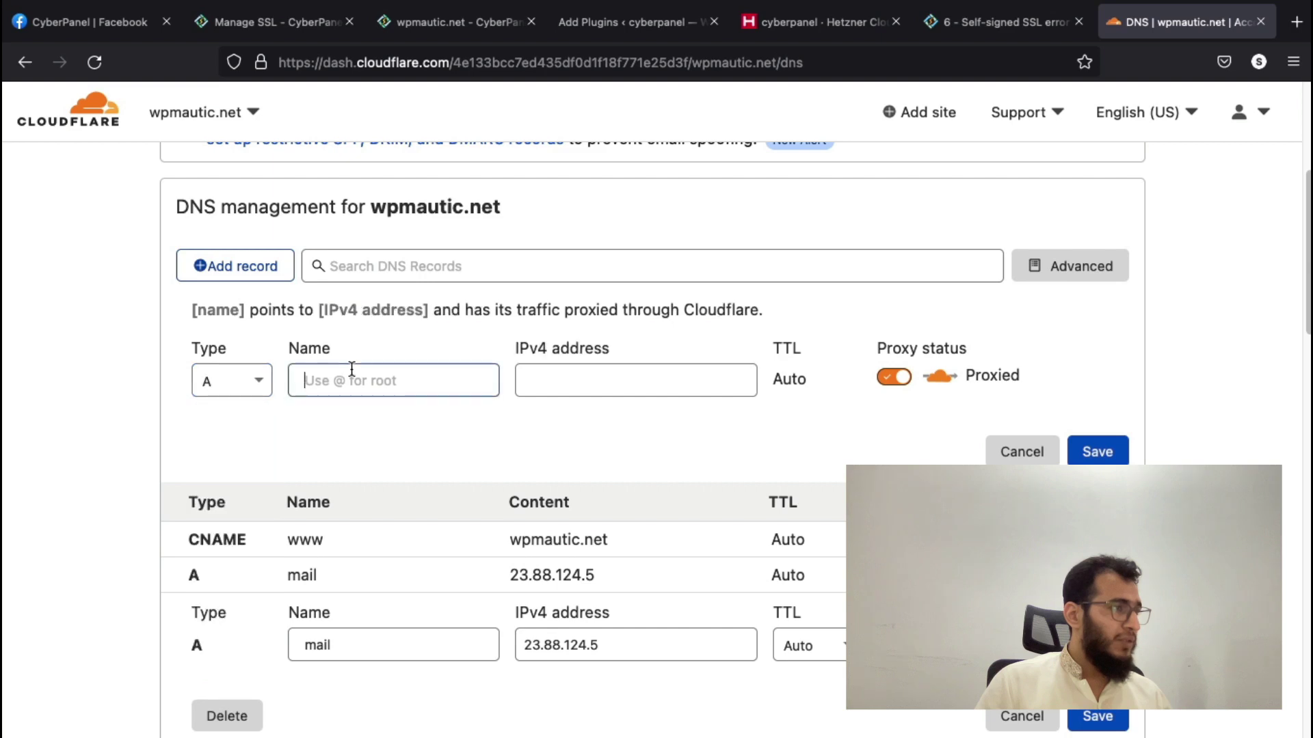
text(www)
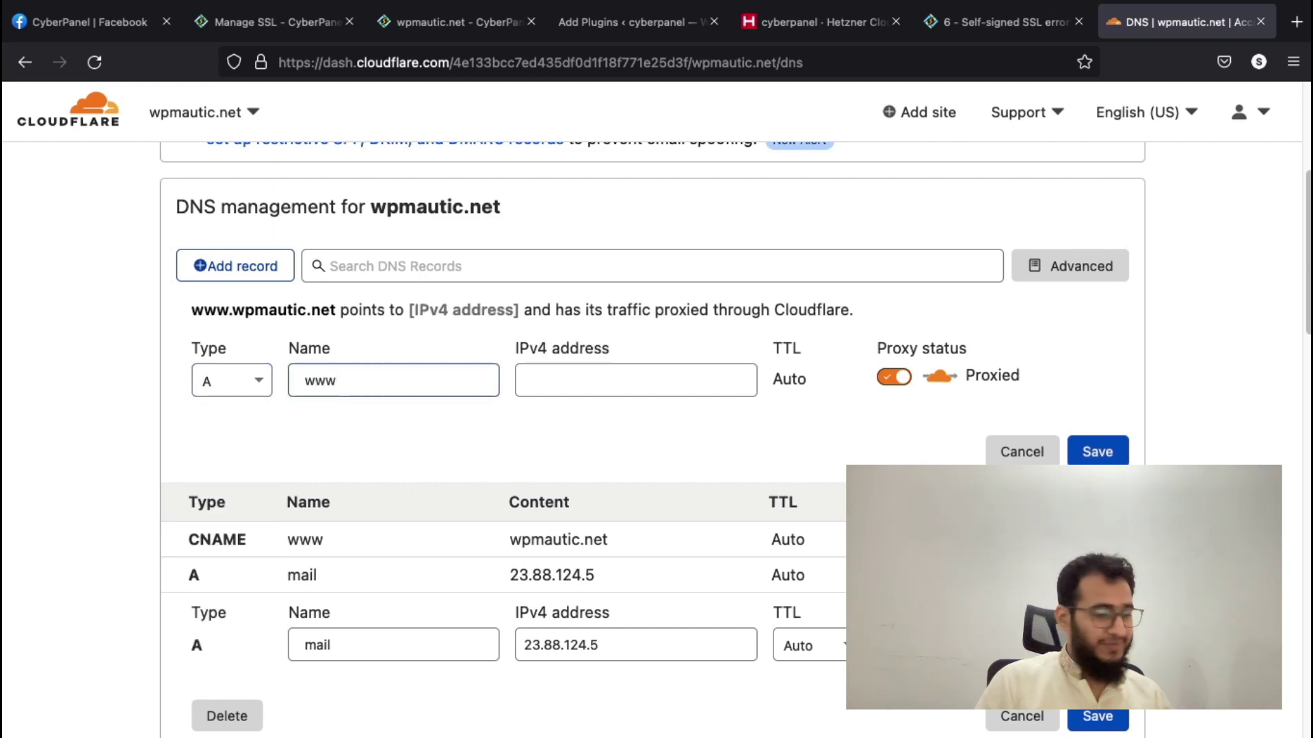
text(.mail)
key(Tab)
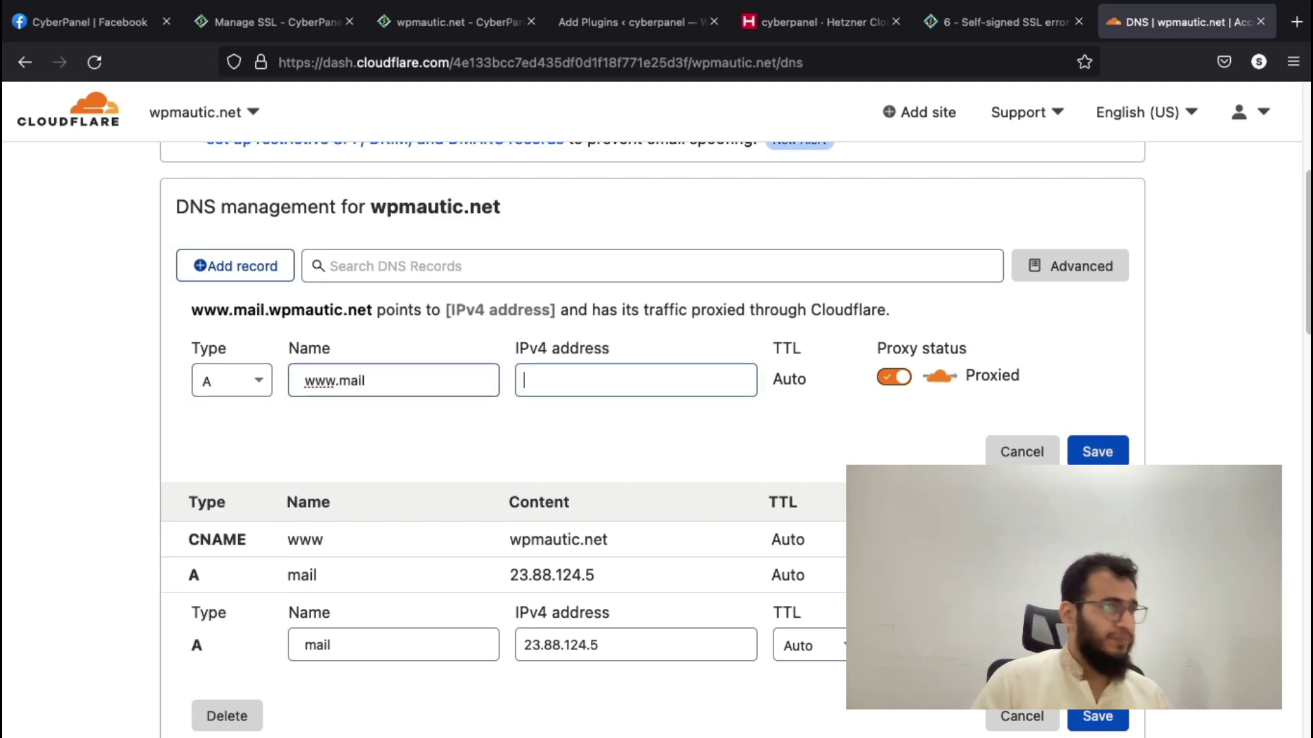
key(ctrl+v)
click(900, 391)
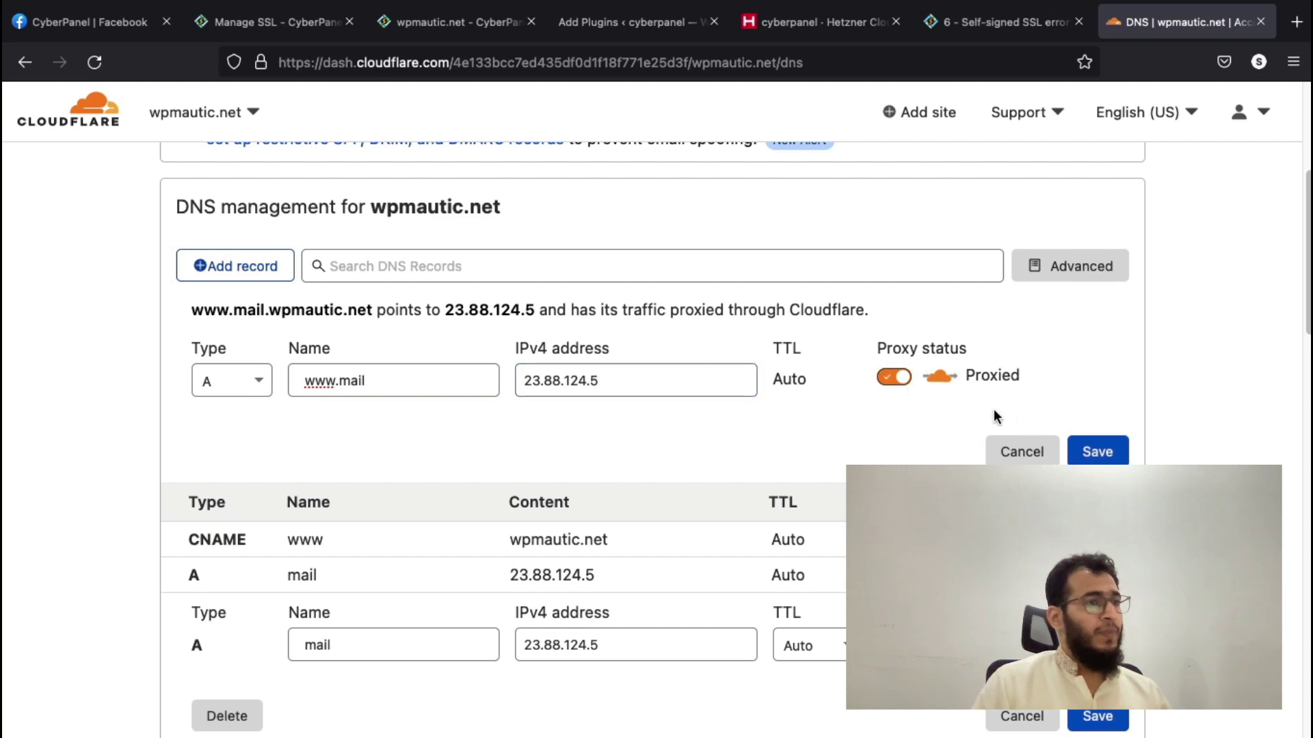
click(902, 381)
click(1094, 451)
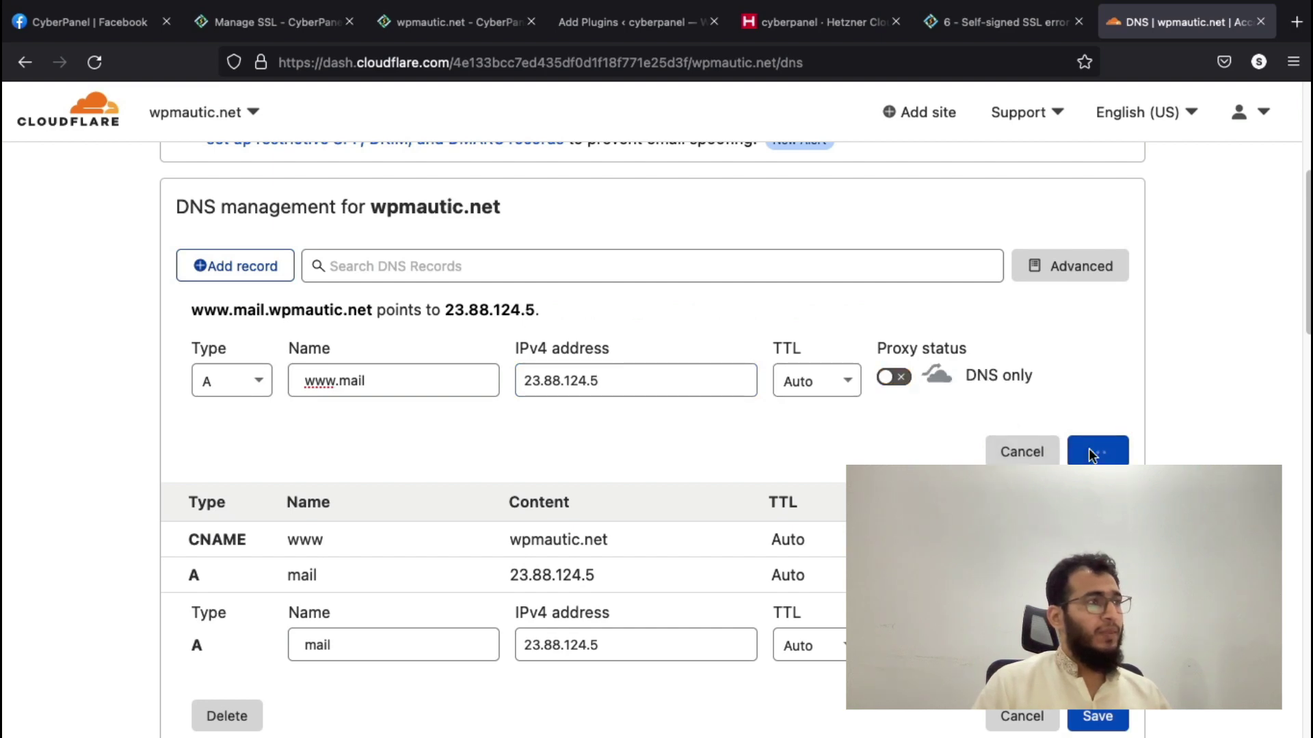
click(276, 24)
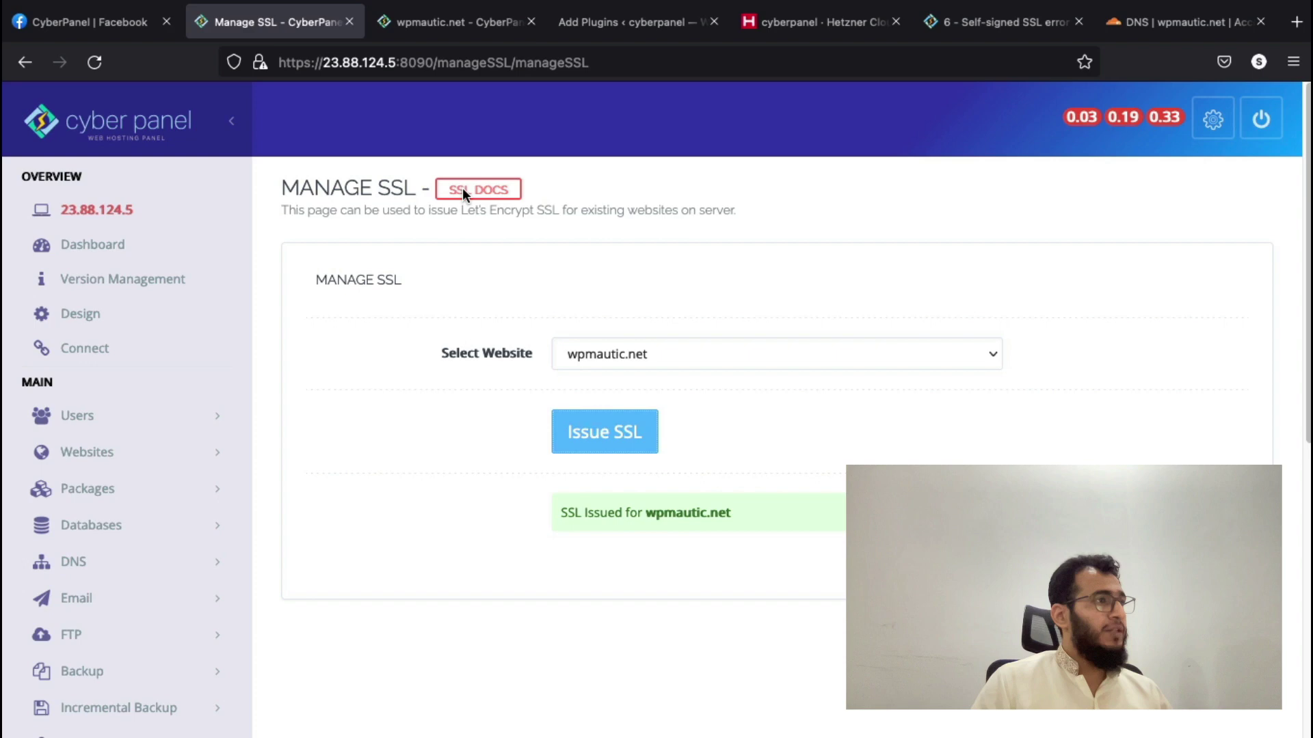
- Confirm the ZeroSSL certificate on wpmautic.net's CyberPanel page and activate WP Mail SMTP
click(433, 33)
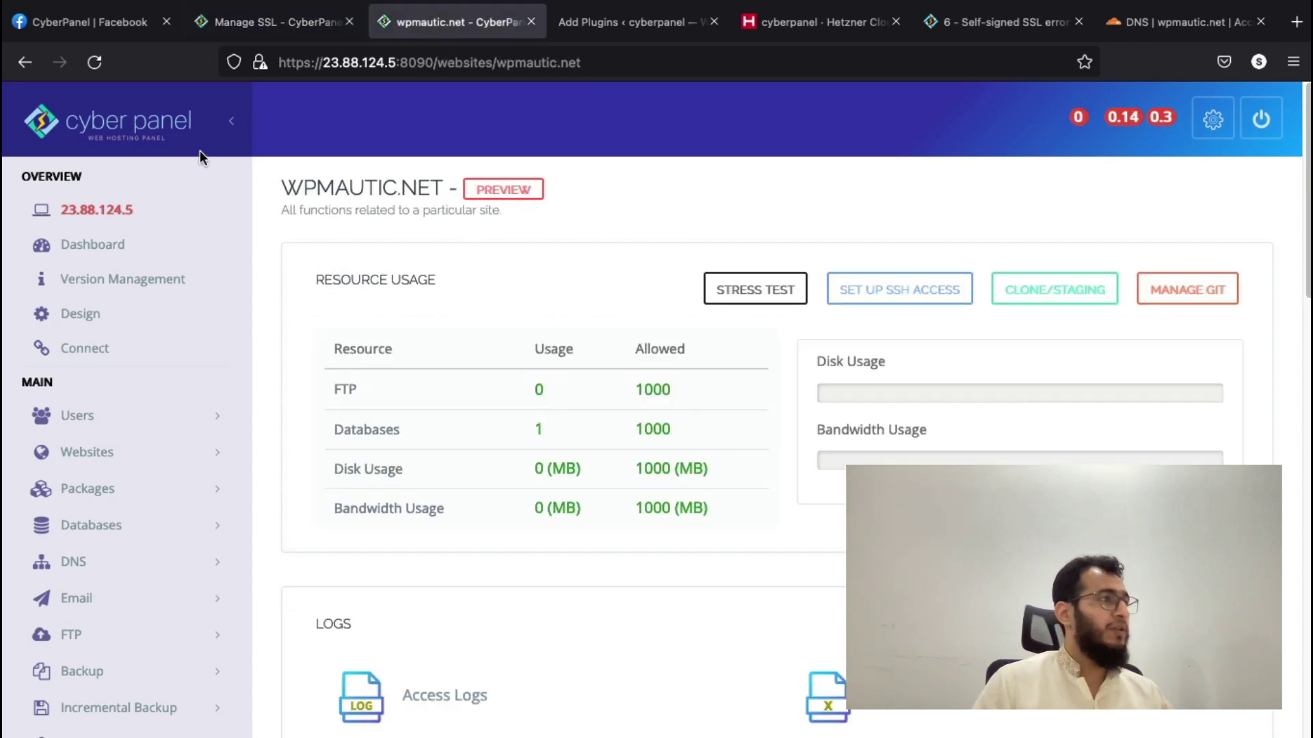
click(94, 61)
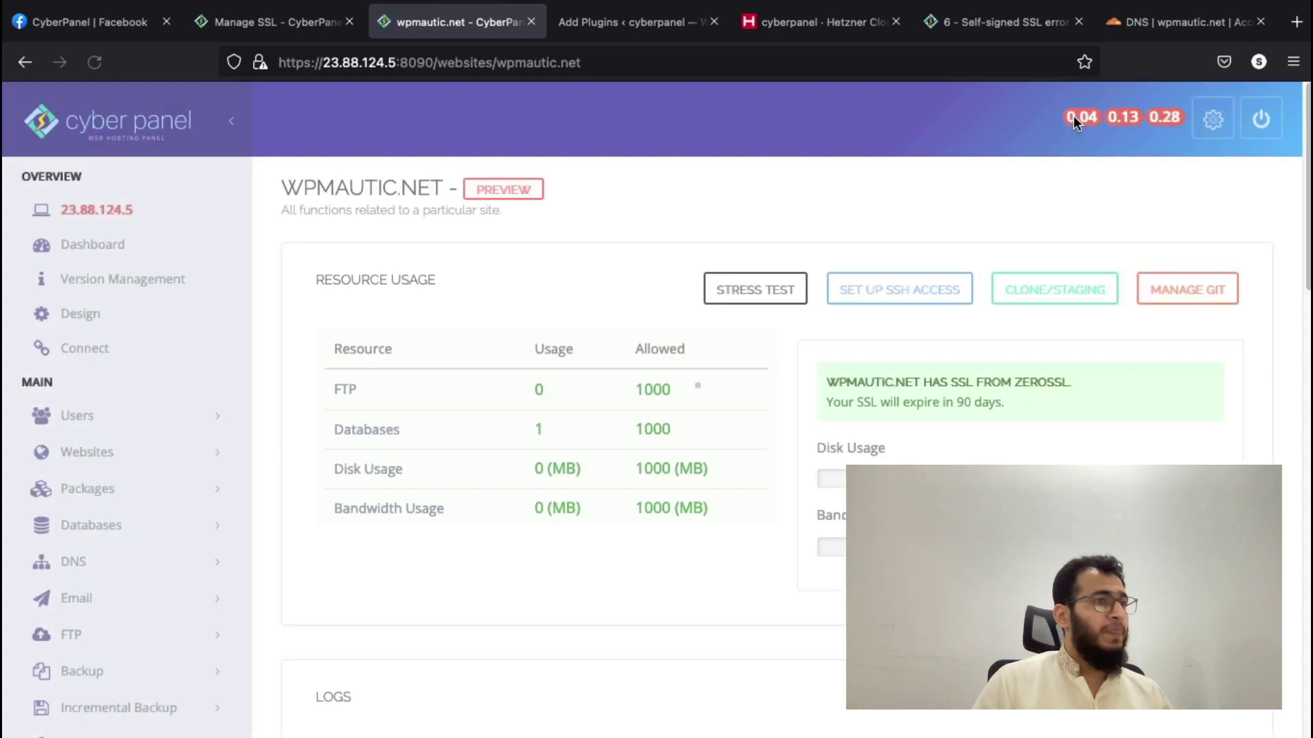
double_click(1036, 384)
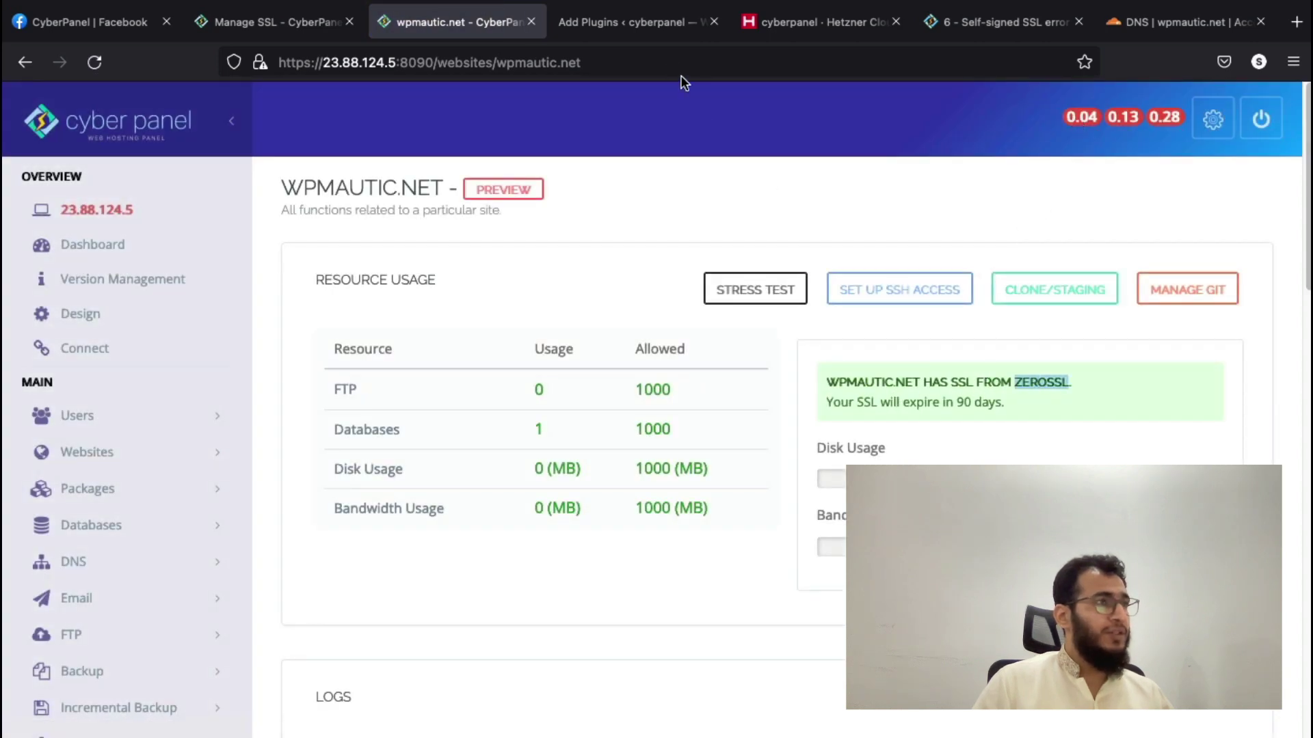
click(621, 26)
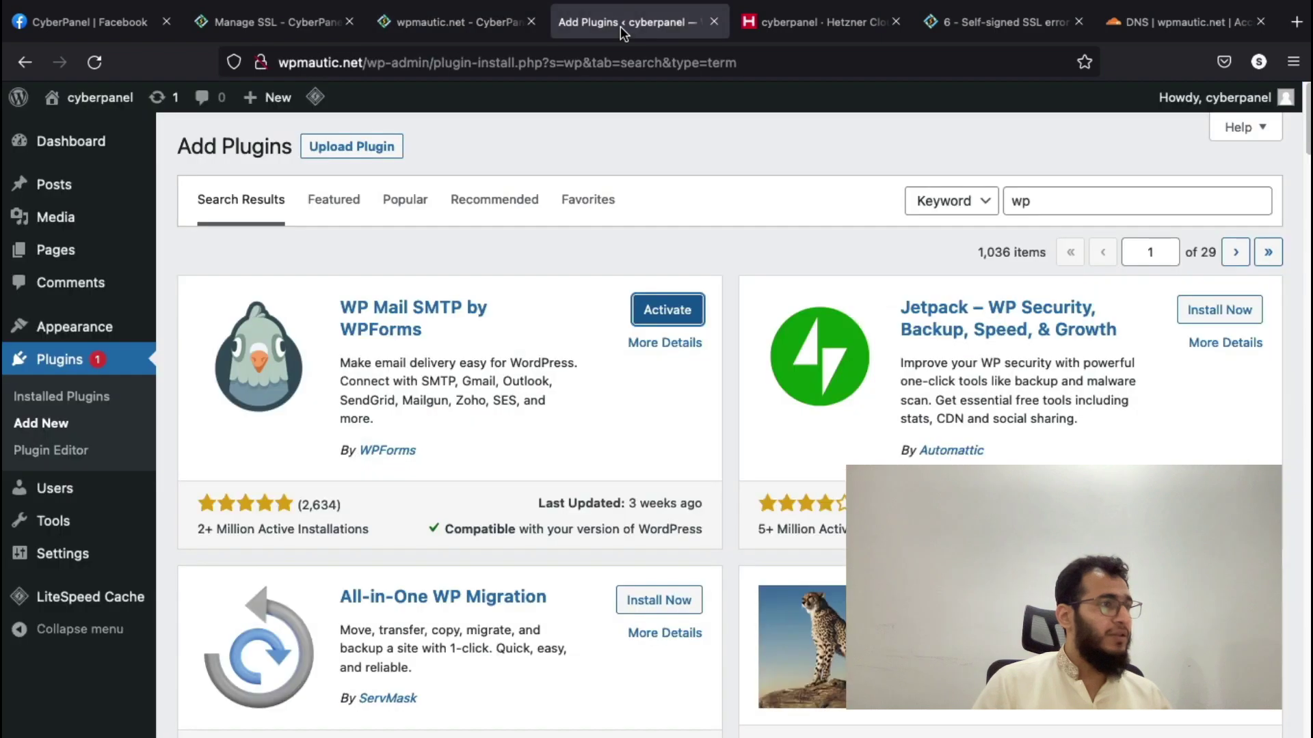
click(665, 311)
- Open CyberPanel's SSL > MailServer SSL page in a new tab
click(282, 25)
scroll(218, 253, down, 5)
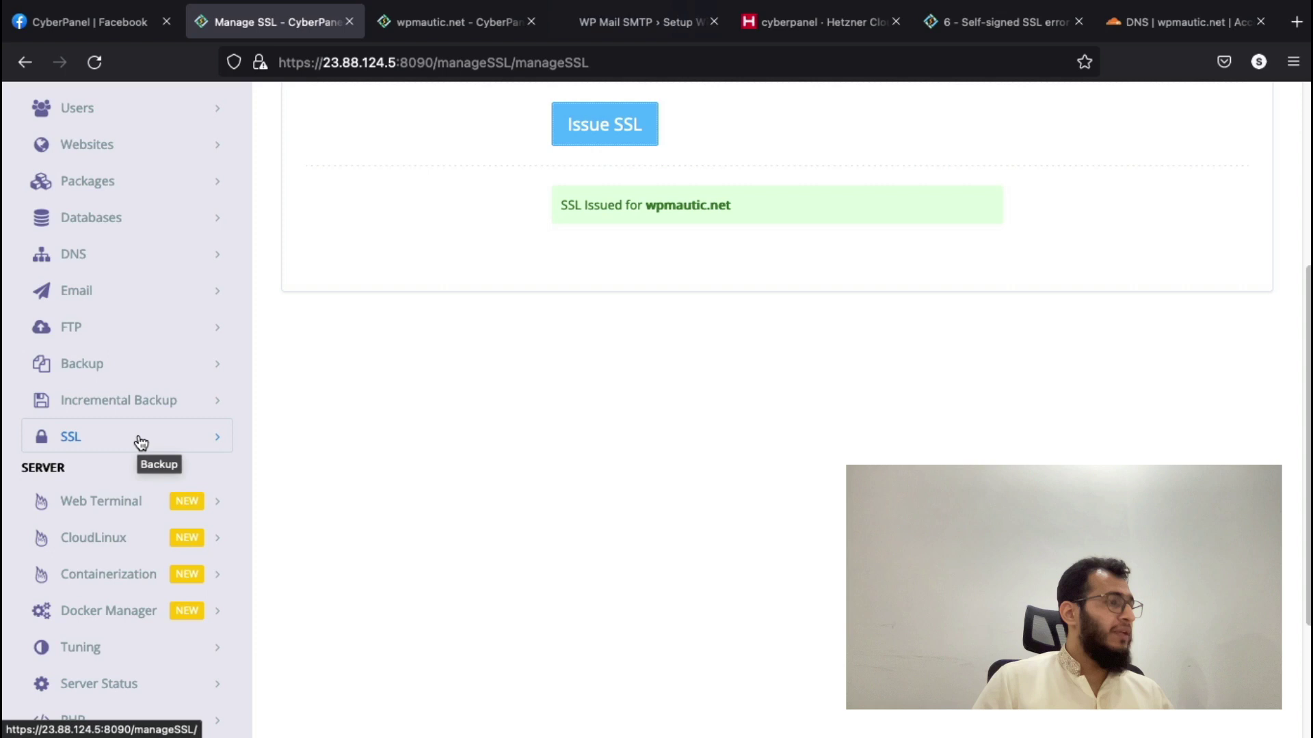
click(141, 443)
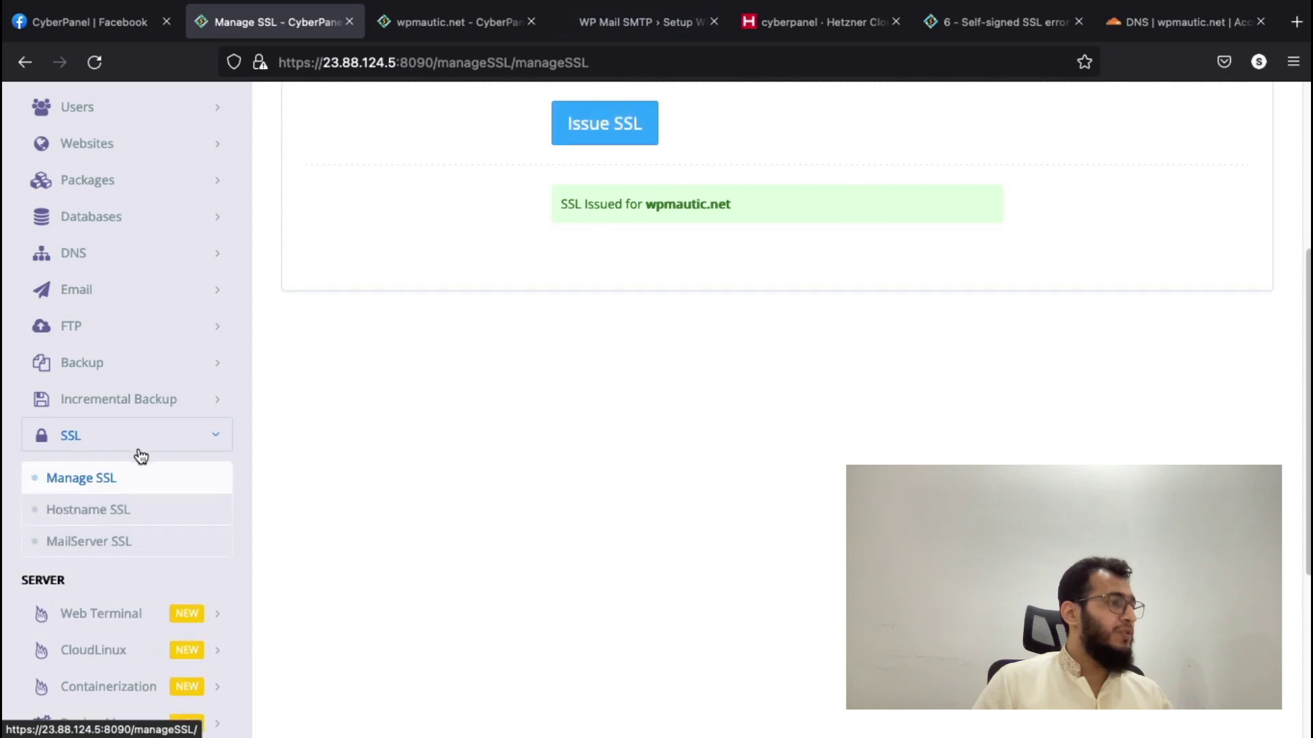
scroll(137, 492, down, 1)
right_click(138, 518)
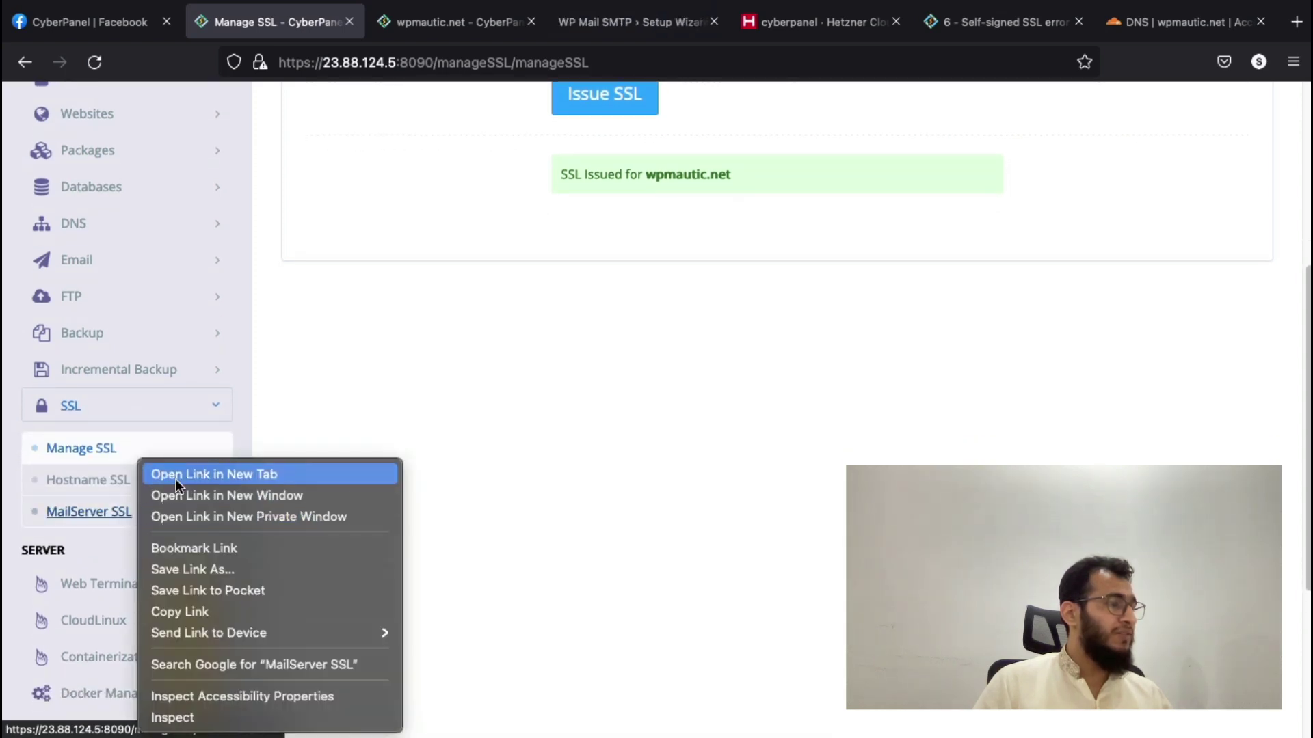
click(176, 472)
scroll(416, 505, up, 4)
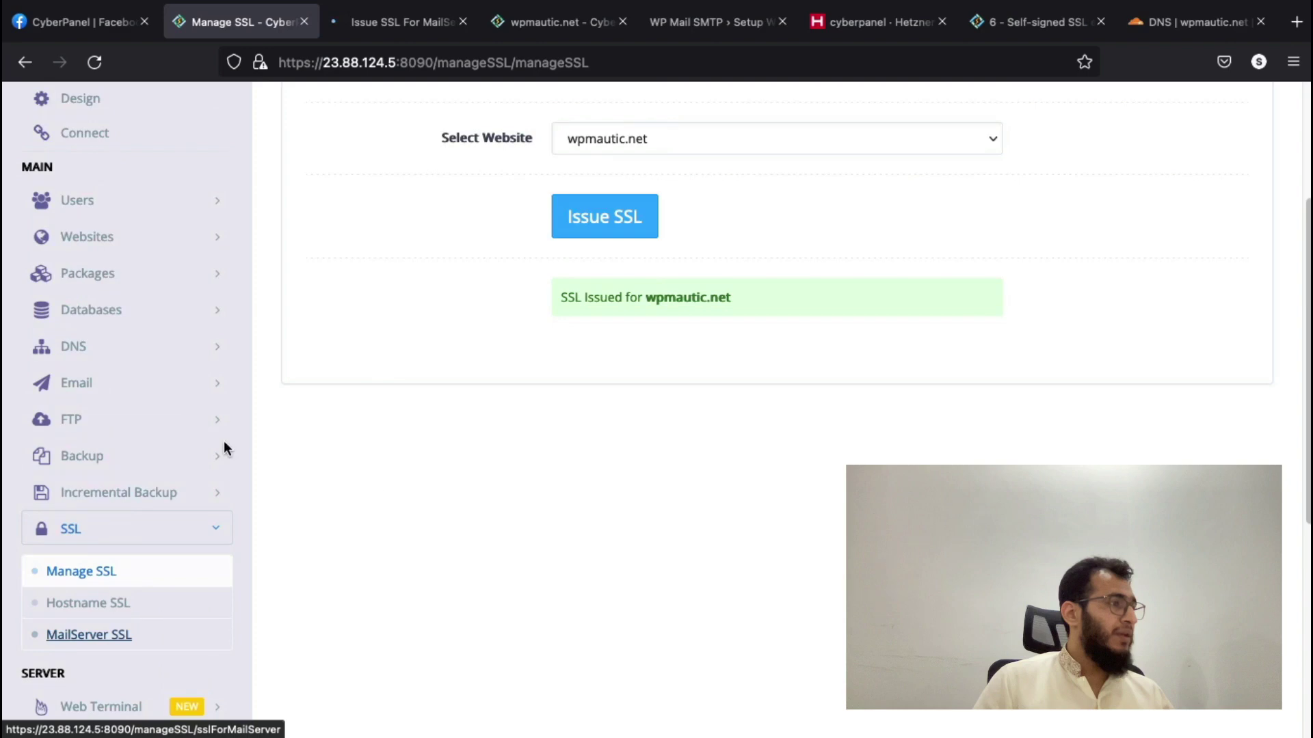
- List email accounts for wpmautic.net, which shows none exist yet
click(130, 383)
scroll(361, 459, down, 2)
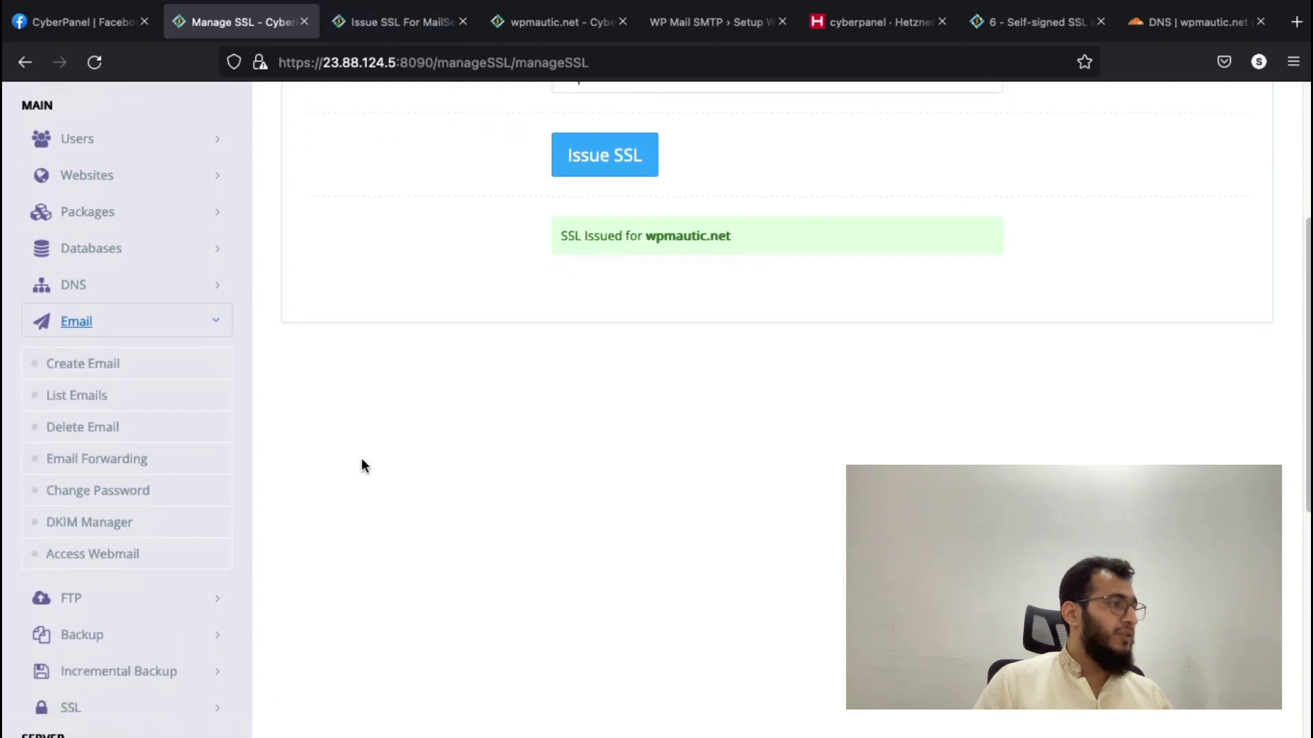
click(141, 402)
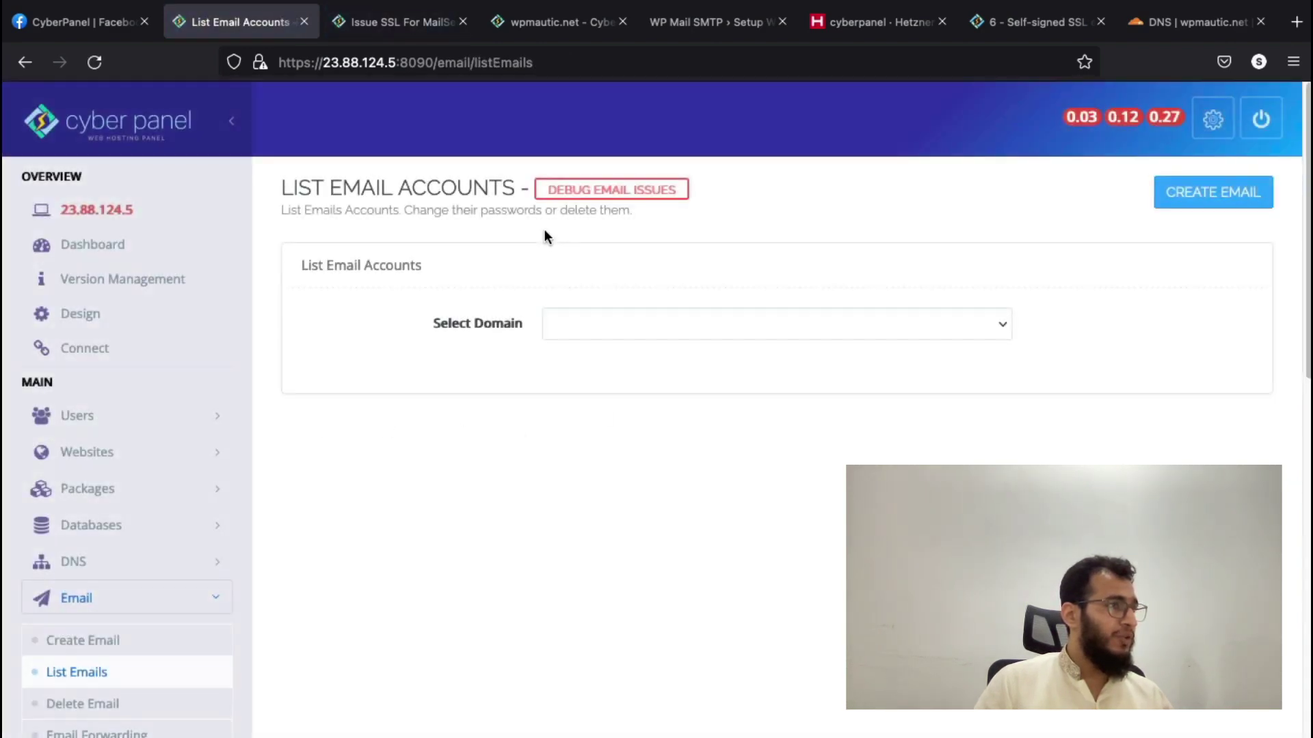
click(606, 342)
click(607, 334)
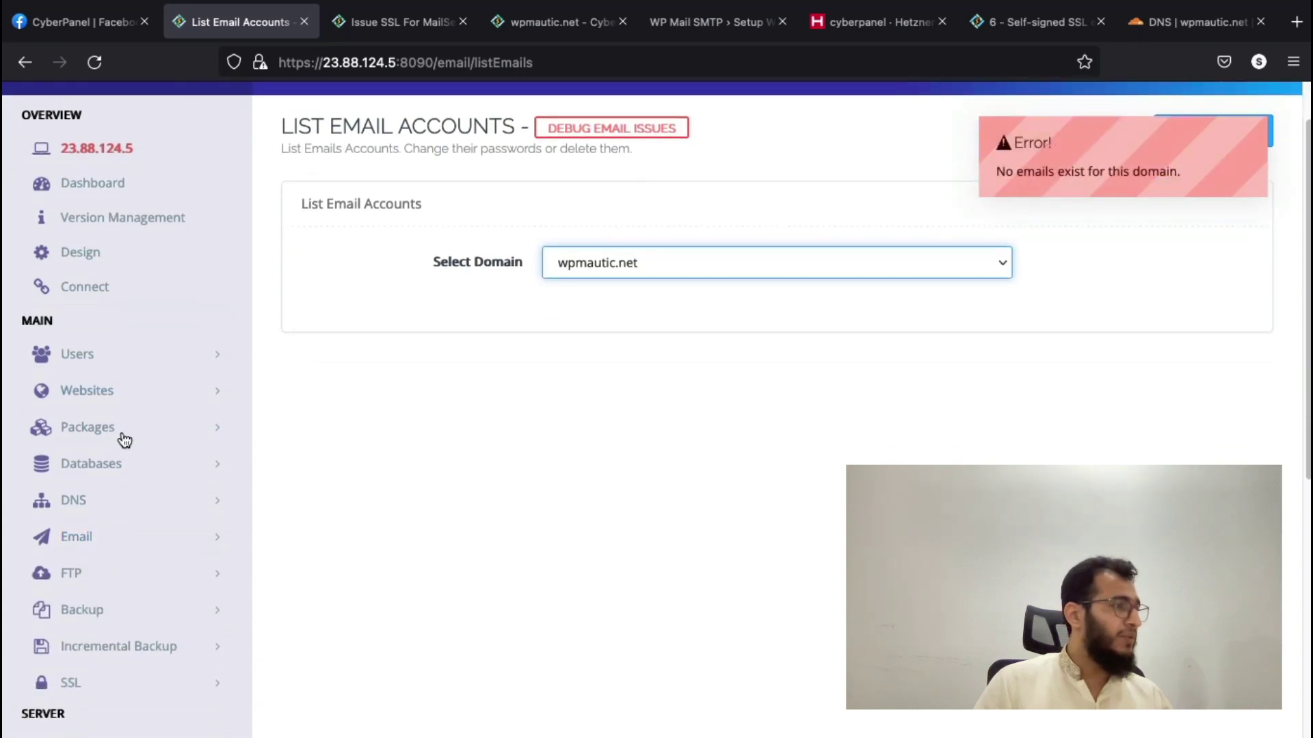
scroll(120, 438, down, 4)
click(120, 311)
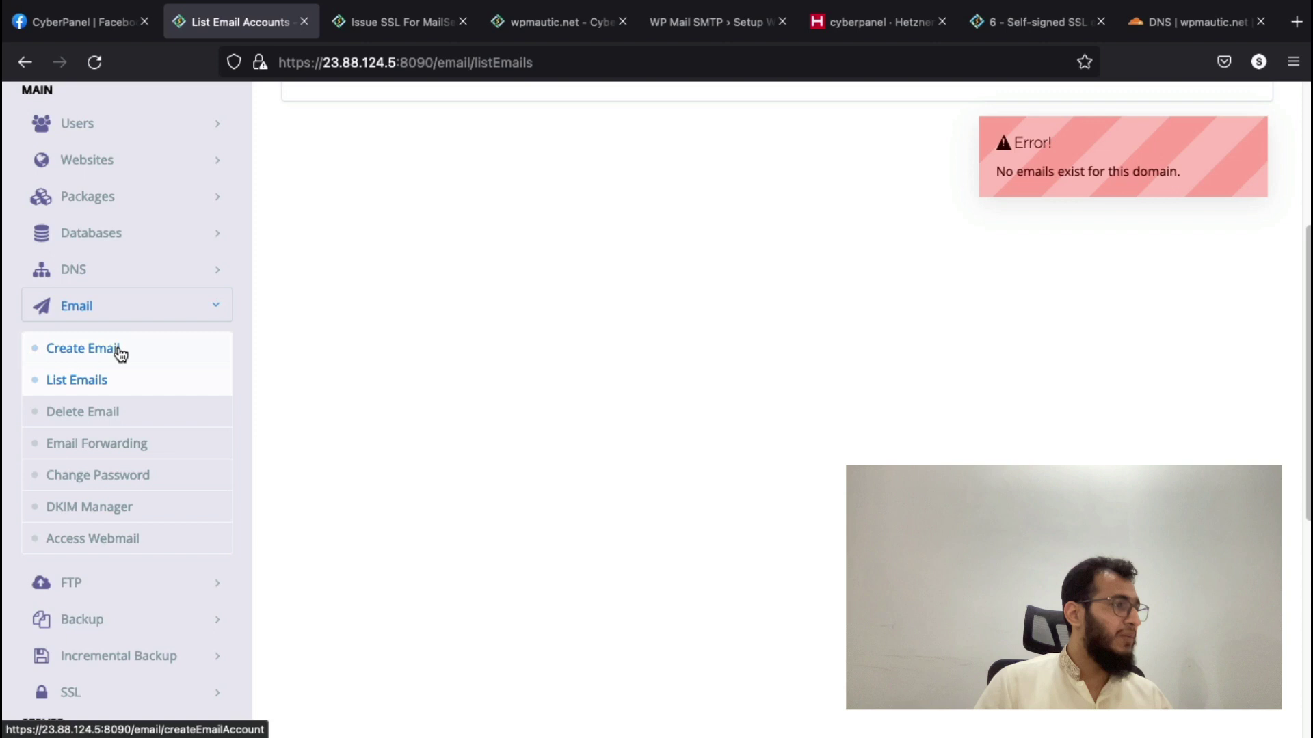
- Issue a mail-server SSL certificate for wpmautic.net
click(118, 348)
click(374, 20)
click(625, 356)
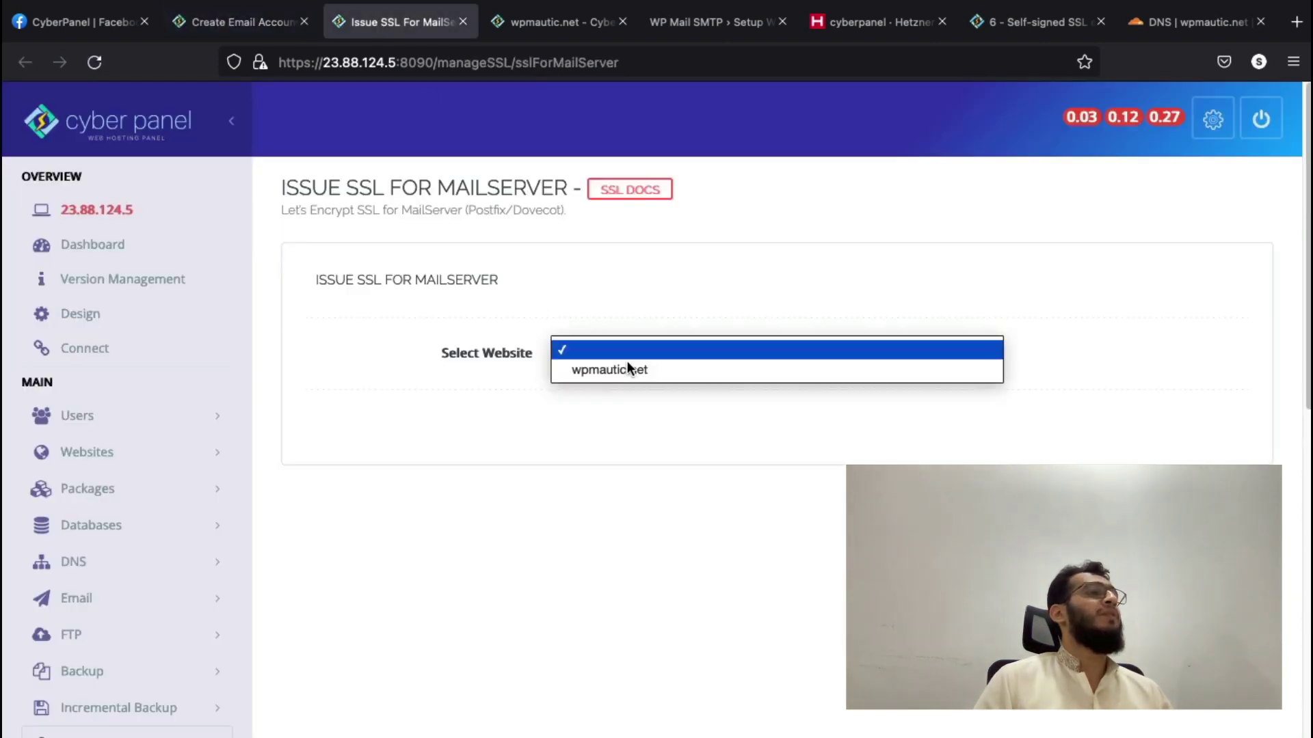
click(626, 368)
click(598, 428)
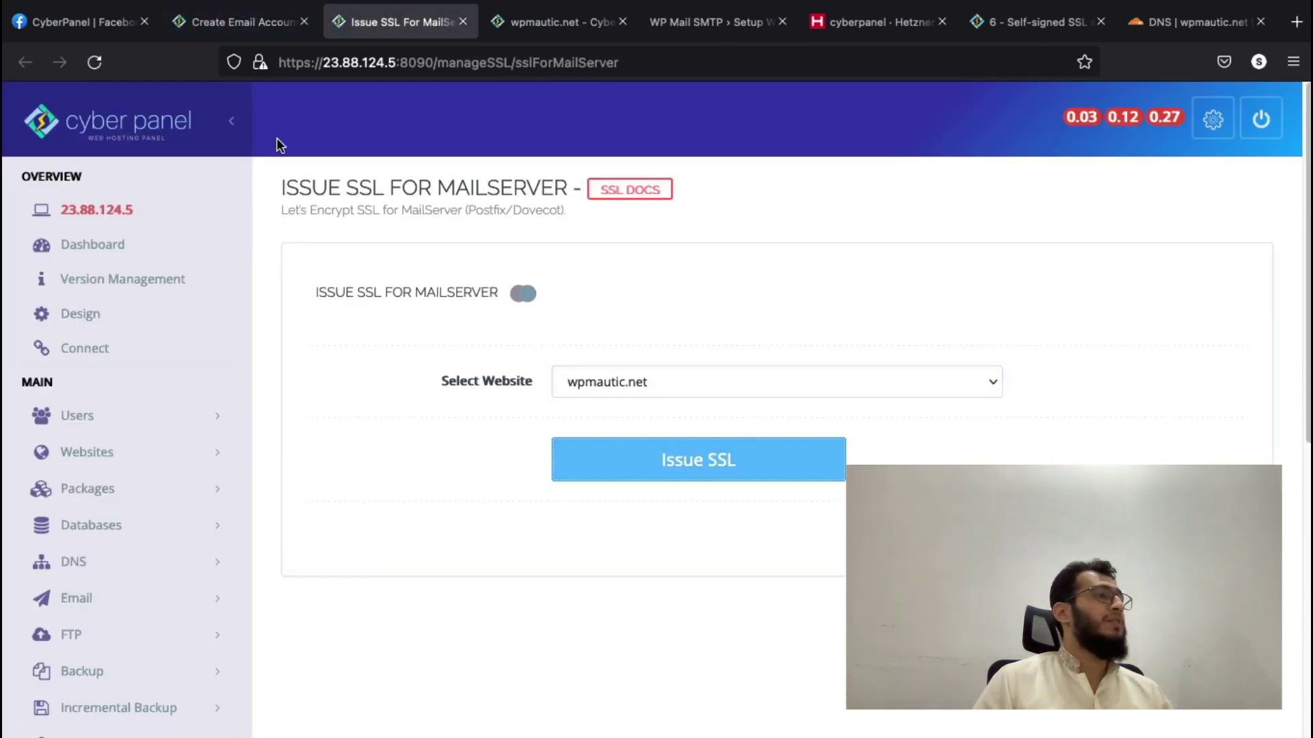
- Fill the Create Email form for wpmautic.net with the account's user name and password
click(219, 22)
click(647, 361)
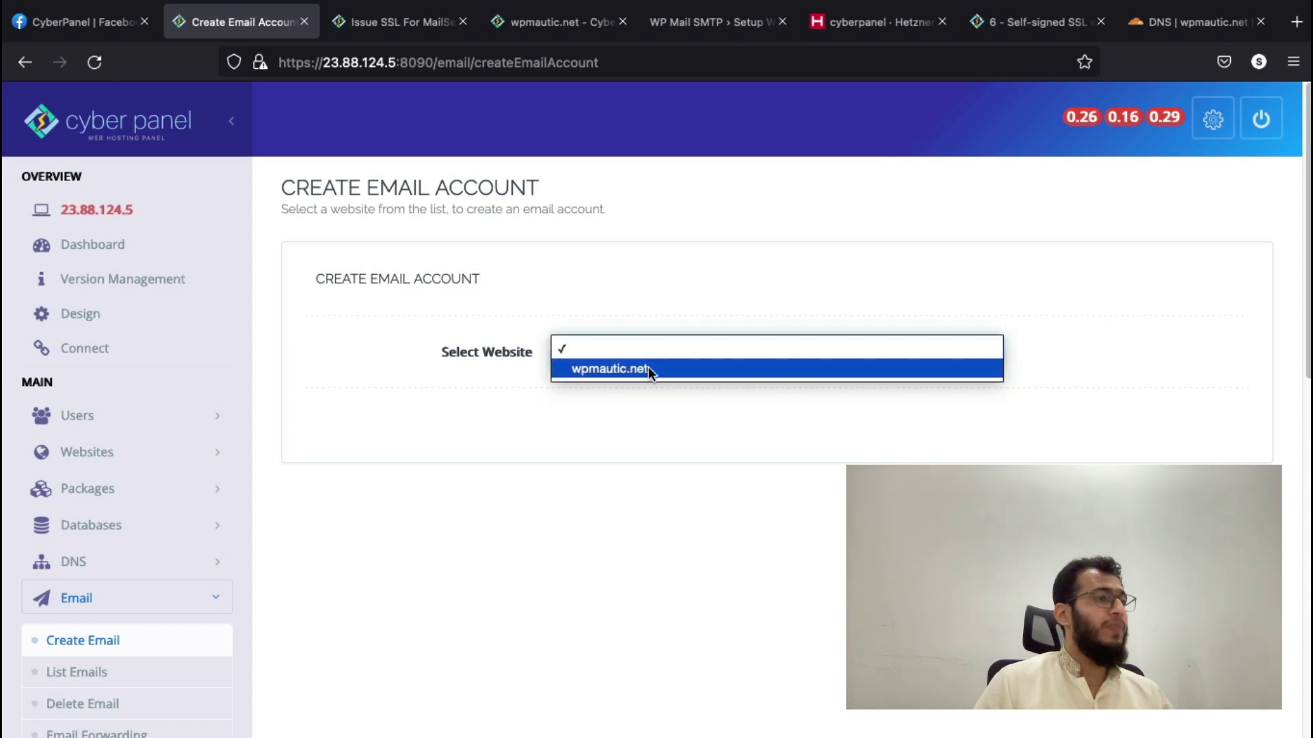
click(646, 368)
click(596, 422)
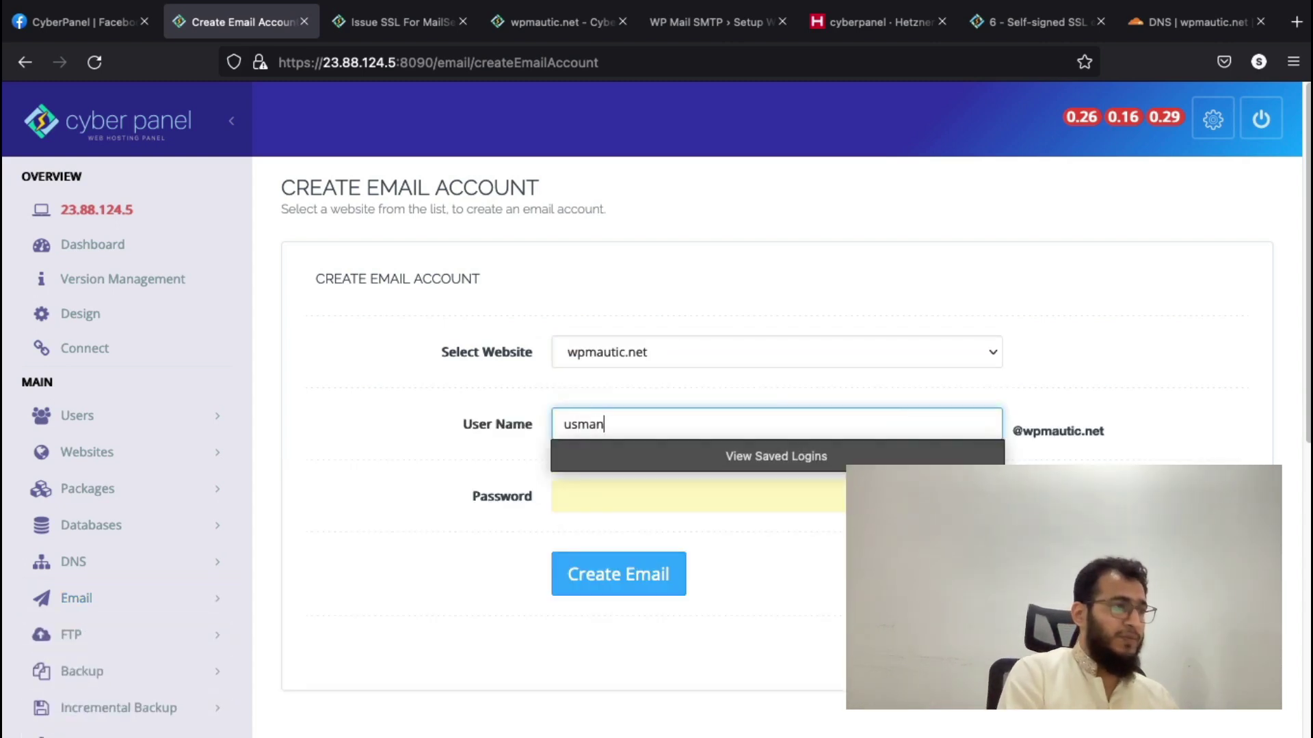
key(Tab)
text(123)
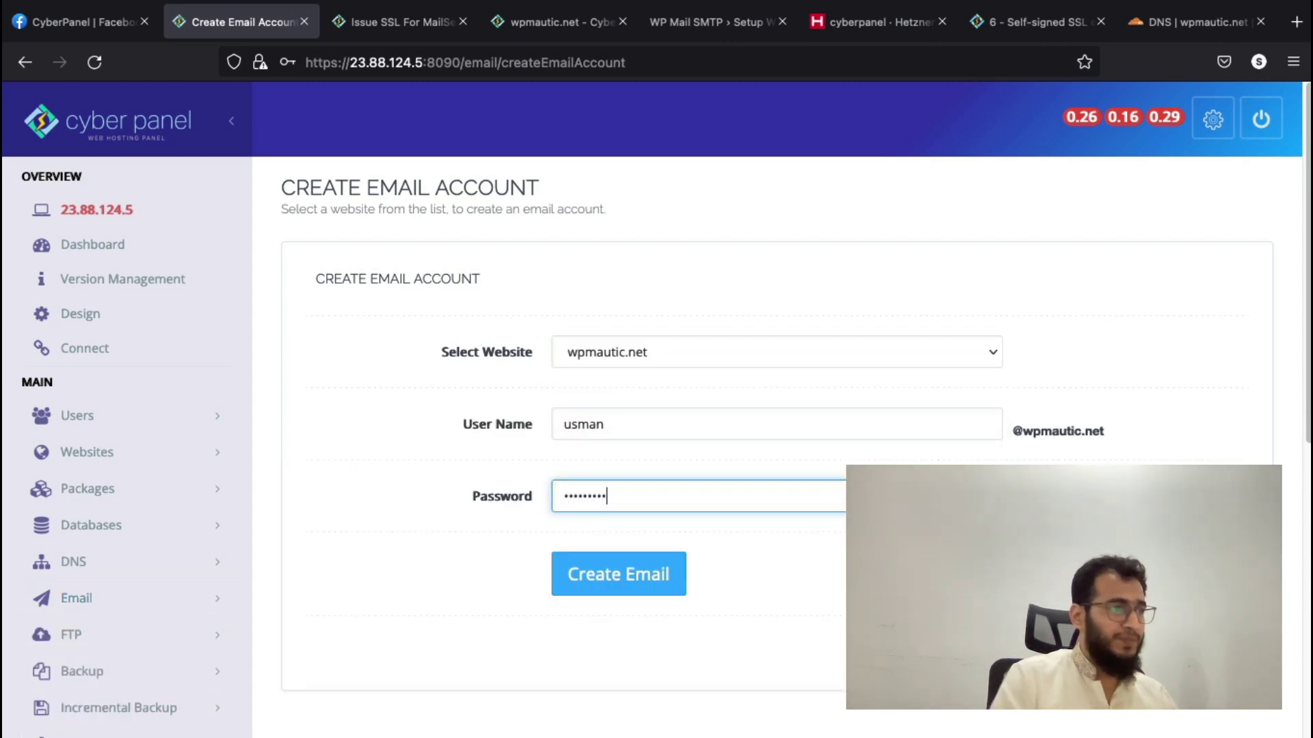
- Create the new wpmautic.net mailbox and review the mail SSL and site overview pages
click(583, 577)
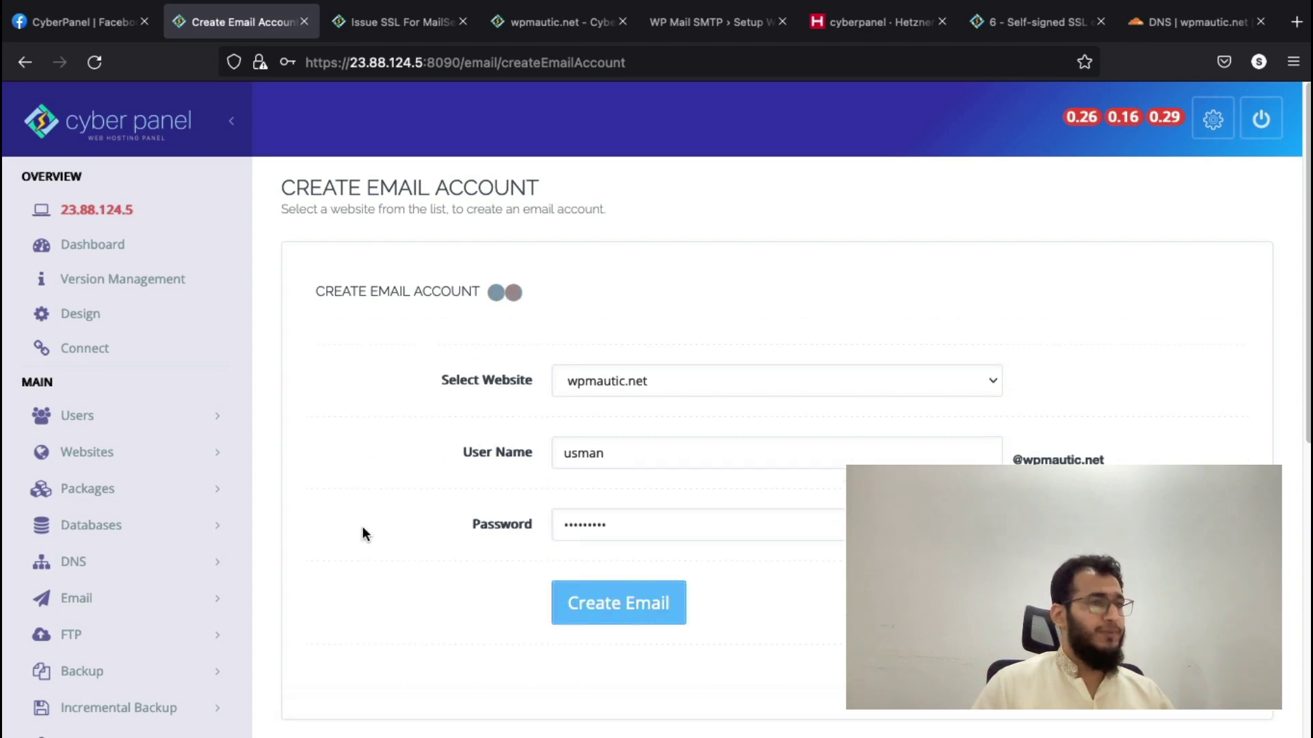
click(363, 29)
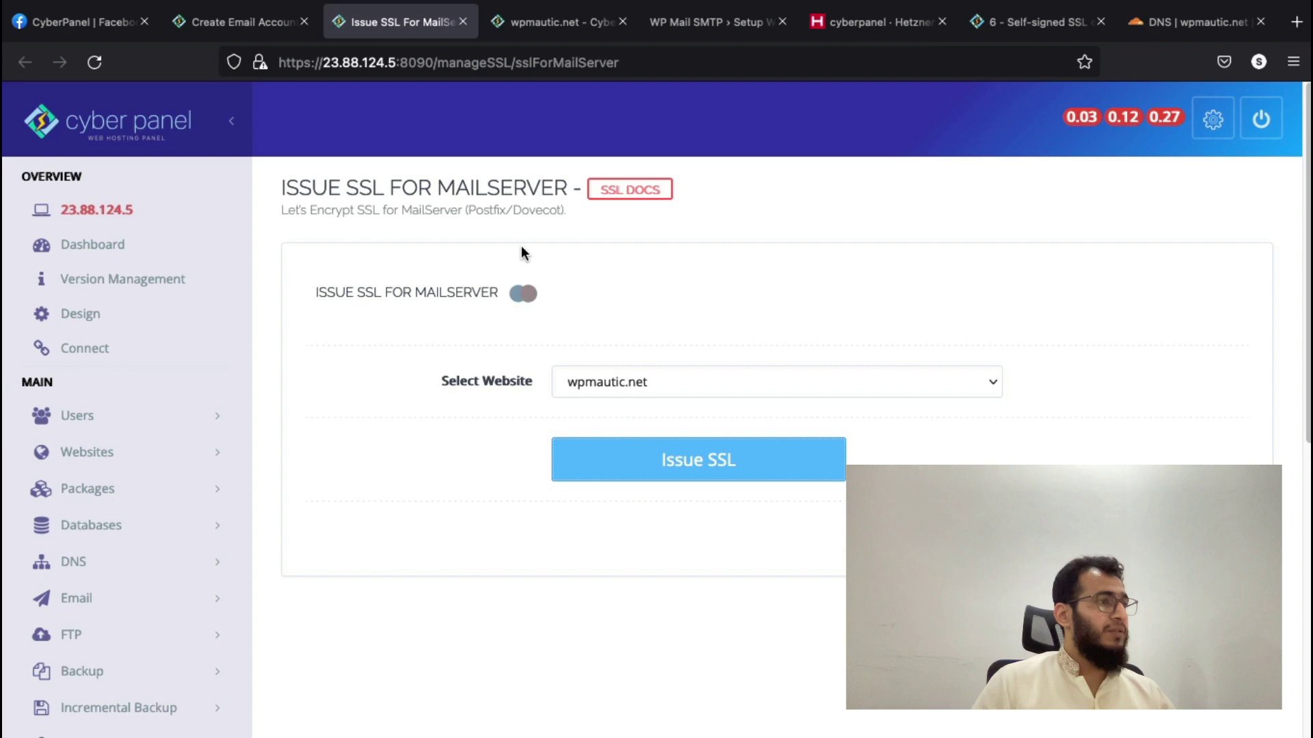
click(545, 22)
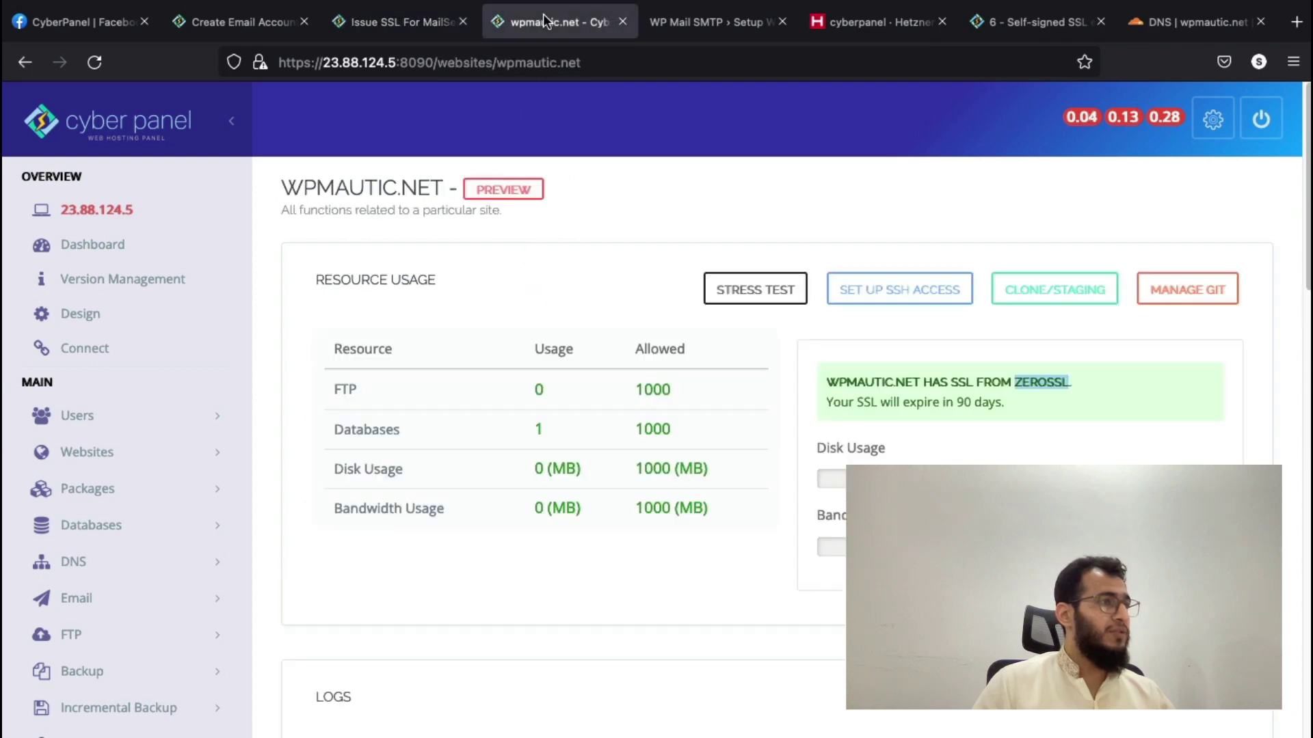
scroll(566, 342, down, 2)
scroll(615, 205, up, 2)
- Launch WP Mail SMTP's setup wizard and exit it without choosing a mailer
click(699, 22)
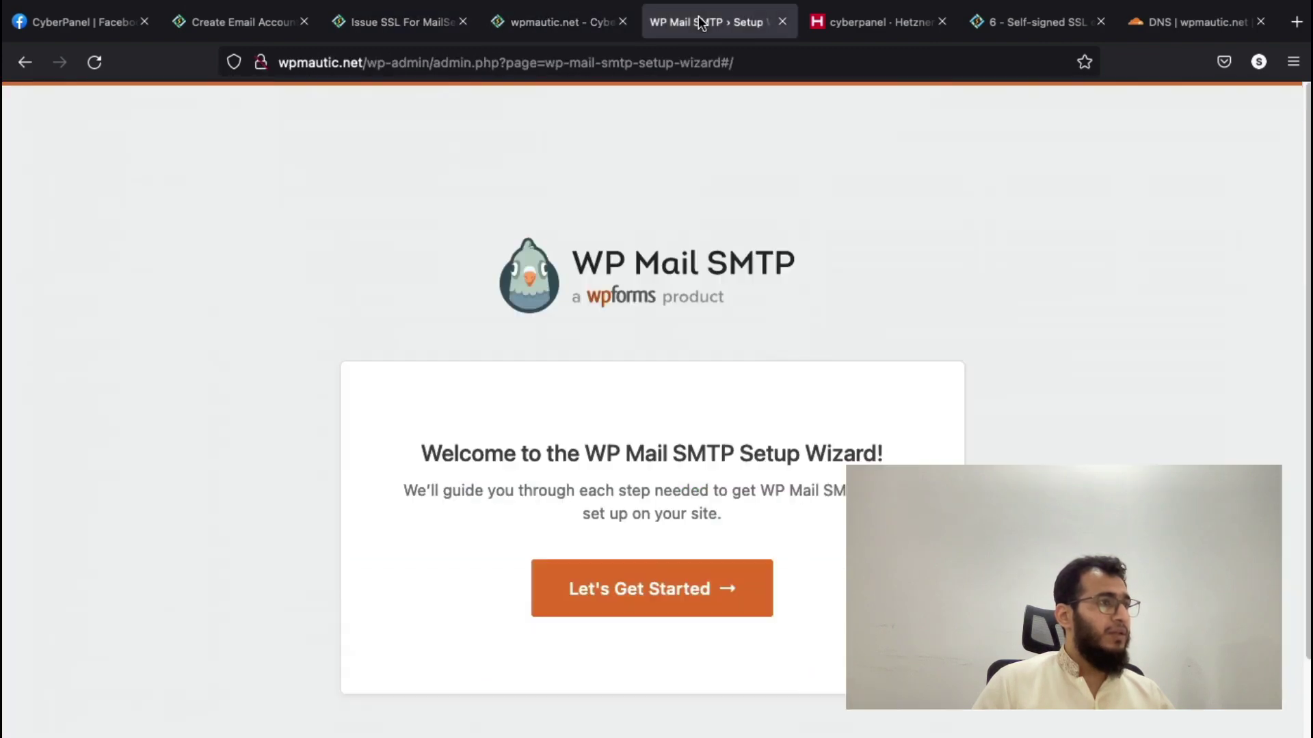
scroll(626, 561, down, 2)
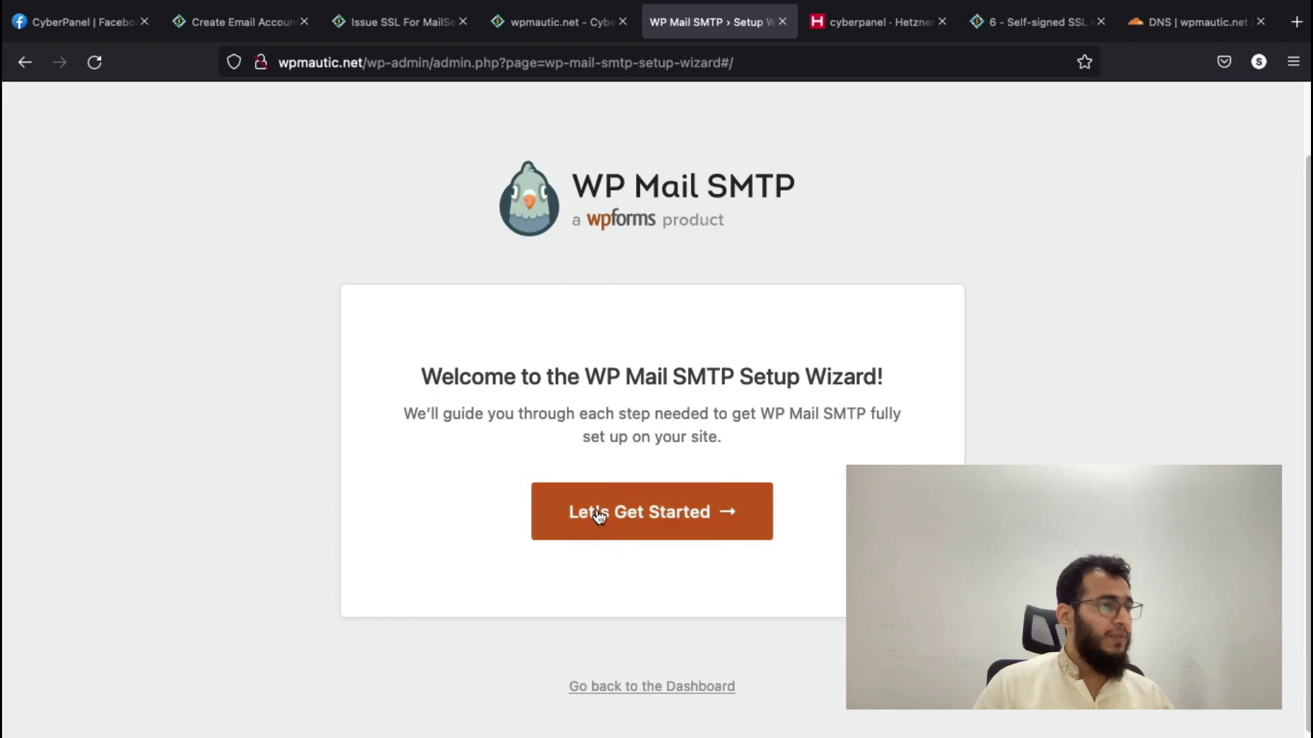
scroll(611, 684, down, 1)
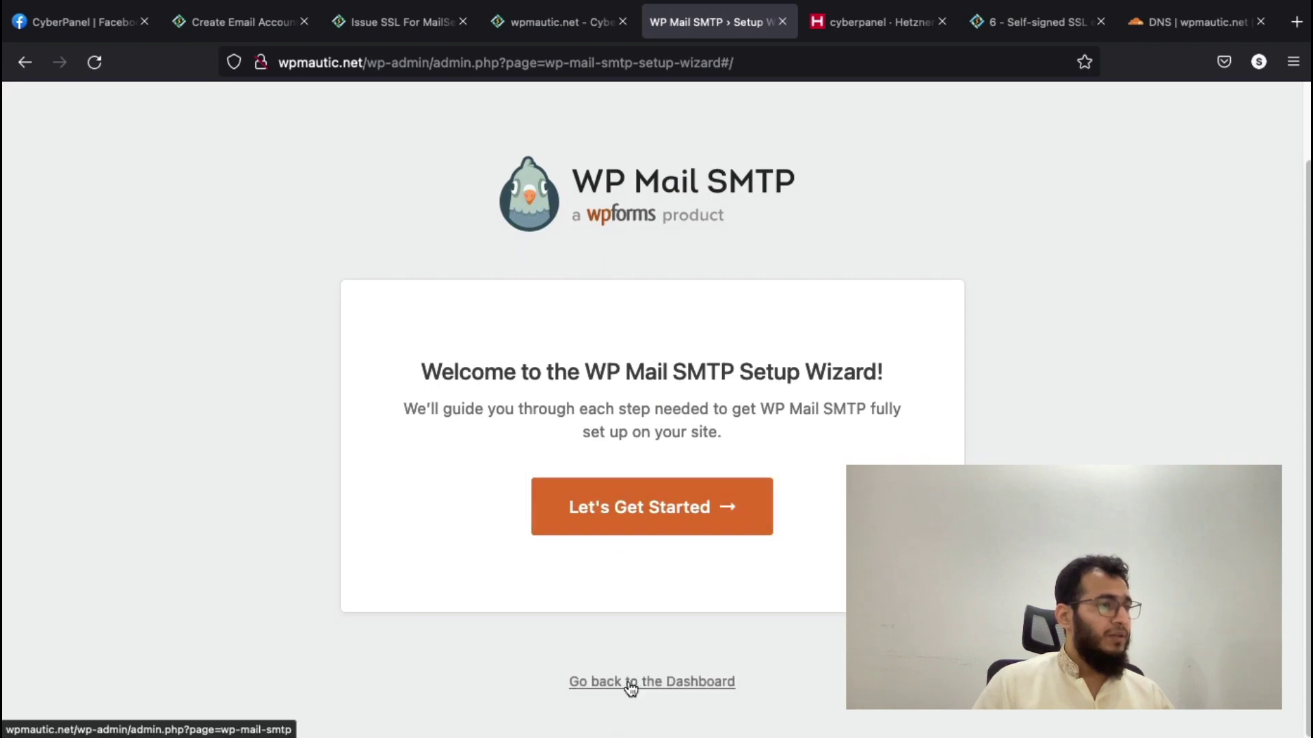
click(618, 517)
scroll(764, 654, down, 10)
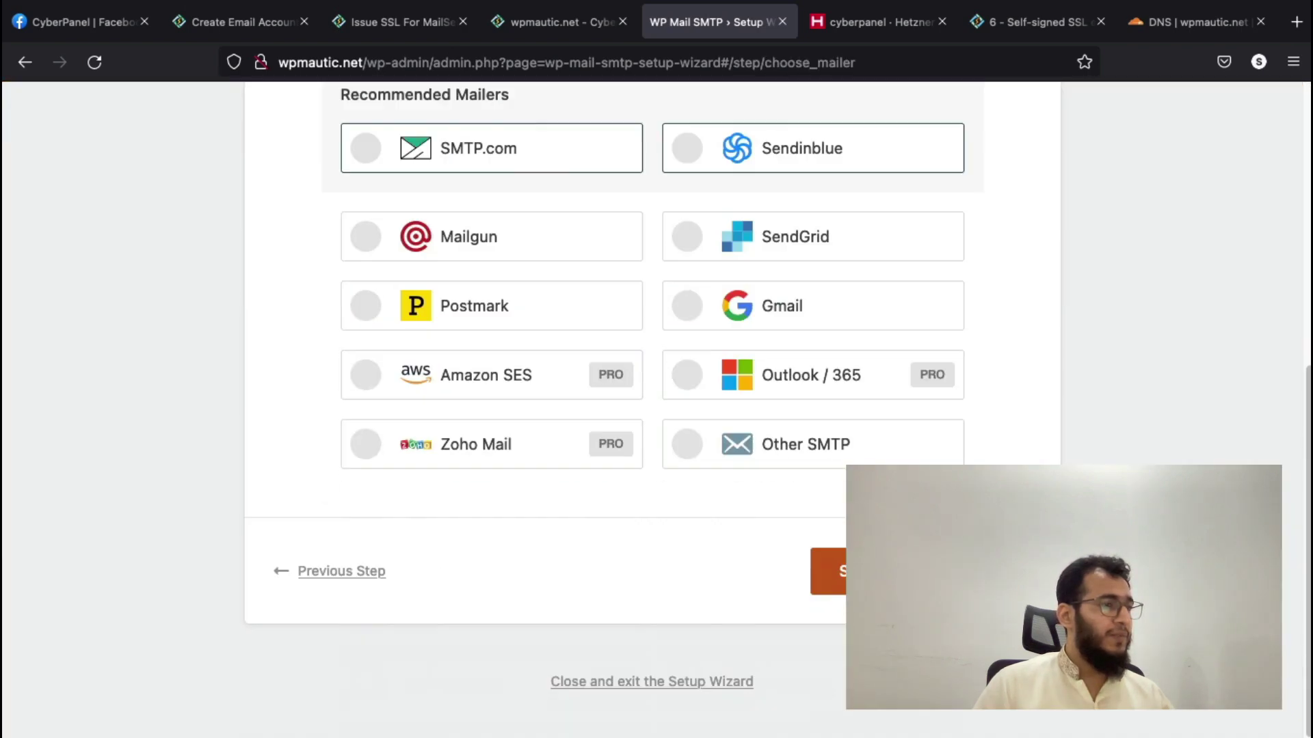
click(607, 683)
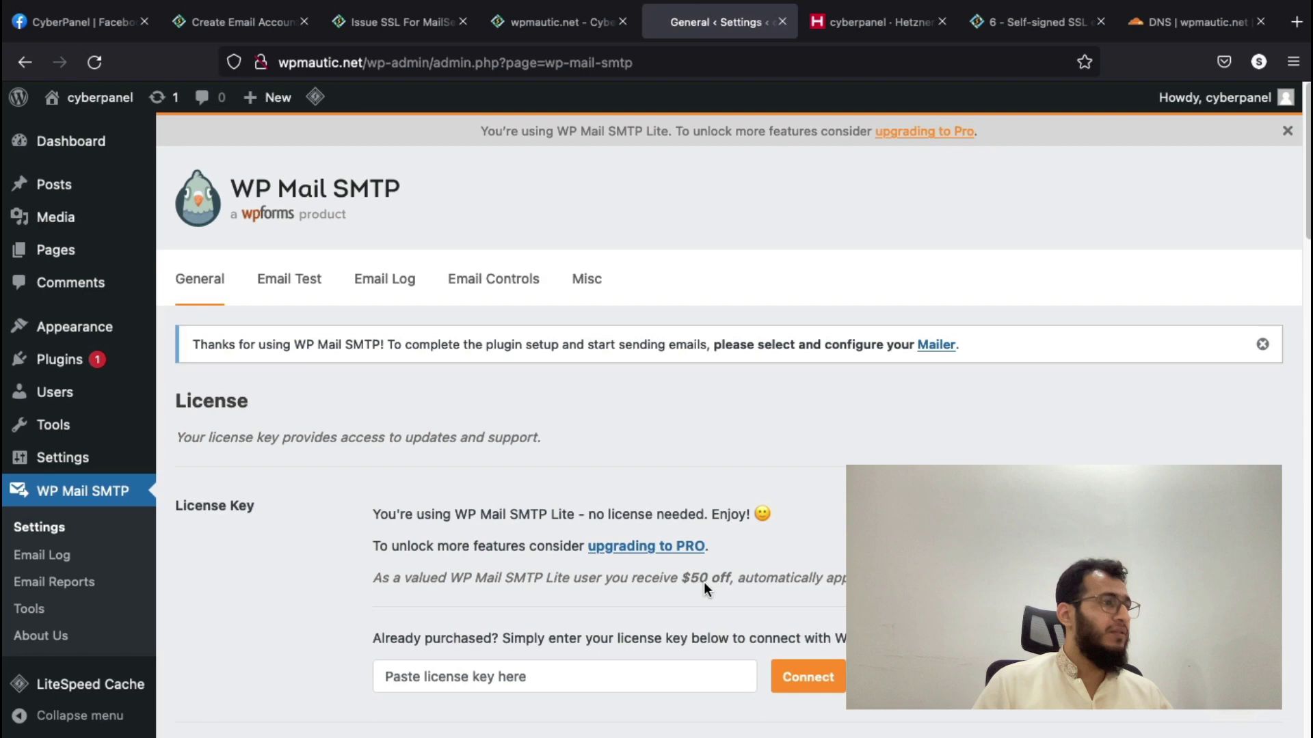
- Check the mail SSL and email creation results, then open webmail in a new tab
click(528, 30)
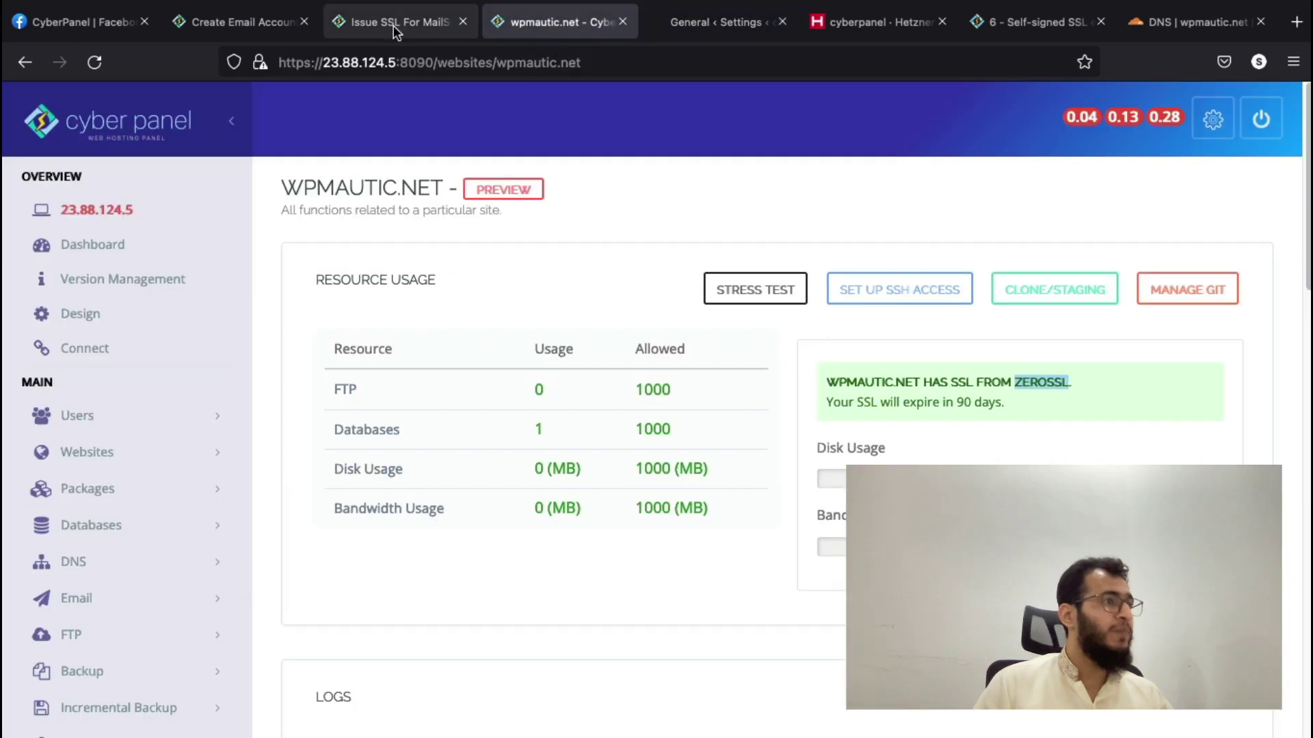
click(393, 24)
click(247, 17)
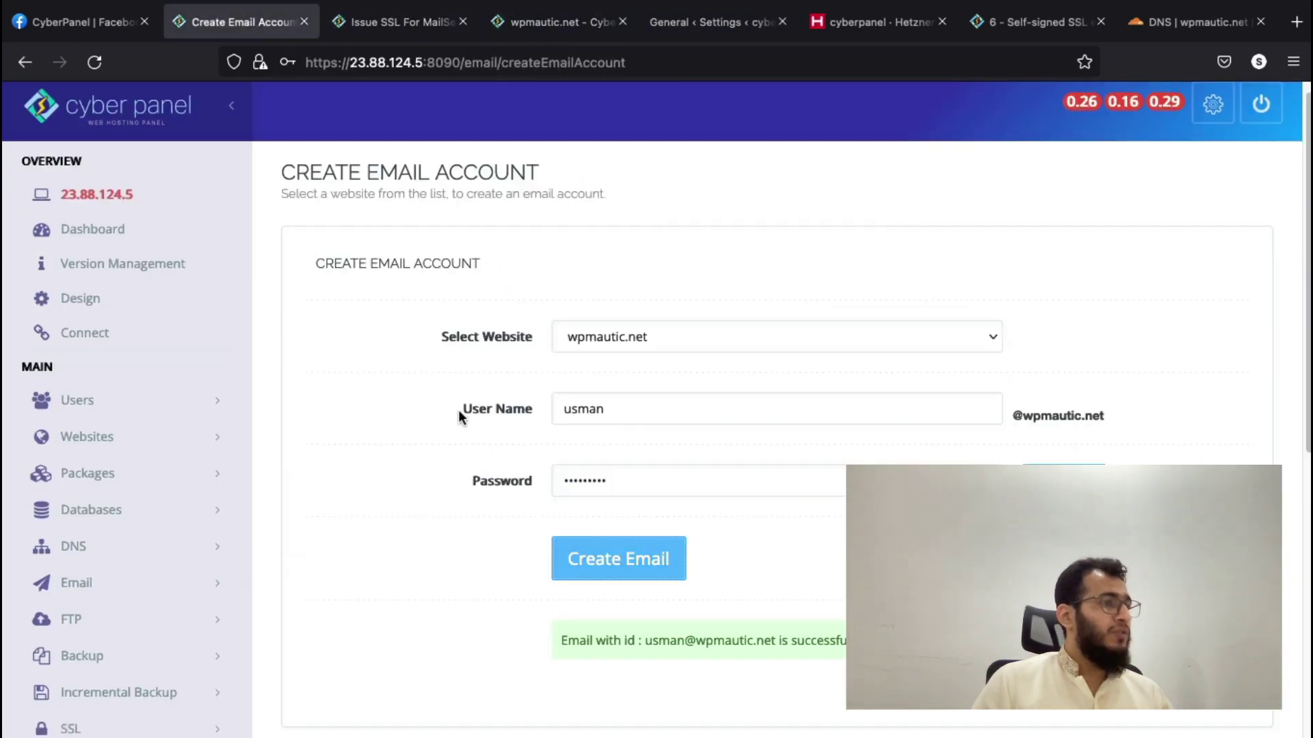
scroll(196, 498, down, 3)
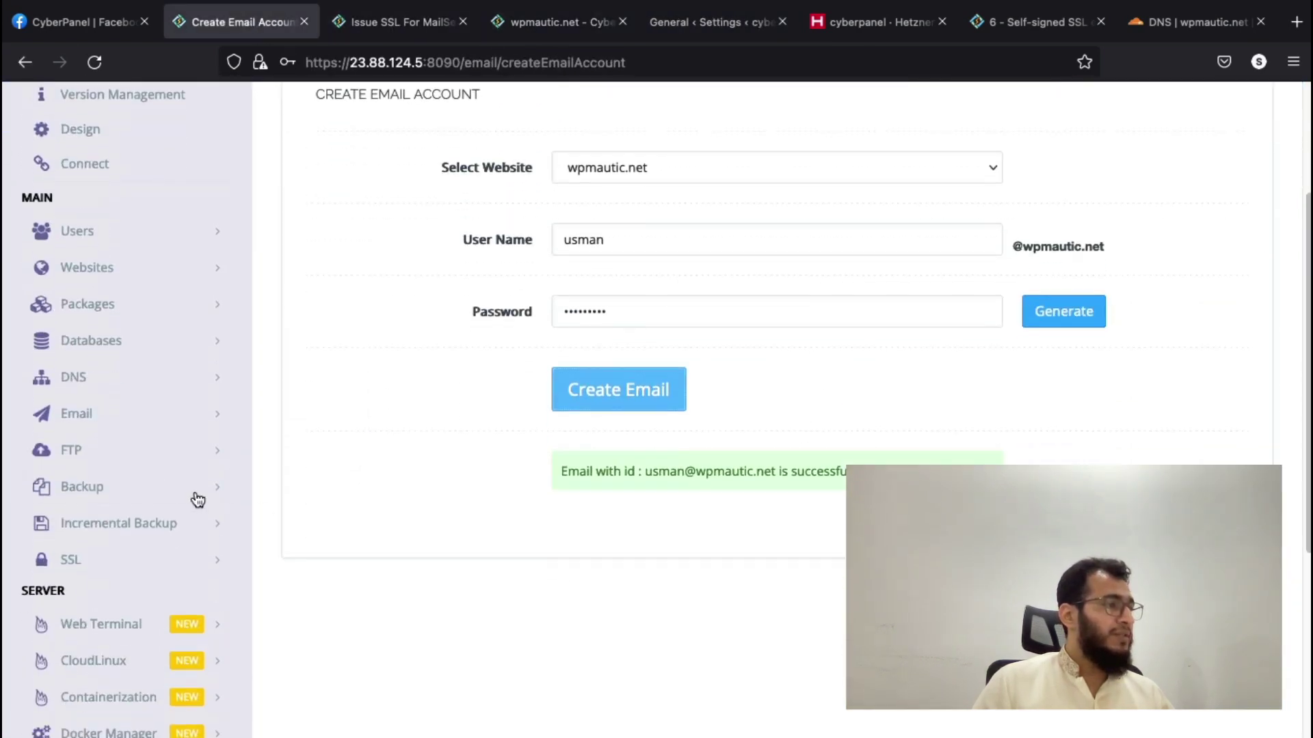
click(129, 413)
click(112, 656)
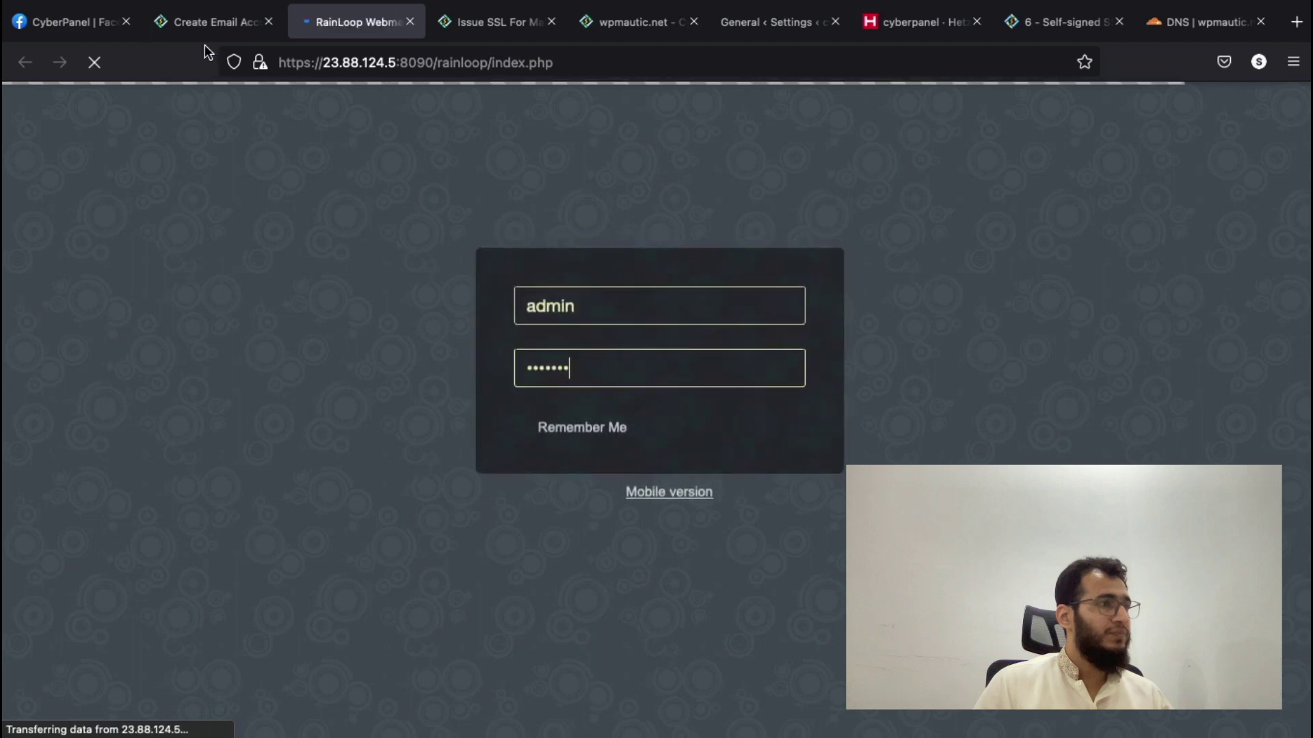
- Confirm mail-server SSL was issued, then close the SSL and site overview tabs
click(200, 26)
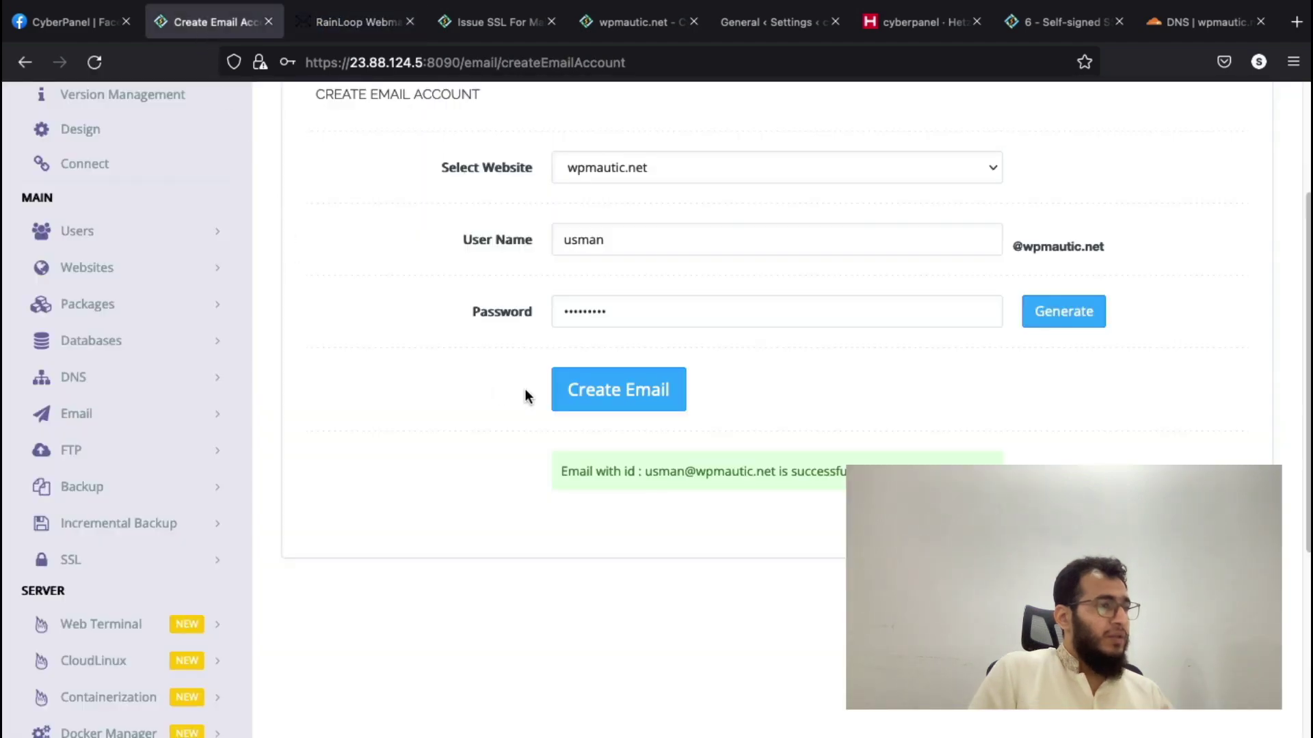
scroll(470, 298, up, 2)
click(496, 26)
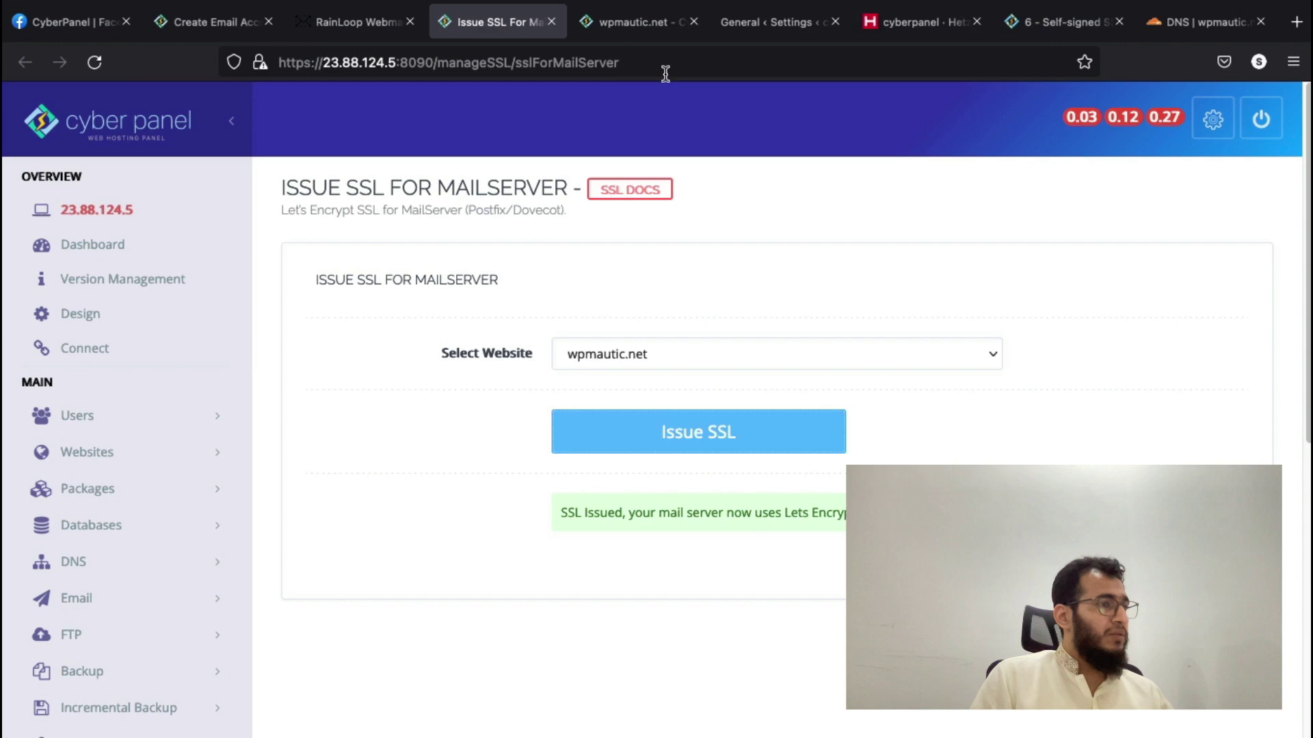
click(551, 23)
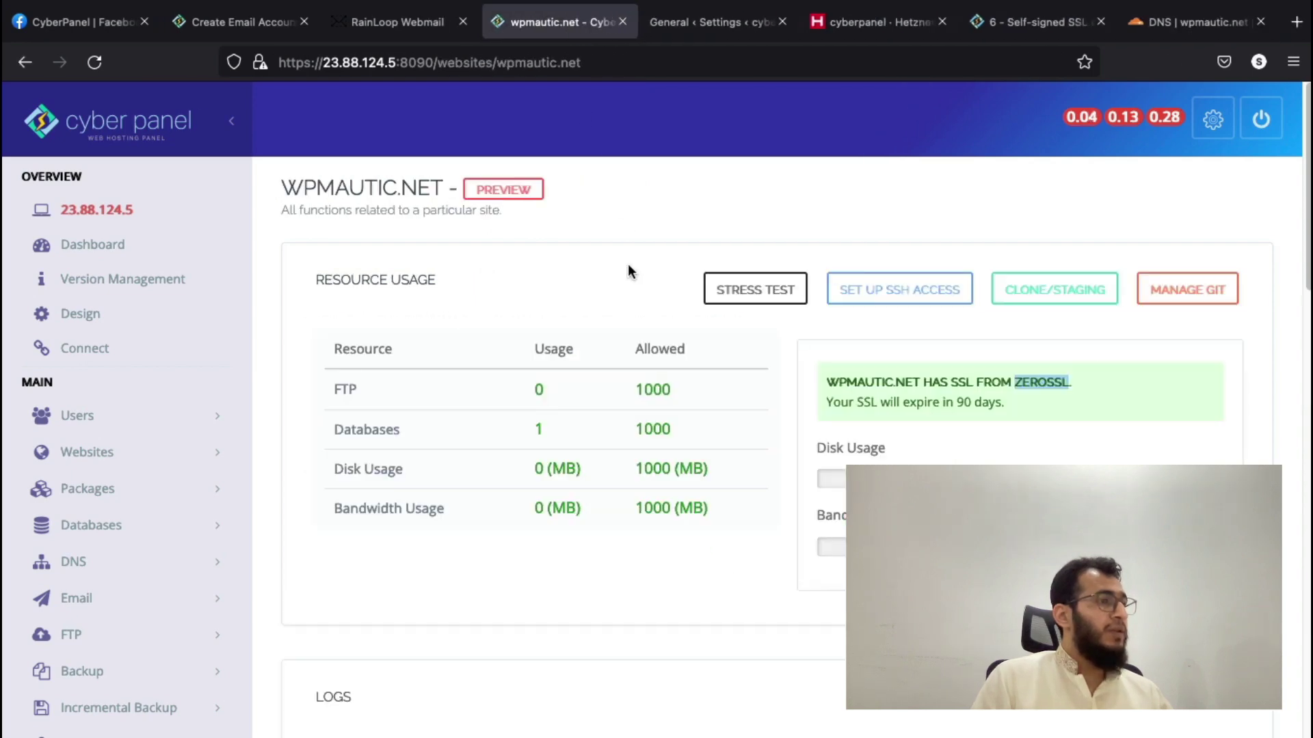
scroll(628, 266, down, 5)
scroll(628, 266, up, 5)
mouse_move(629, 3)
click(627, 69)
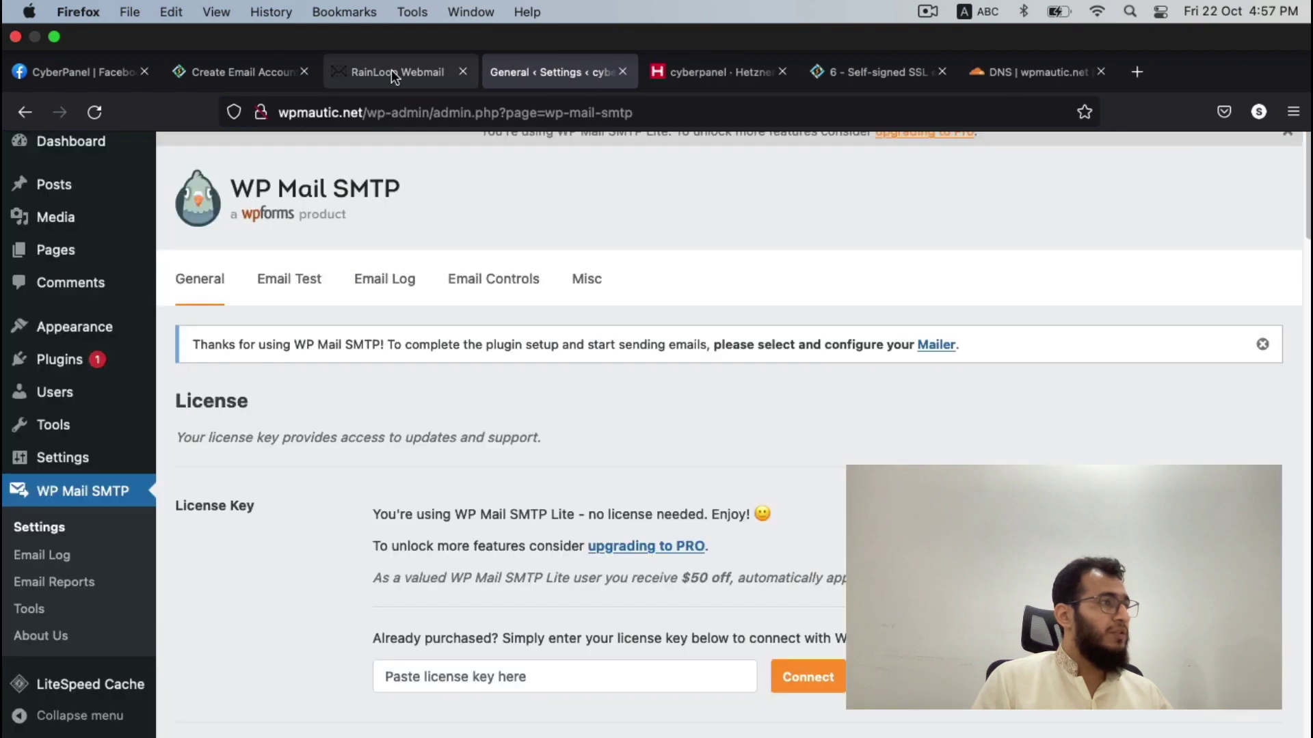
- Confirm the mailbox was created on Create Email, then go to Email > List Emails
click(264, 71)
scroll(502, 400, up, 2)
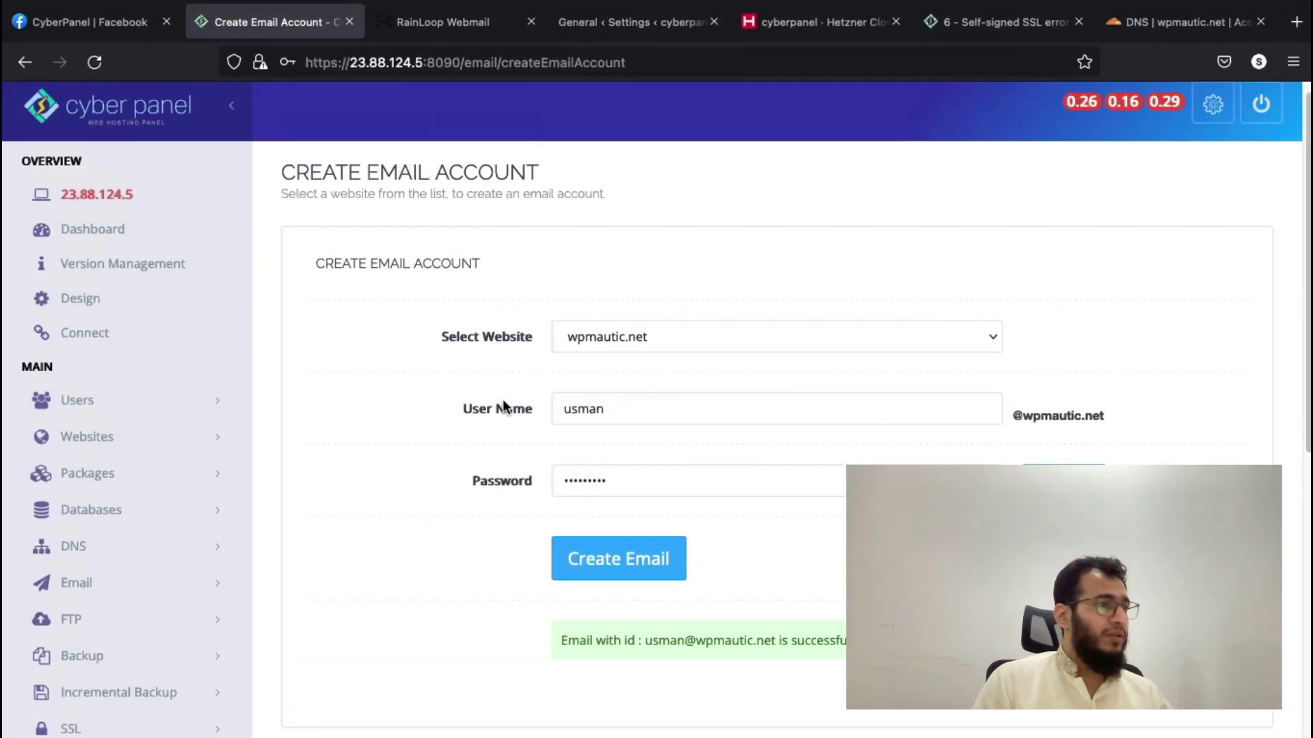
scroll(311, 415, down, 4)
scroll(307, 413, up, 2)
scroll(308, 417, down, 1)
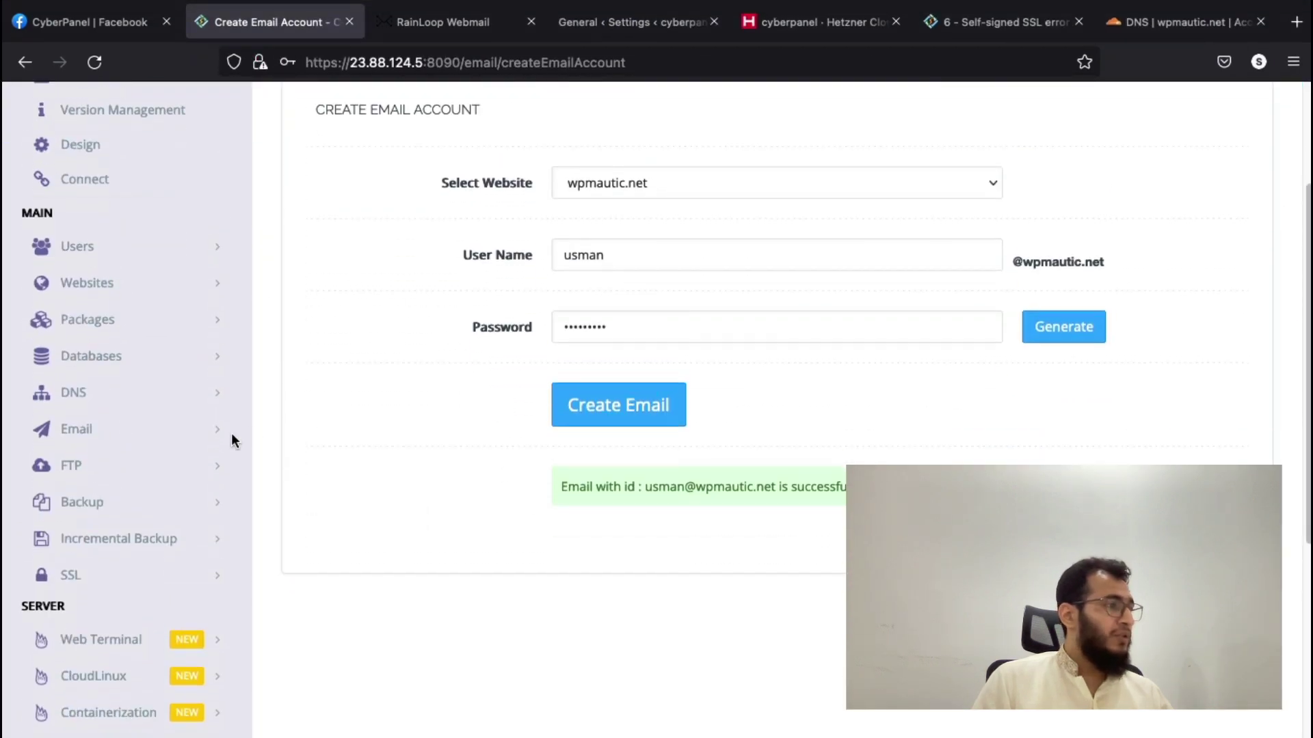
click(155, 432)
click(134, 514)
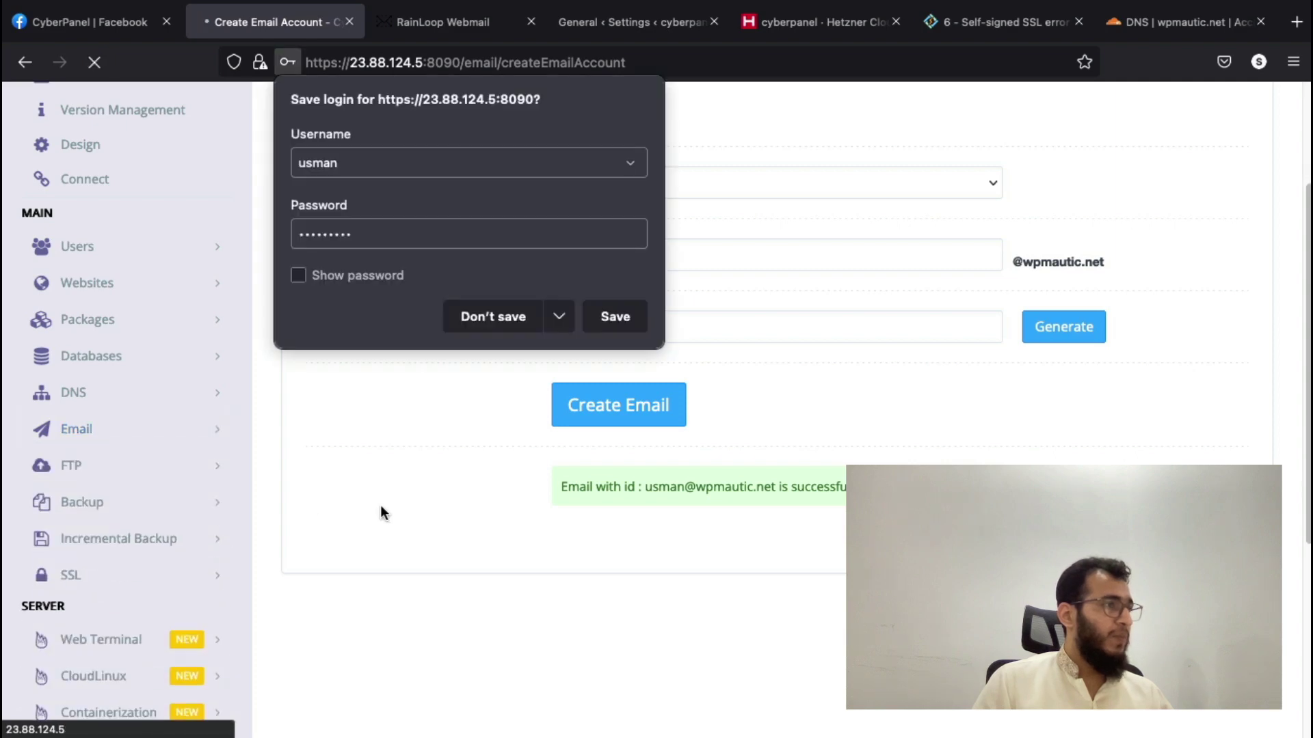
- Show wpmautic.net's mailboxes and mail-client settings, highlighting the email SSL warning
click(773, 324)
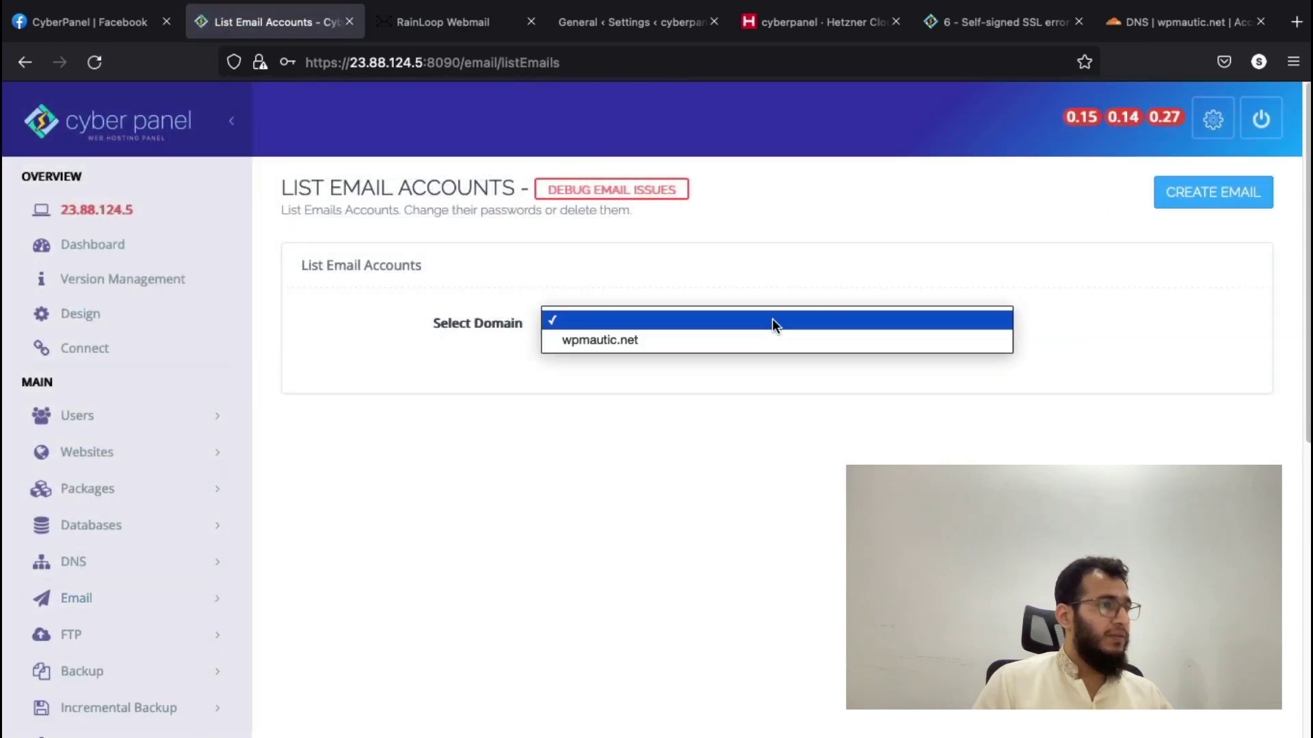
click(733, 339)
scroll(363, 402, down, 1)
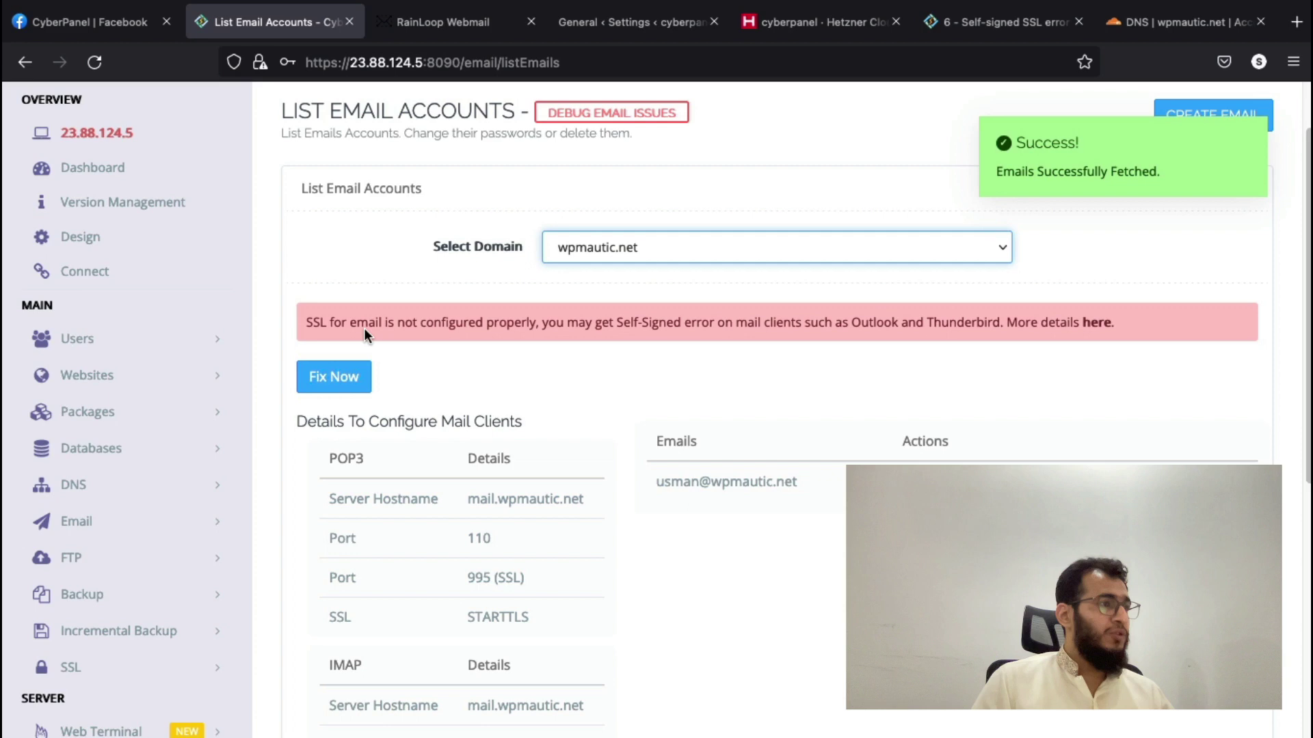
triple_click(364, 329)
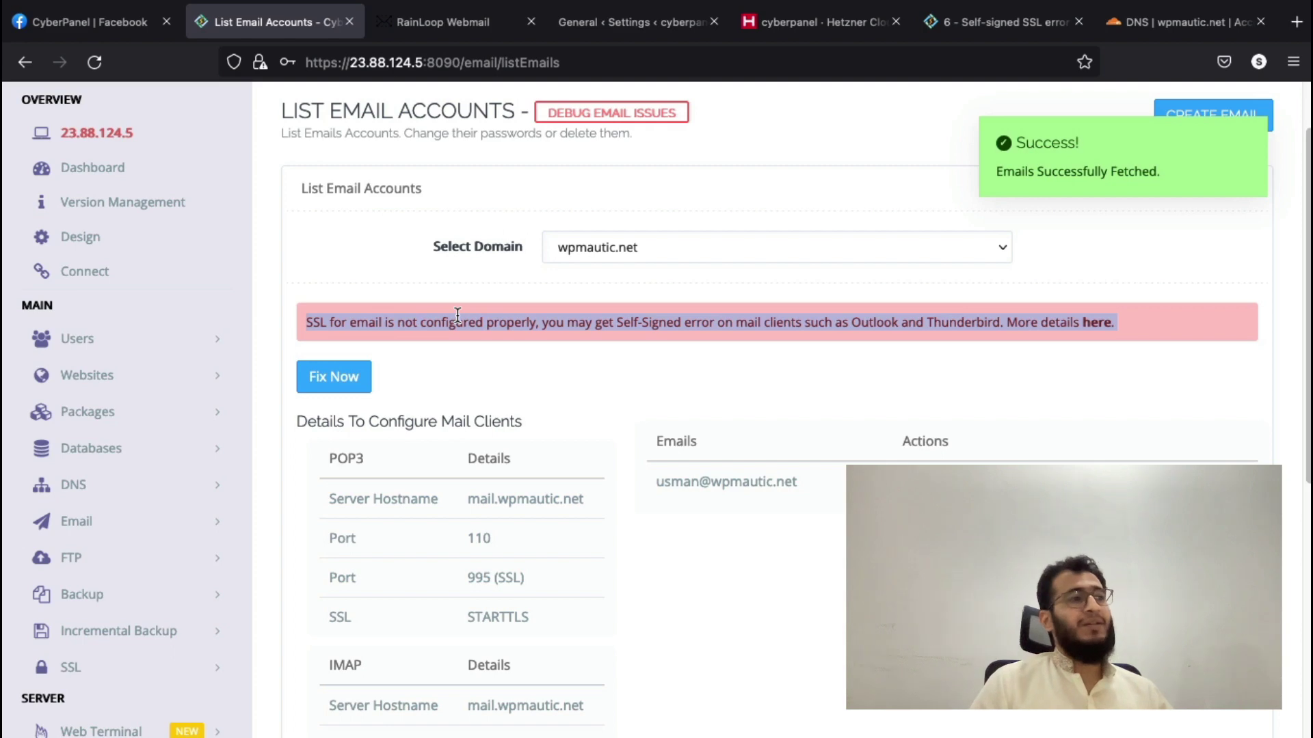
- Read the help article linked from the SSL warning, then go back to the list
click(1104, 329)
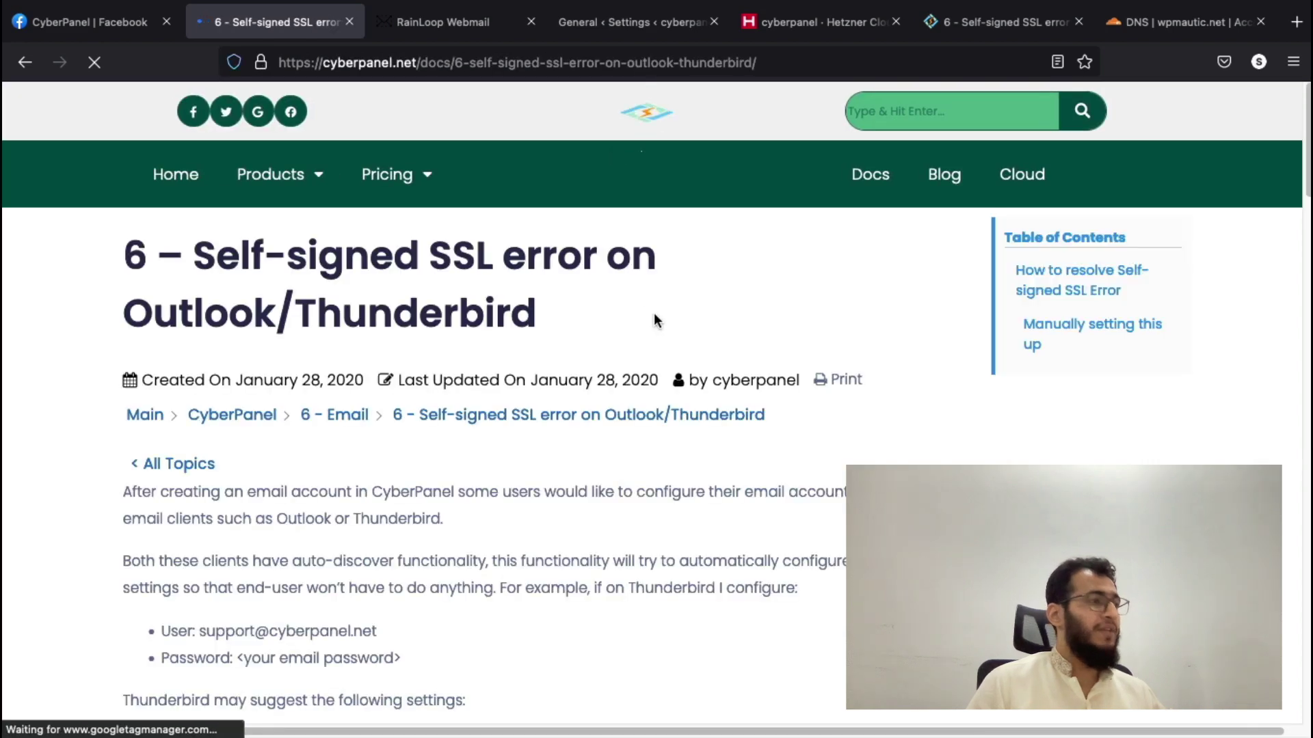
scroll(653, 322, down, 15)
scroll(645, 328, up, 2)
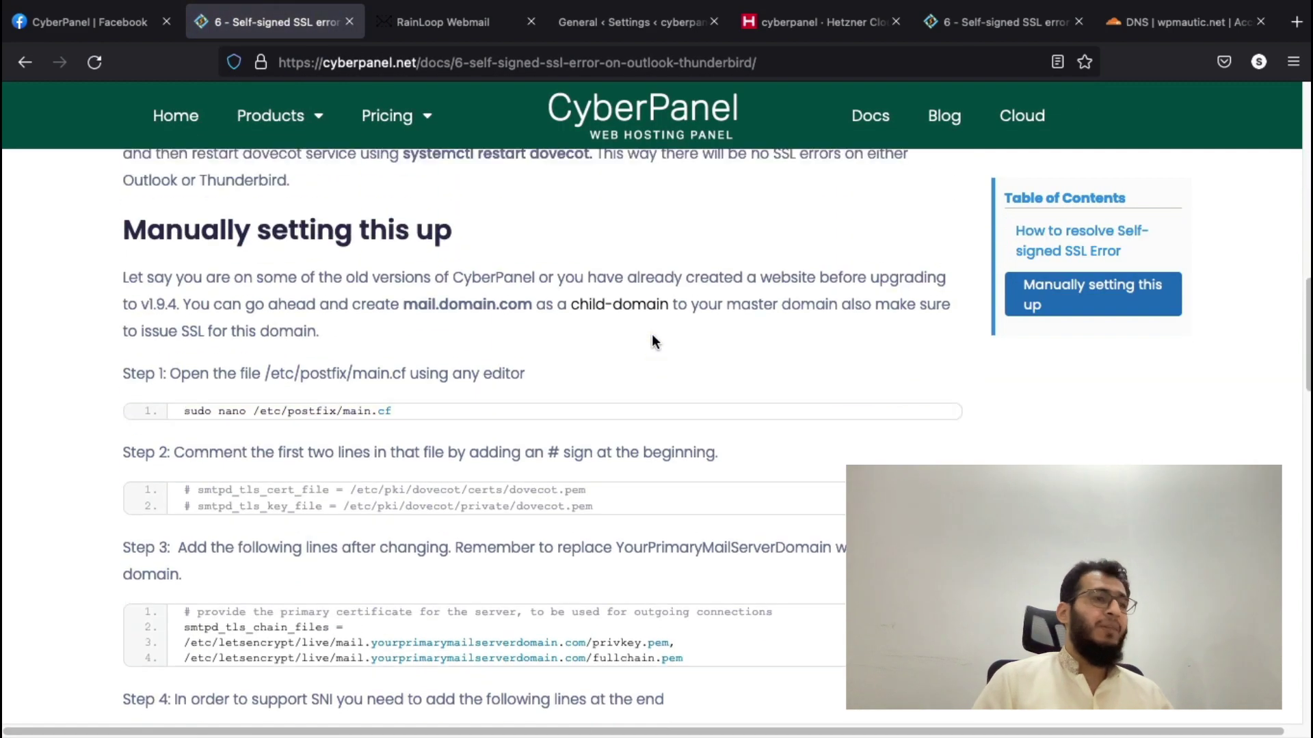
scroll(662, 347, down, 5)
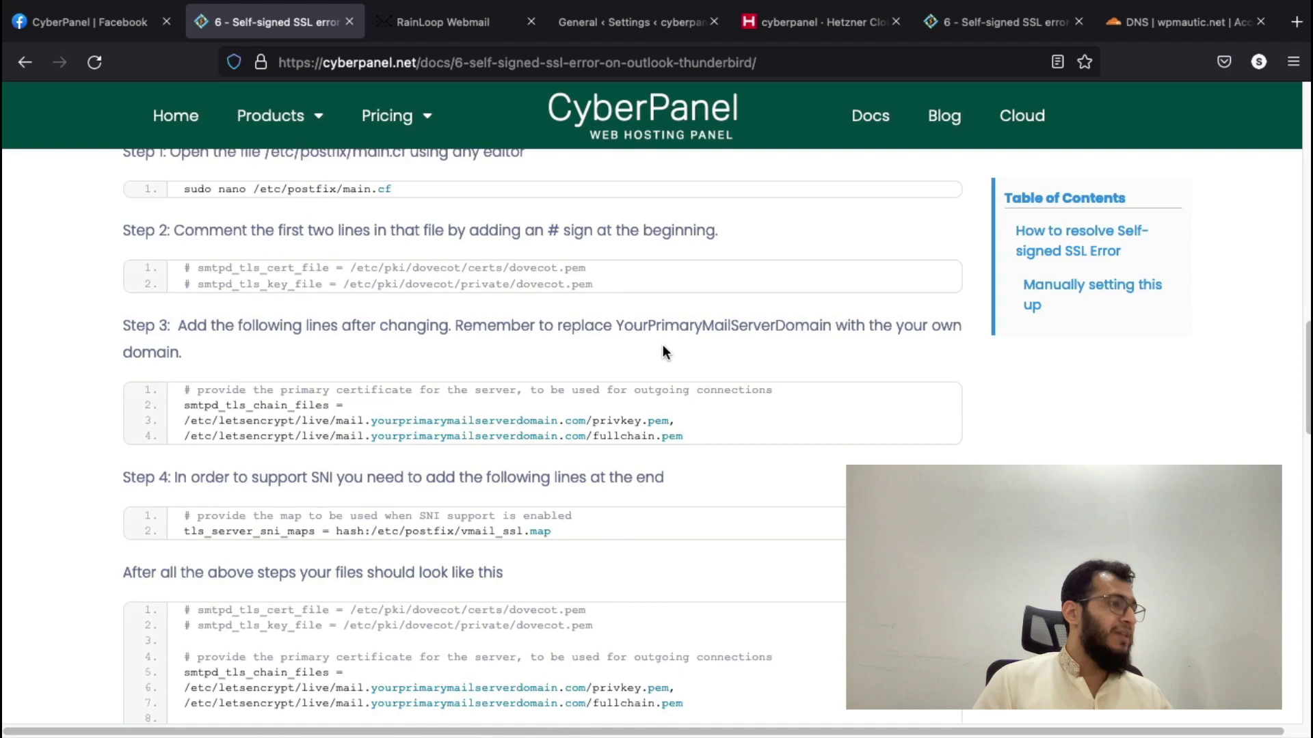
scroll(662, 345, down, 1)
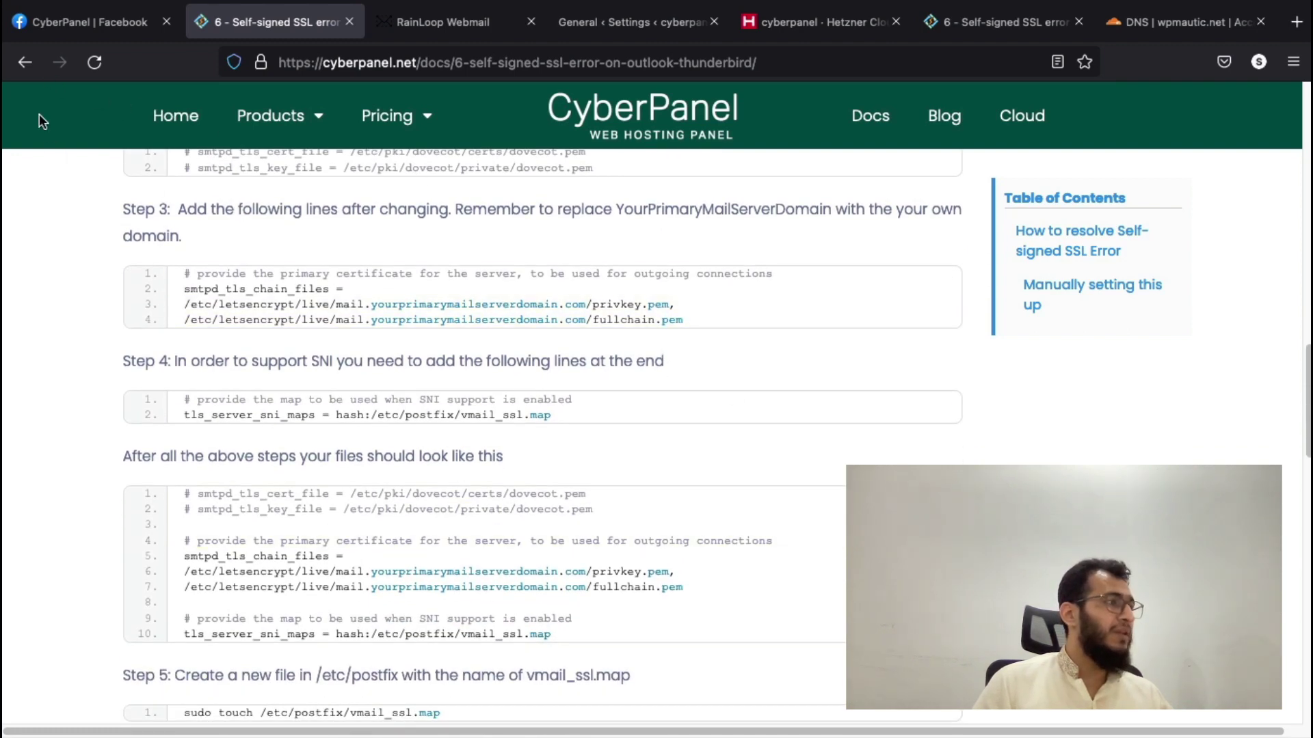
click(25, 63)
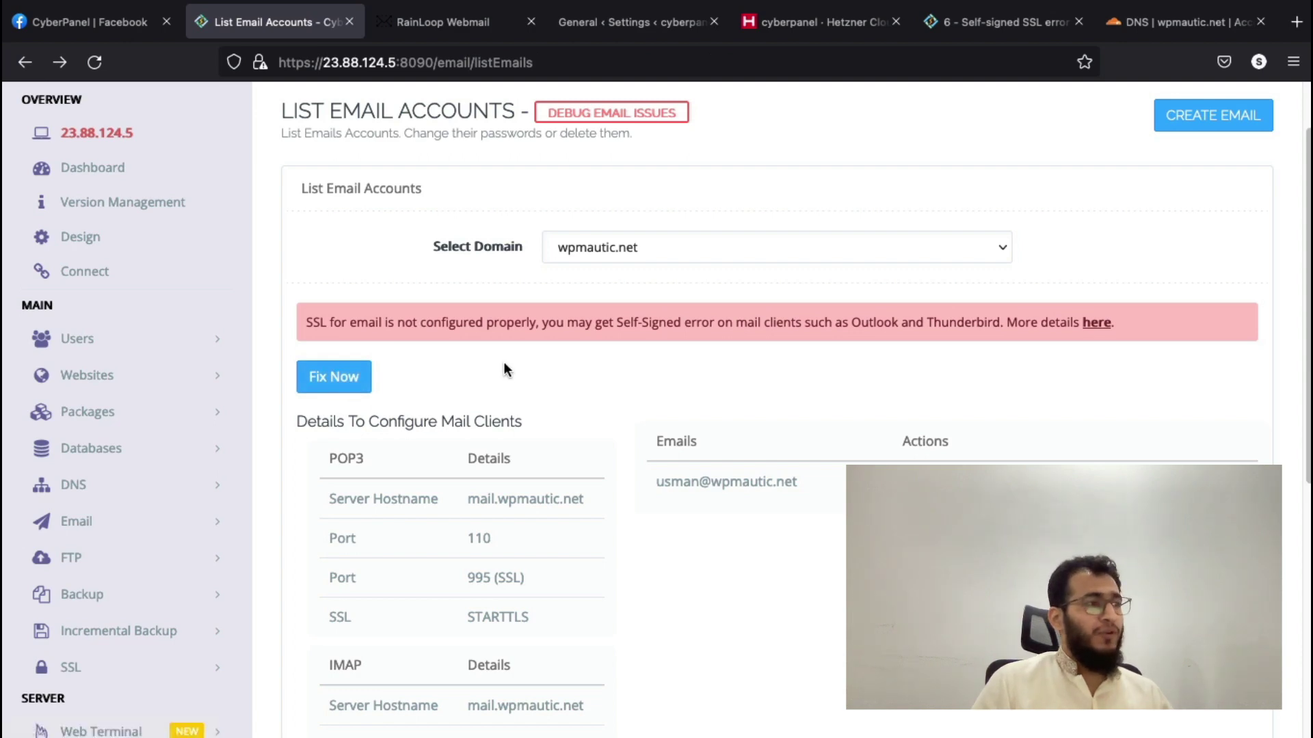
- Leave the Cloudflare mail A record (23.88.124.5) DNS only and run CyberPanel's email SSL Fix Now
click(1162, 21)
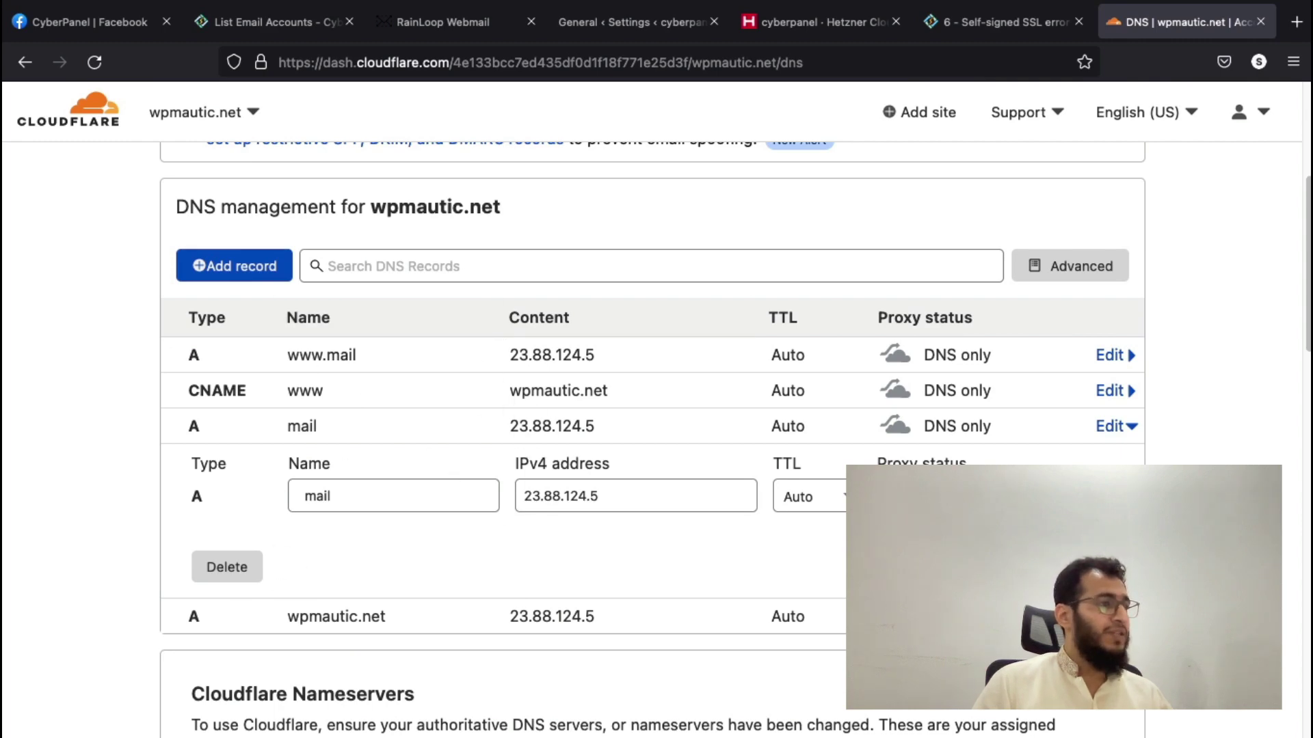
click(952, 426)
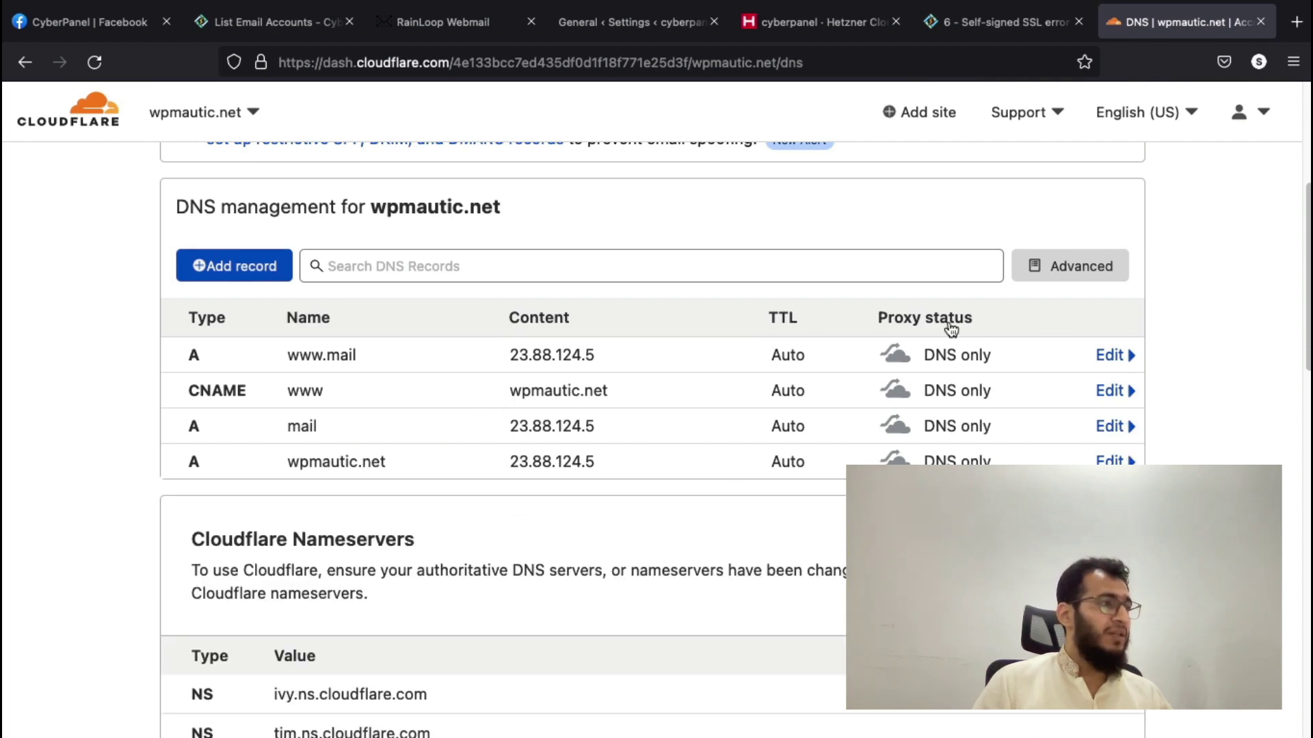
click(240, 23)
scroll(380, 337, down, 1)
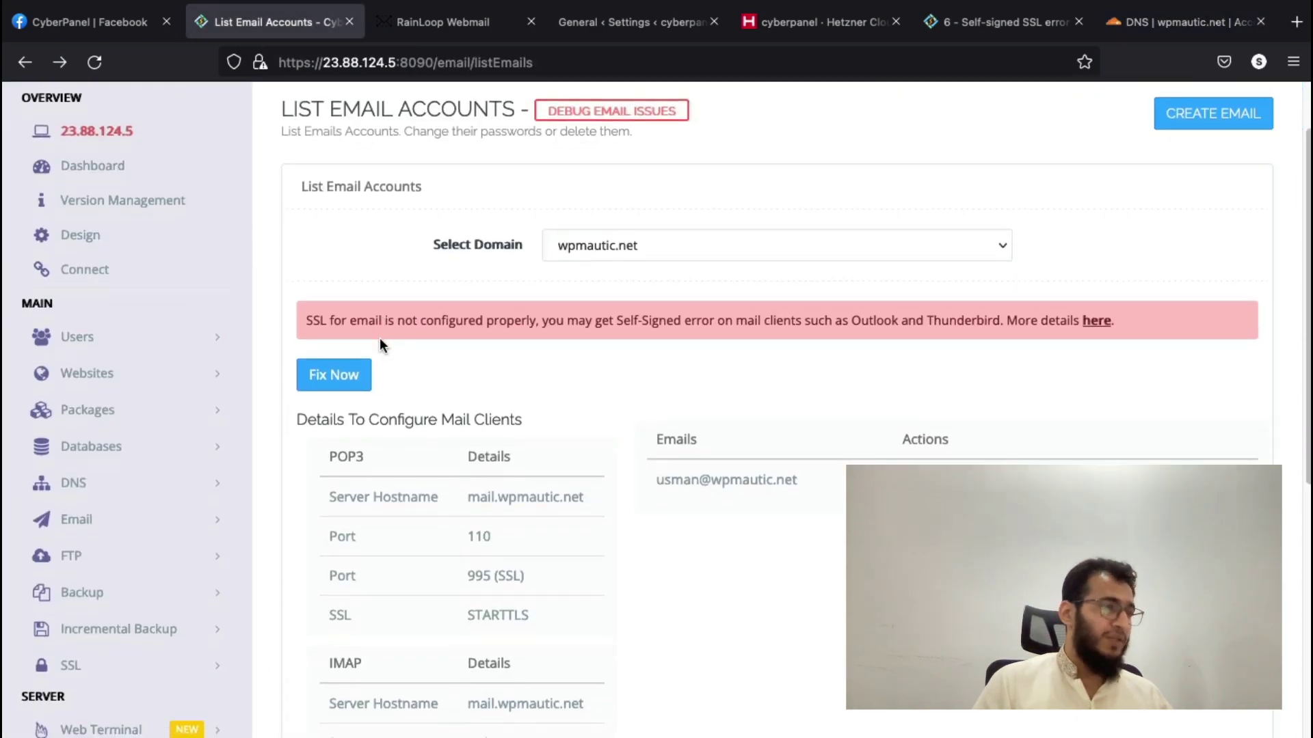
scroll(380, 337, down, 2)
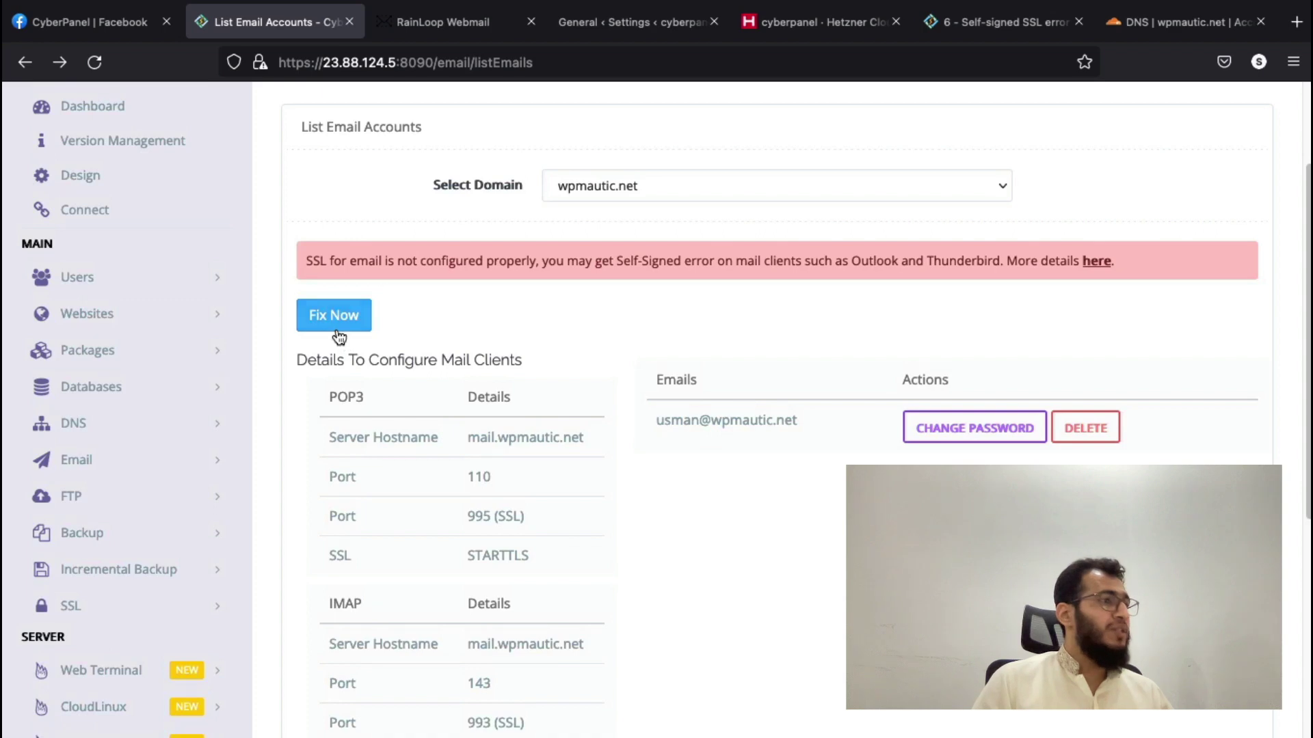
click(336, 323)
scroll(637, 353, up, 4)
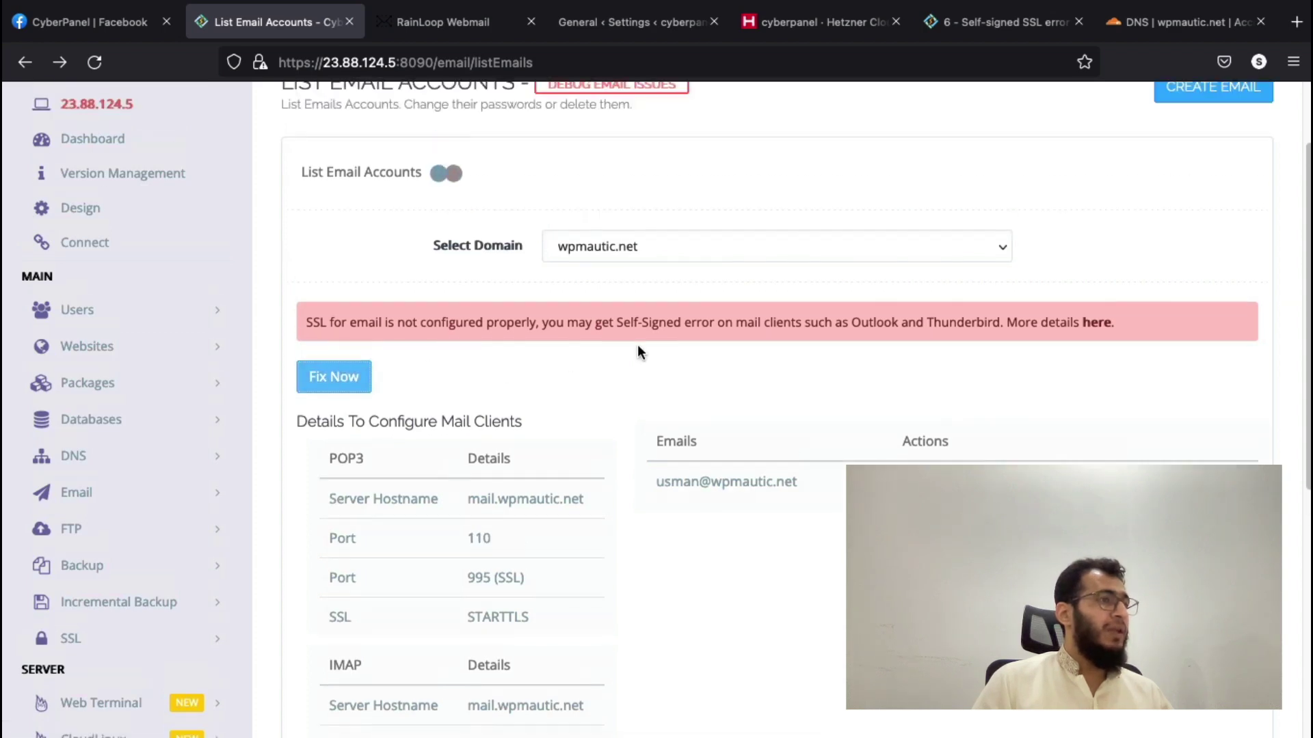
- Read CyberPanel's self-signed SSL docs (manual Postfix steps) in a new tab, then return to the email accounts
right_click(1101, 428)
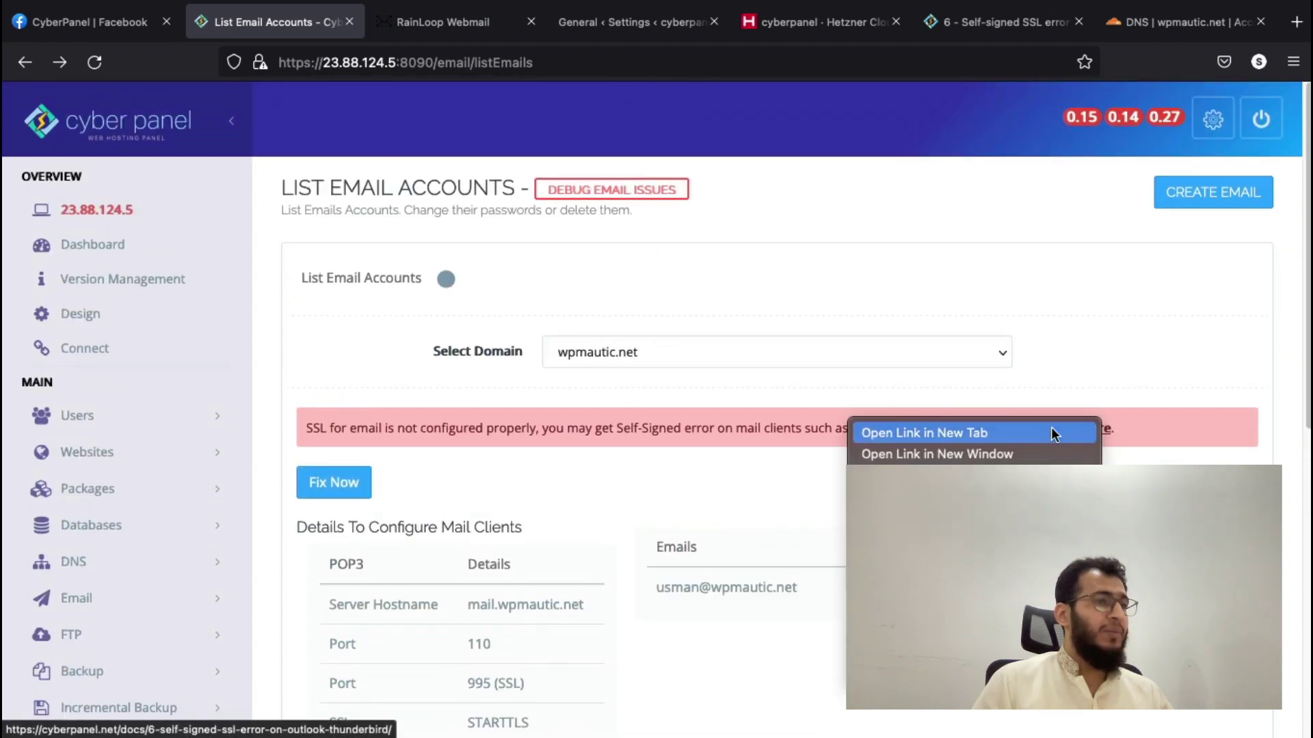
click(1056, 430)
click(415, 31)
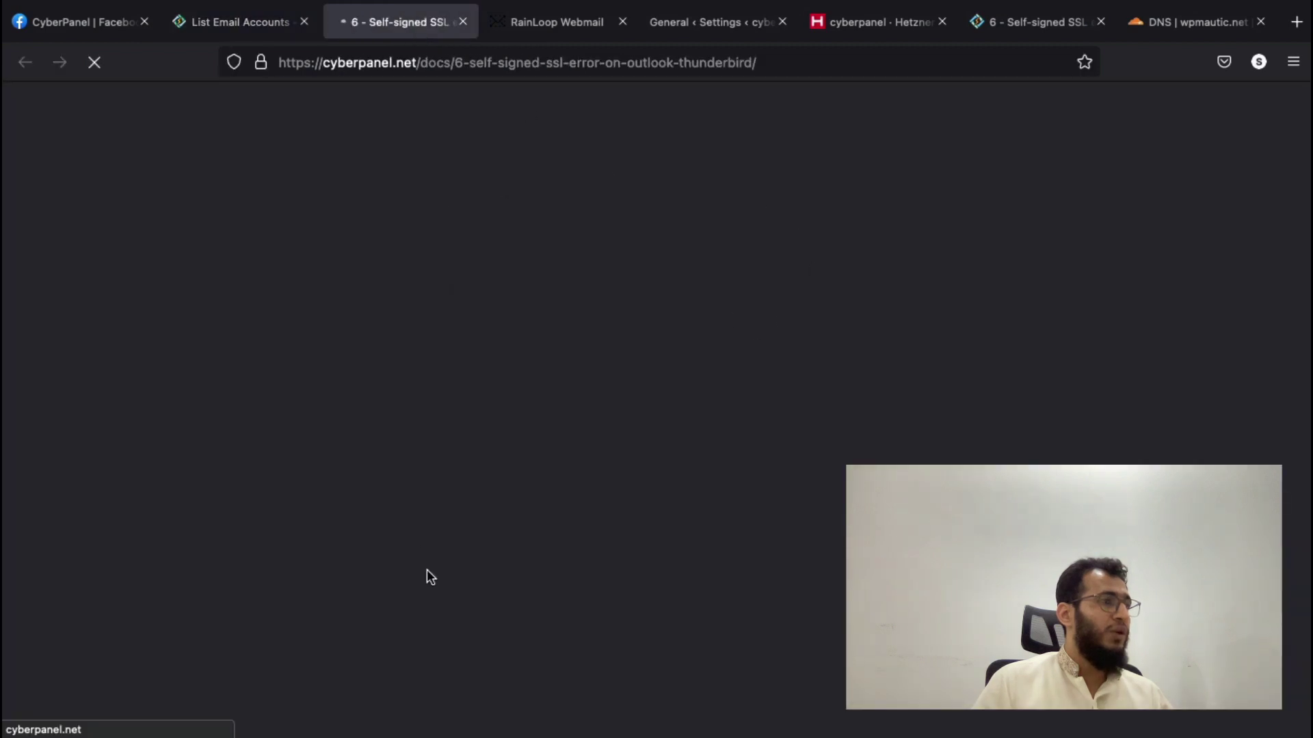
scroll(683, 346, down, 8)
scroll(579, 440, down, 3)
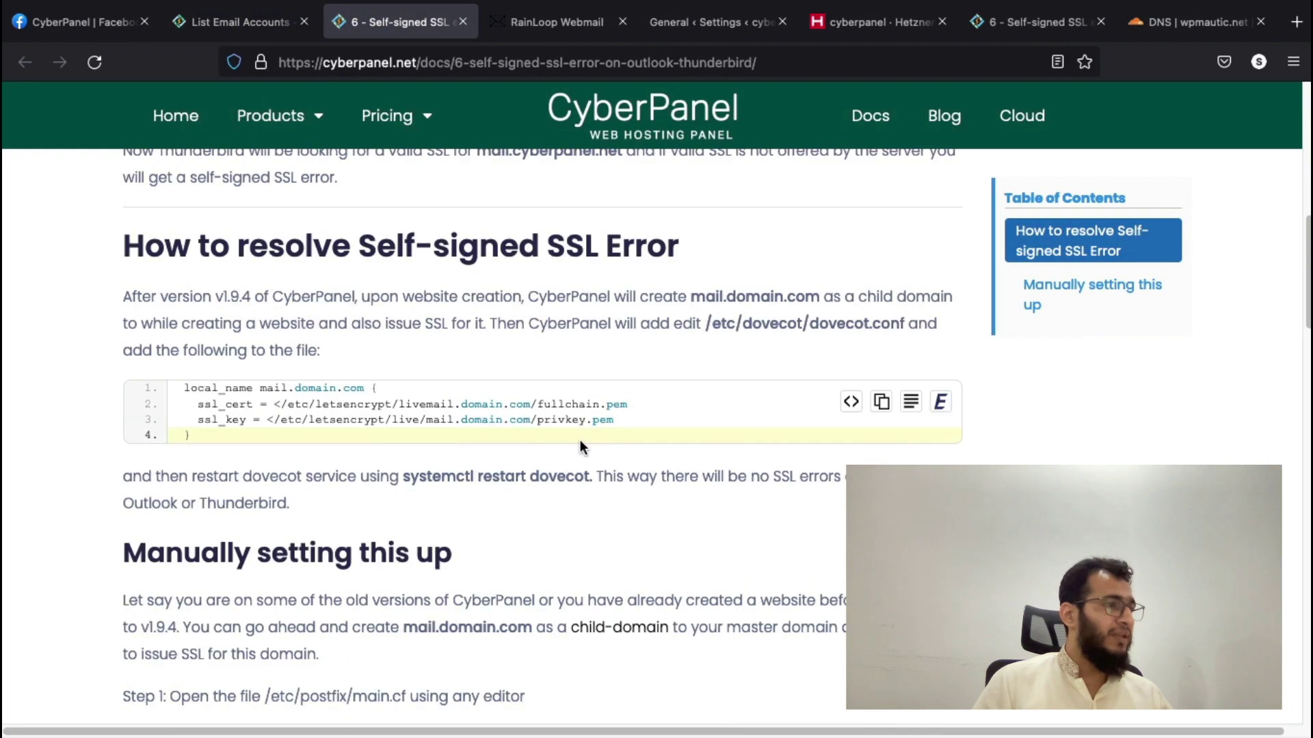
scroll(588, 440, down, 2)
scroll(533, 465, down, 2)
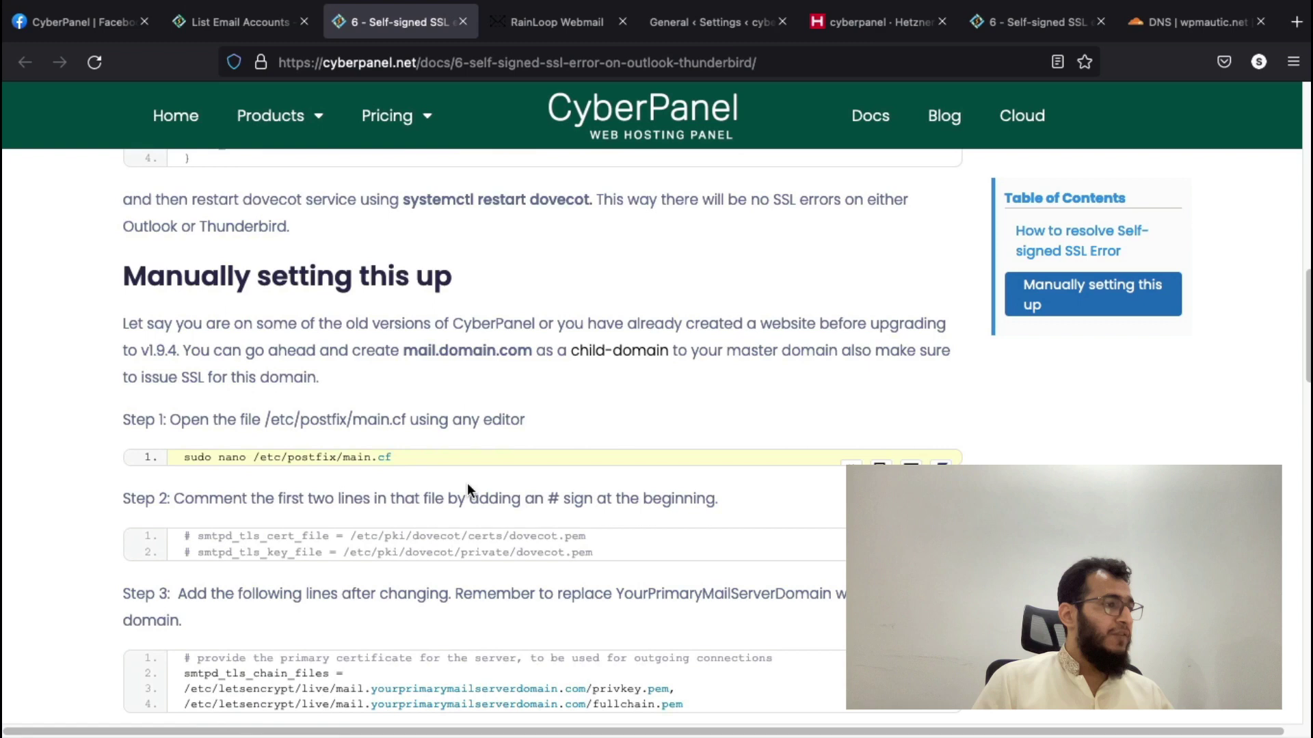
scroll(536, 544, down, 1)
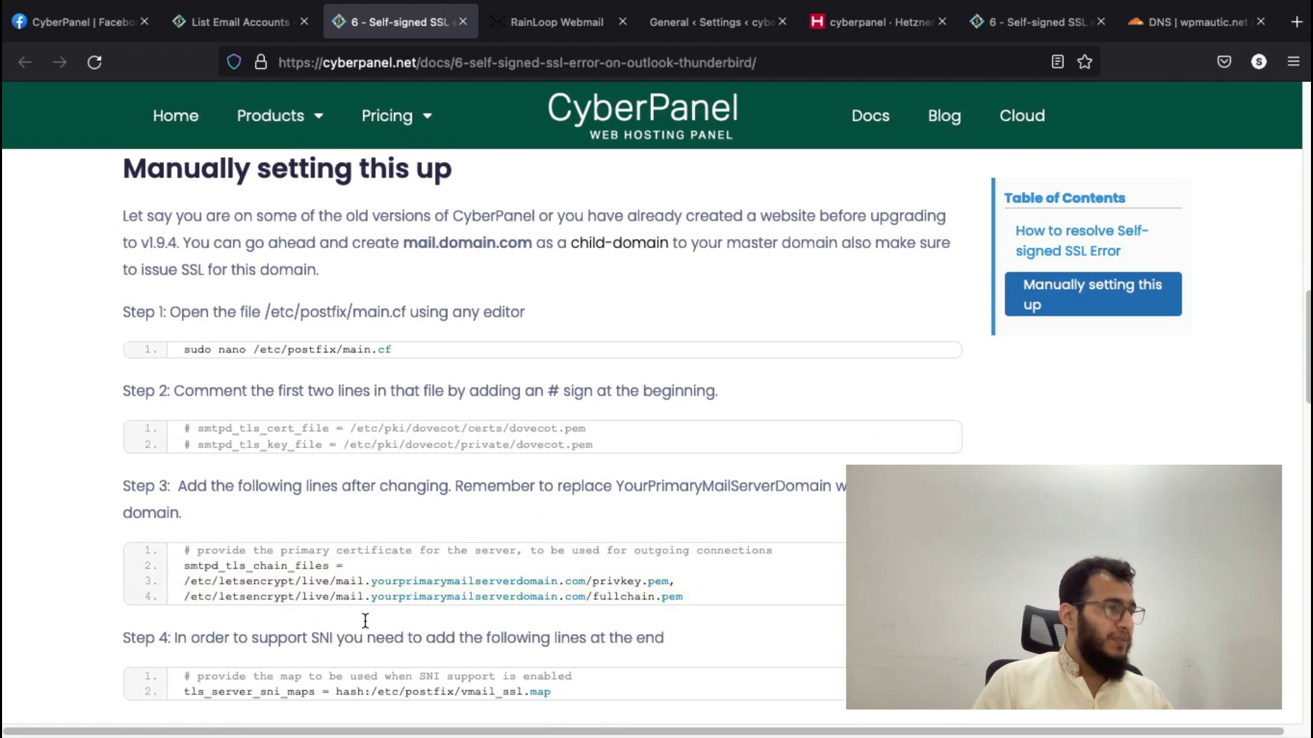
scroll(270, 593, down, 2)
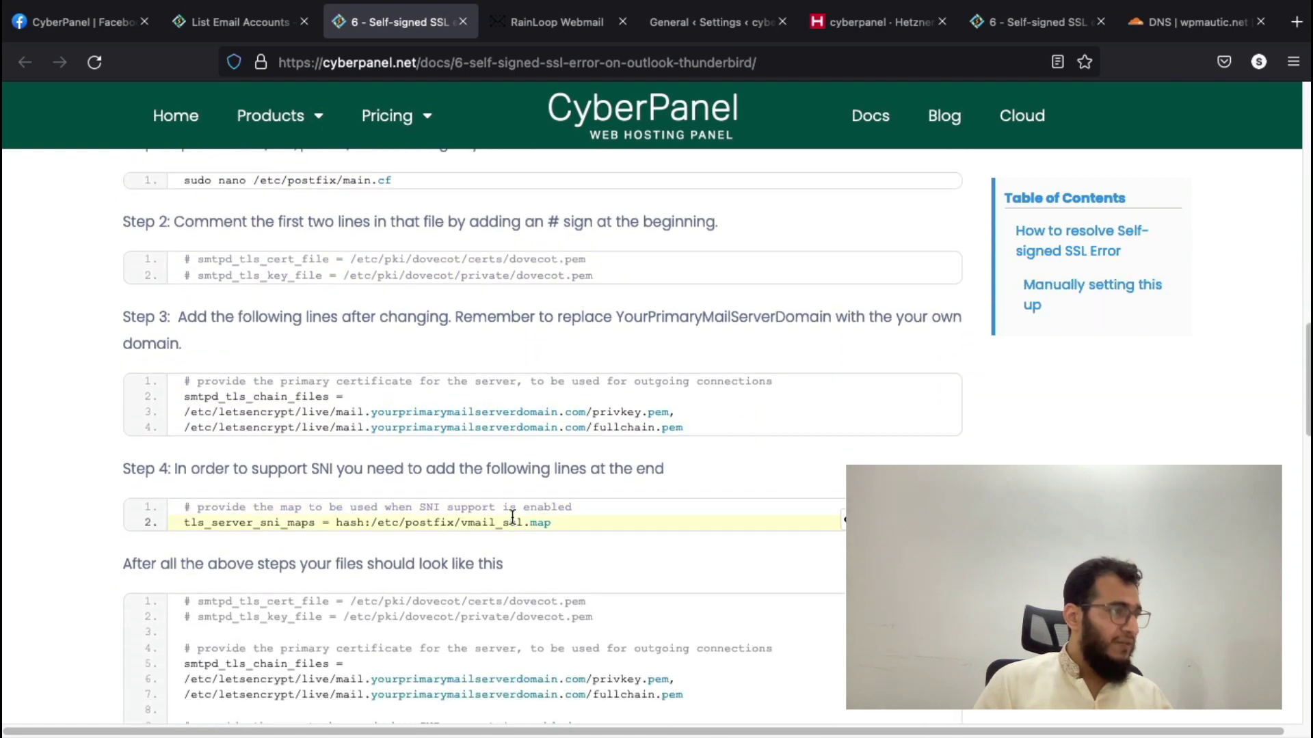
scroll(510, 520, down, 2)
scroll(494, 593, down, 2)
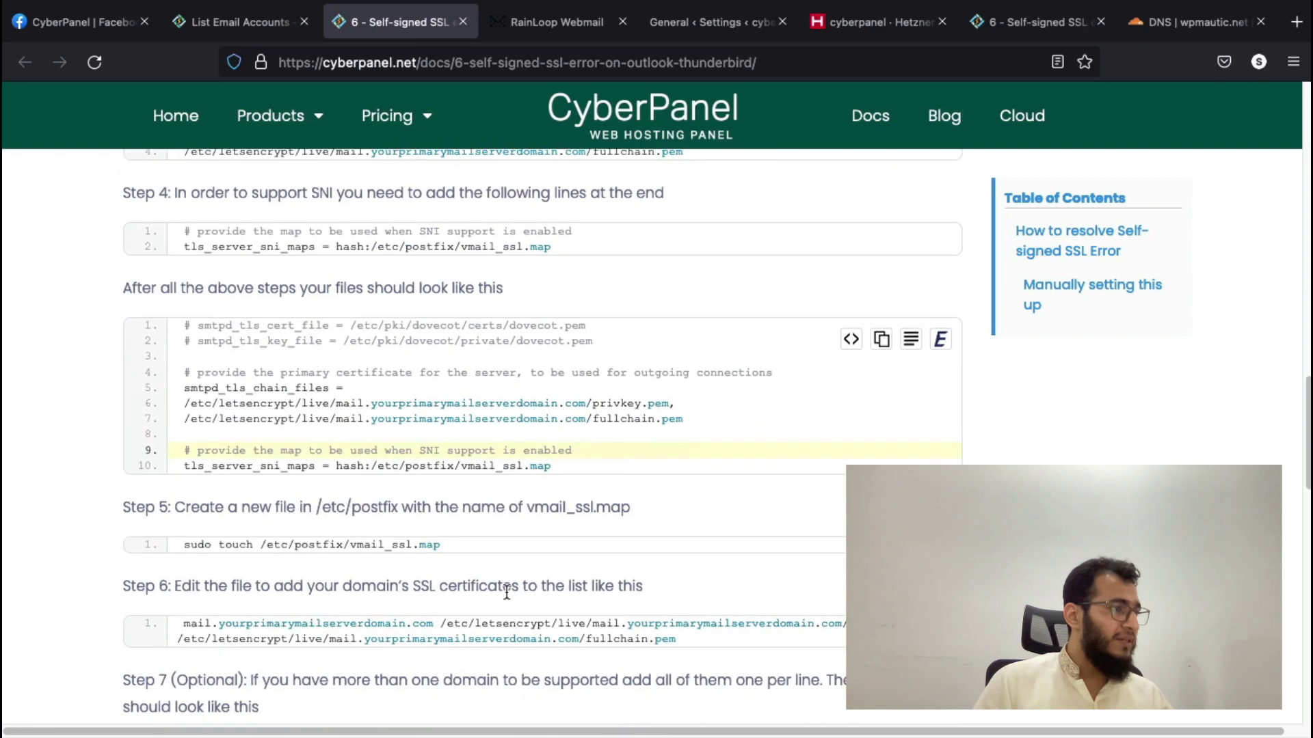
scroll(506, 592, down, 1)
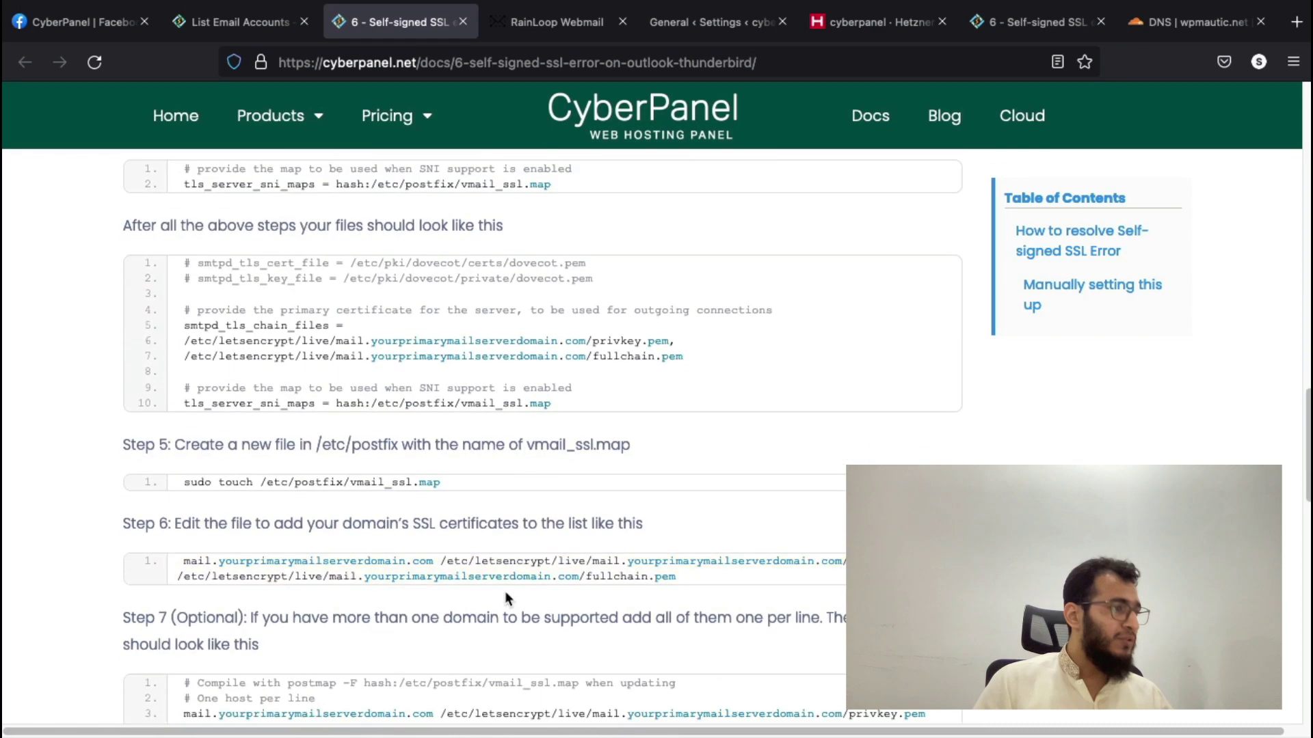
click(216, 27)
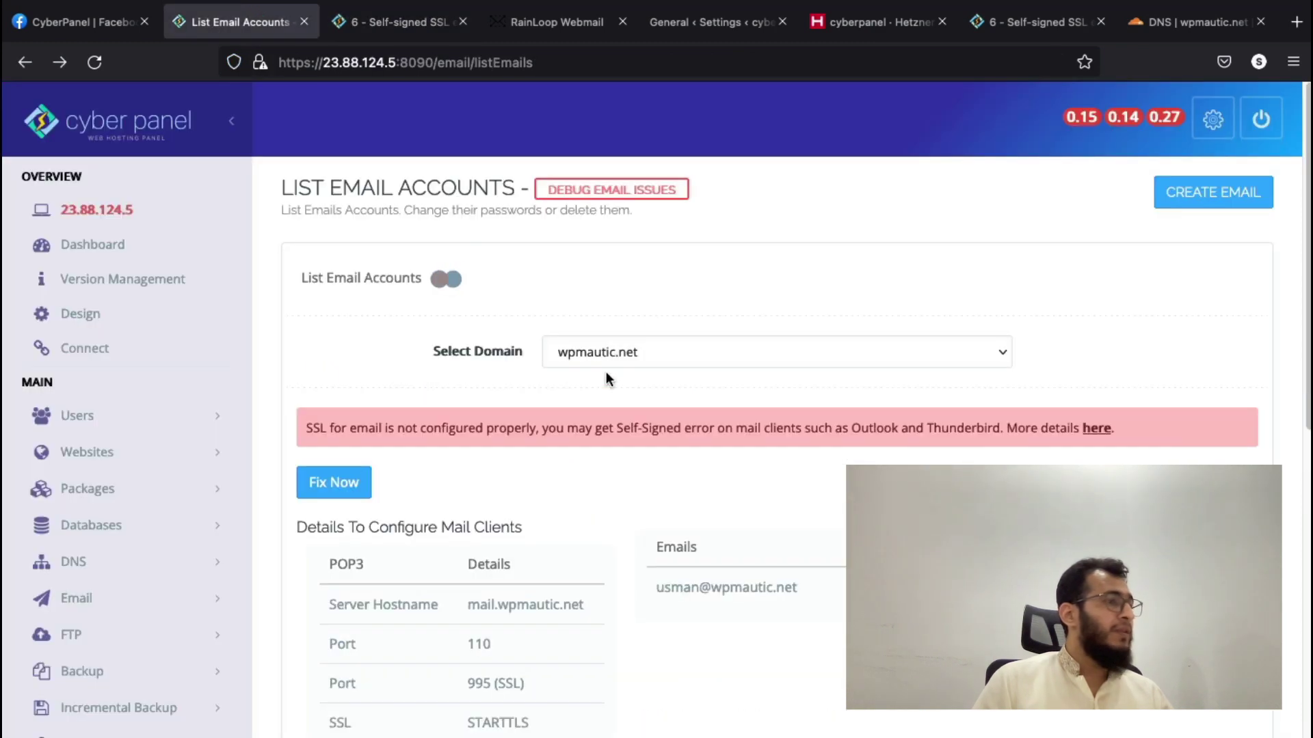
- Sign in to RainLoop Webmail with the new wpmautic.net mailbox address and its password
click(555, 28)
double_click(592, 316)
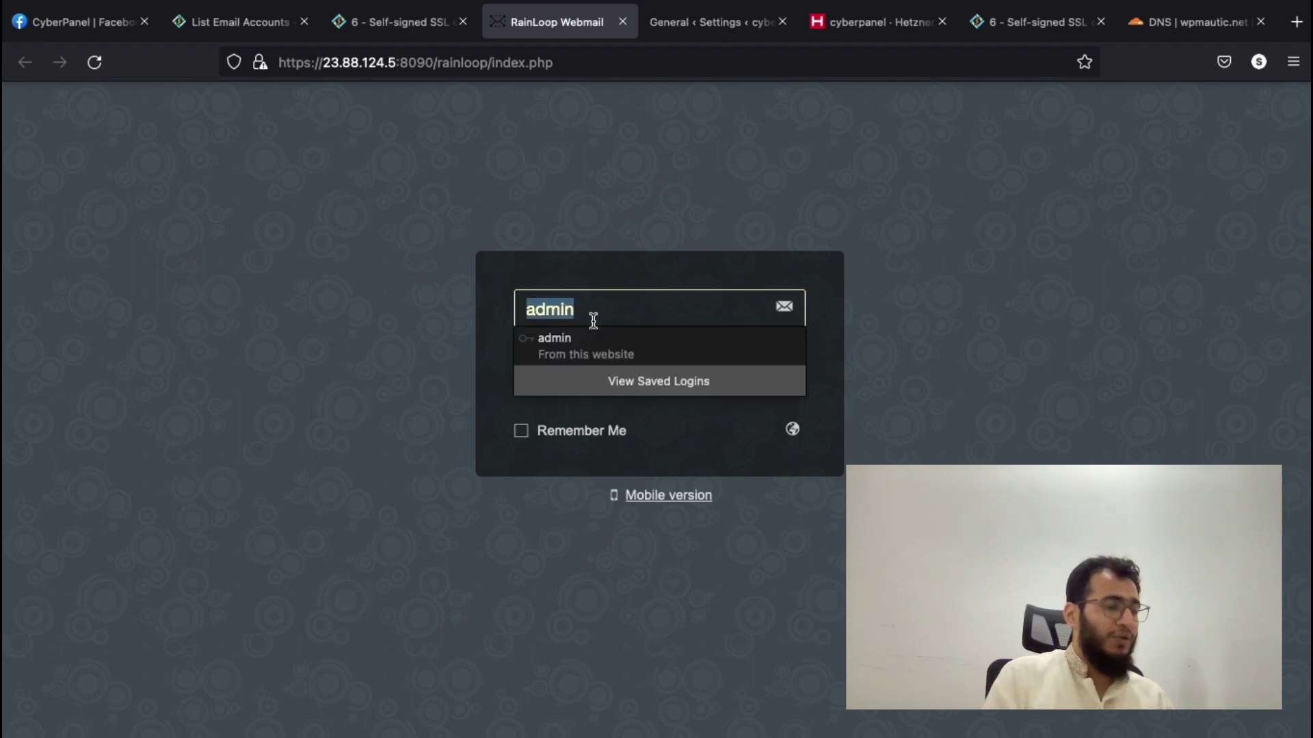
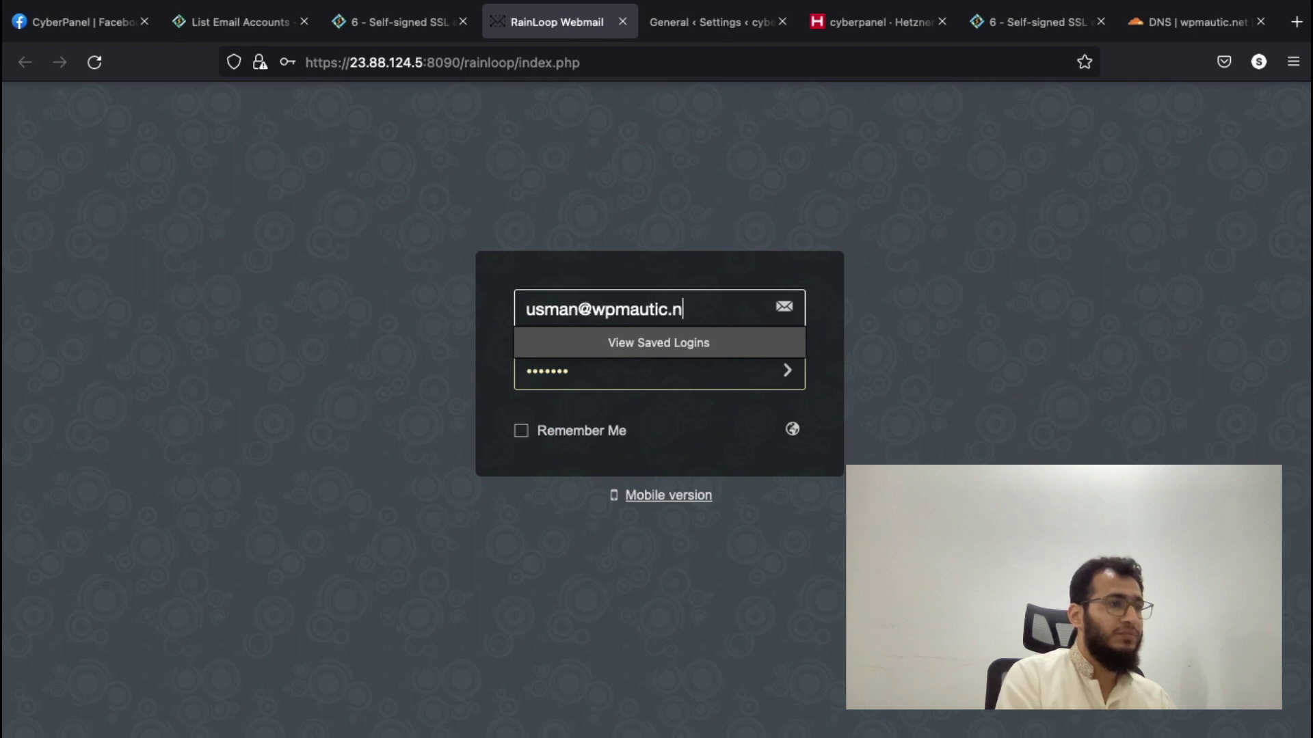
key(Tab)
text(••••••••)
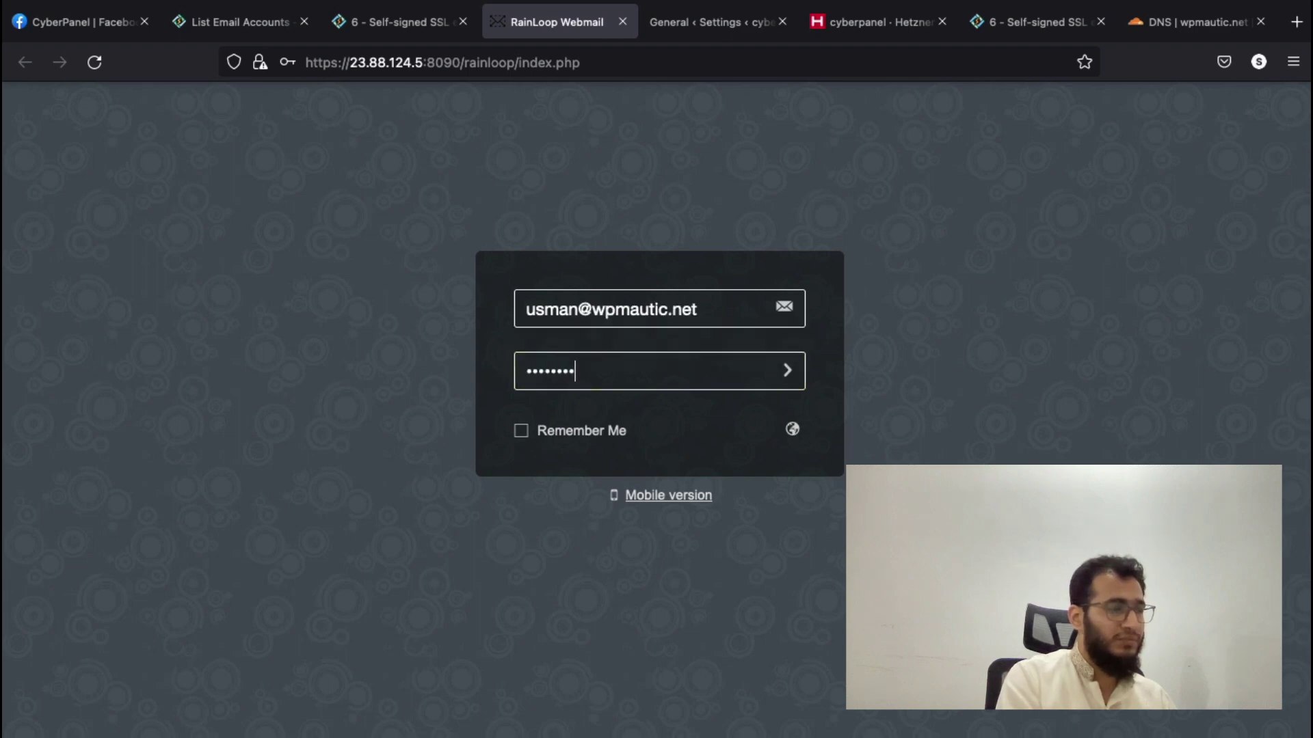
text(•)
click(787, 370)
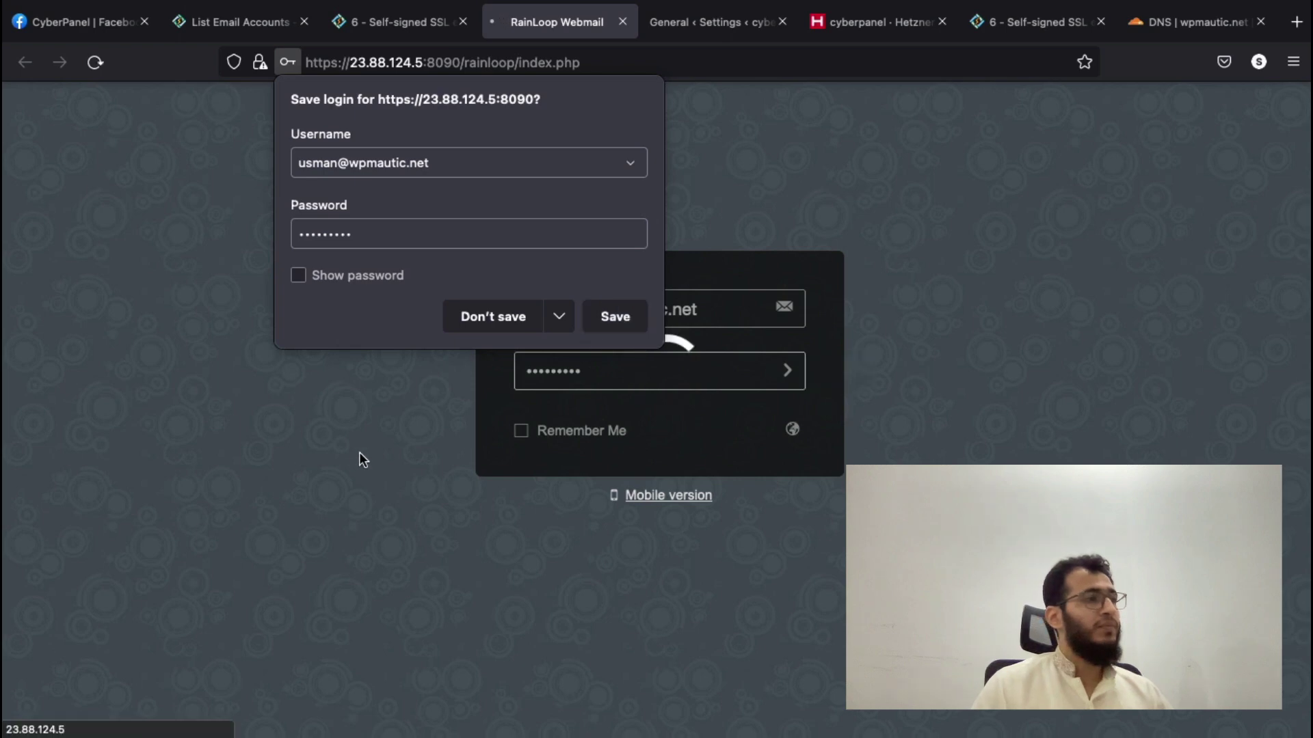
- Save the webmail login, close the SSL guide tab, and check WP Mail SMTP settings before returning to CyberPanel
click(610, 316)
click(393, 28)
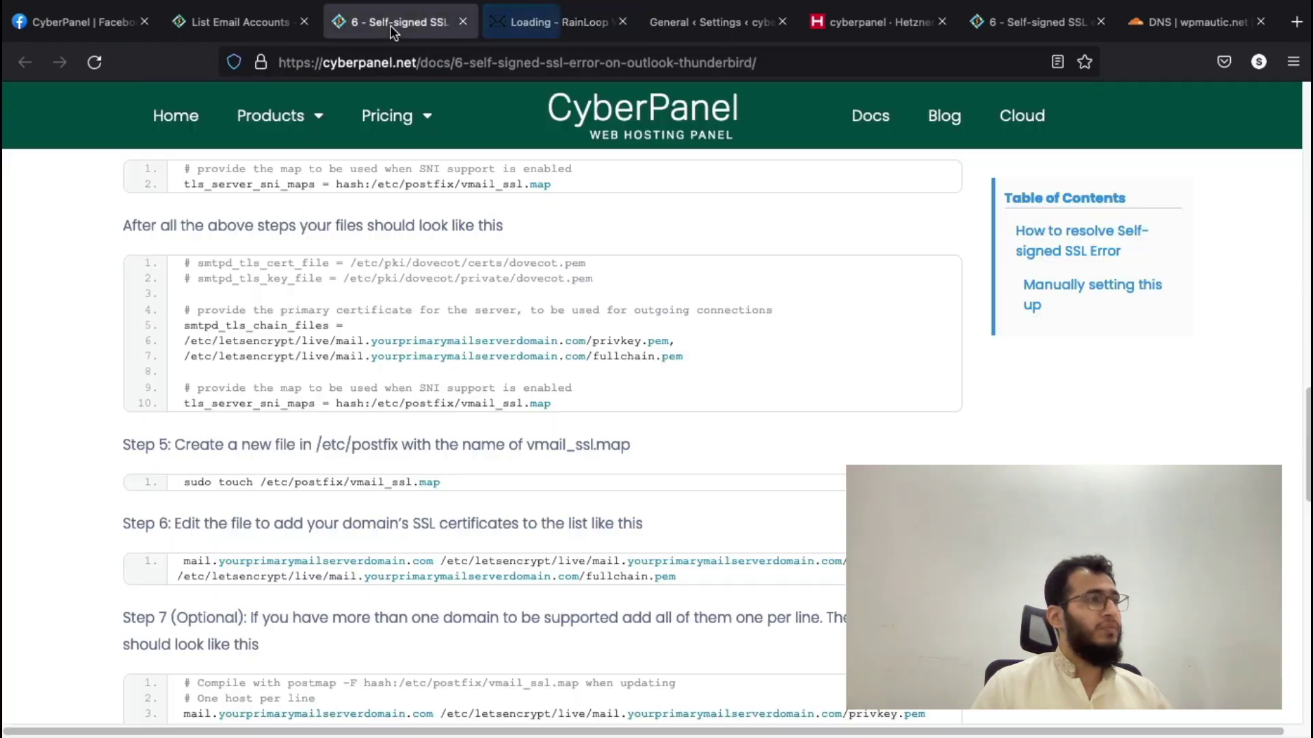
click(465, 22)
click(261, 21)
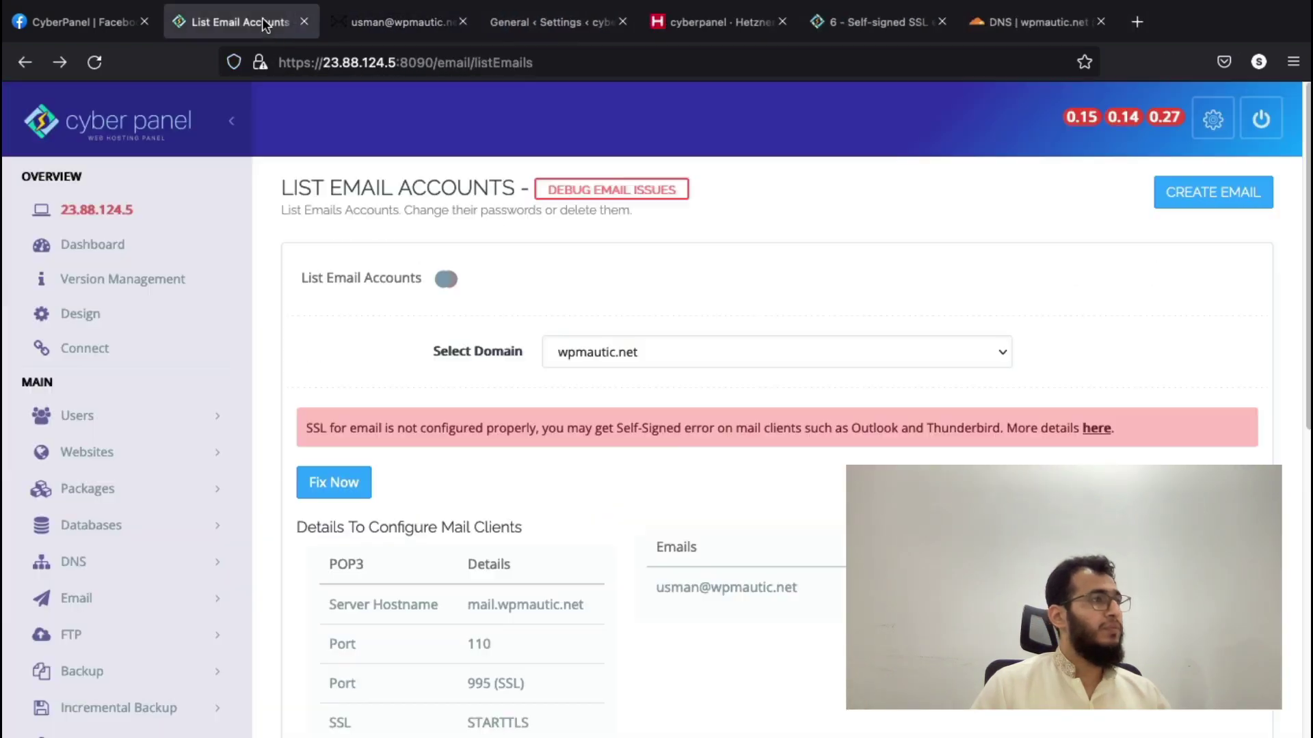
click(626, 27)
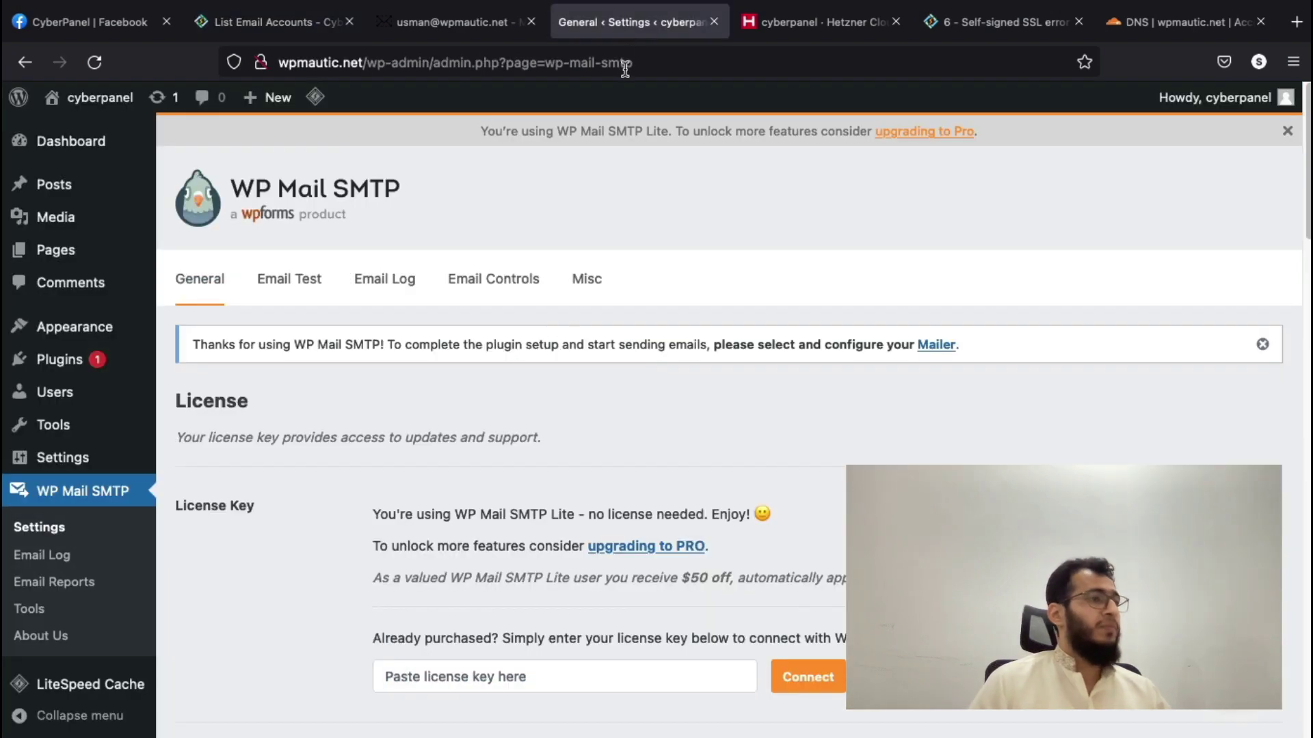
scroll(601, 240, down, 1)
scroll(561, 216, up, 1)
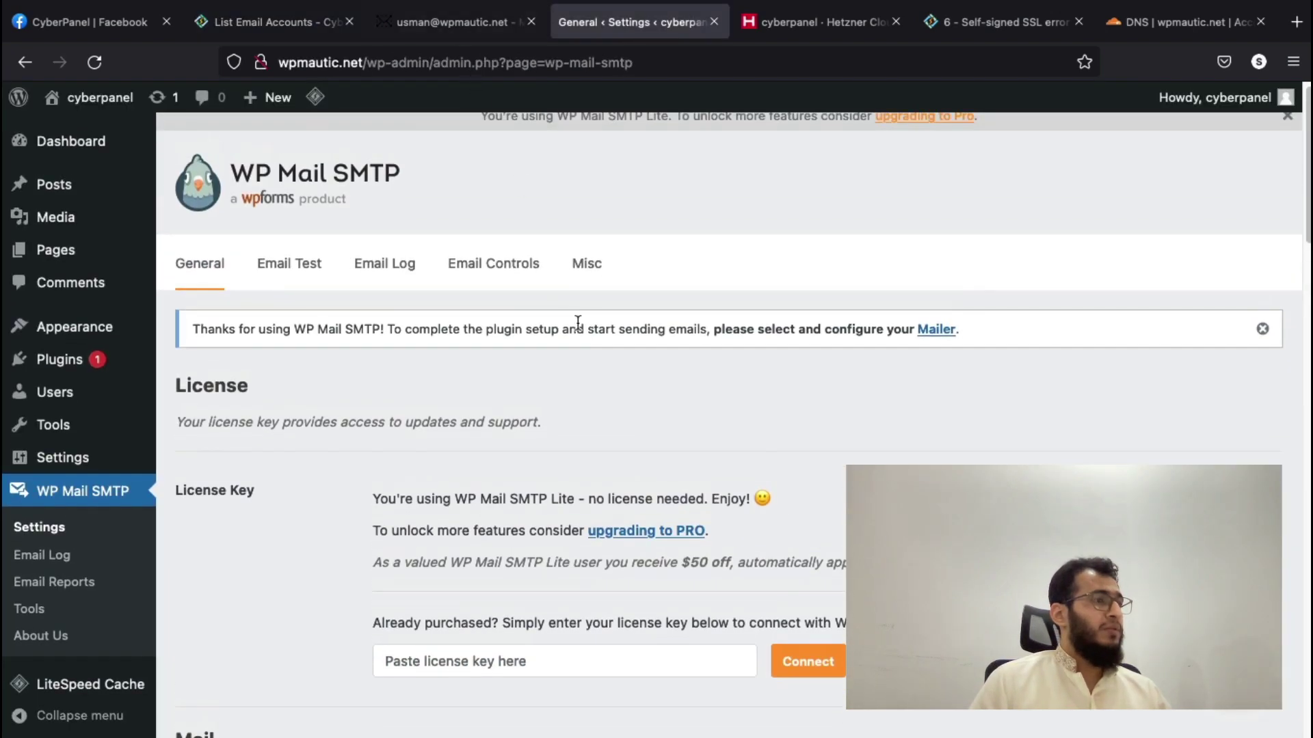
click(249, 23)
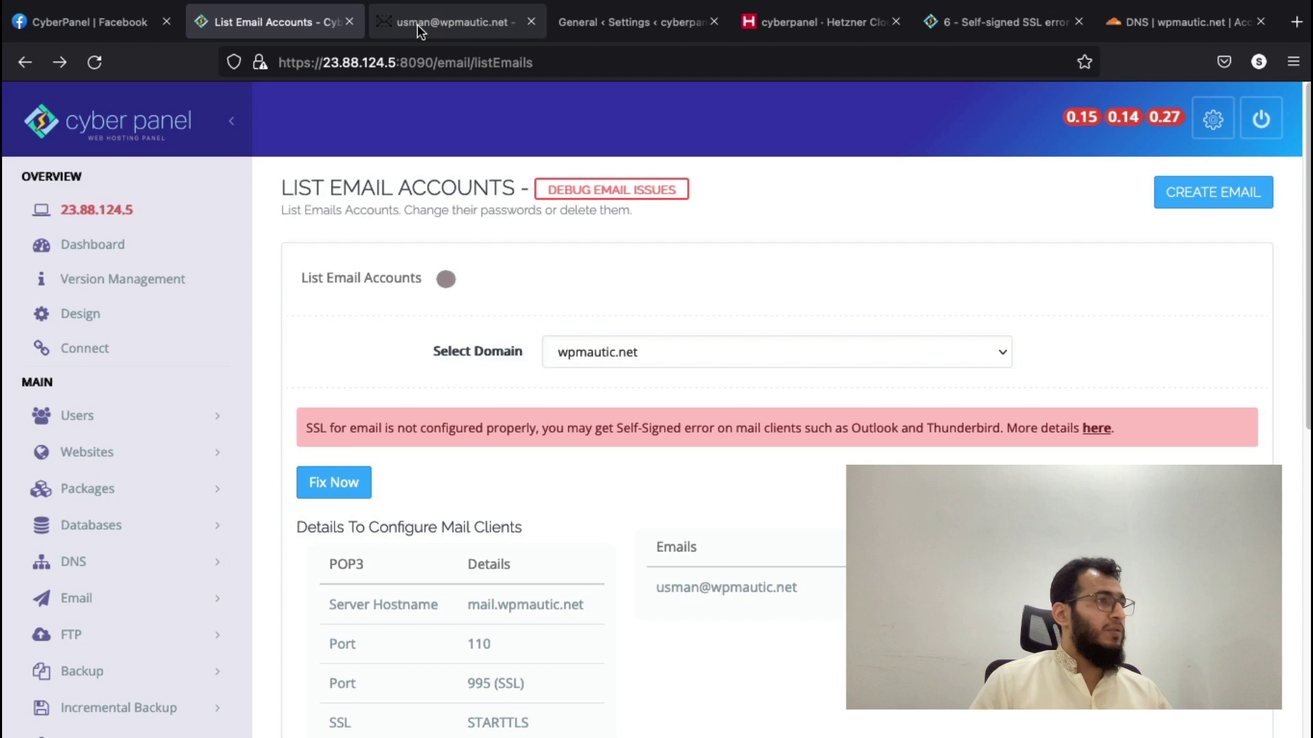
- Open CyberPanel's DNS Add/Delete Records page in a new tab
scroll(149, 420, down, 2)
click(138, 433)
scroll(138, 438, down, 2)
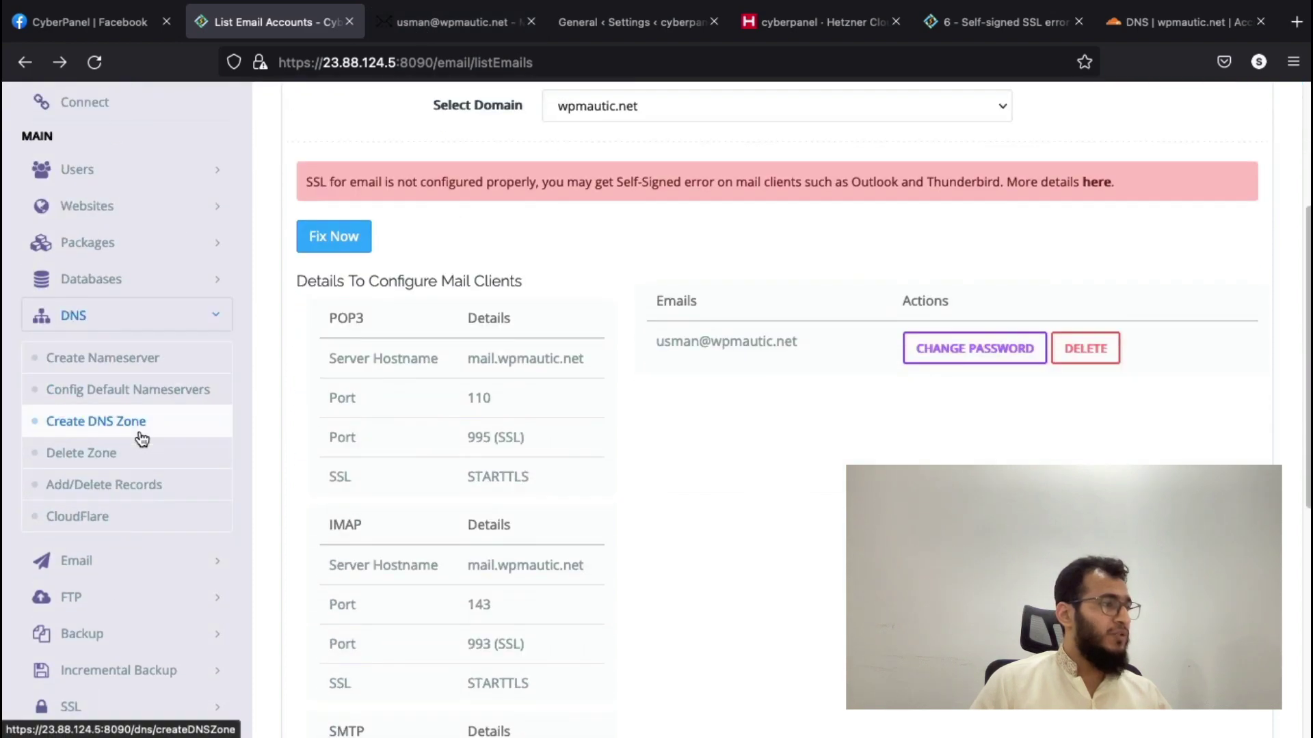
right_click(129, 492)
click(186, 480)
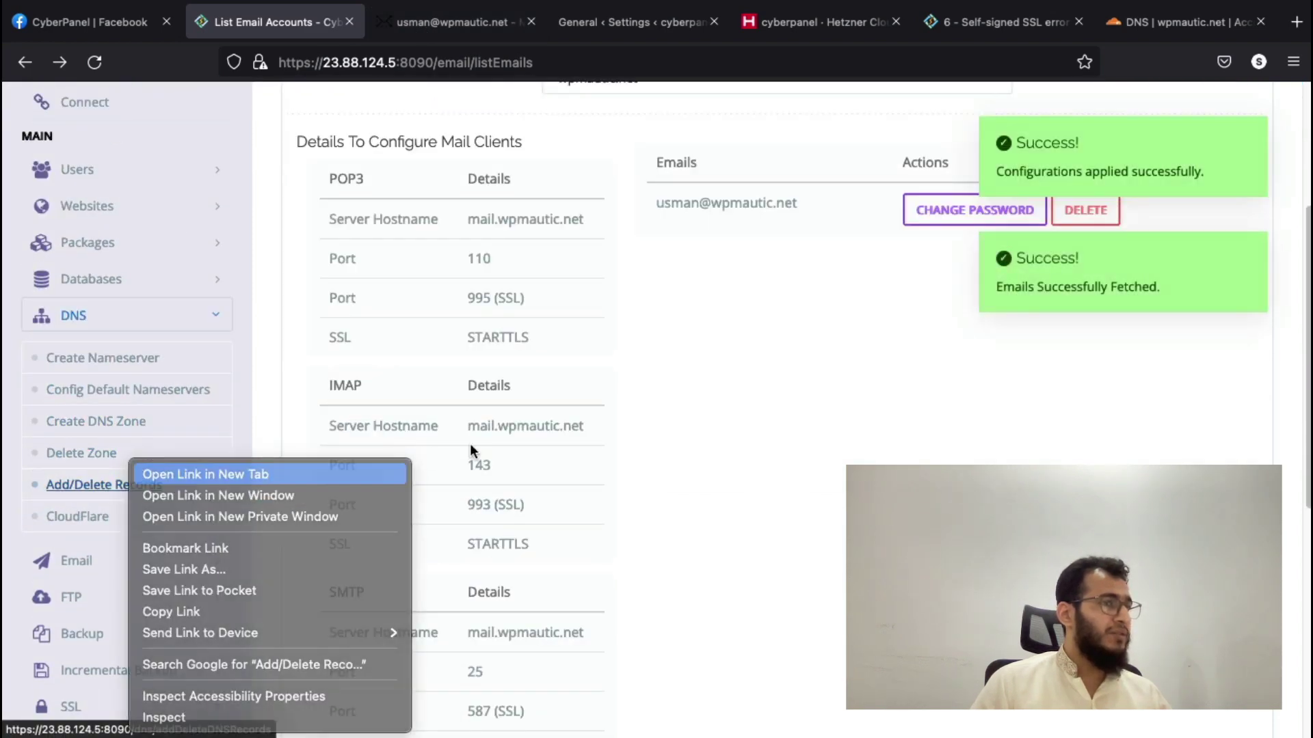
scroll(533, 453, up, 4)
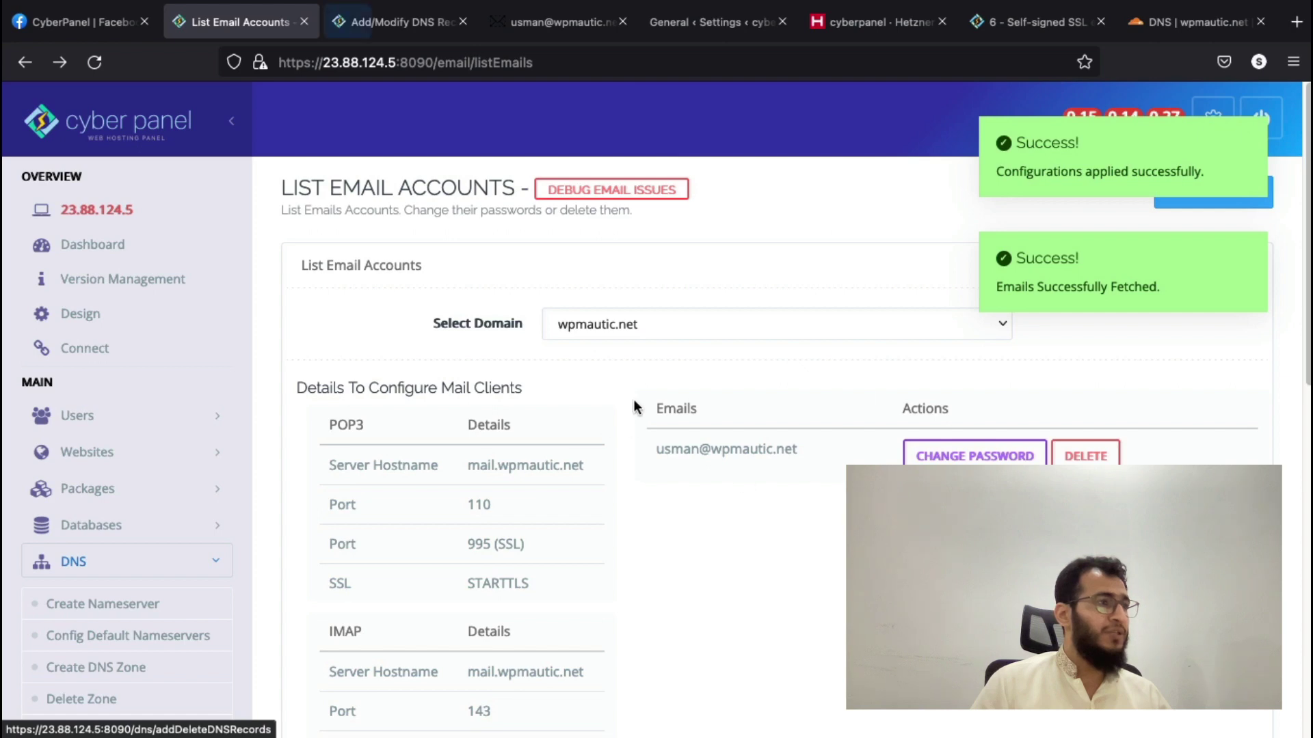
- Load wpmautic.net's TXT records in CyberPanel and select the SPF value v=spf1 a mx ip4:23.88.124.5 ~all
click(400, 24)
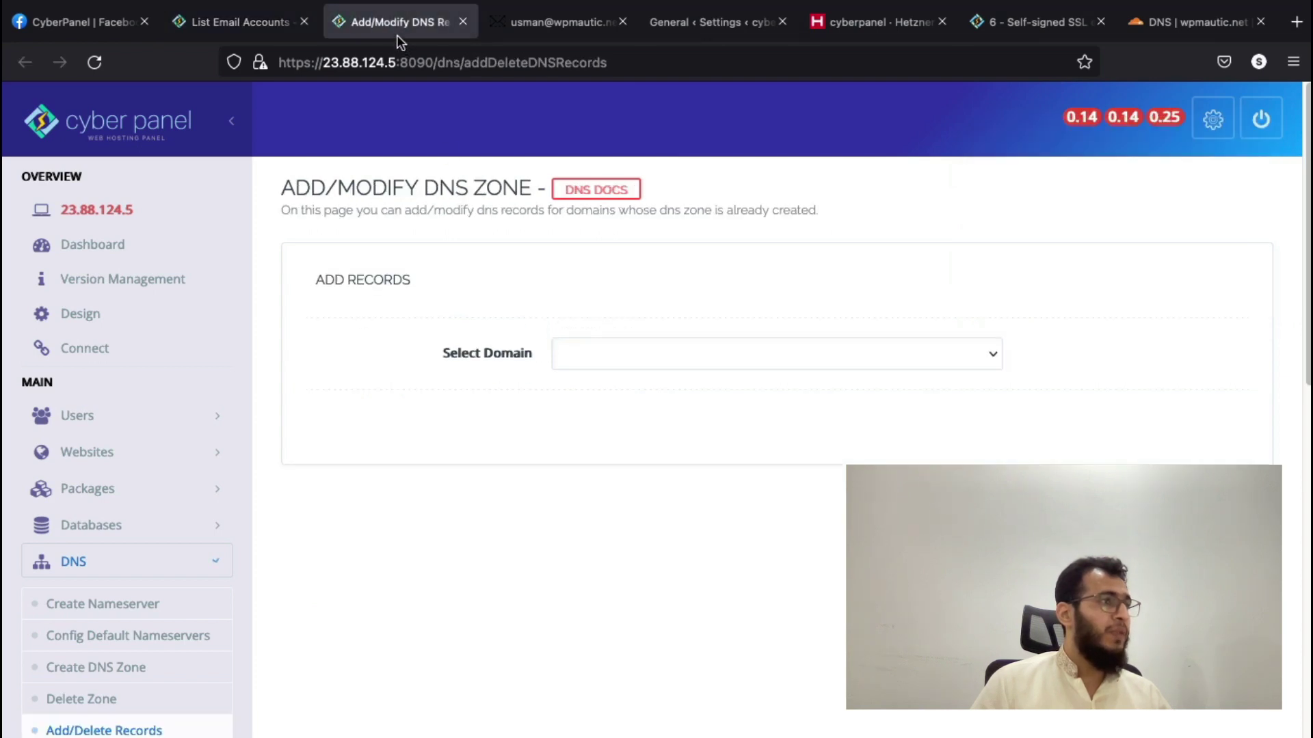
click(600, 362)
click(601, 375)
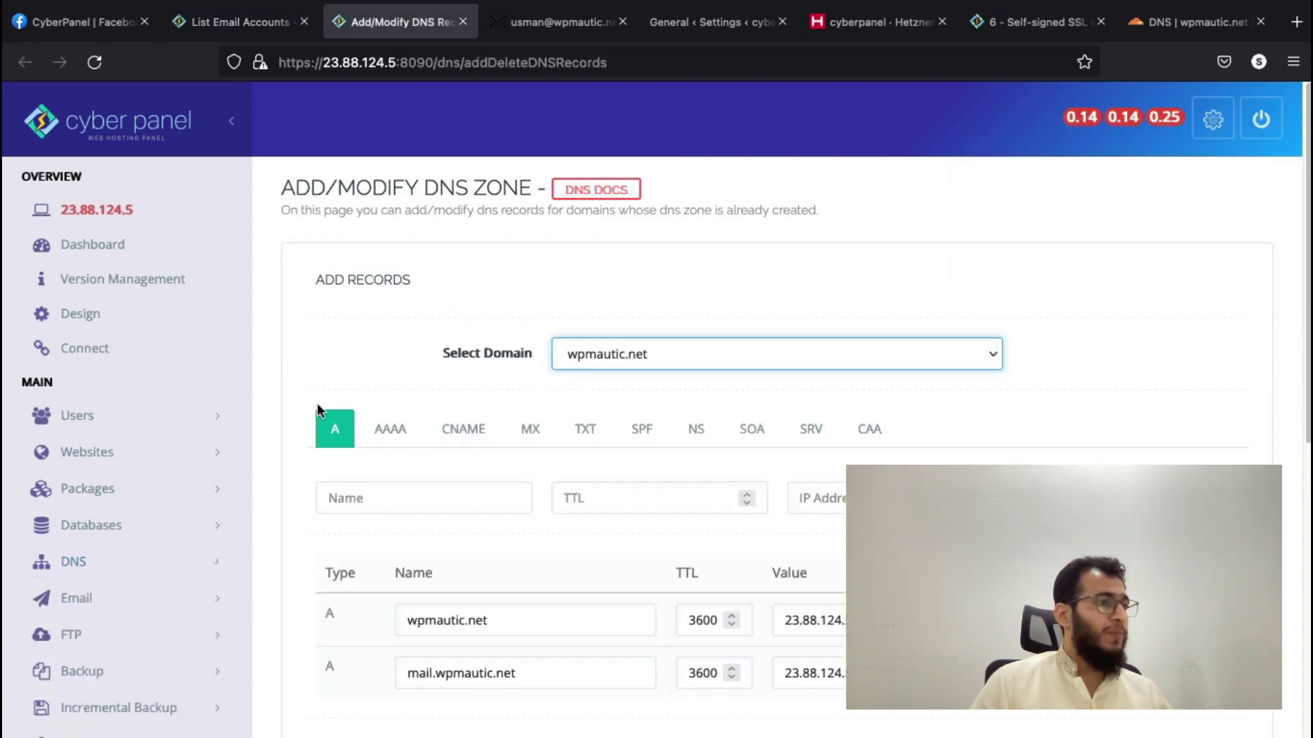
scroll(319, 404, down, 3)
scroll(318, 409, down, 1)
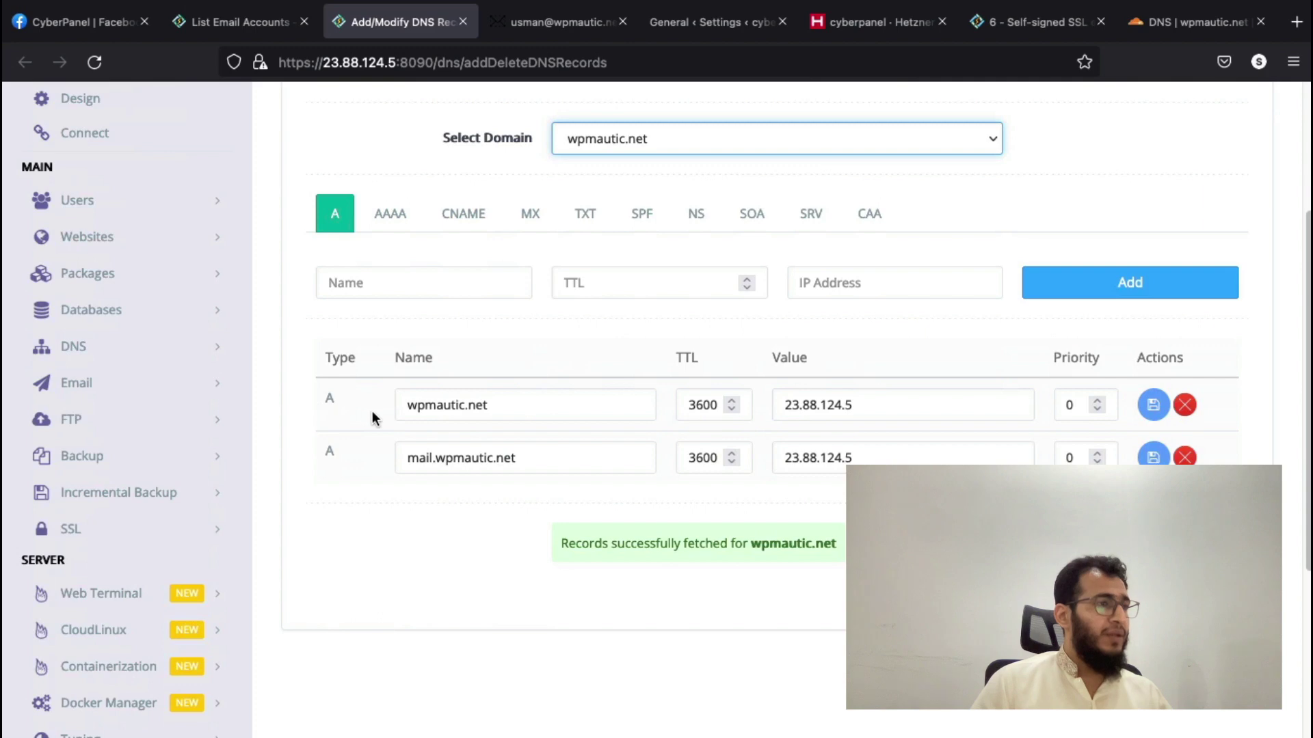
click(581, 214)
scroll(654, 347, down, 2)
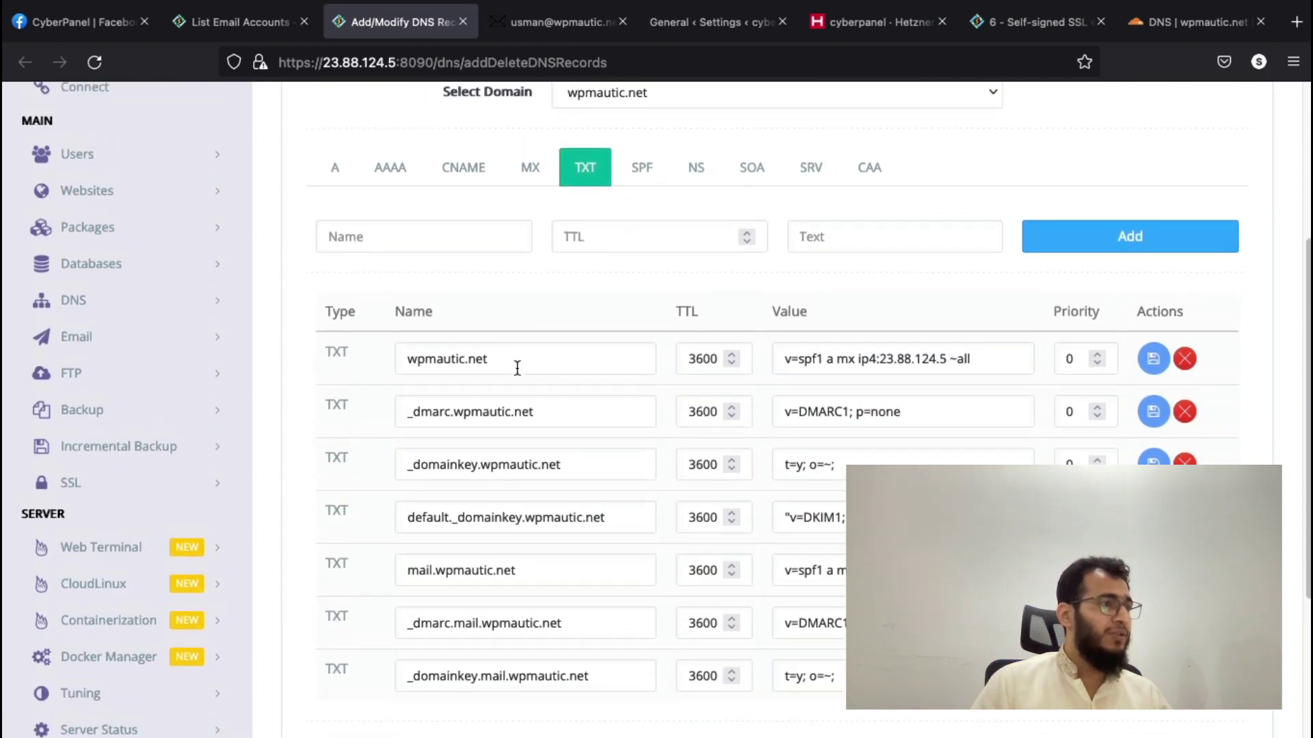
triple_click(851, 367)
key(ctrl+c)
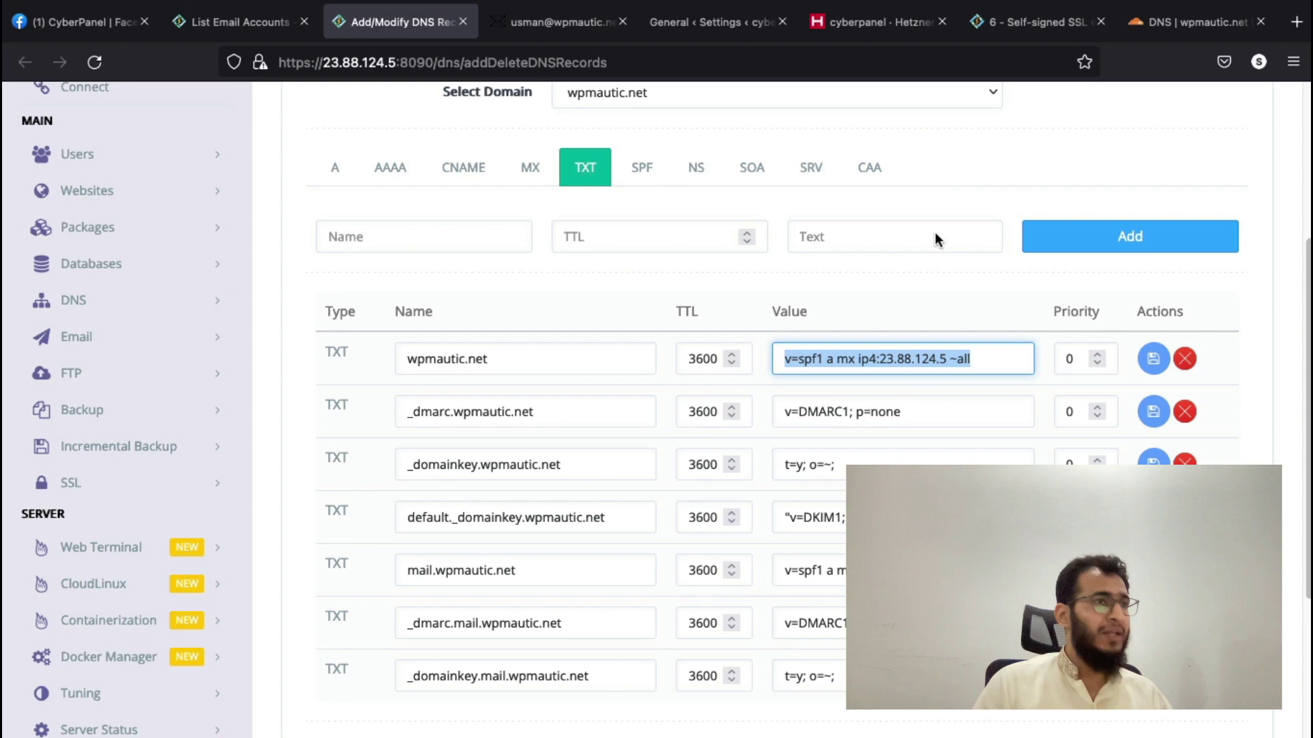
click(1144, 27)
- Add a Cloudflare TXT record named @ with content v=spf1 a mx ip4:23.88.124.5 ~all
scroll(544, 383, up, 1)
click(236, 312)
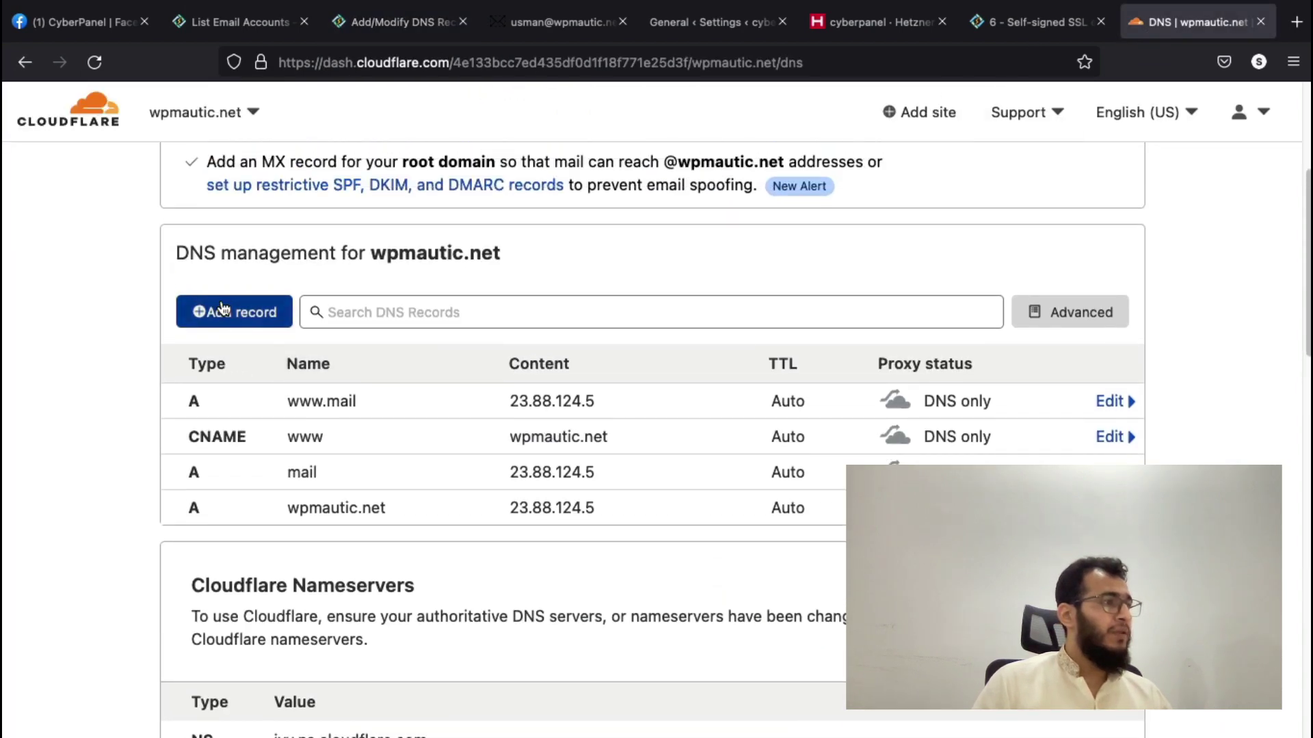
click(252, 419)
text(txt)
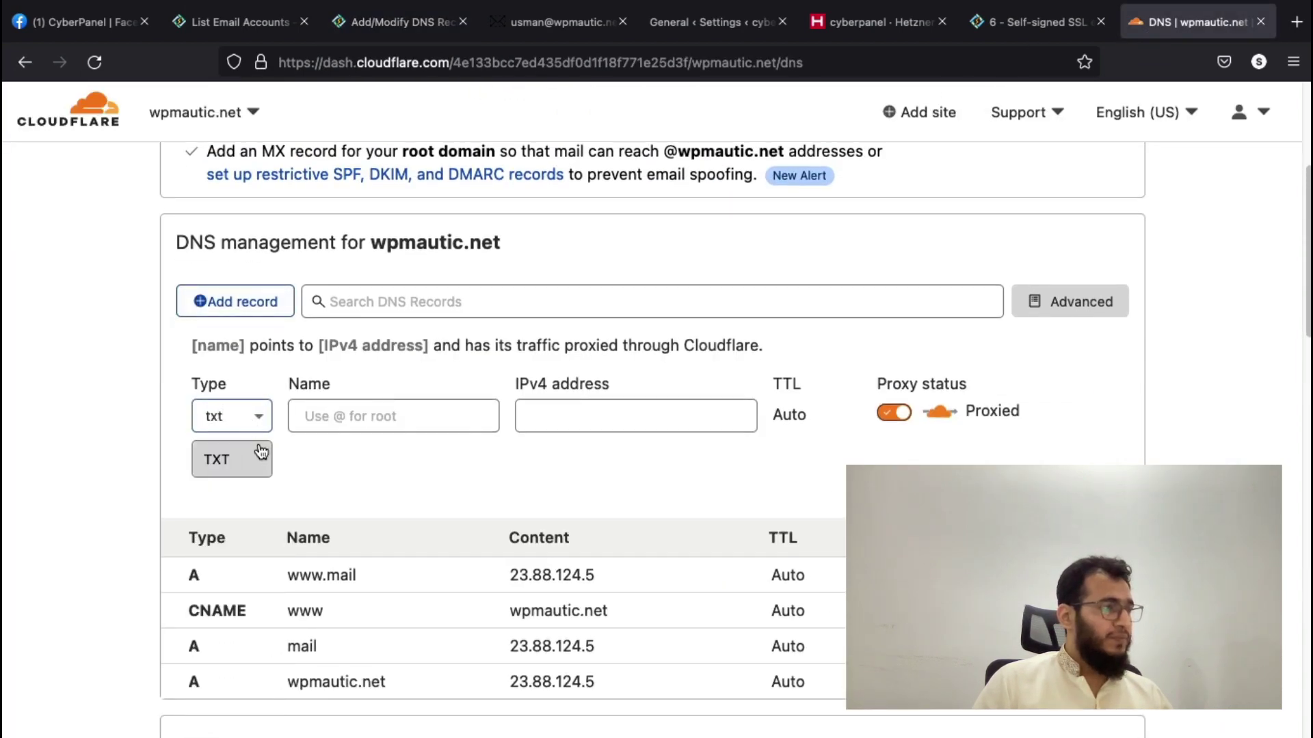
click(257, 451)
click(346, 417)
text(@)
click(342, 495)
key(ctrl+v)
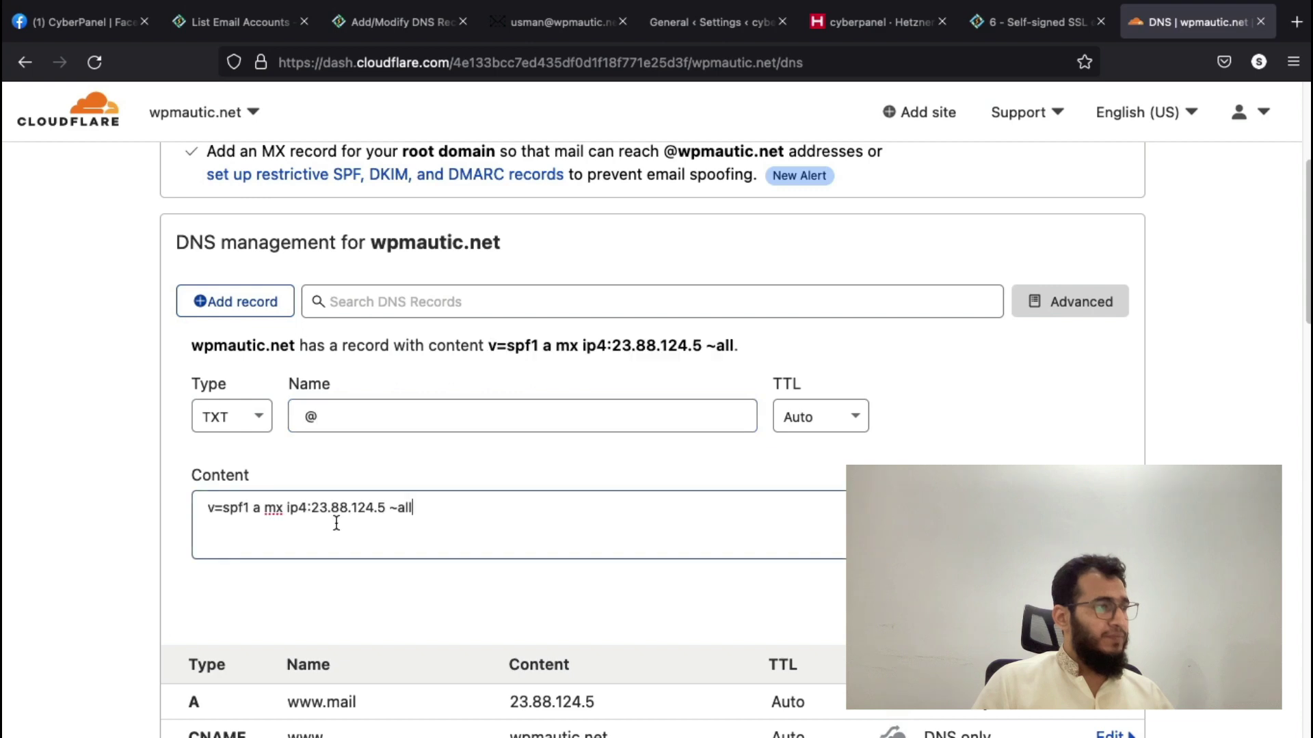
- Start a second Cloudflare TXT record named _dmarc, taken from CyberPanel's DNS zone
click(410, 24)
scroll(447, 374, down, 1)
double_click(442, 374)
key(super+c)
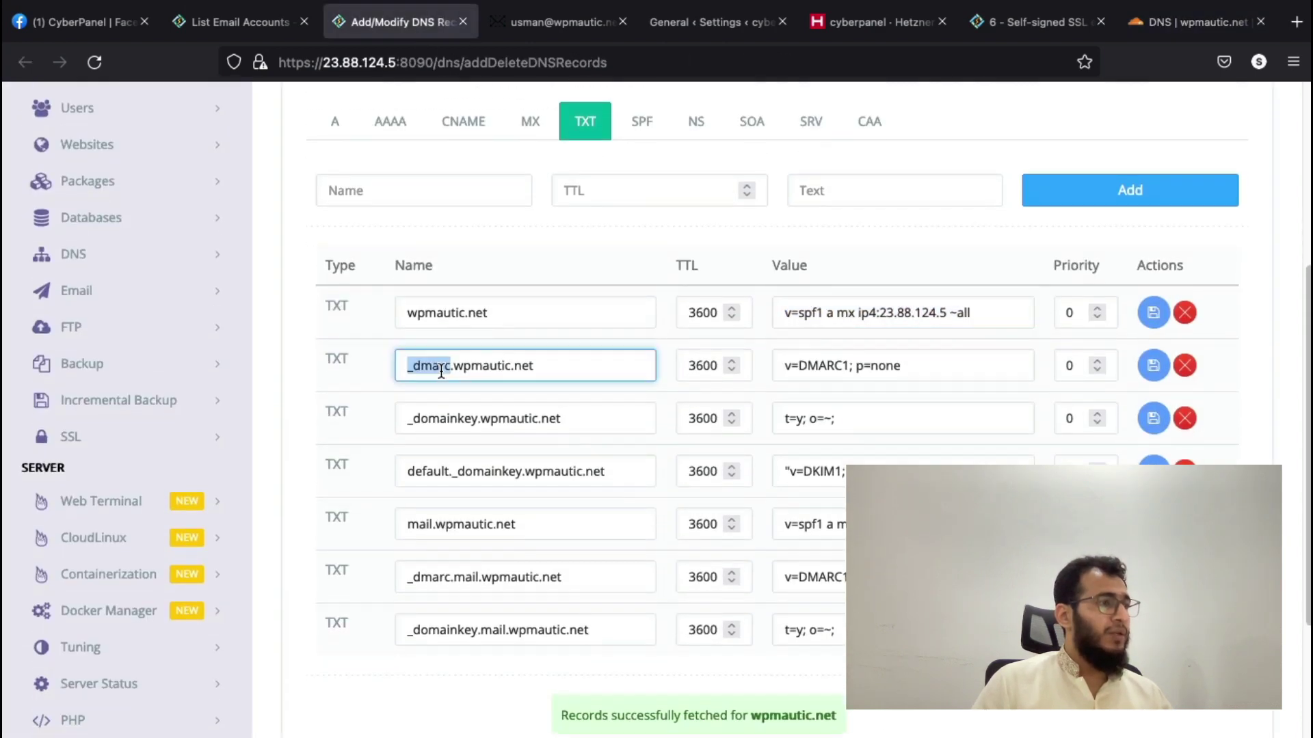
click(1195, 22)
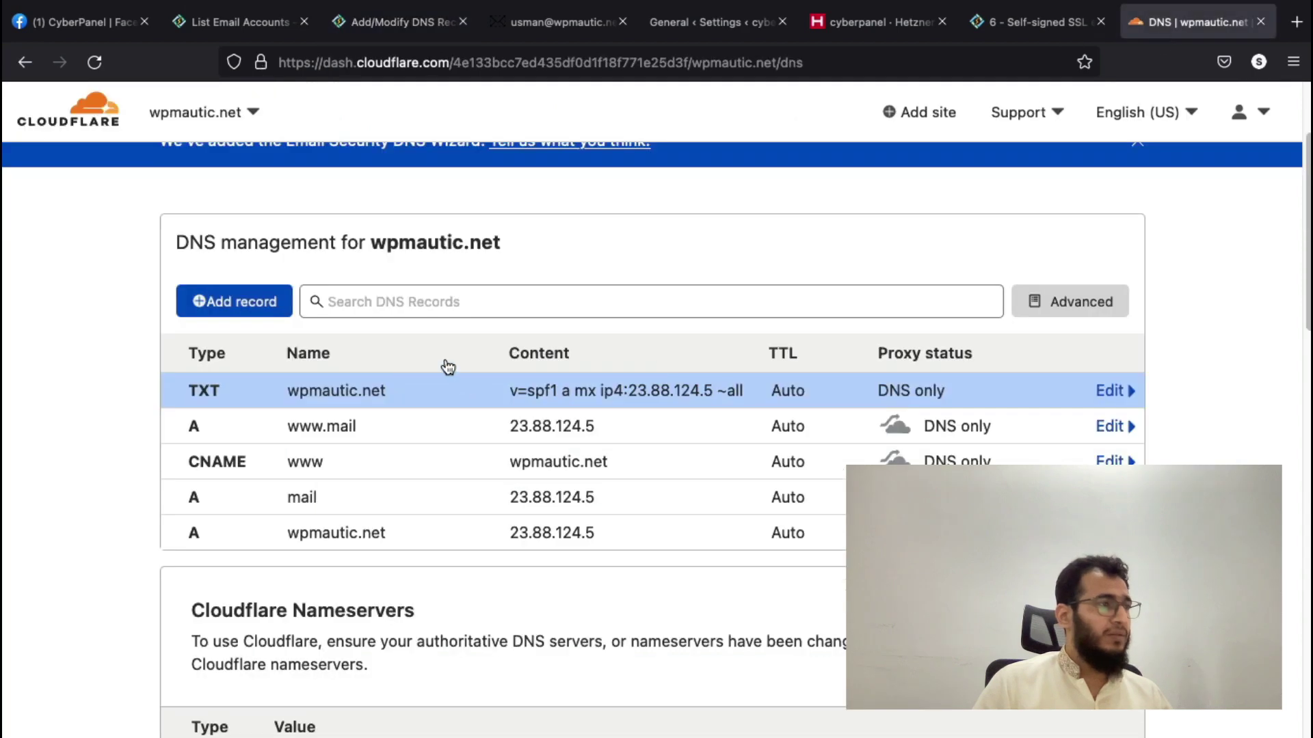
click(264, 300)
click(254, 408)
text(txt)
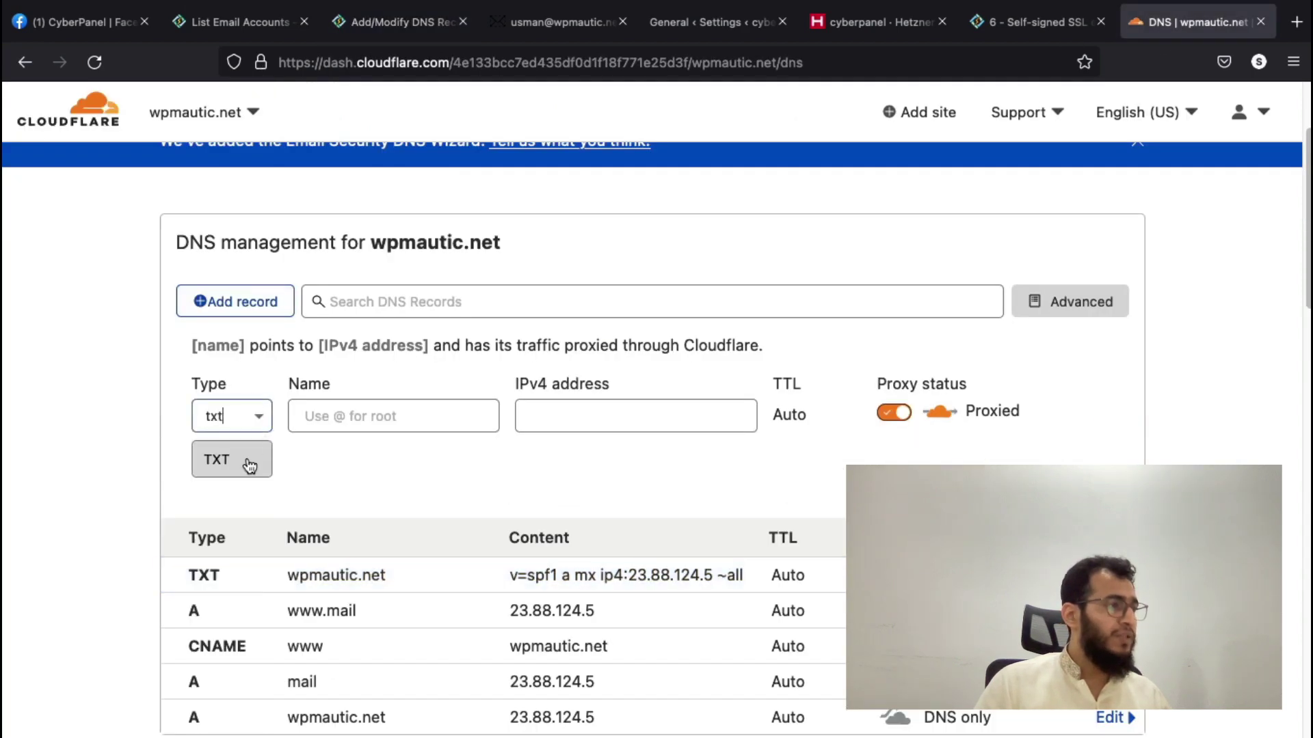
click(249, 463)
key(super+v)
- Fill the _dmarc record's content with the DMARC value v=DMARC1; p=none from CyberPanel
click(434, 43)
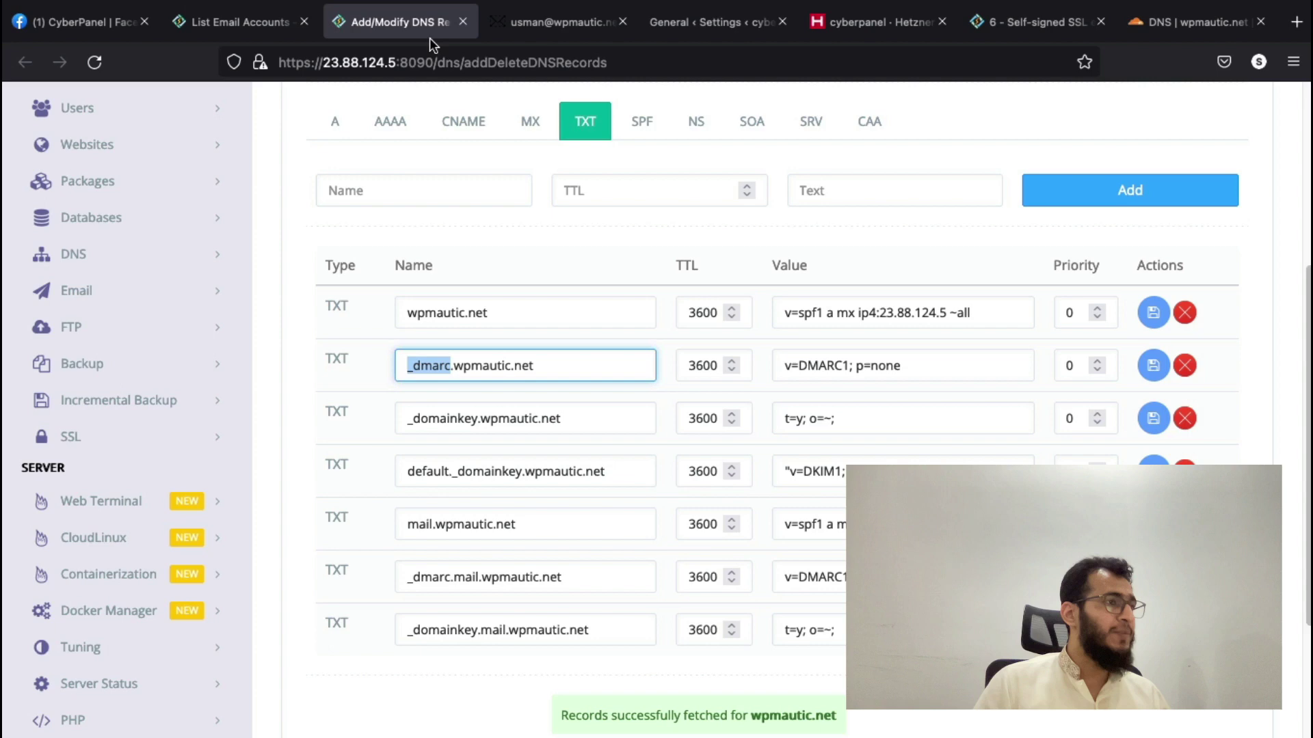
triple_click(855, 372)
key(super+c)
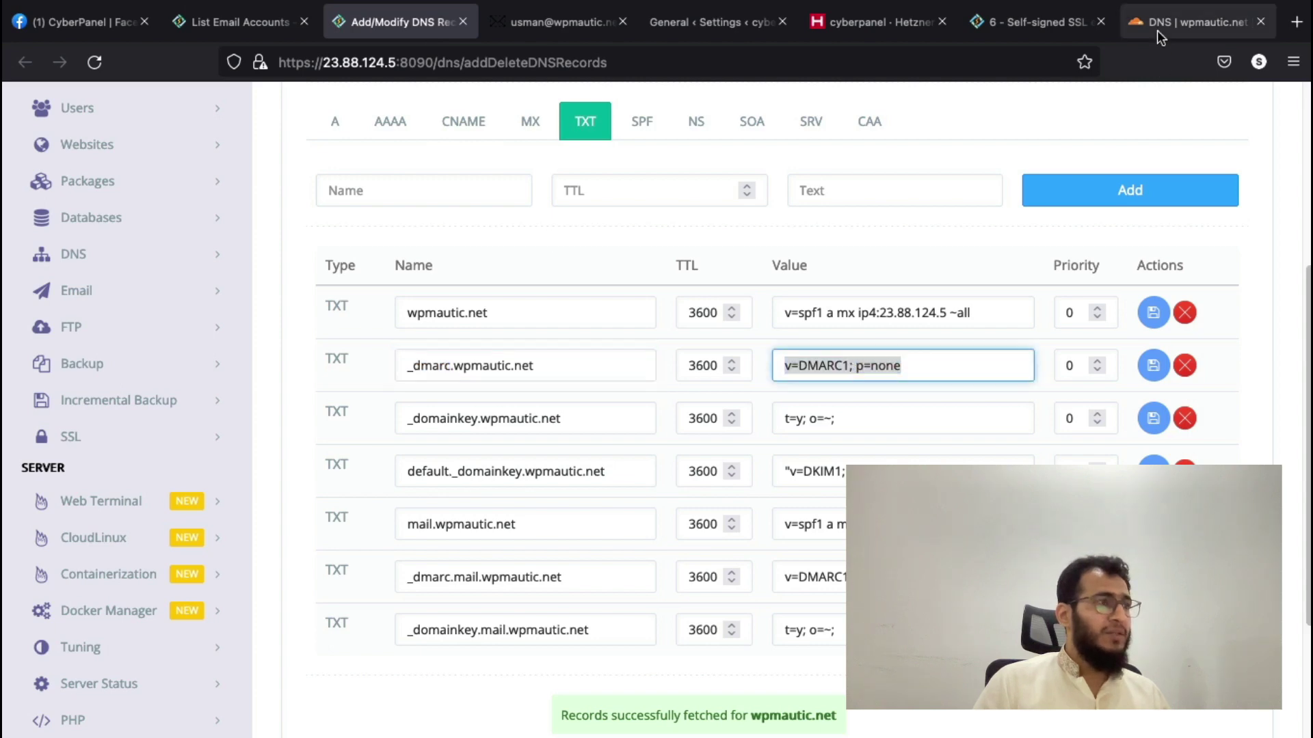
click(1157, 30)
click(531, 501)
key(super+v)
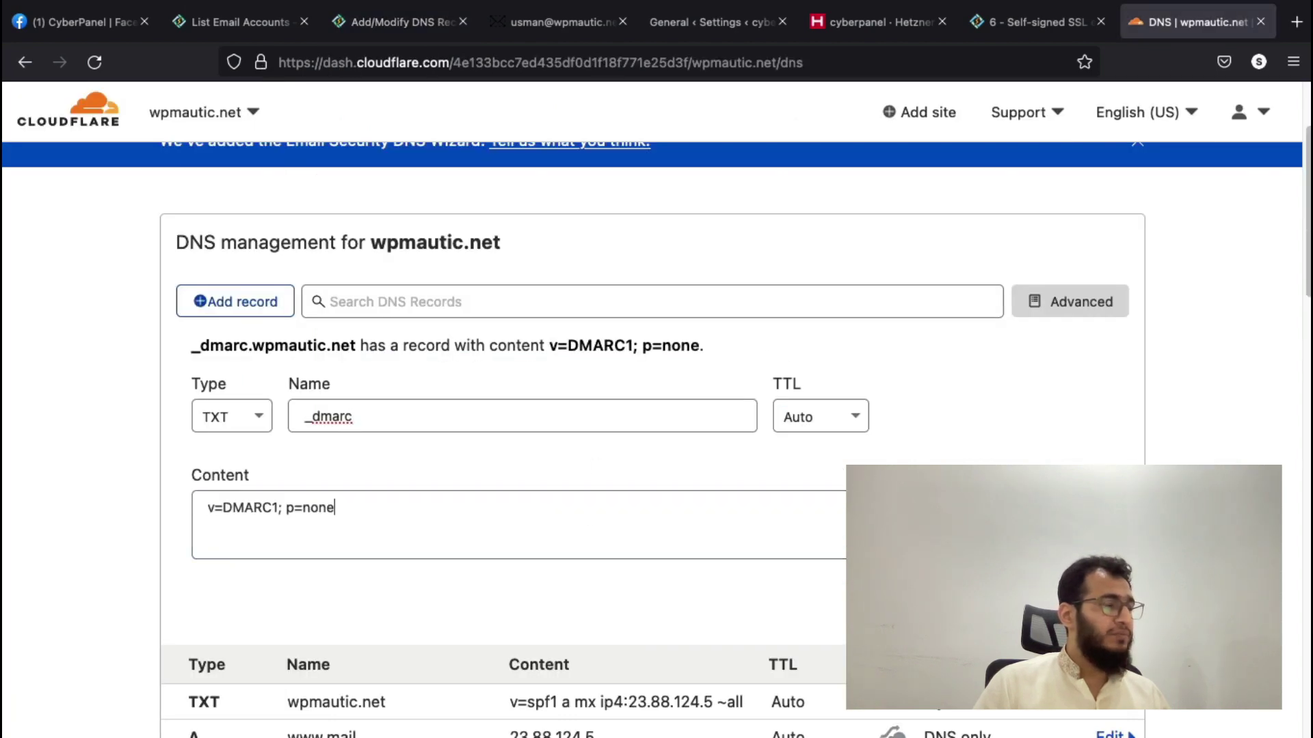
- Copy the DKIM record name default._domainkey from CyberPanel's DNS zone
click(355, 22)
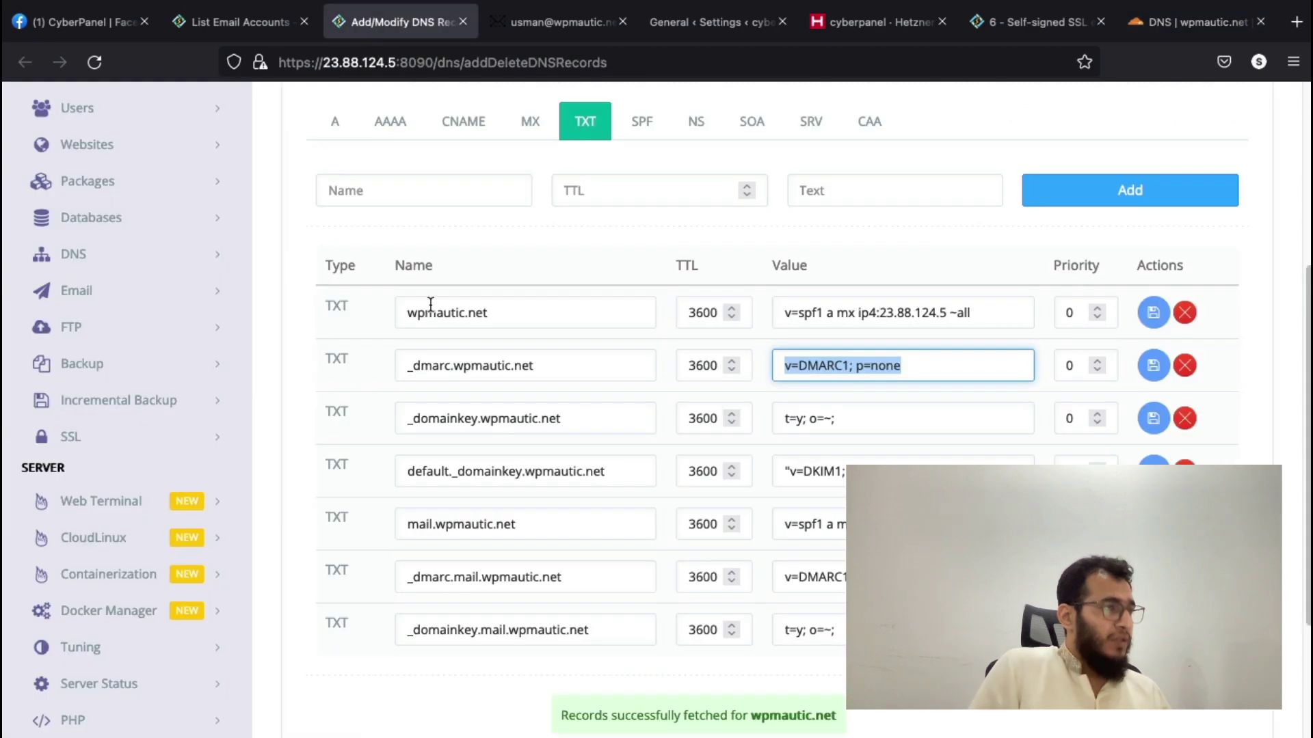
scroll(450, 395, down, 1)
scroll(479, 417, down, 1)
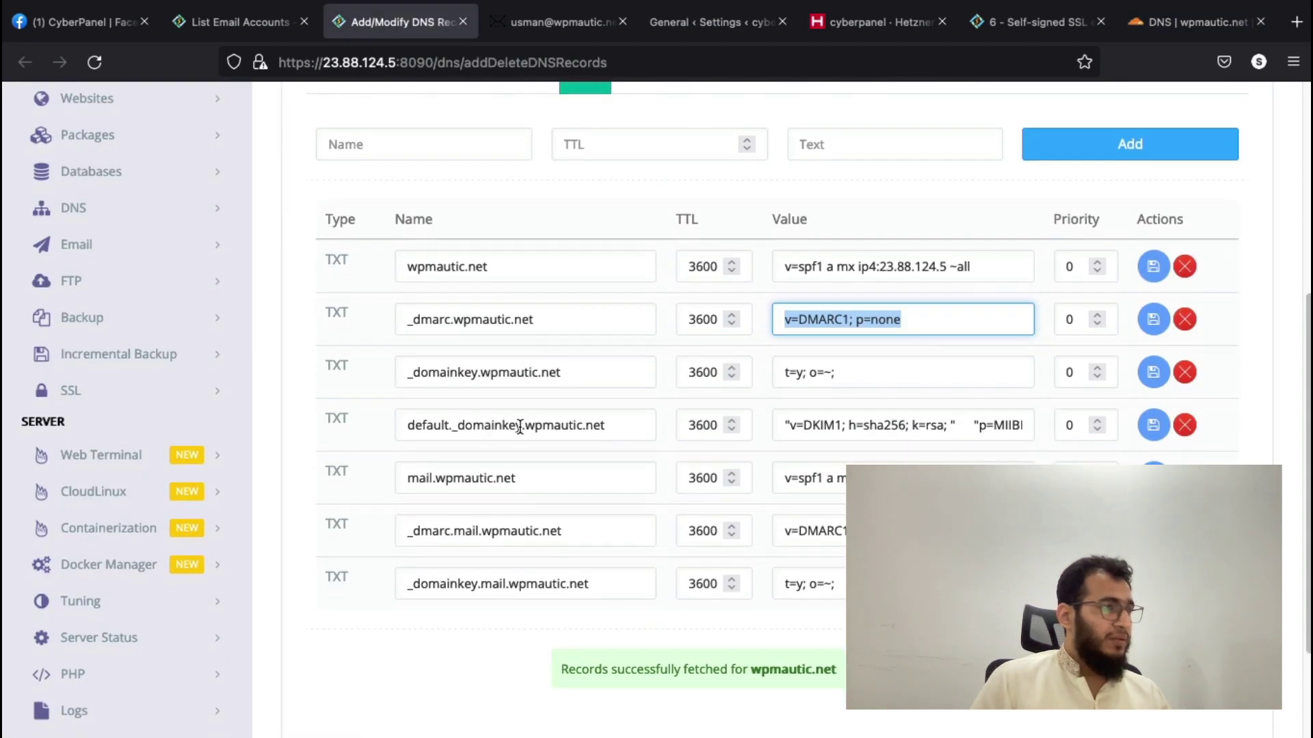
drag(520, 427, 393, 417)
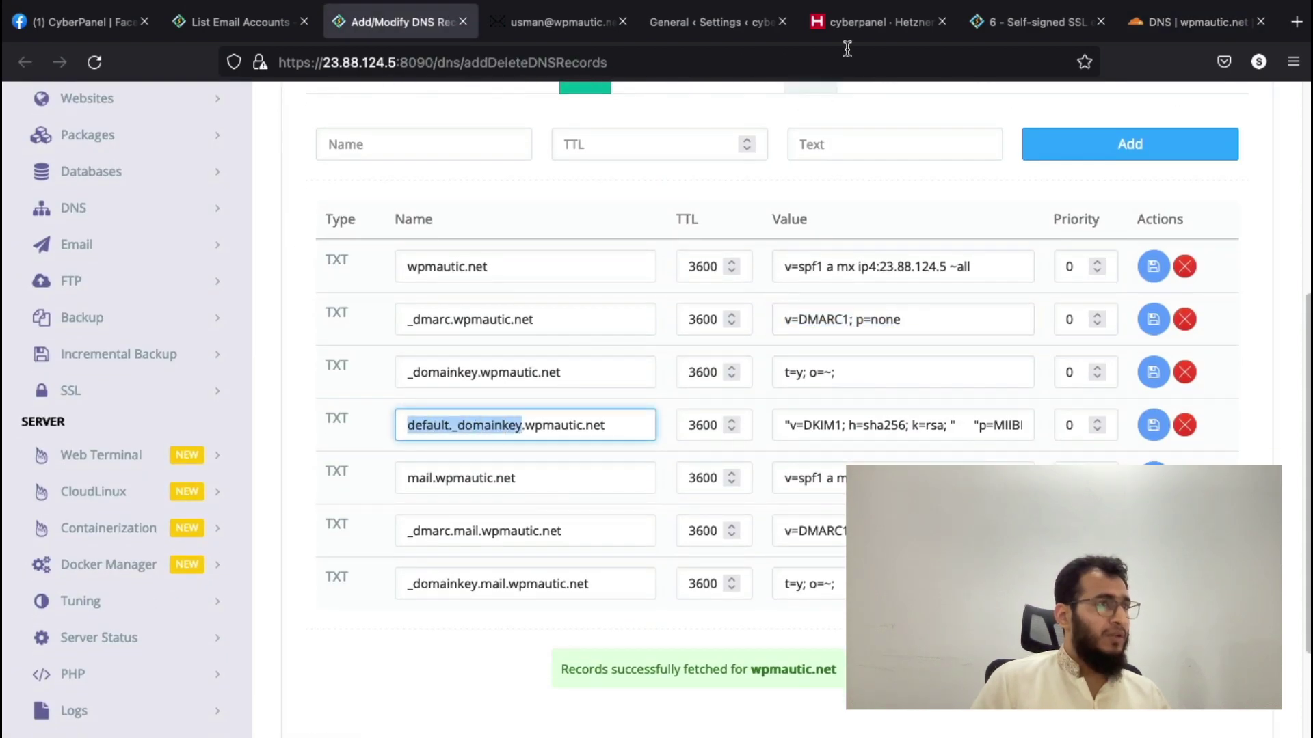
click(1189, 22)
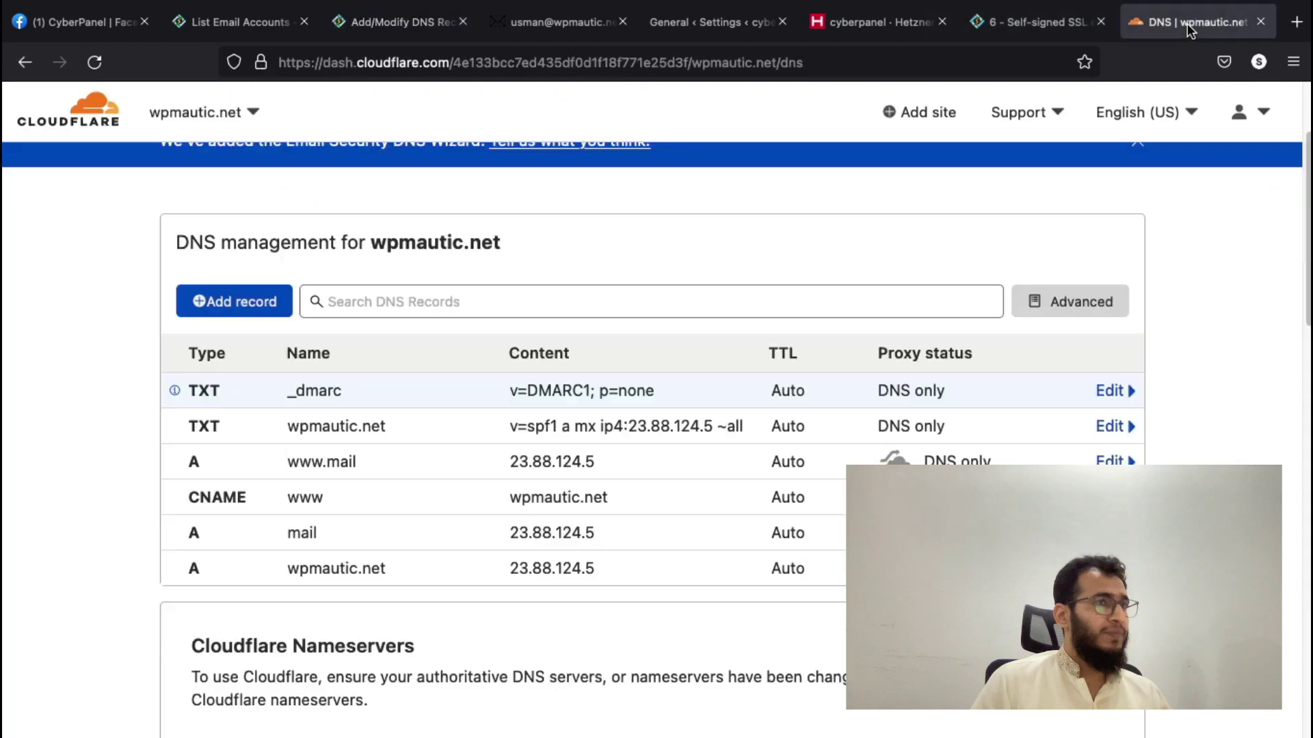
- Create a new Cloudflare record named default._domainkey and paste in CyberPanel's DKIM value
click(225, 302)
key(ctrl+v)
click(400, 22)
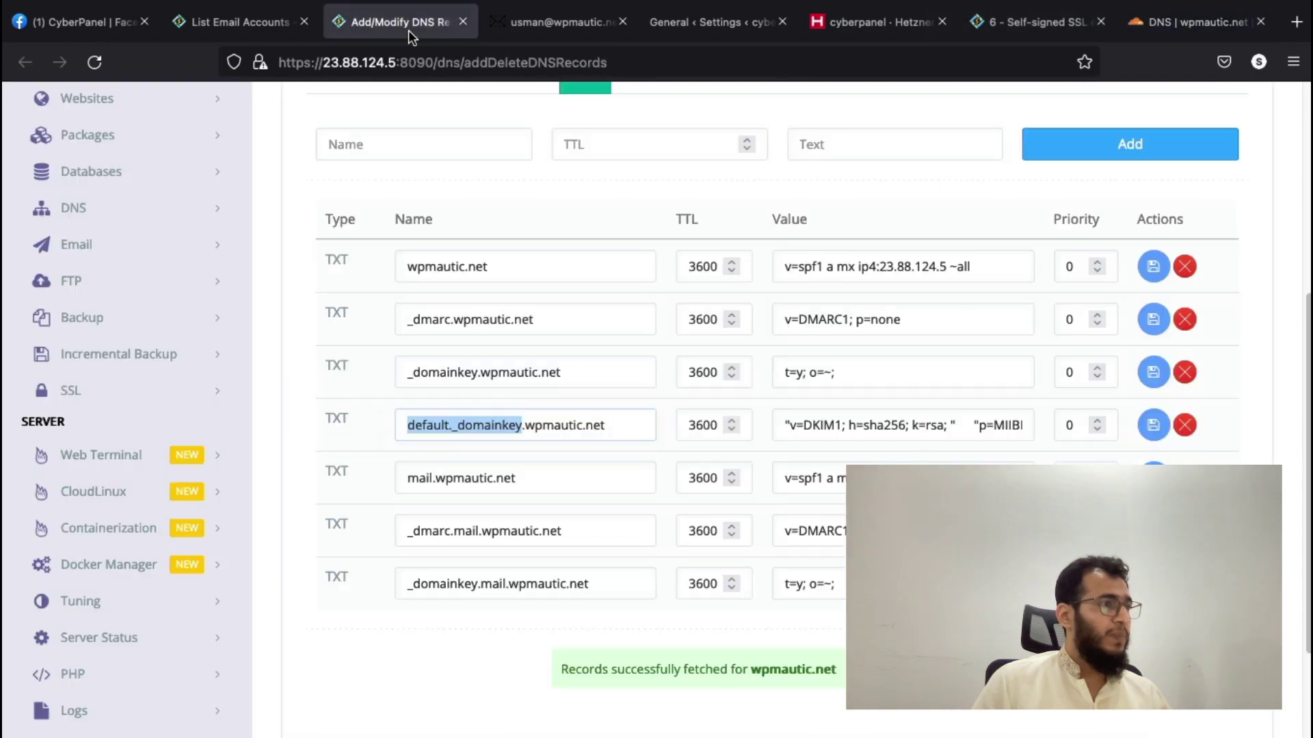
click(836, 424)
triple_click(835, 424)
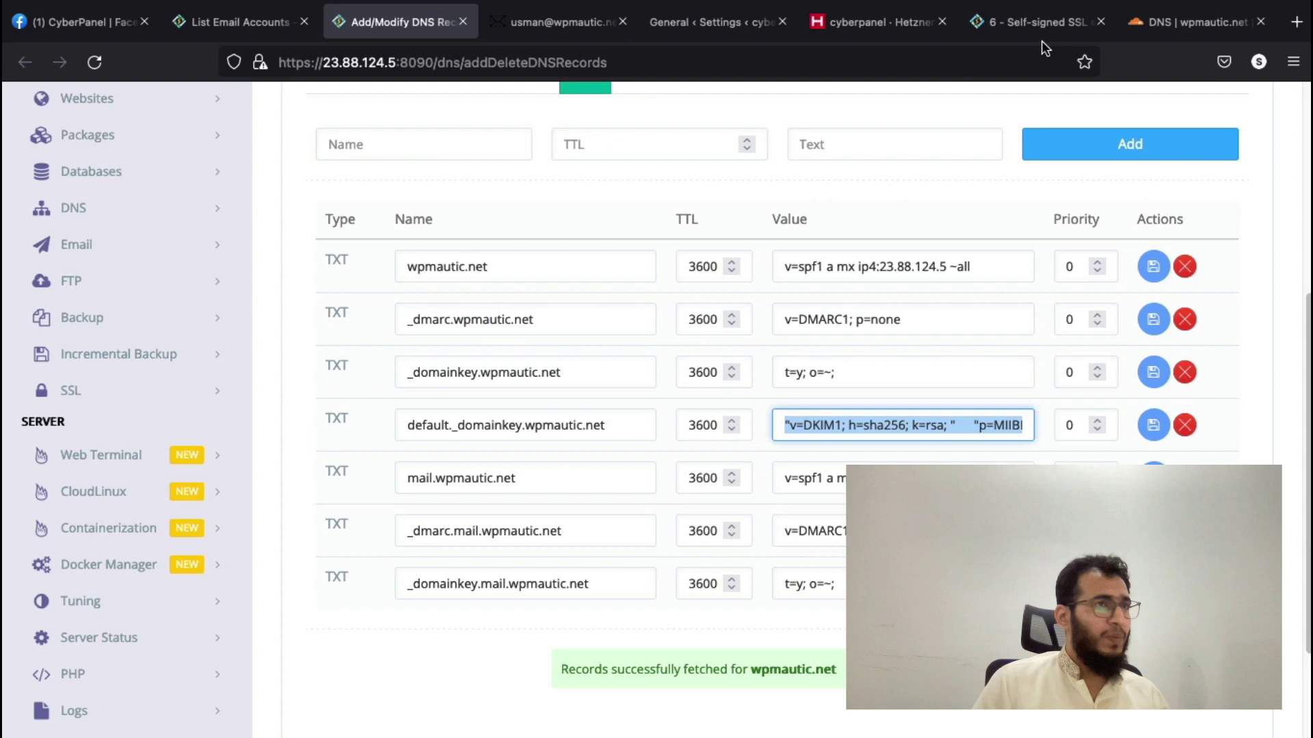
click(1165, 26)
click(668, 406)
key(ctrl+v)
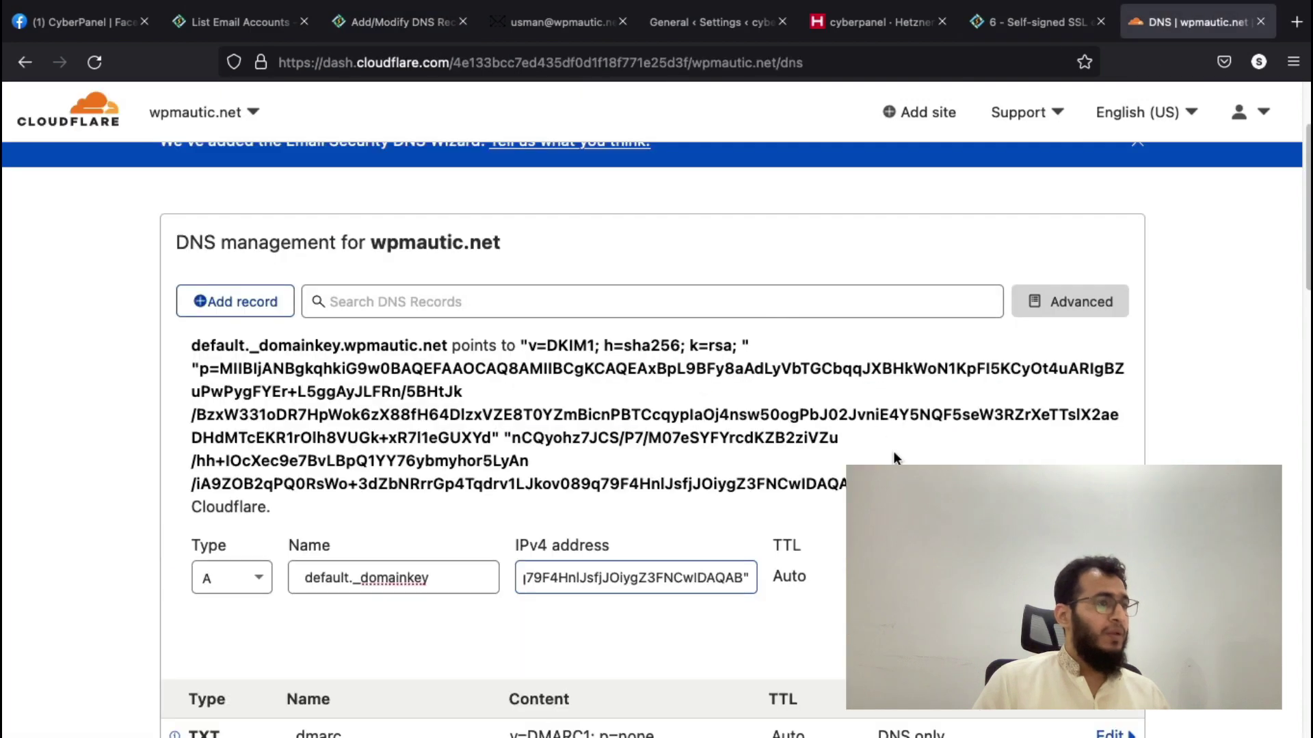
- Change the record type to TXT and paste the DKIM value into its content
scroll(732, 503, down, 1)
click(236, 550)
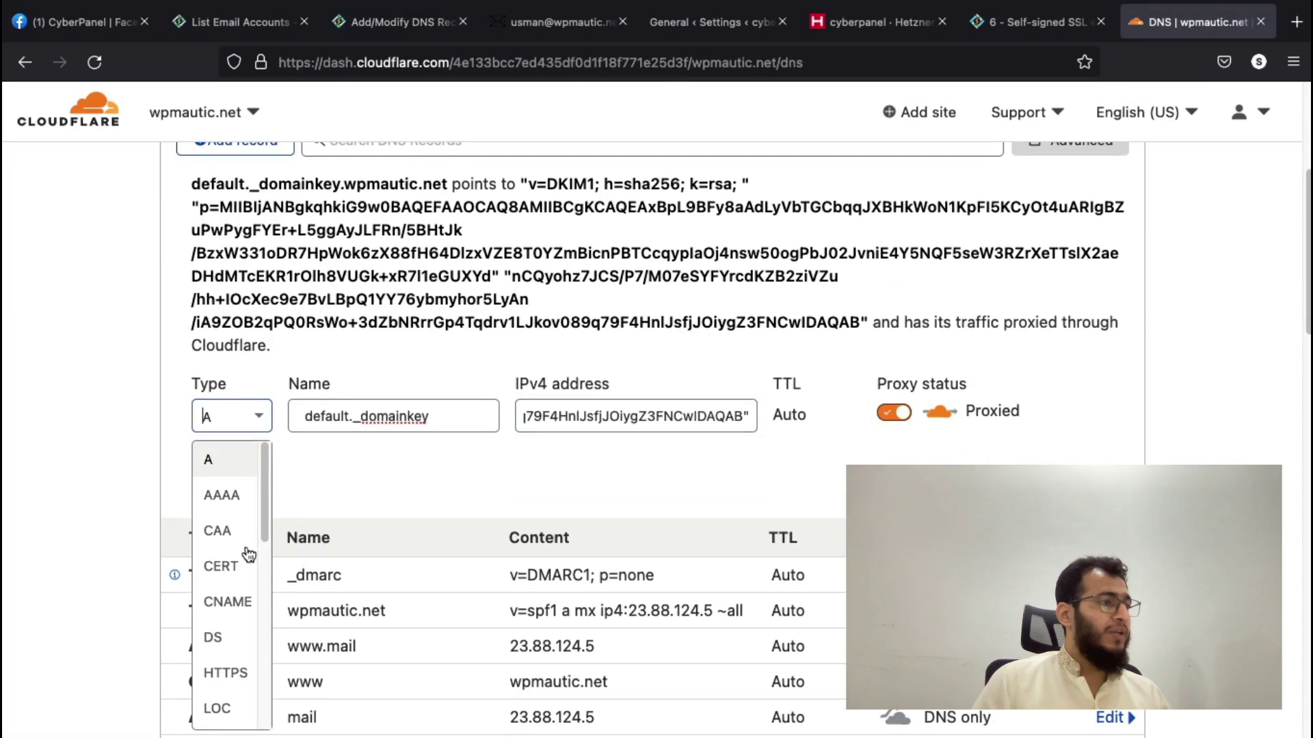
scroll(236, 557, down, 1)
text(txt)
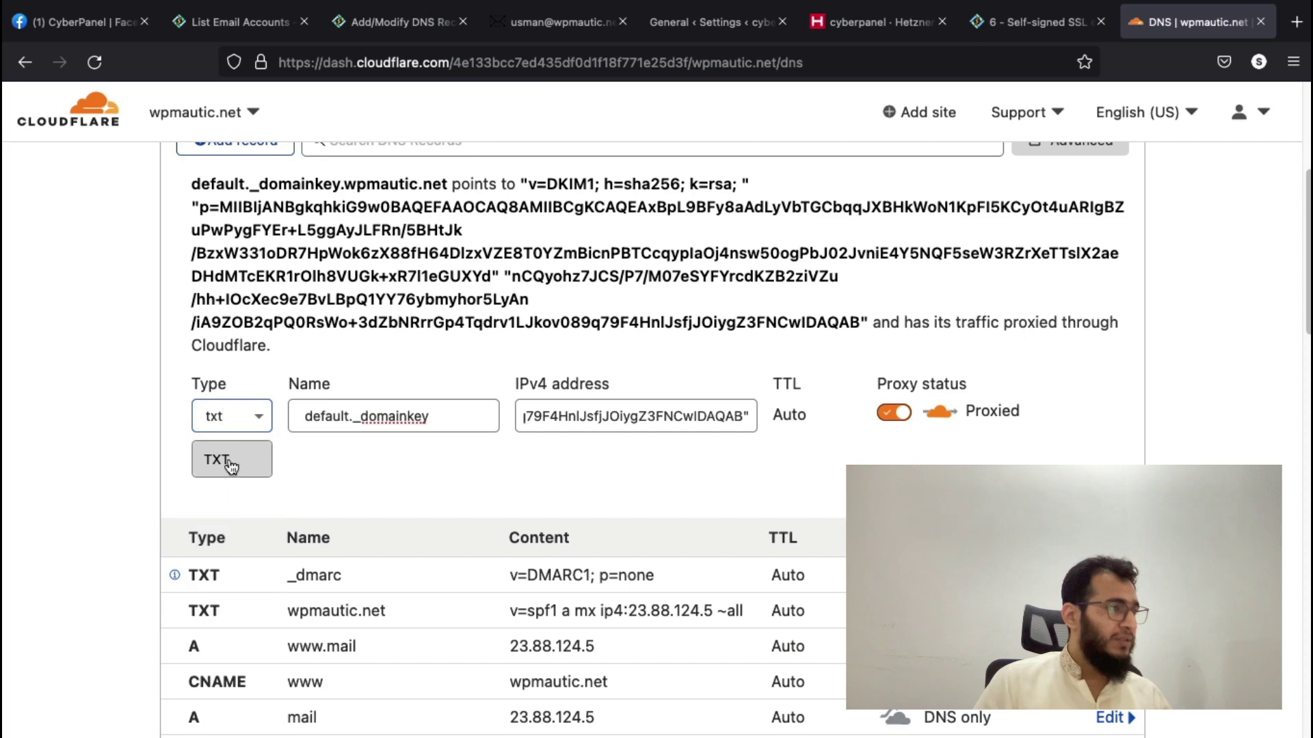
click(217, 460)
click(432, 368)
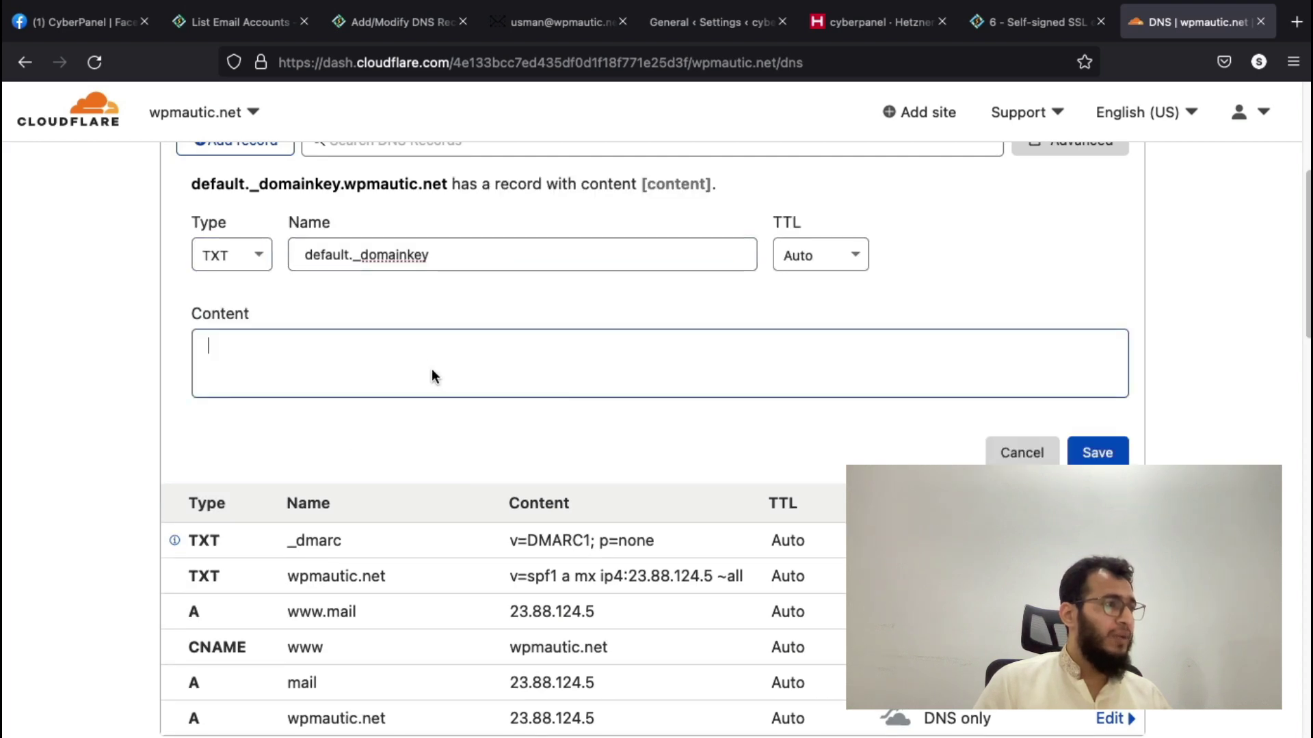
key(super+v)
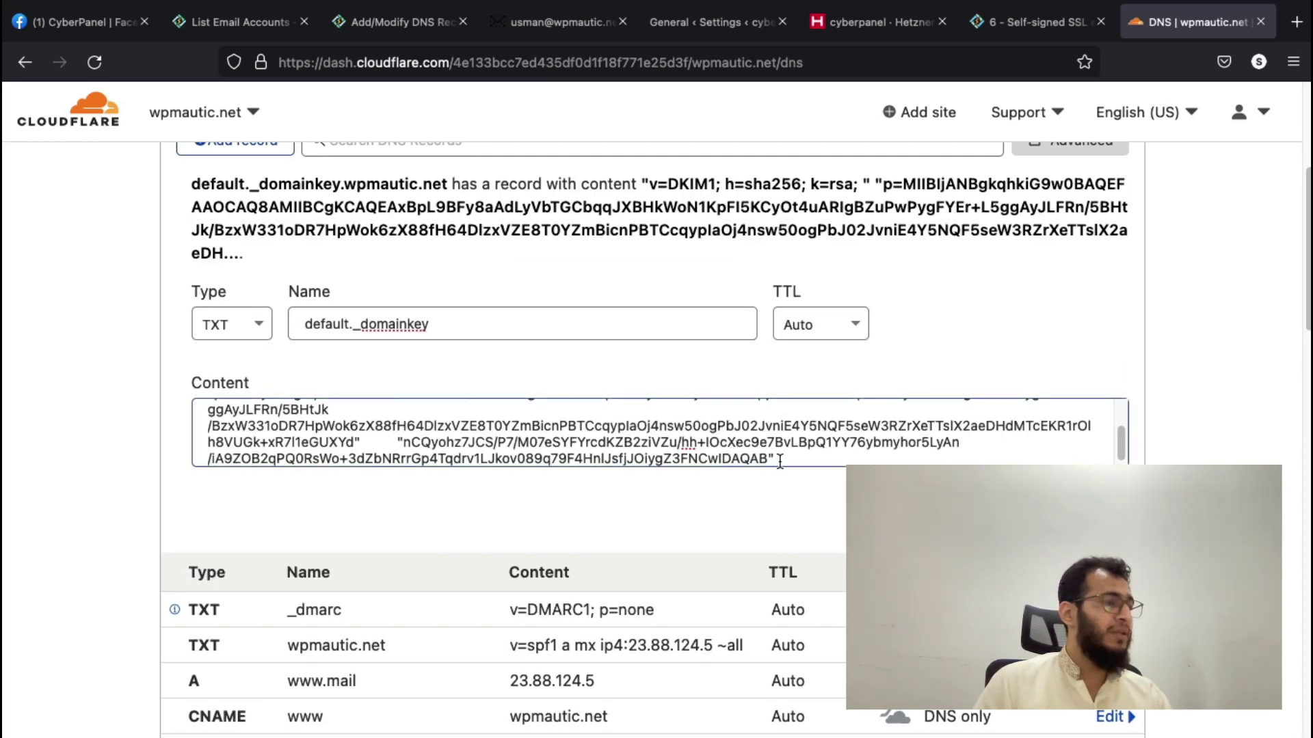
- Compare the pasted DKIM content with the value shown in CyberPanel
click(419, 27)
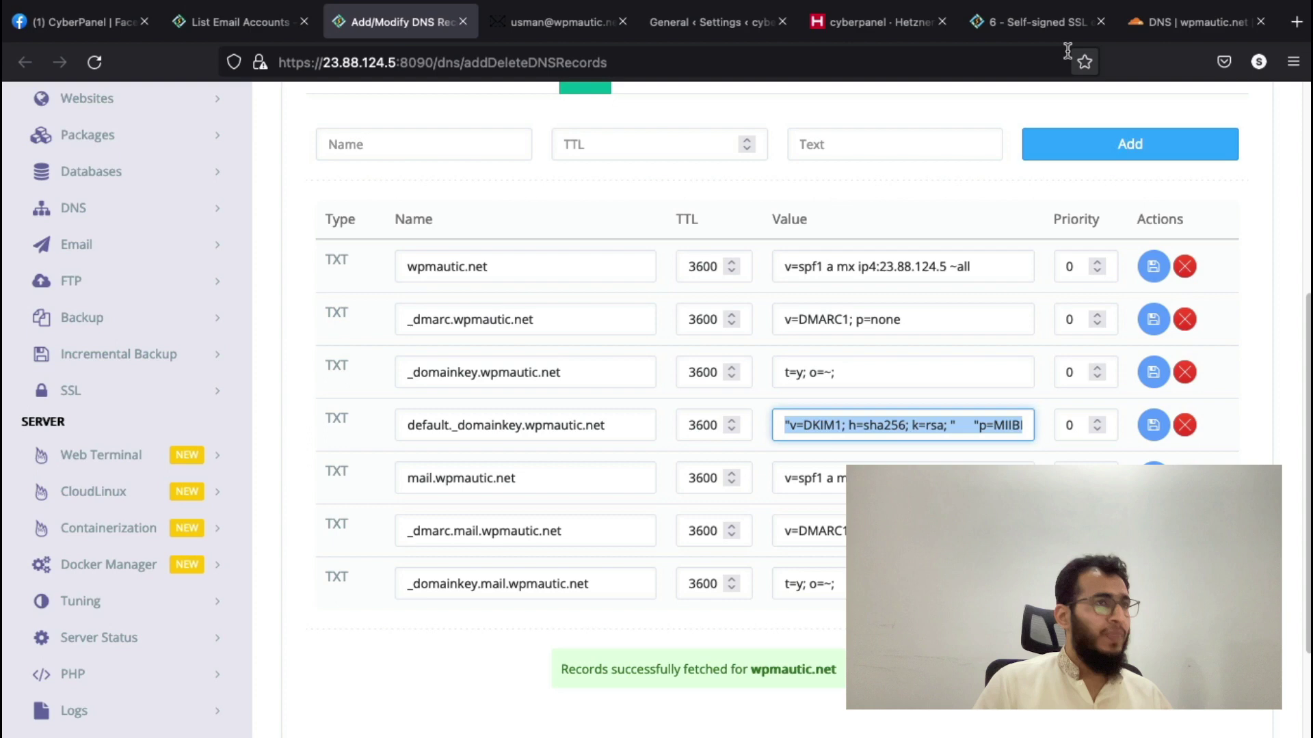
click(1041, 26)
click(1173, 19)
click(545, 443)
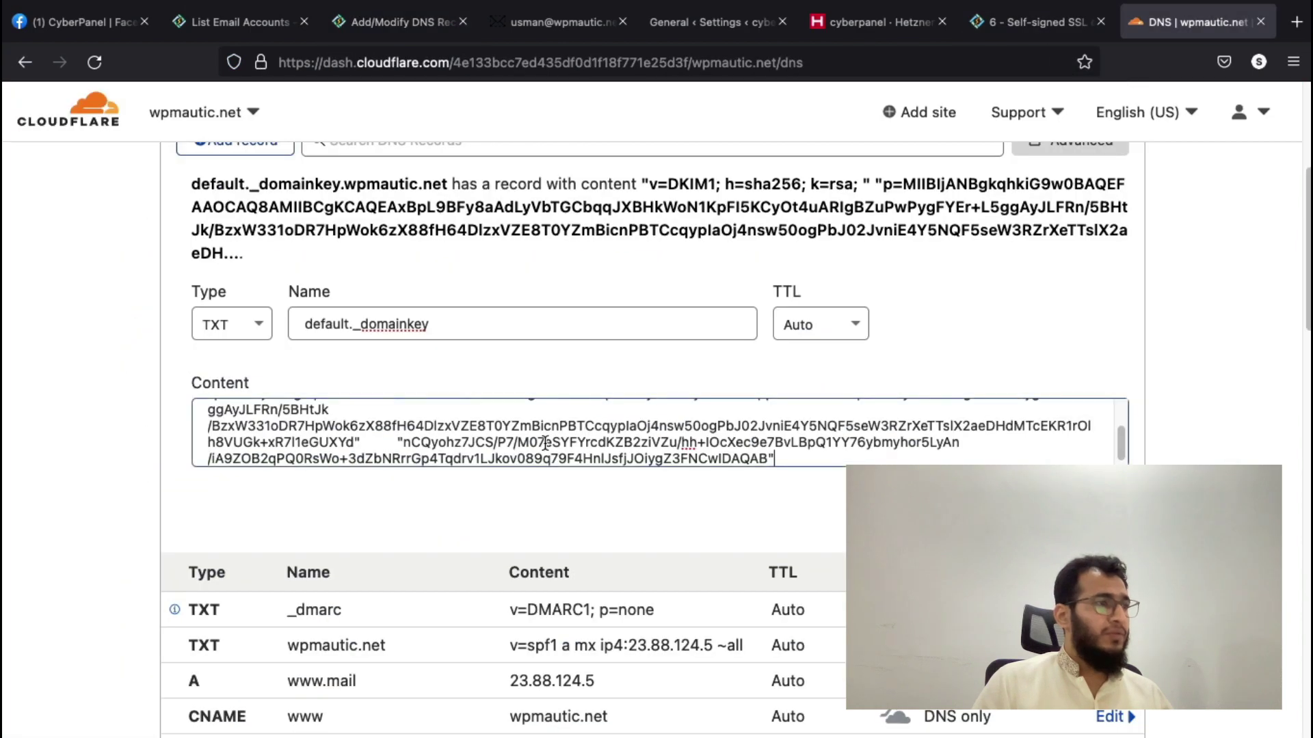
key(ctrl+a)
click(545, 443)
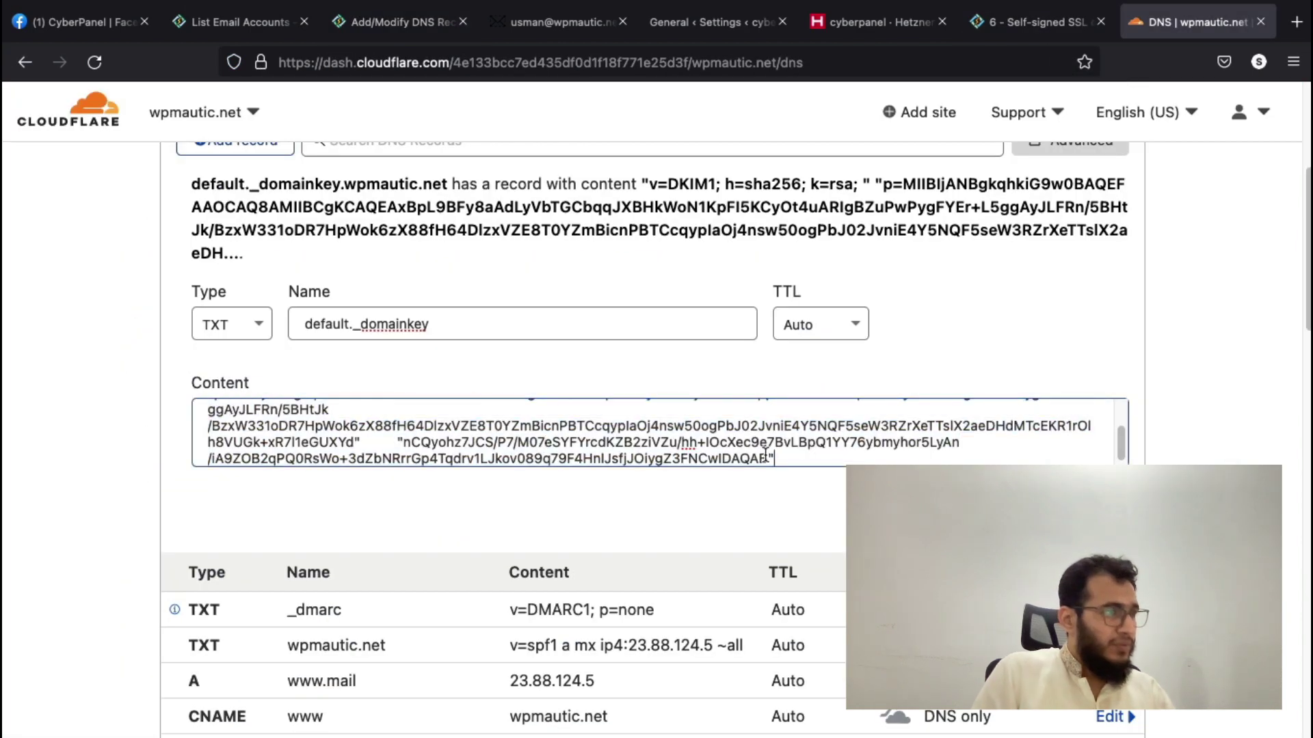
scroll(801, 456, up, 3)
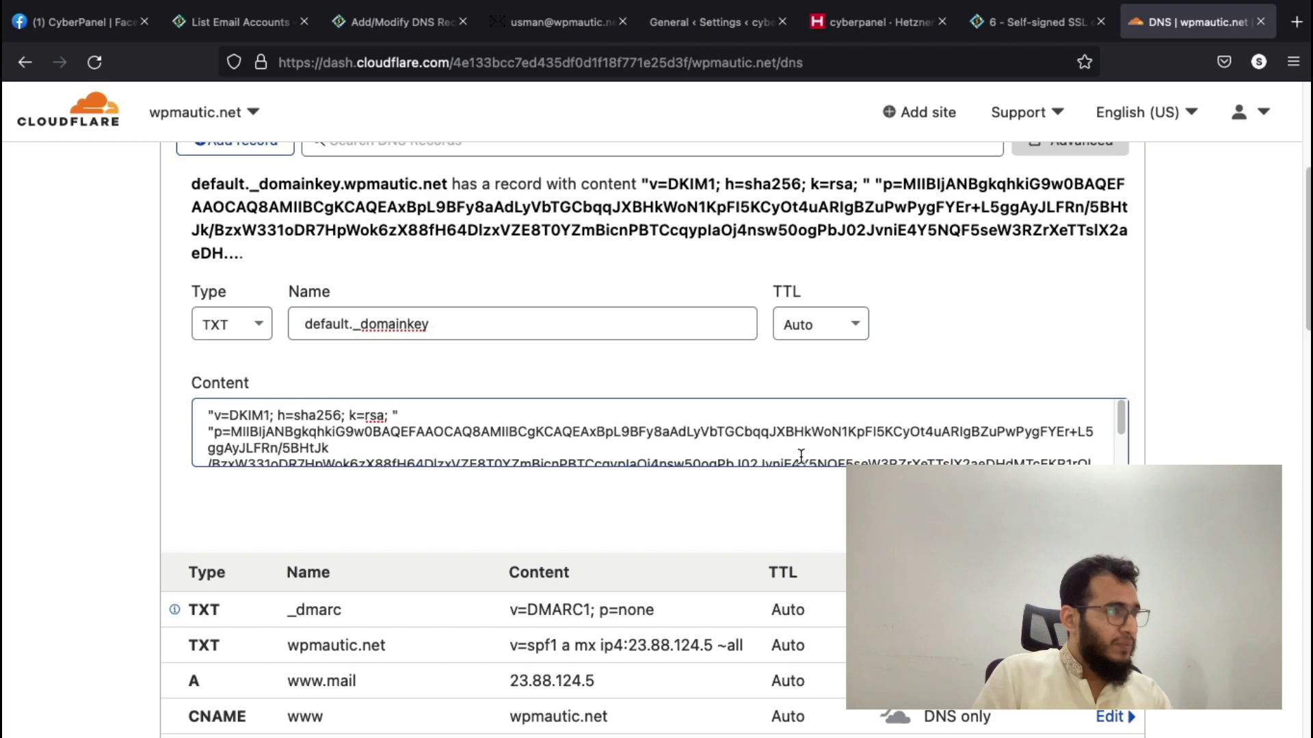
scroll(800, 457, down, 3)
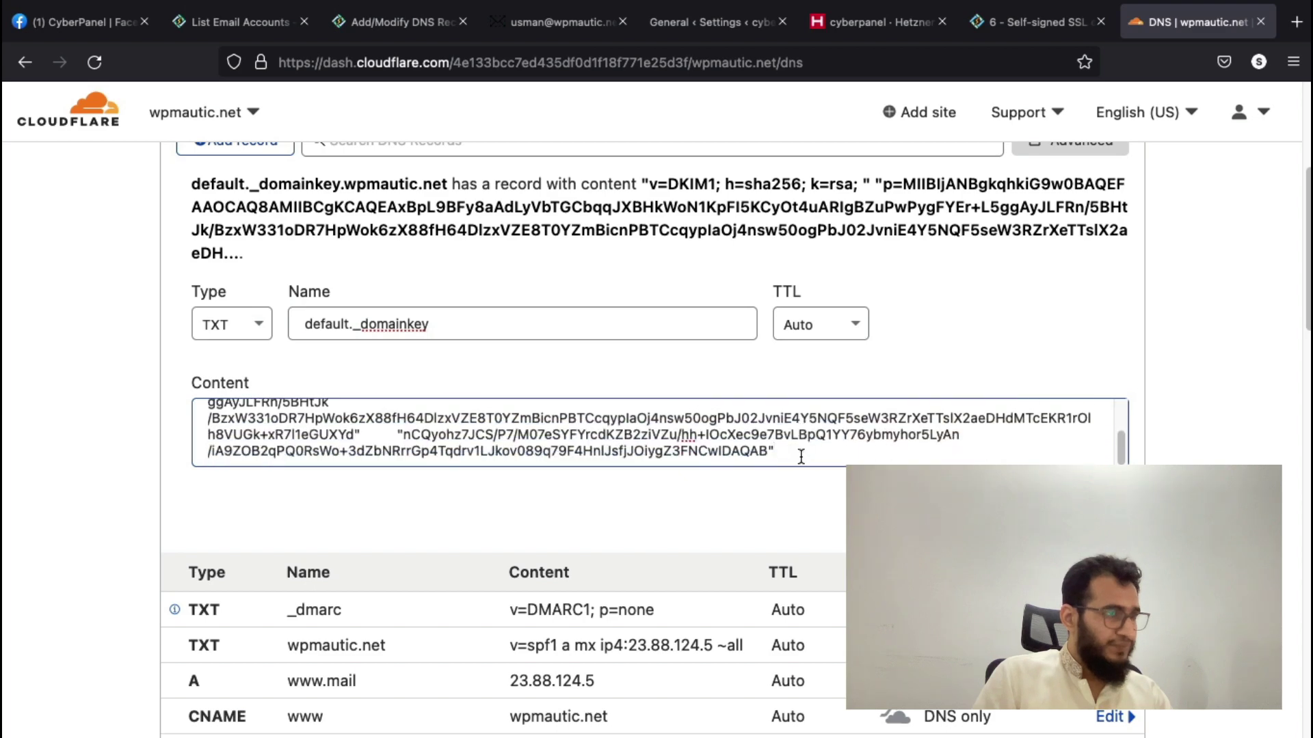
scroll(766, 458, up, 3)
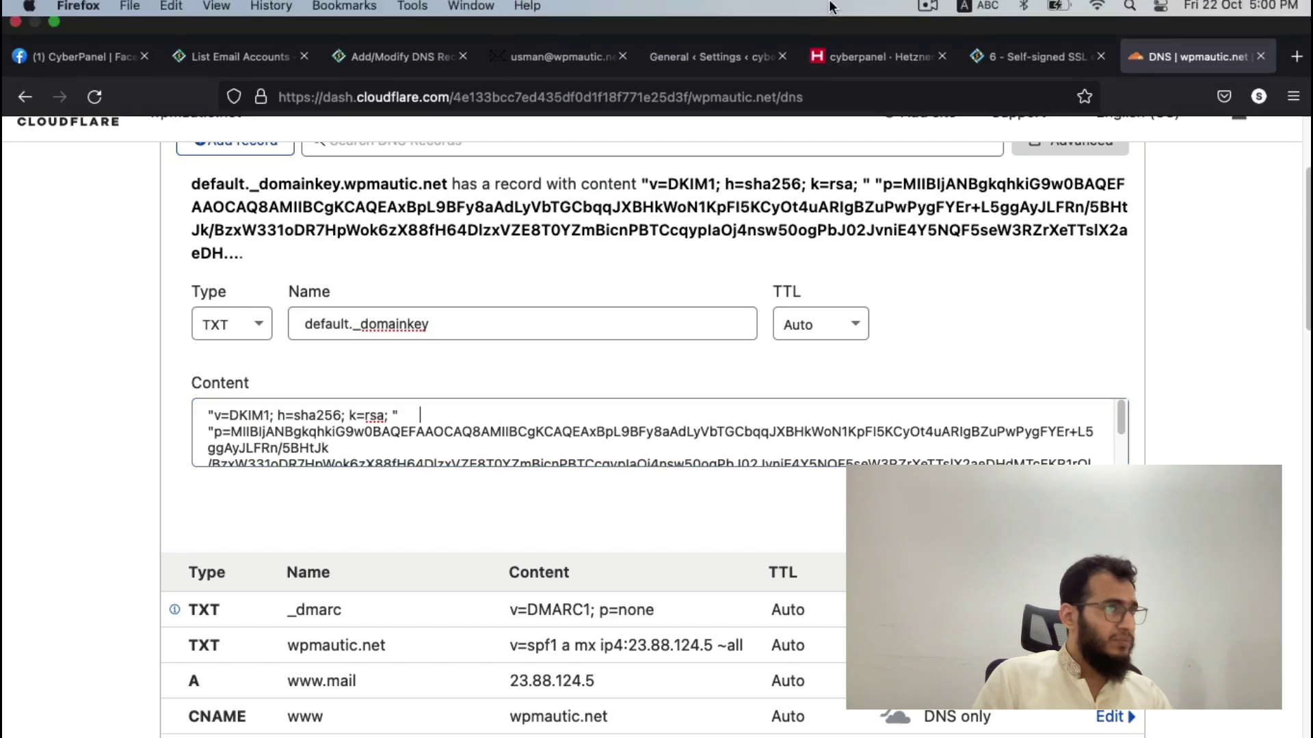
click(927, 11)
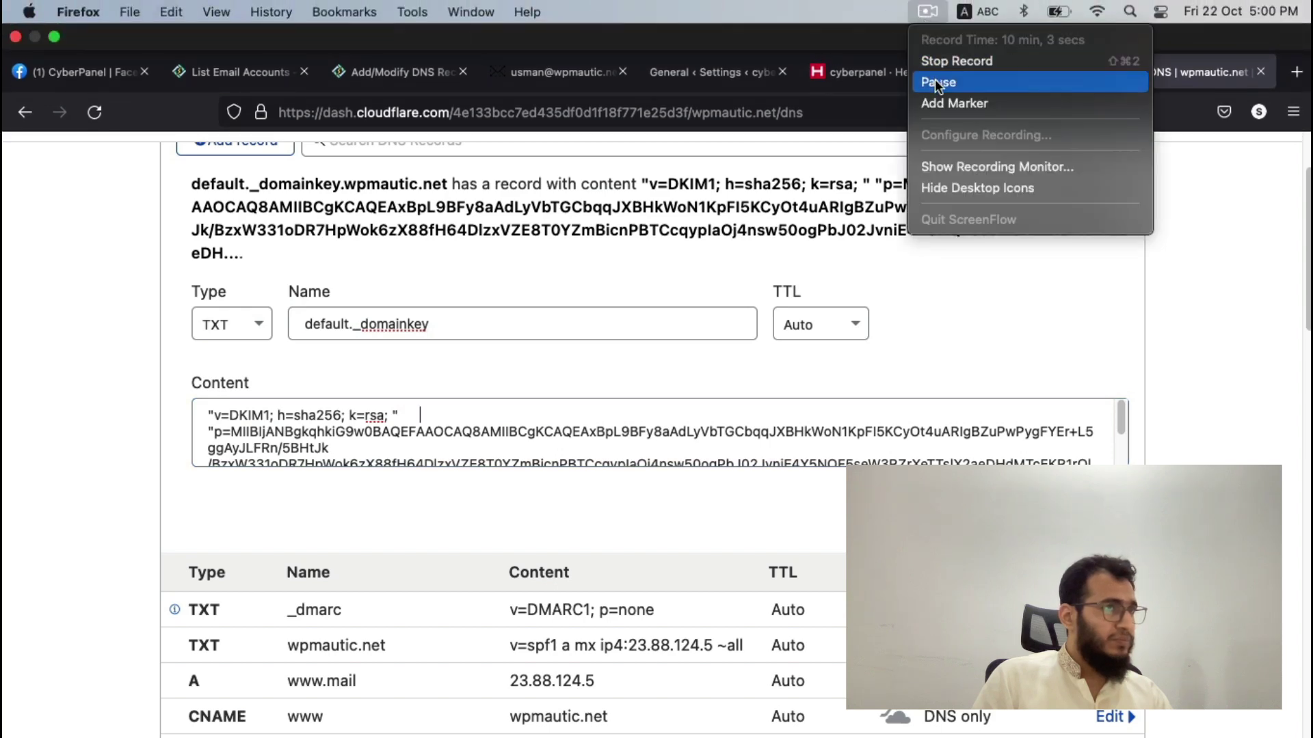
click(938, 355)
scroll(886, 419, down, 3)
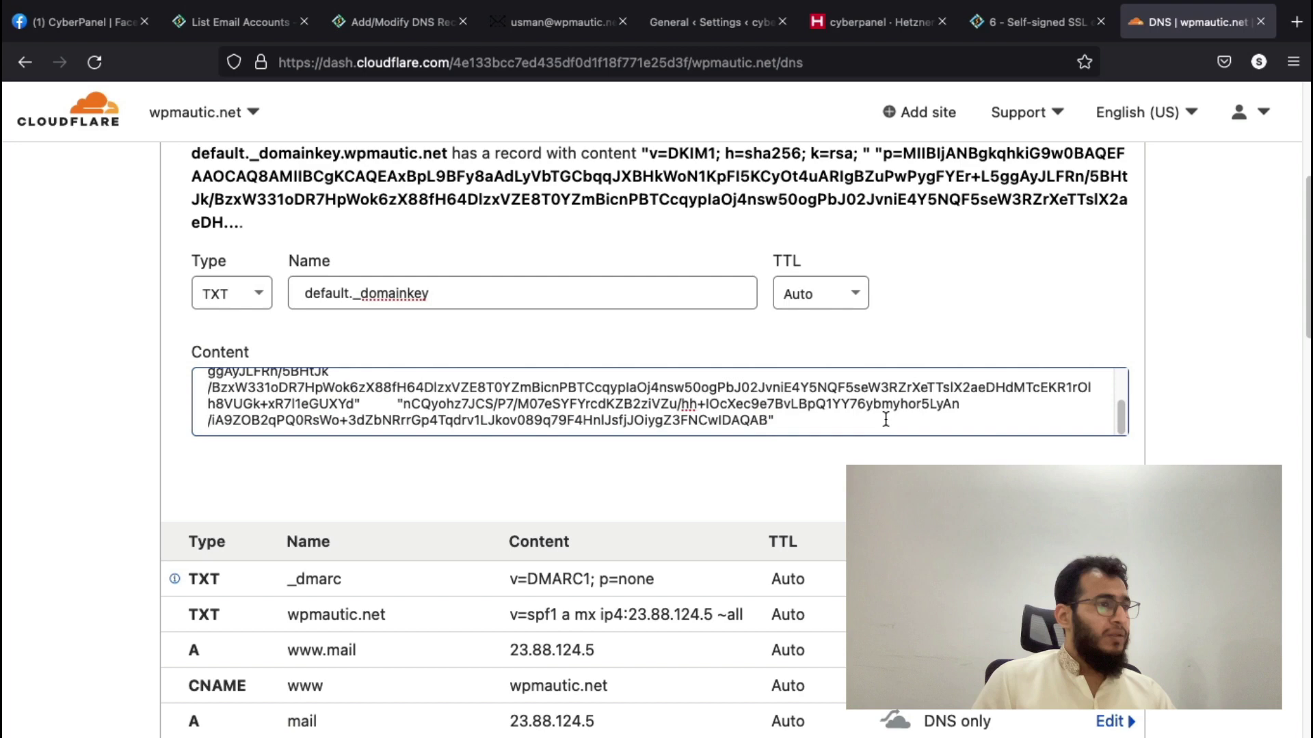
scroll(602, 419, up, 3)
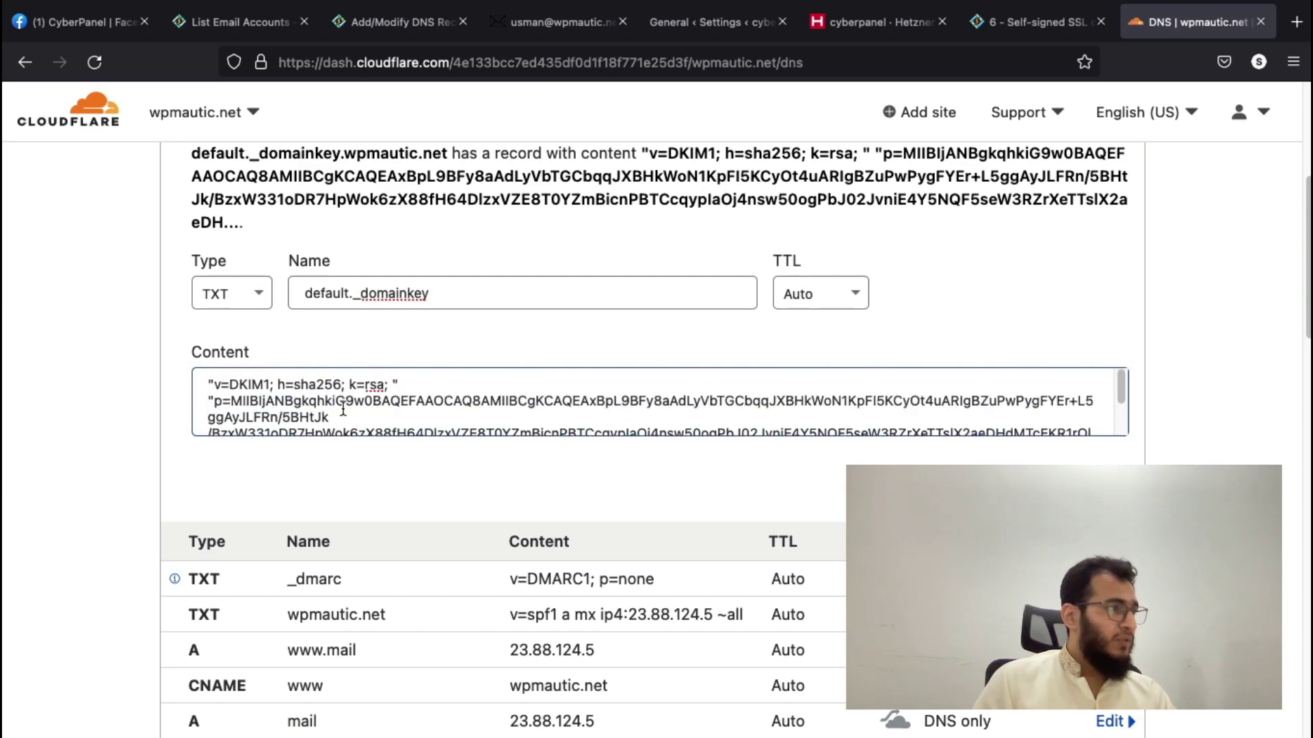
- Strip the stray quotes before v=DKIM1 and around p=MIIB, then save the default._domainkey record
click(401, 384)
key(Delete)
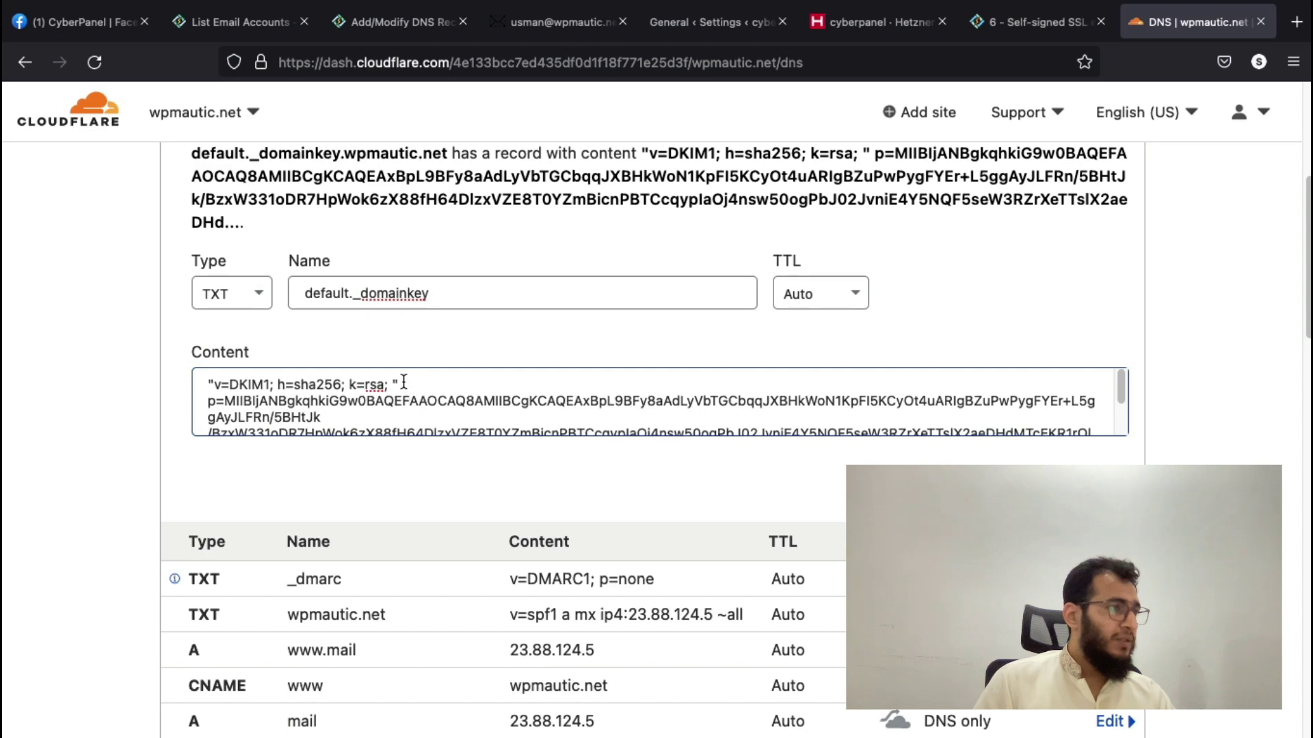
key(BackSpace)
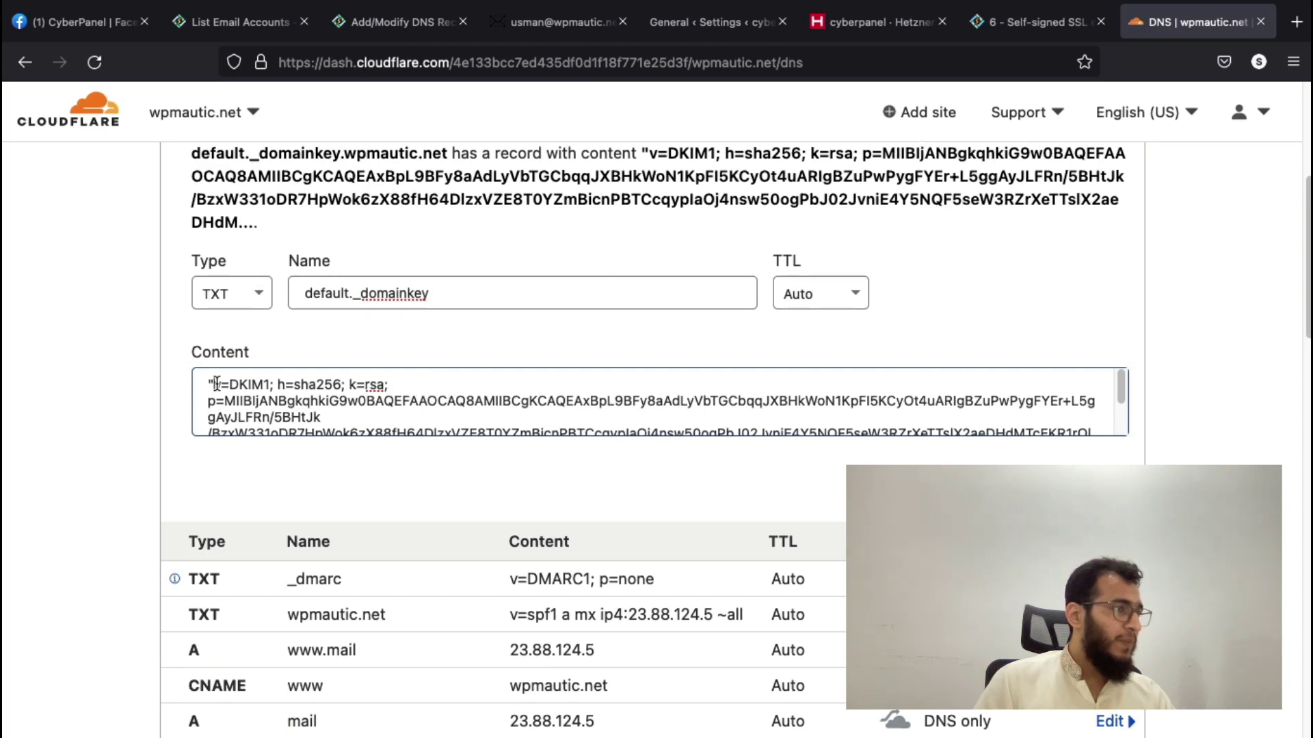
click(216, 384)
key(BackSpace)
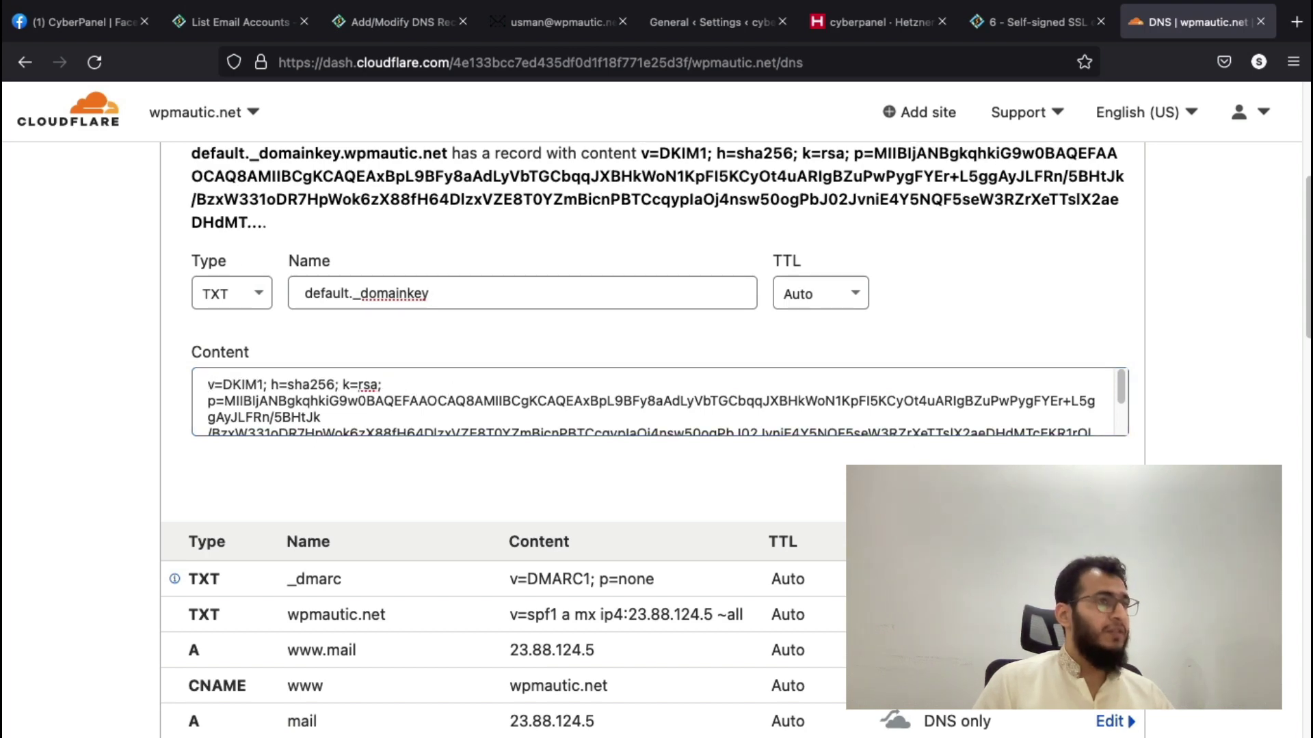
click(1015, 24)
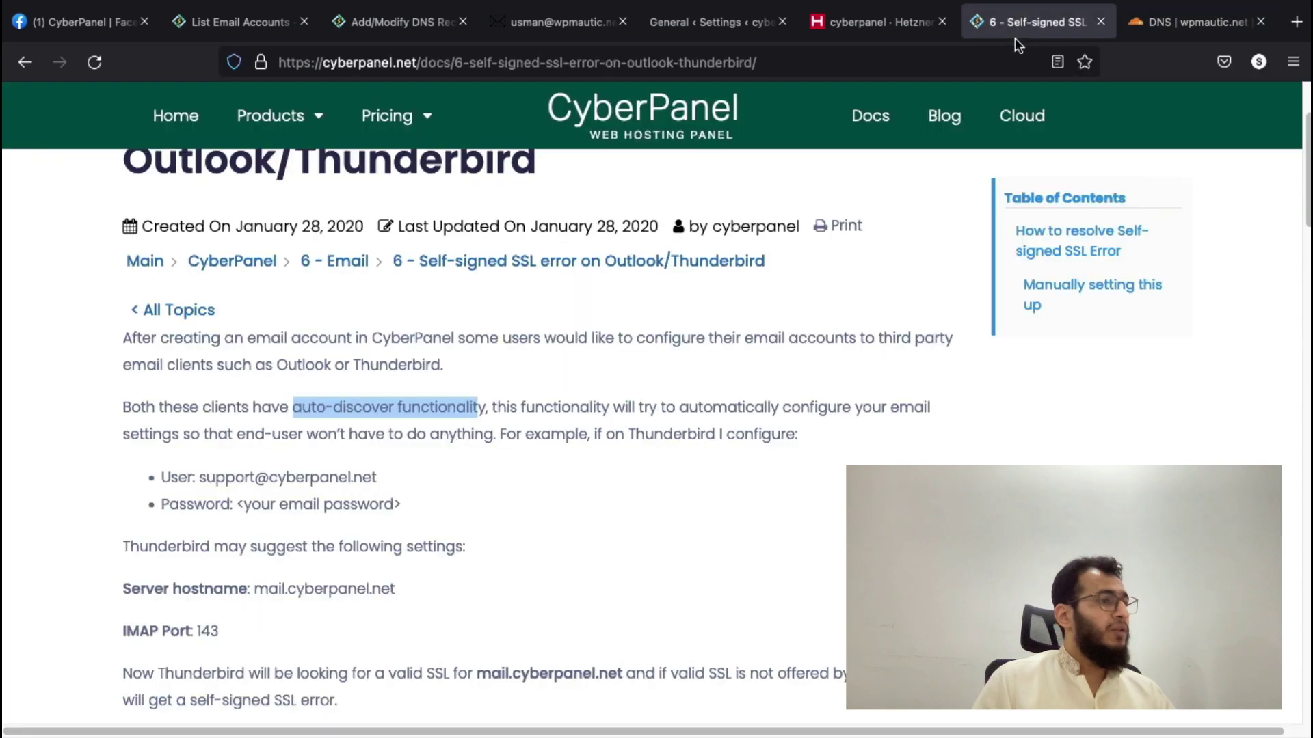
- Load mail-tester.com in the Hetzner tab and start a blank new message in RainLoop Webmail
click(375, 25)
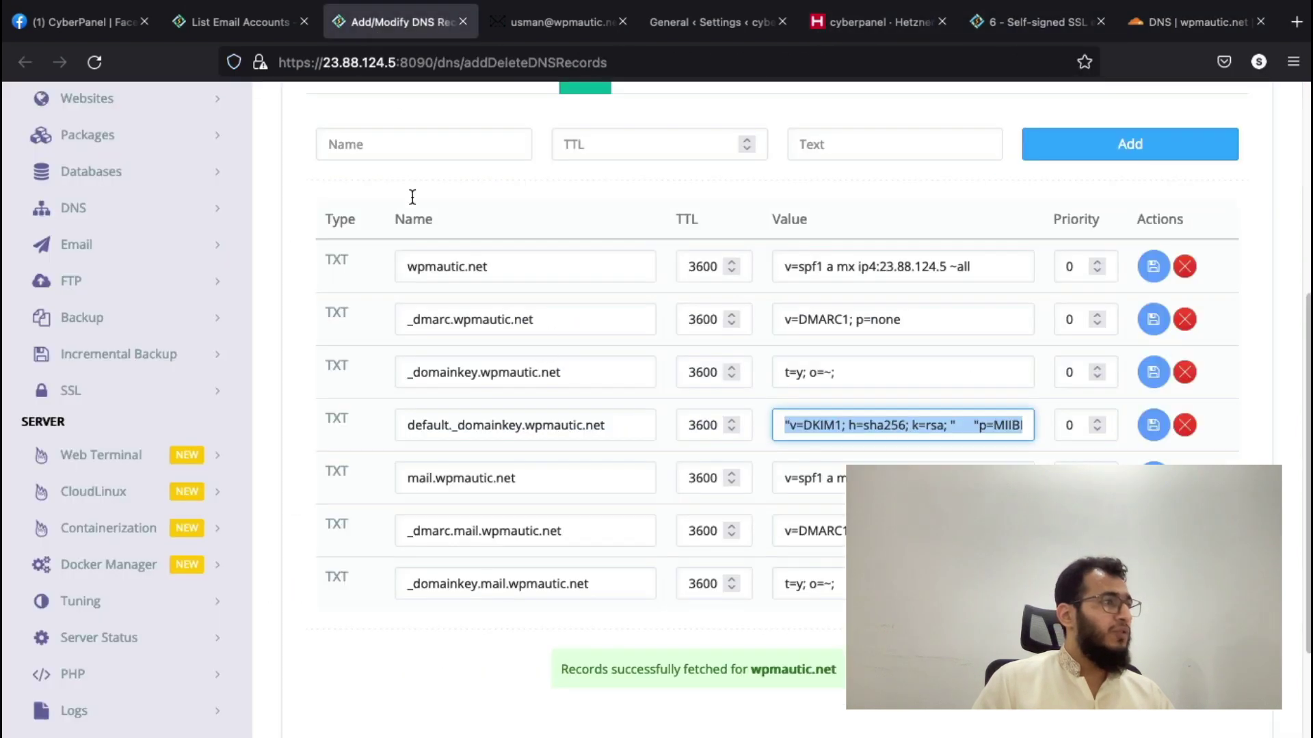
scroll(674, 409, up, 1)
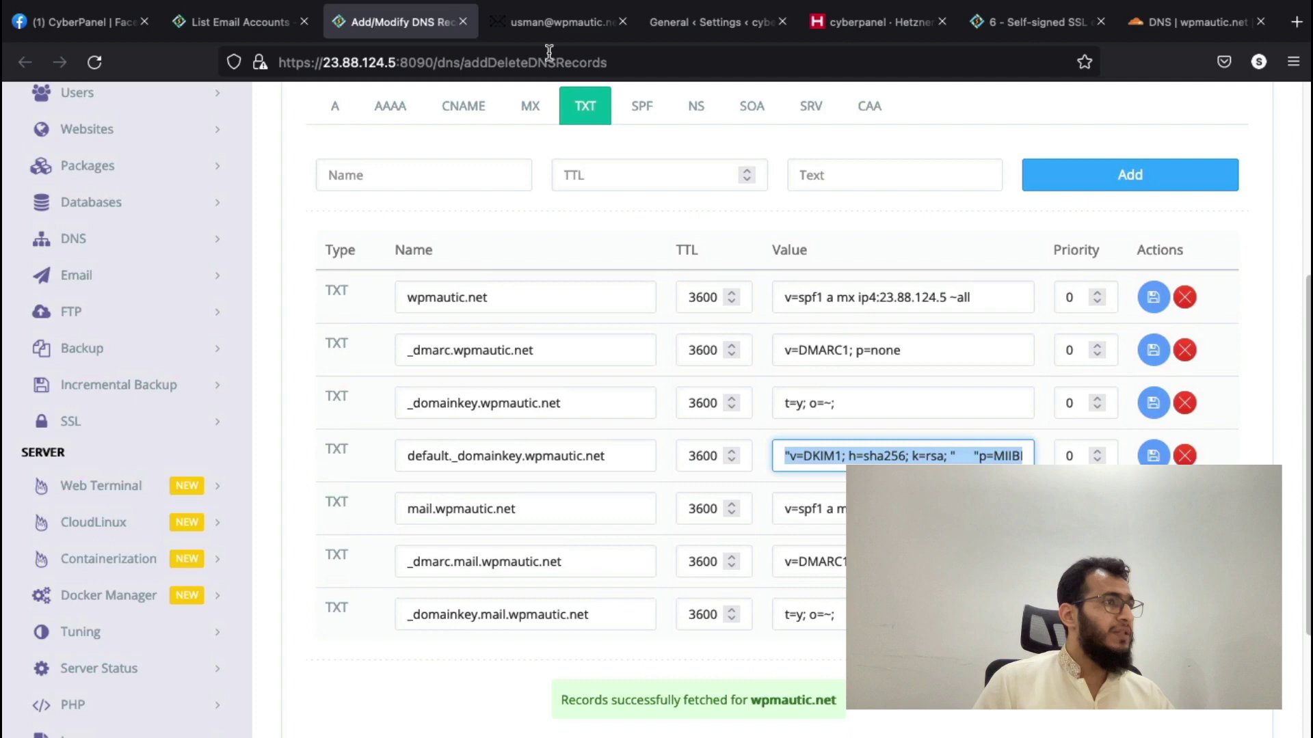
click(699, 28)
click(658, 60)
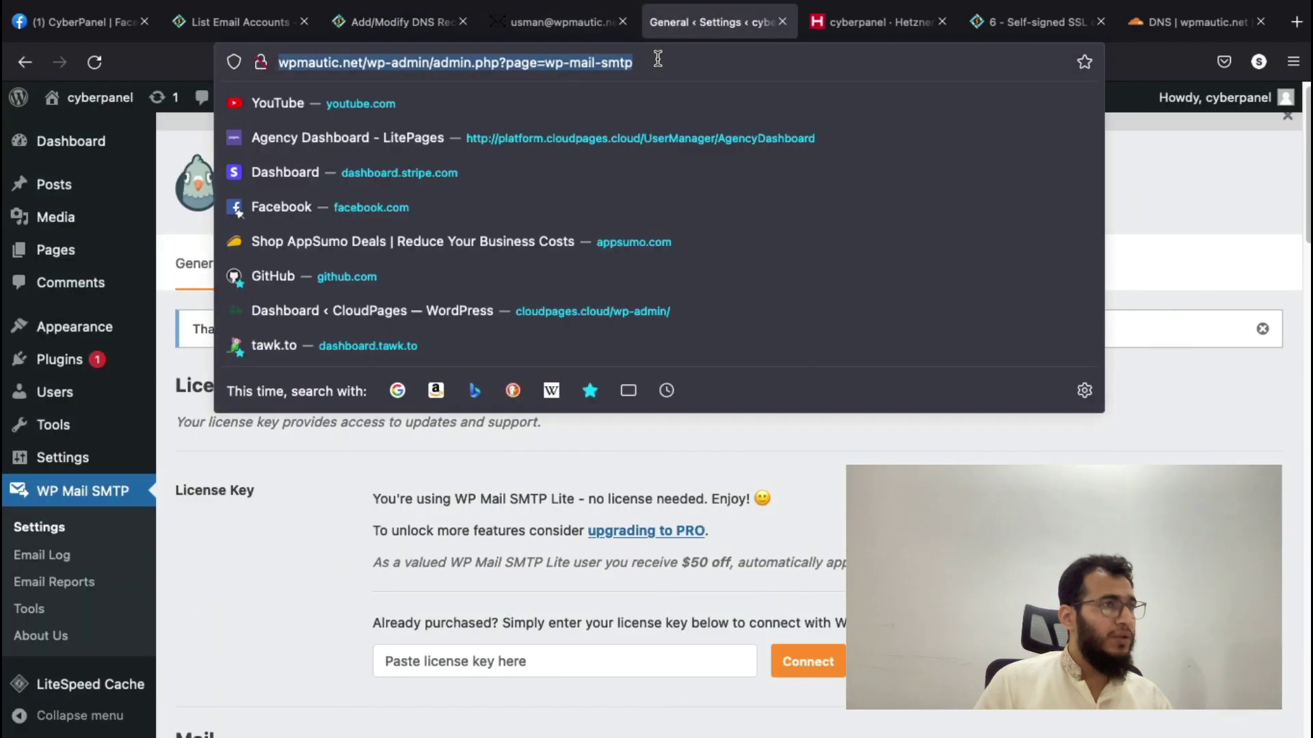
click(829, 28)
click(823, 48)
text(mail-teste)
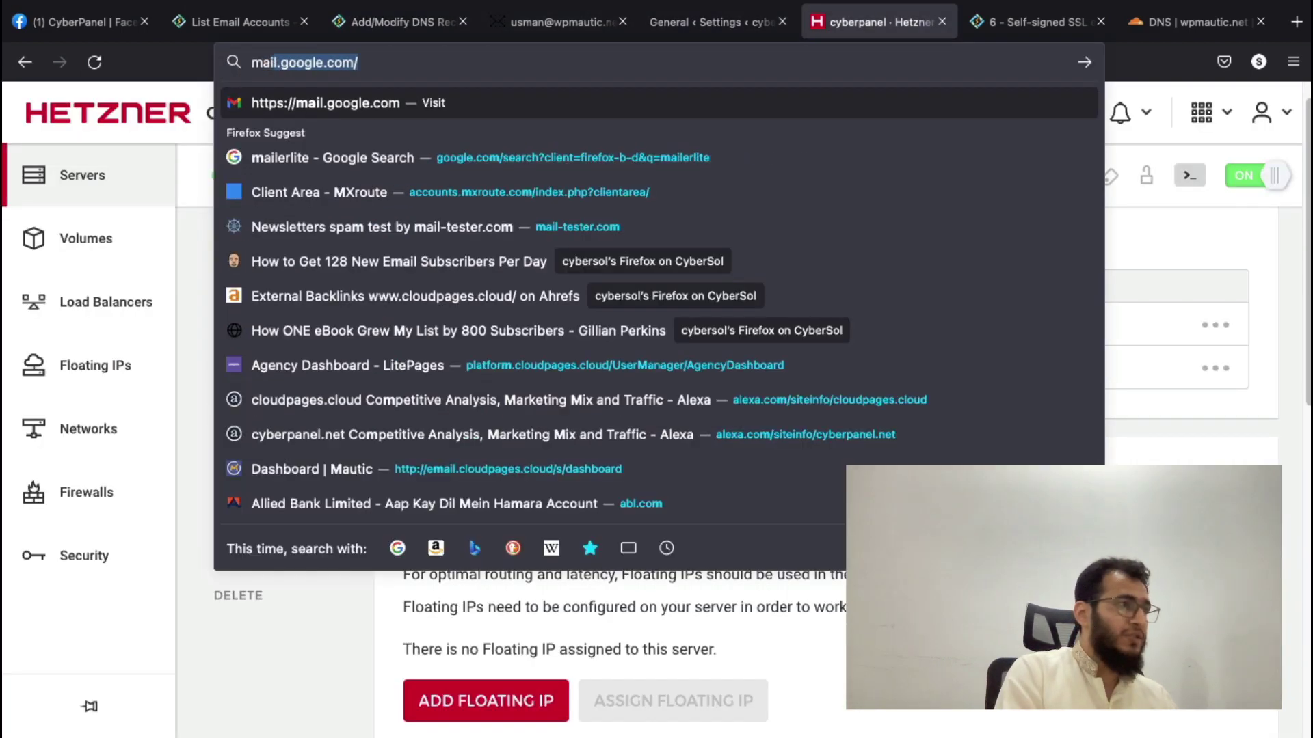
text(r.com)
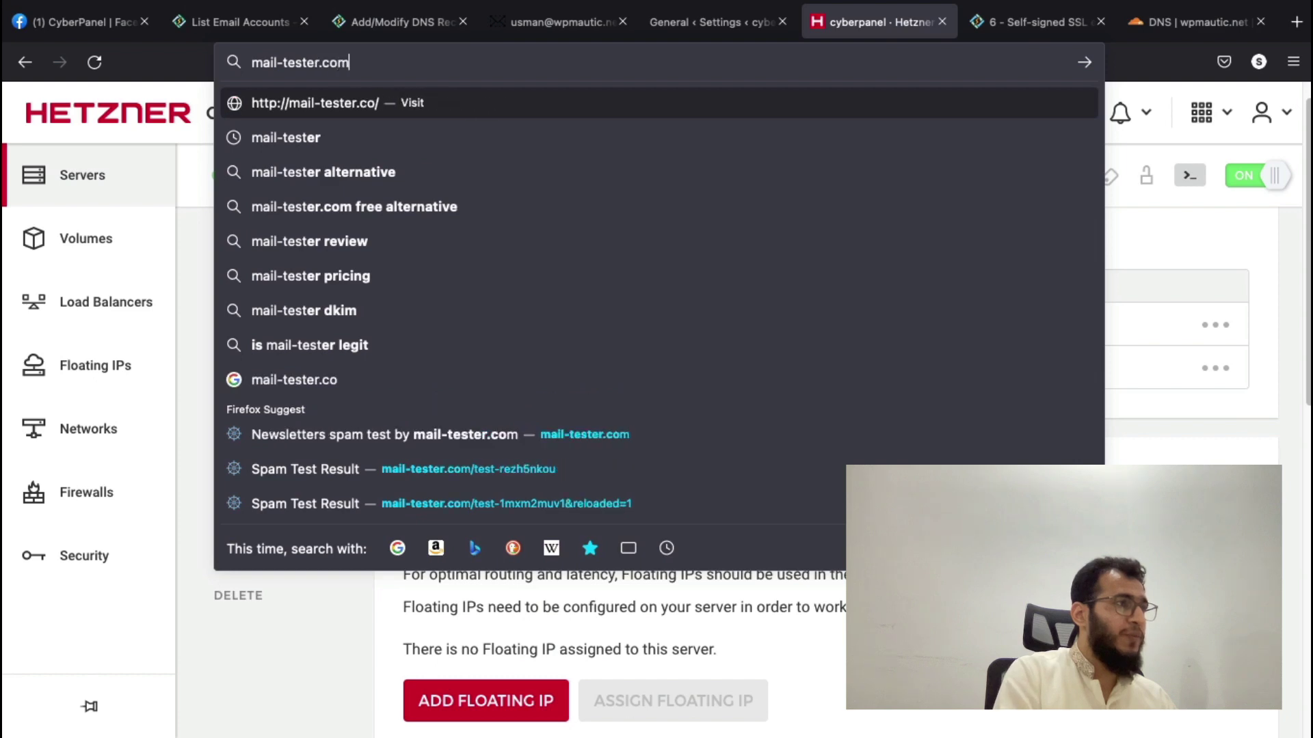
key(Return)
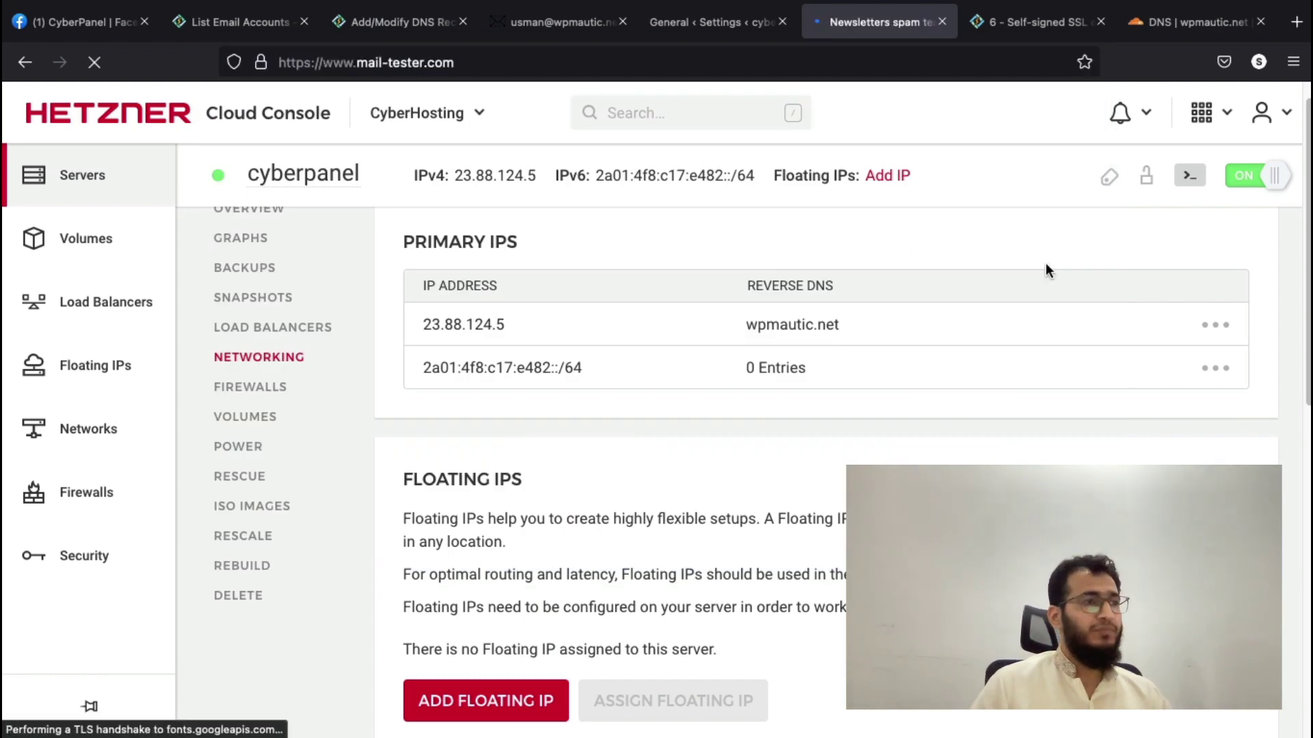
click(560, 22)
click(106, 112)
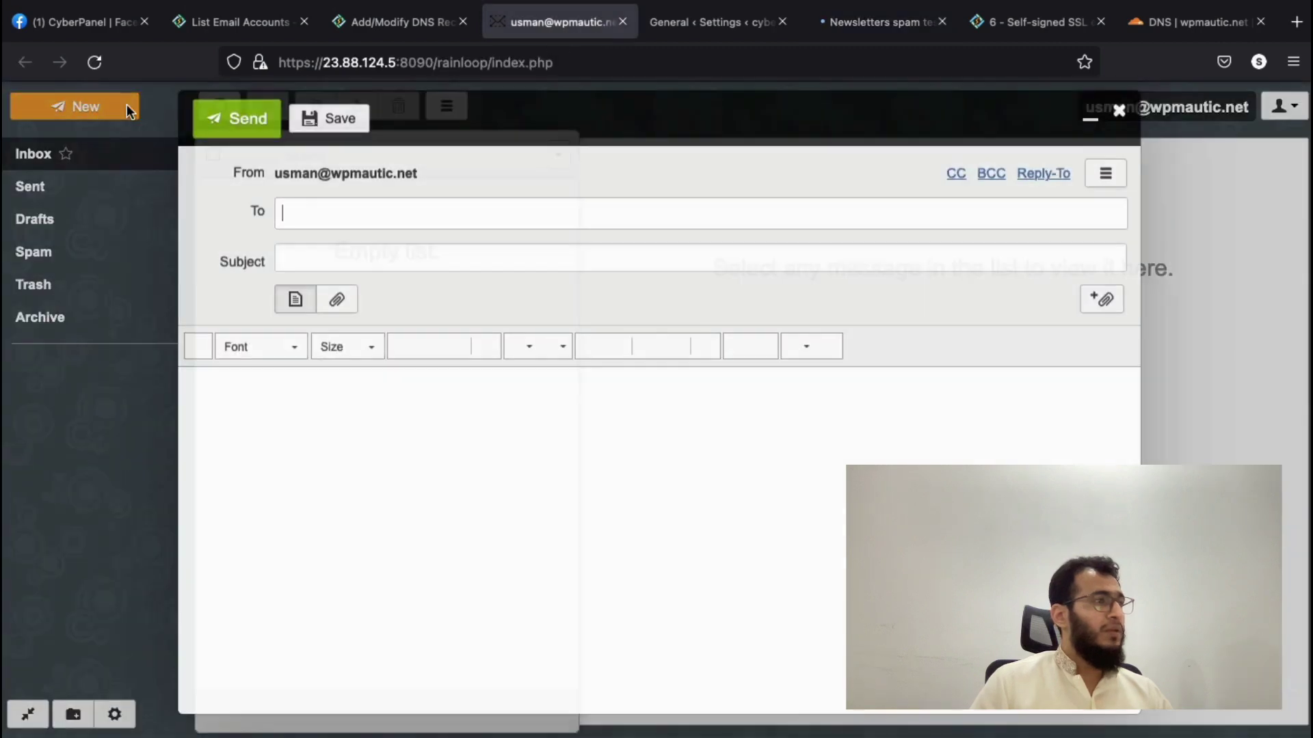
- Send a test email with subject and body 'asdasd' to the address copied from mail-tester.com
click(855, 25)
triple_click(556, 320)
key(ctrl+c)
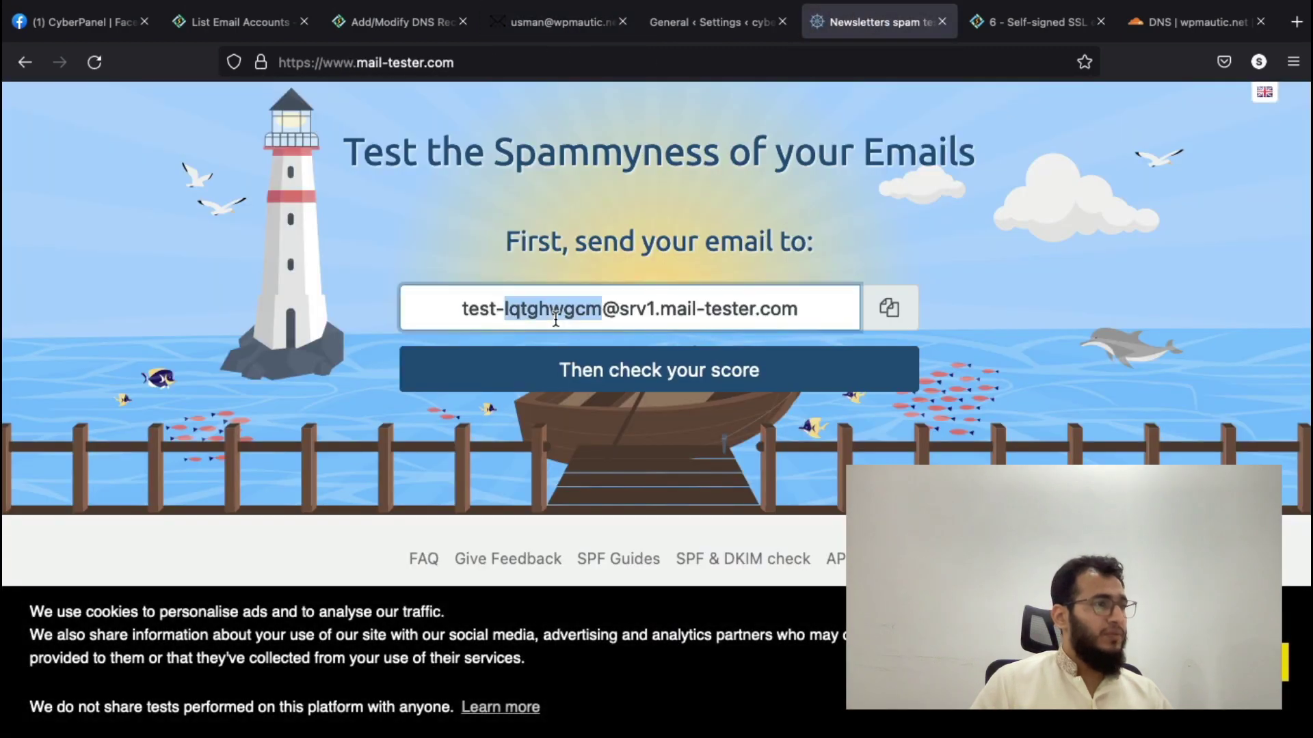
click(597, 27)
click(354, 206)
key(ctrl+v)
click(351, 257)
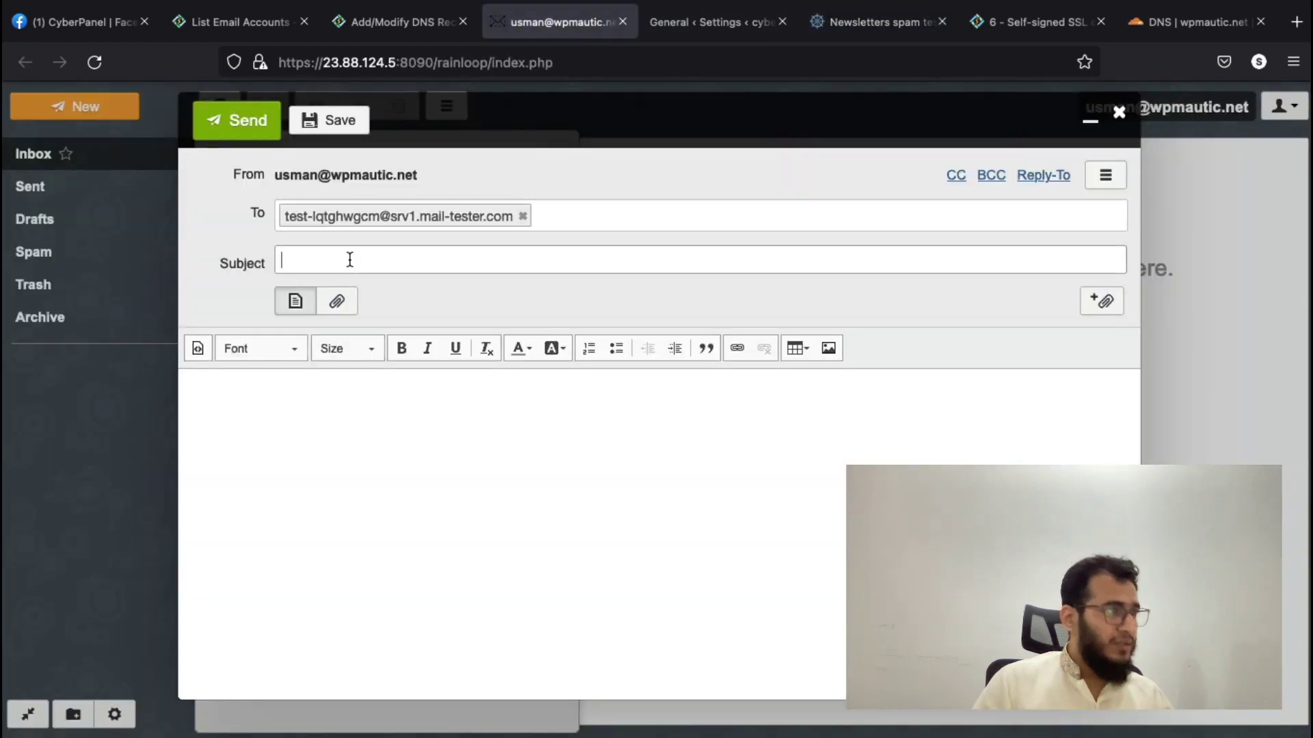
text(asdasd)
click(321, 407)
text(asdasd)
click(237, 121)
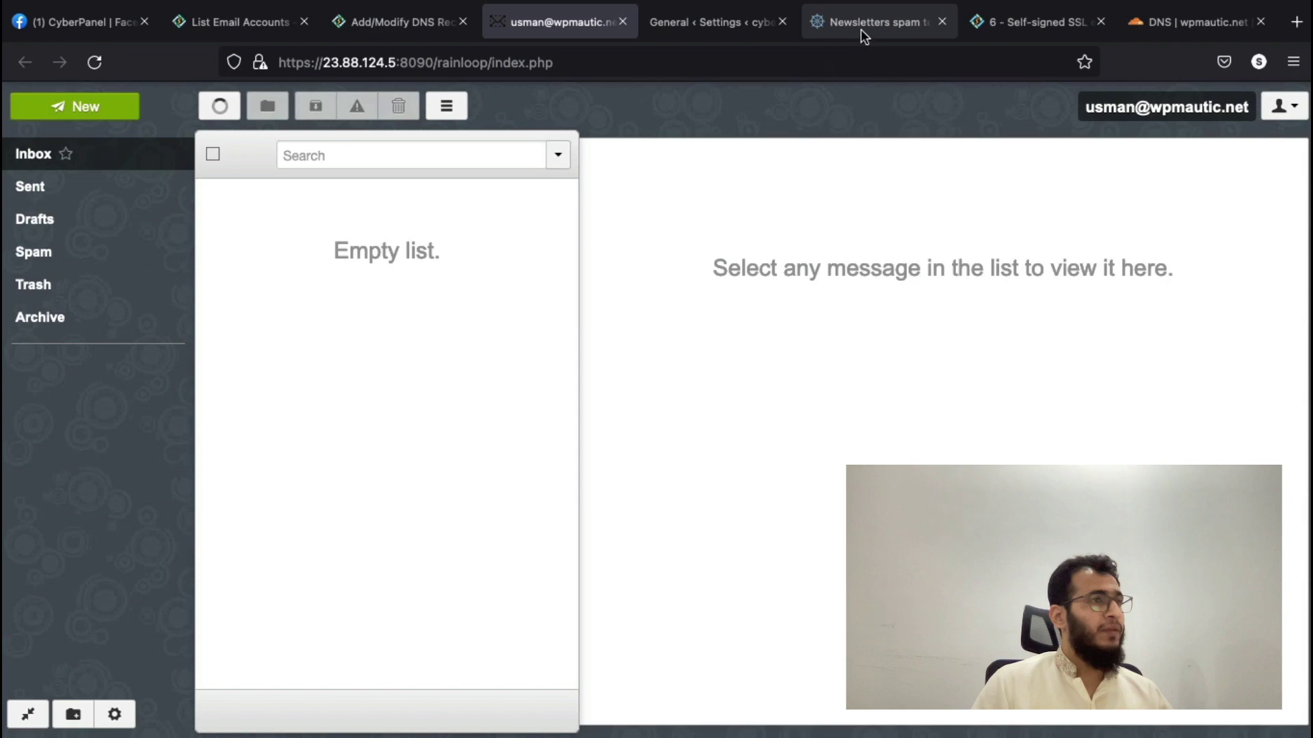
click(860, 27)
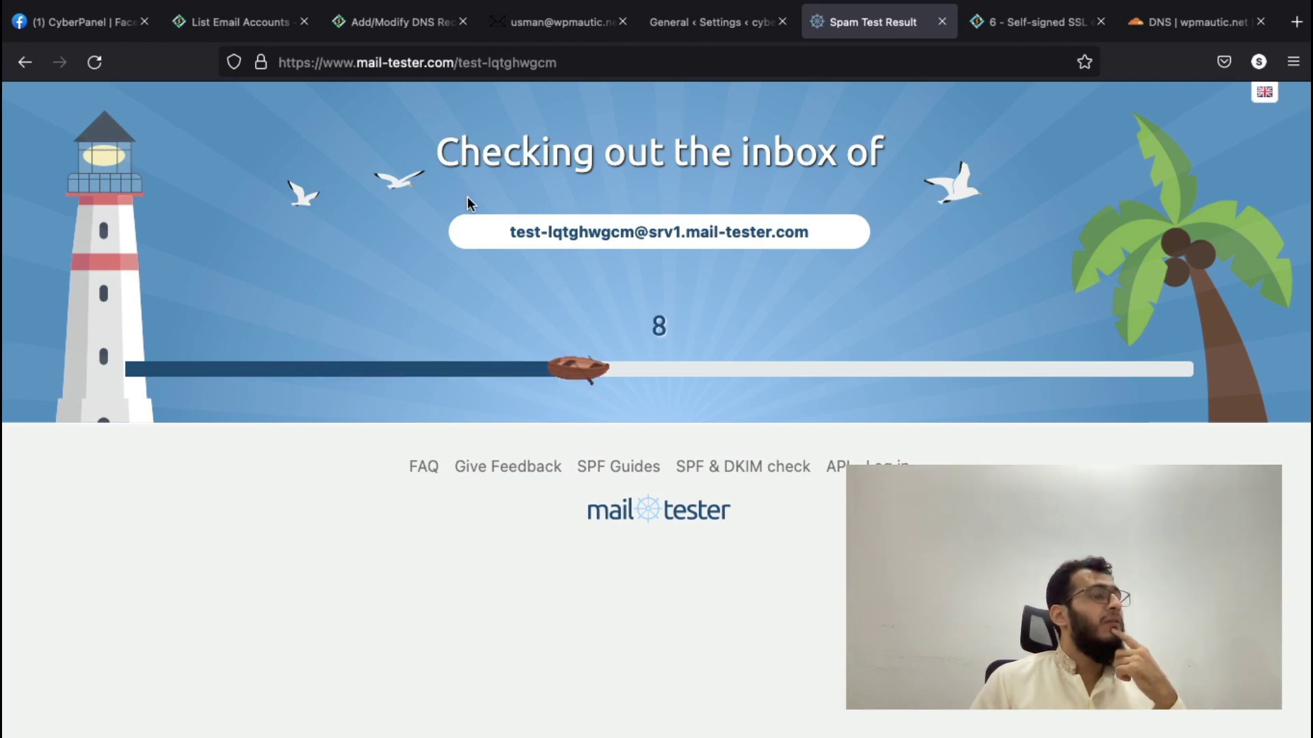
- Bring up the mail-tester result for the 'asdasd' message, scoring 4.8/10
click(722, 26)
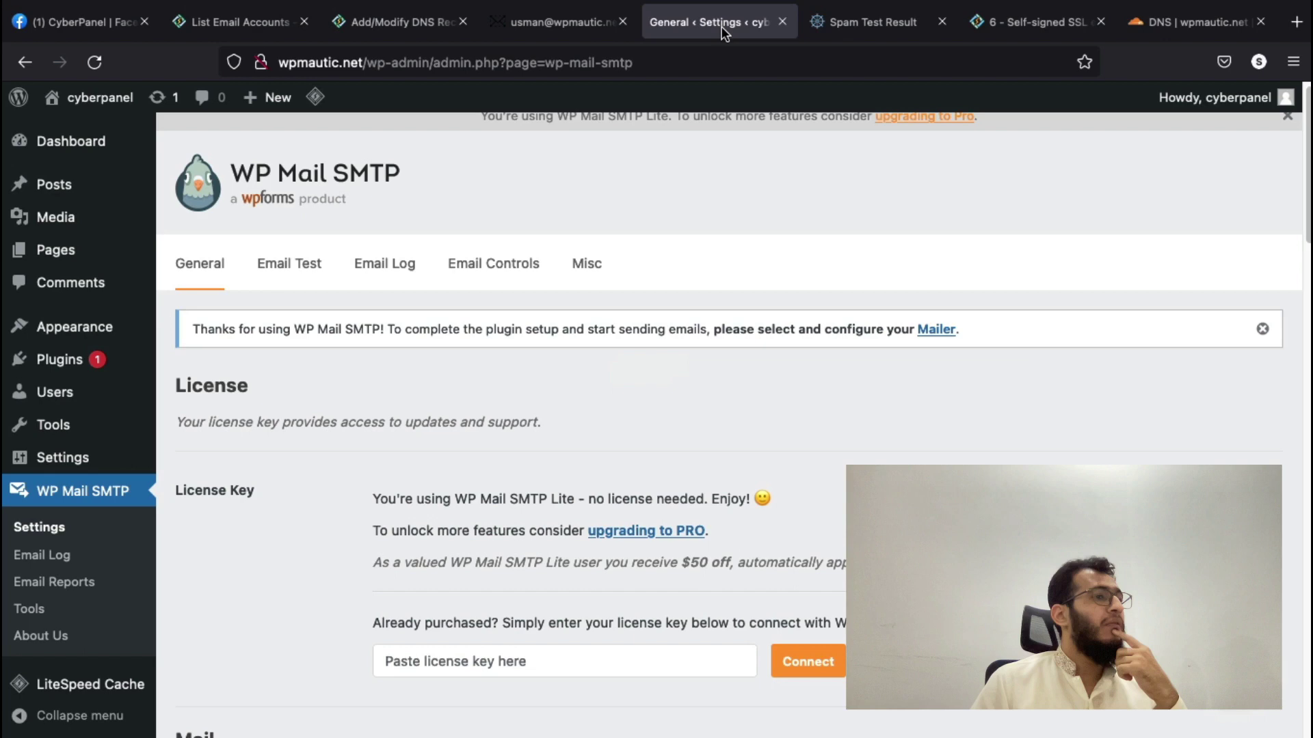
scroll(706, 196, down, 2)
click(844, 34)
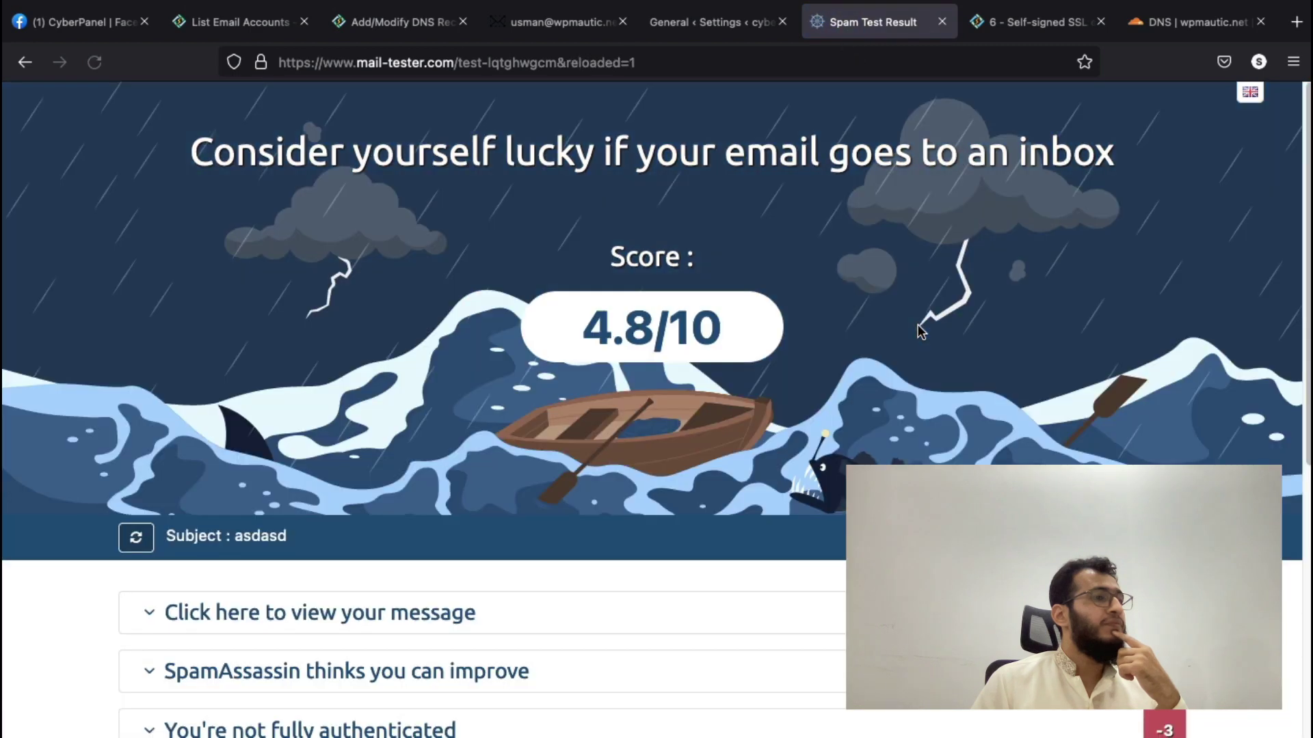
scroll(918, 324, down, 5)
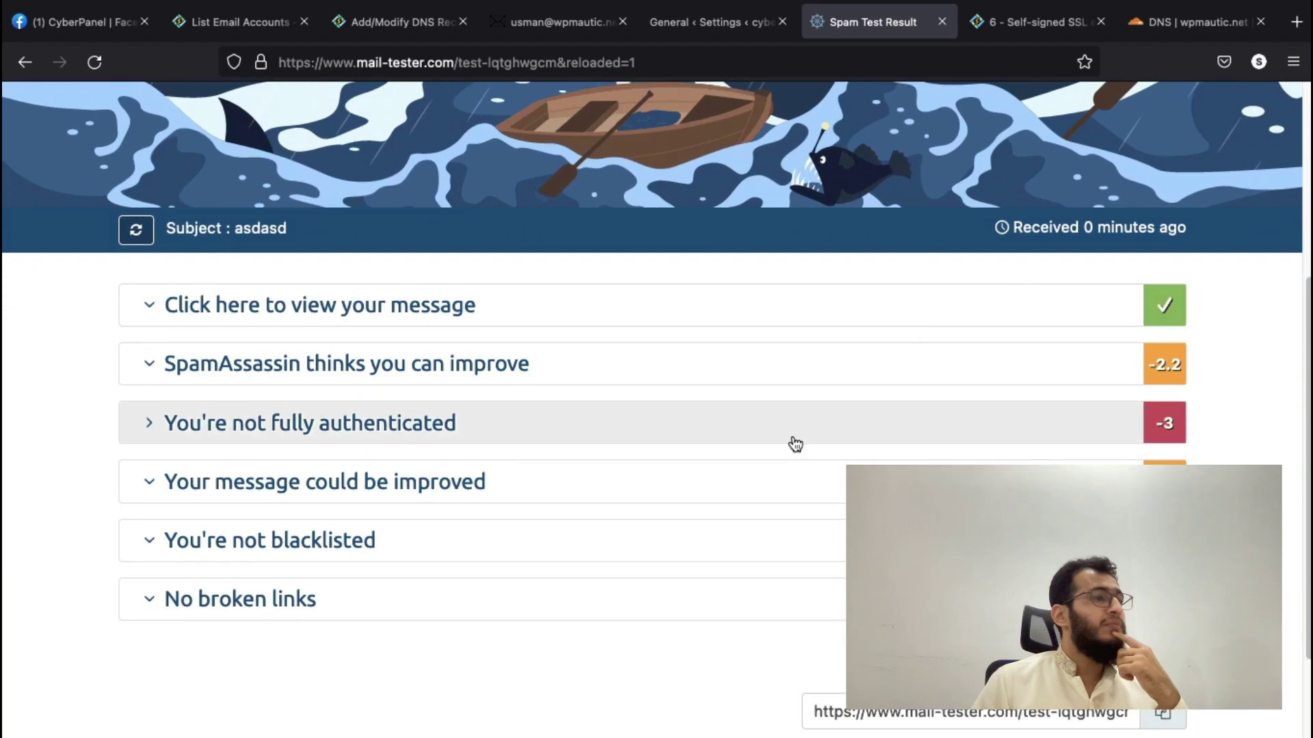
- Expand the authentication details and the MX Record row showing no MX record for wpmautic.net
click(793, 441)
scroll(794, 444, down, 4)
scroll(793, 445, down, 1)
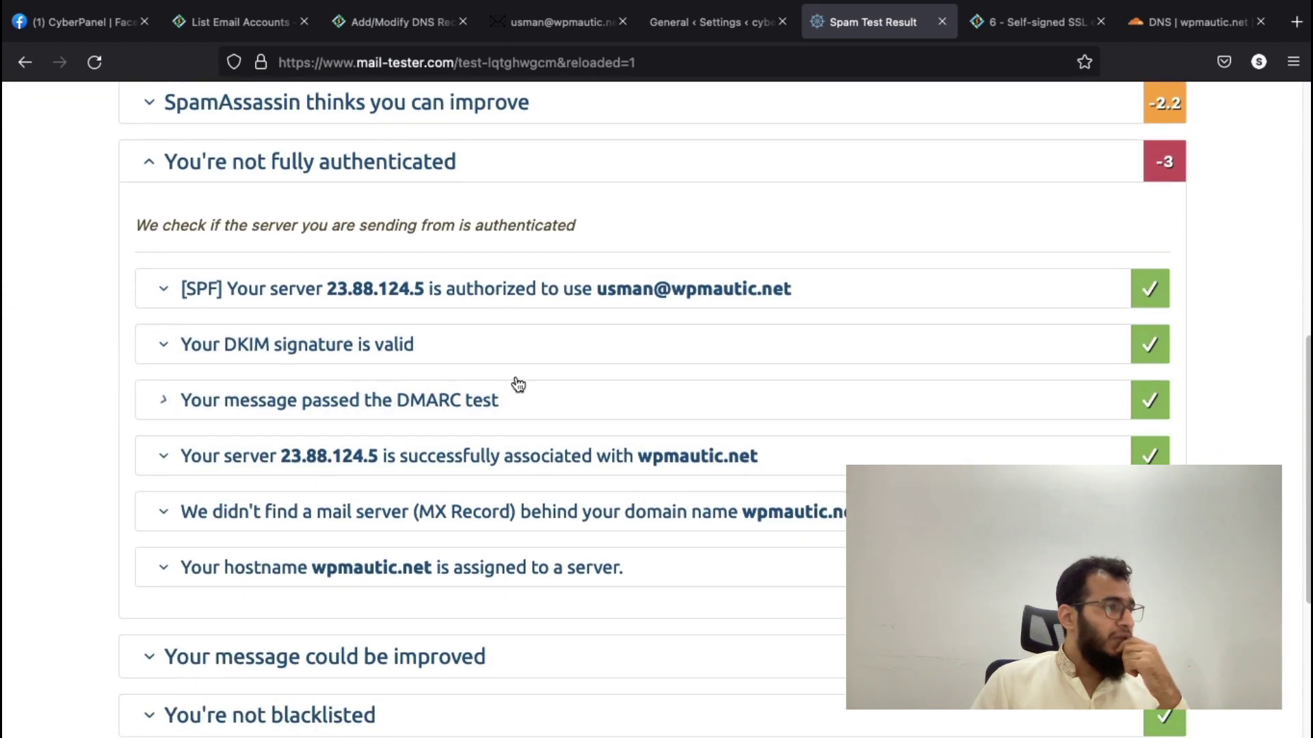
scroll(471, 359, down, 1)
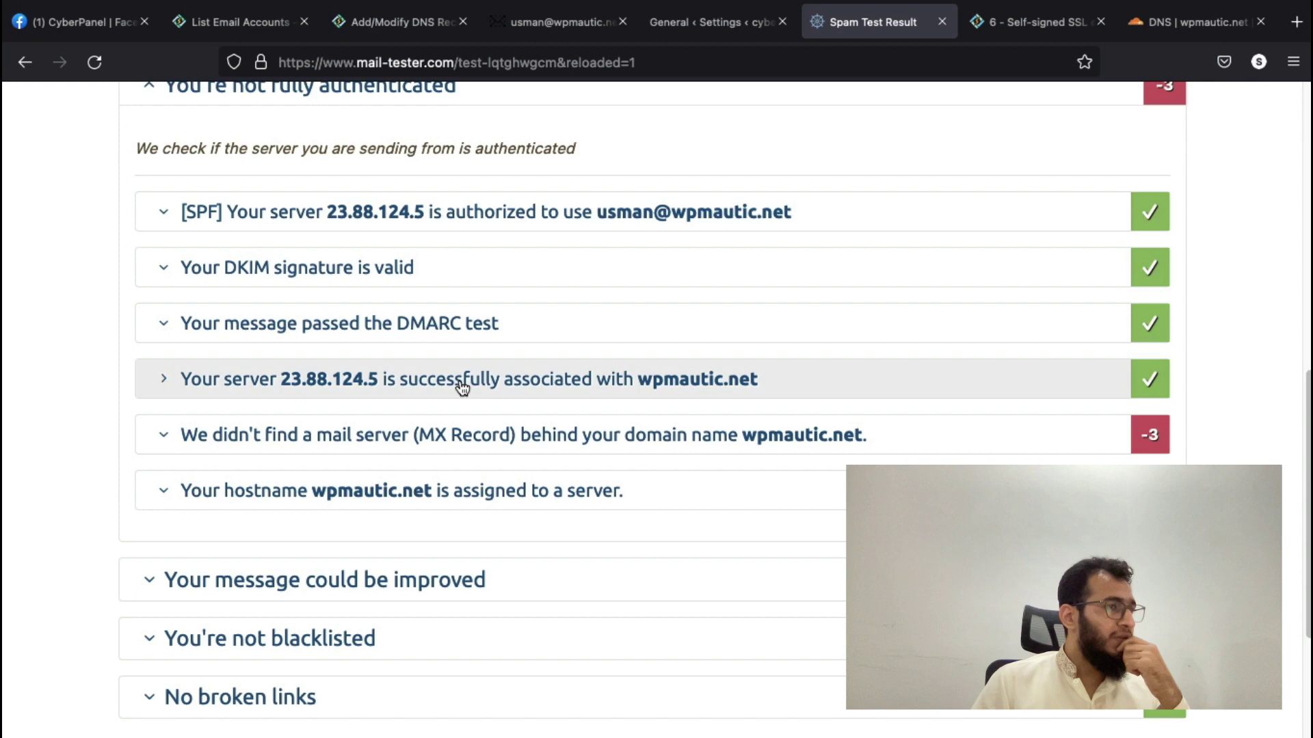
scroll(598, 392, down, 1)
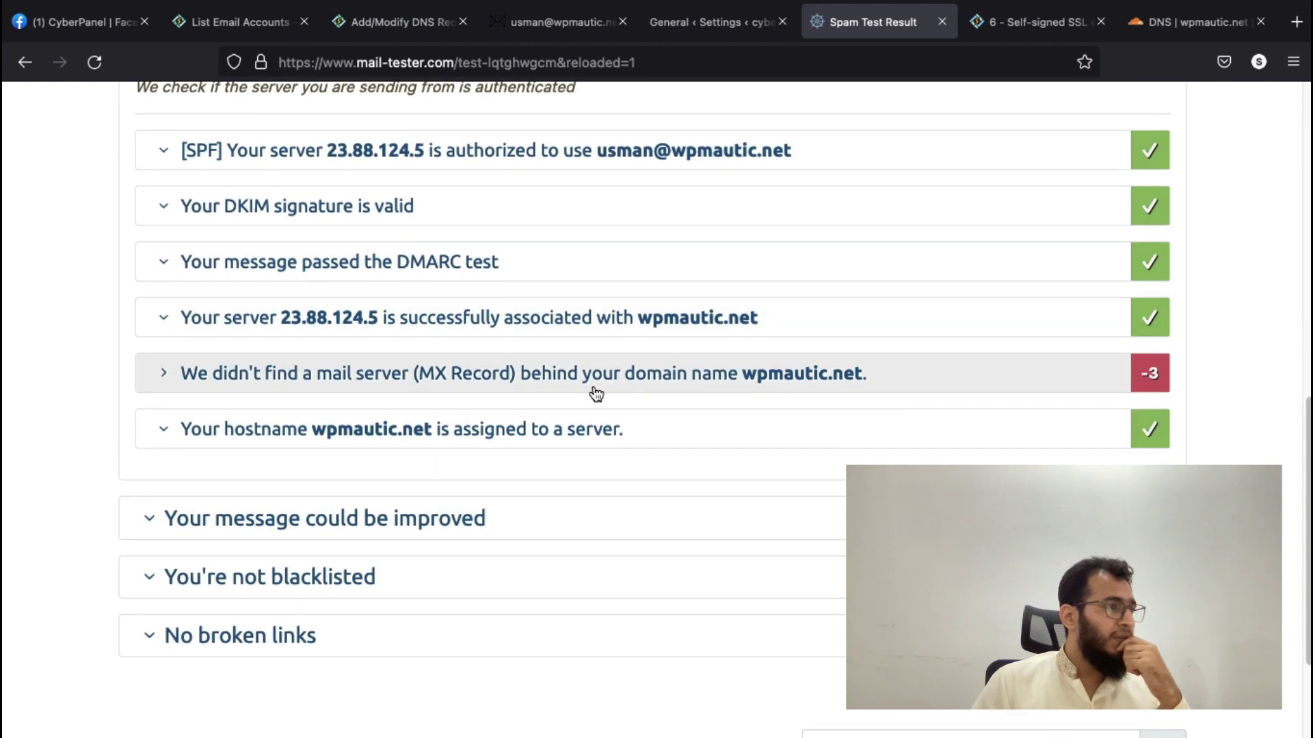
click(596, 394)
scroll(594, 392, down, 2)
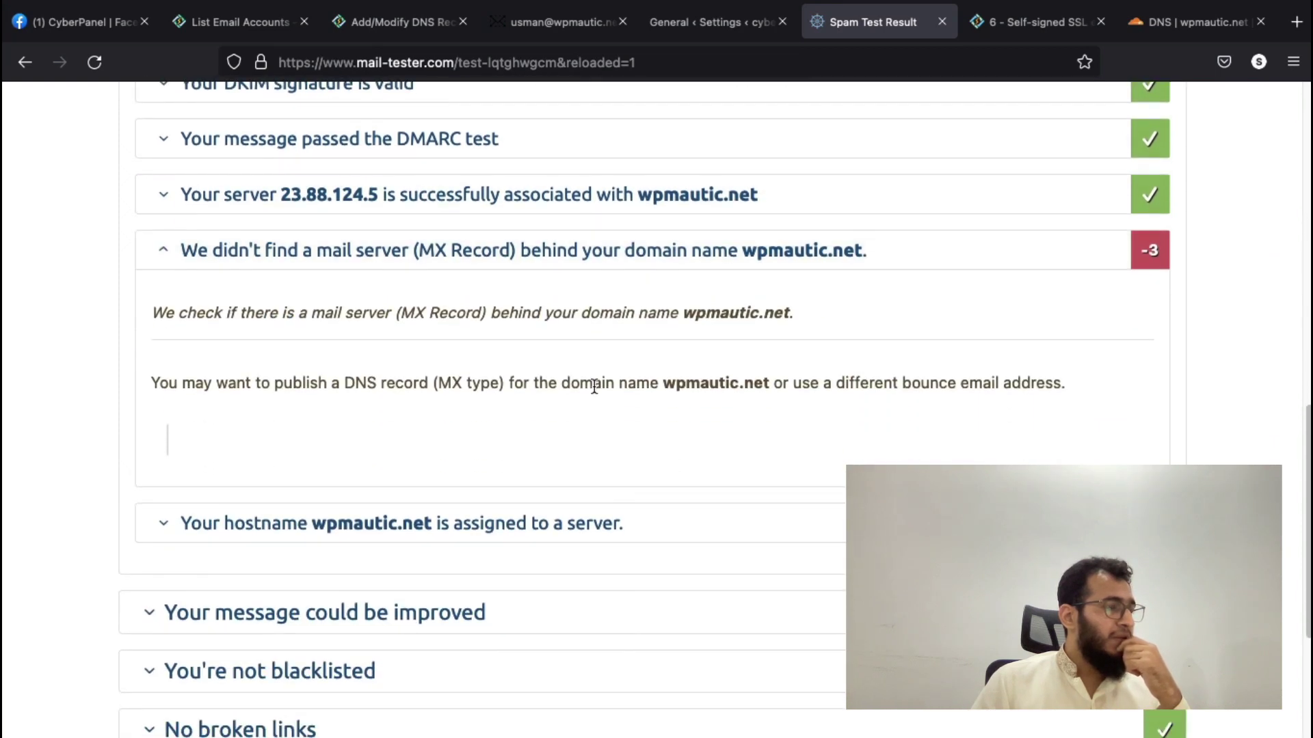
scroll(593, 384, up, 1)
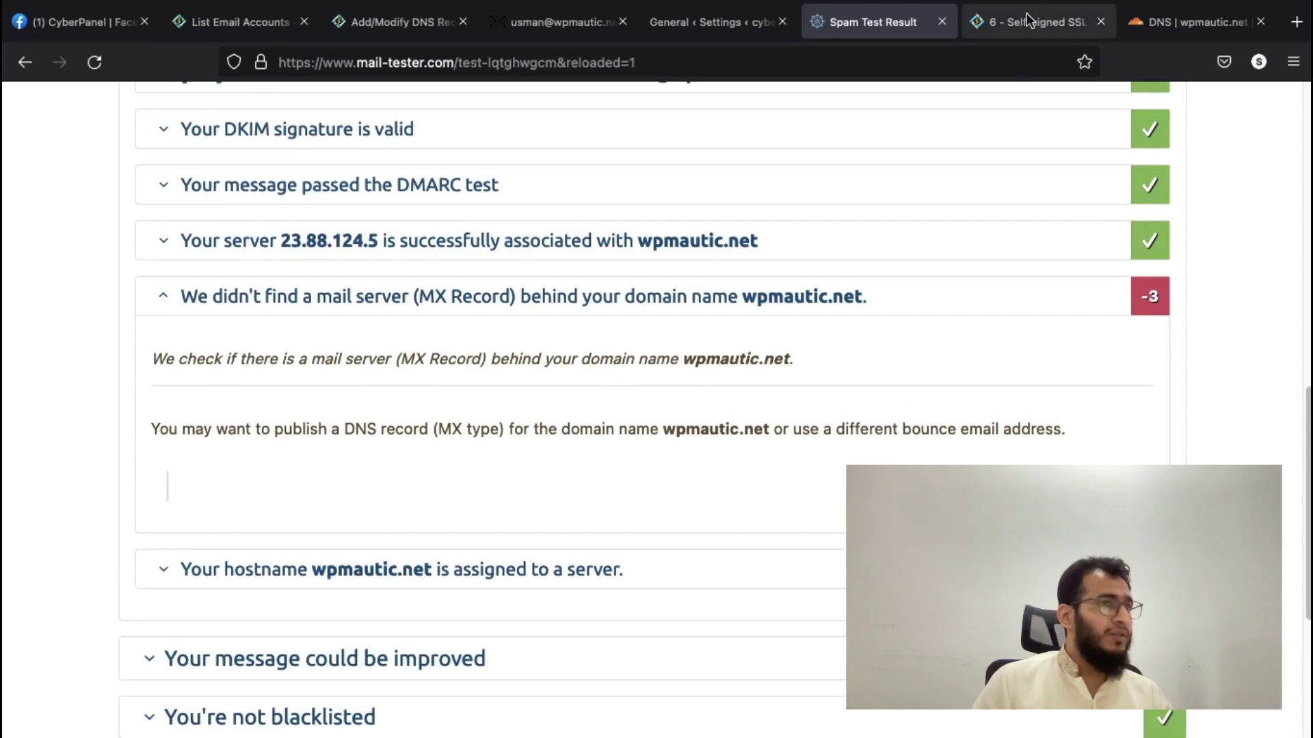
- Start a new MX record for wpmautic.net in Cloudflare DNS with name @
click(1171, 26)
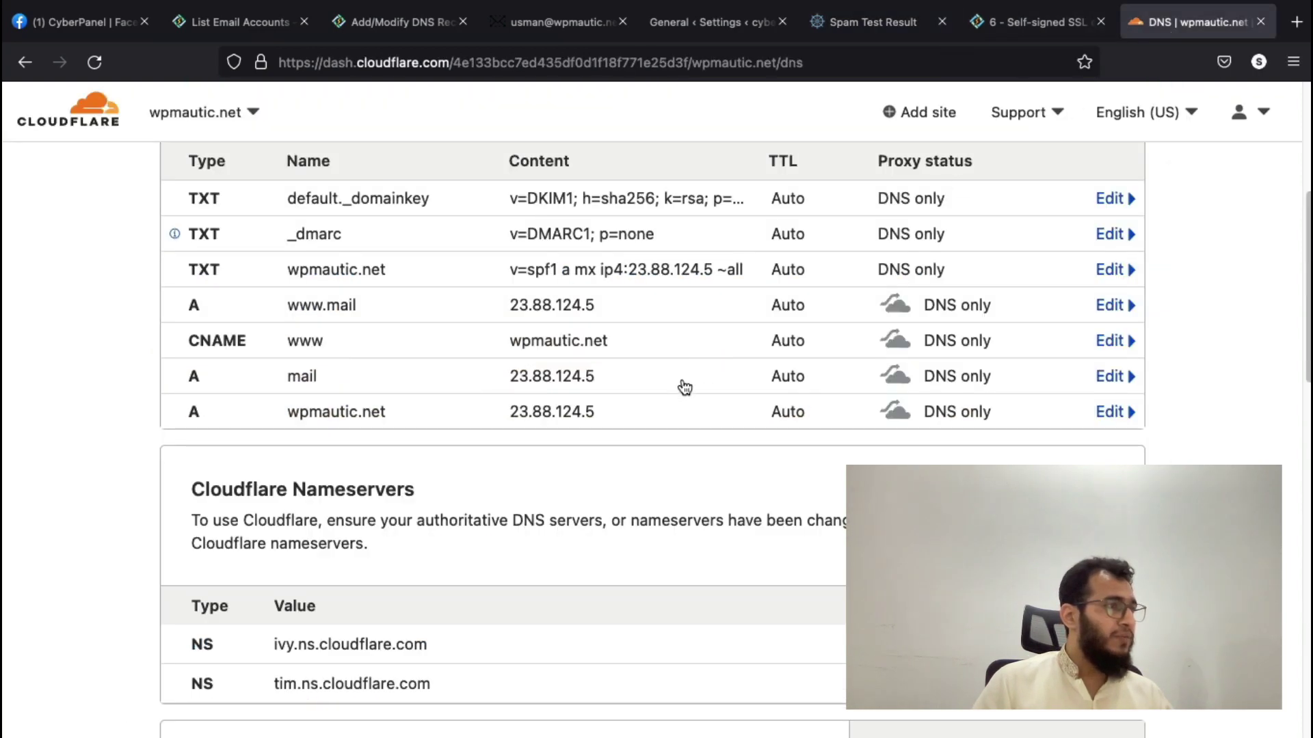
scroll(680, 387, up, 4)
click(222, 370)
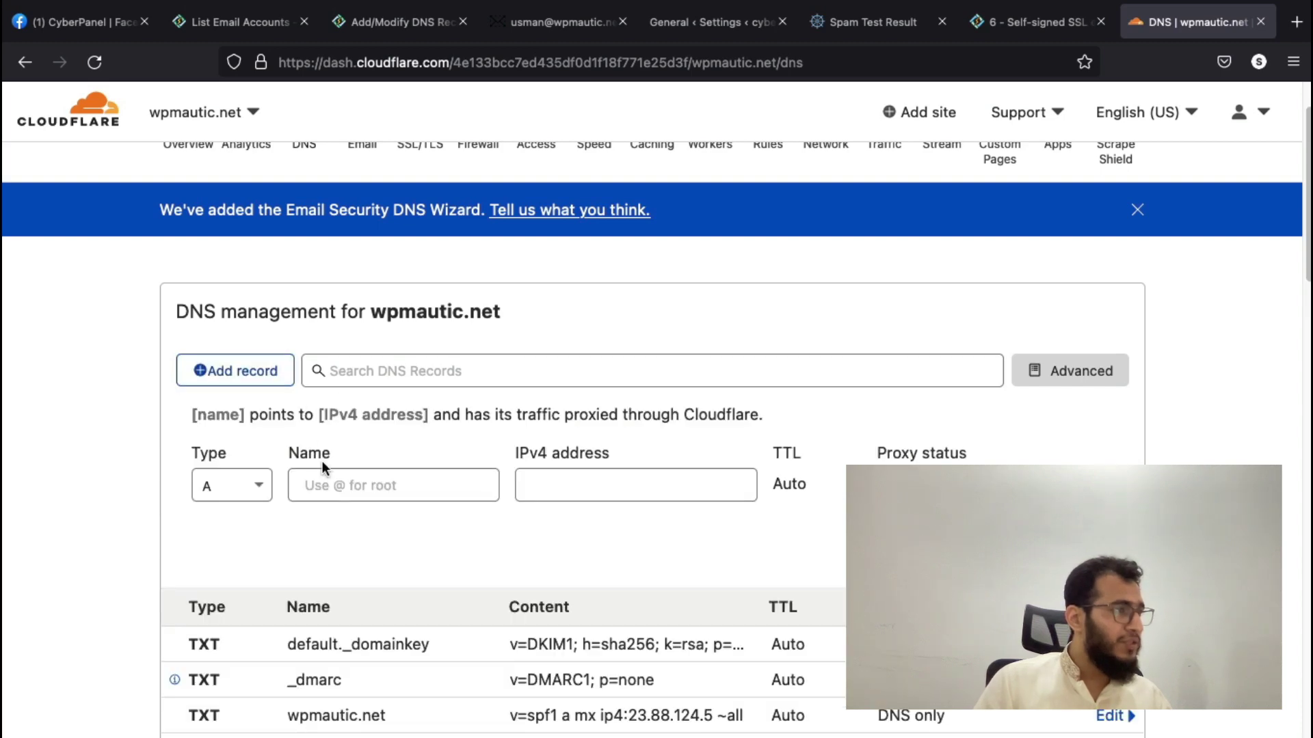
click(231, 486)
scroll(219, 547, down, 4)
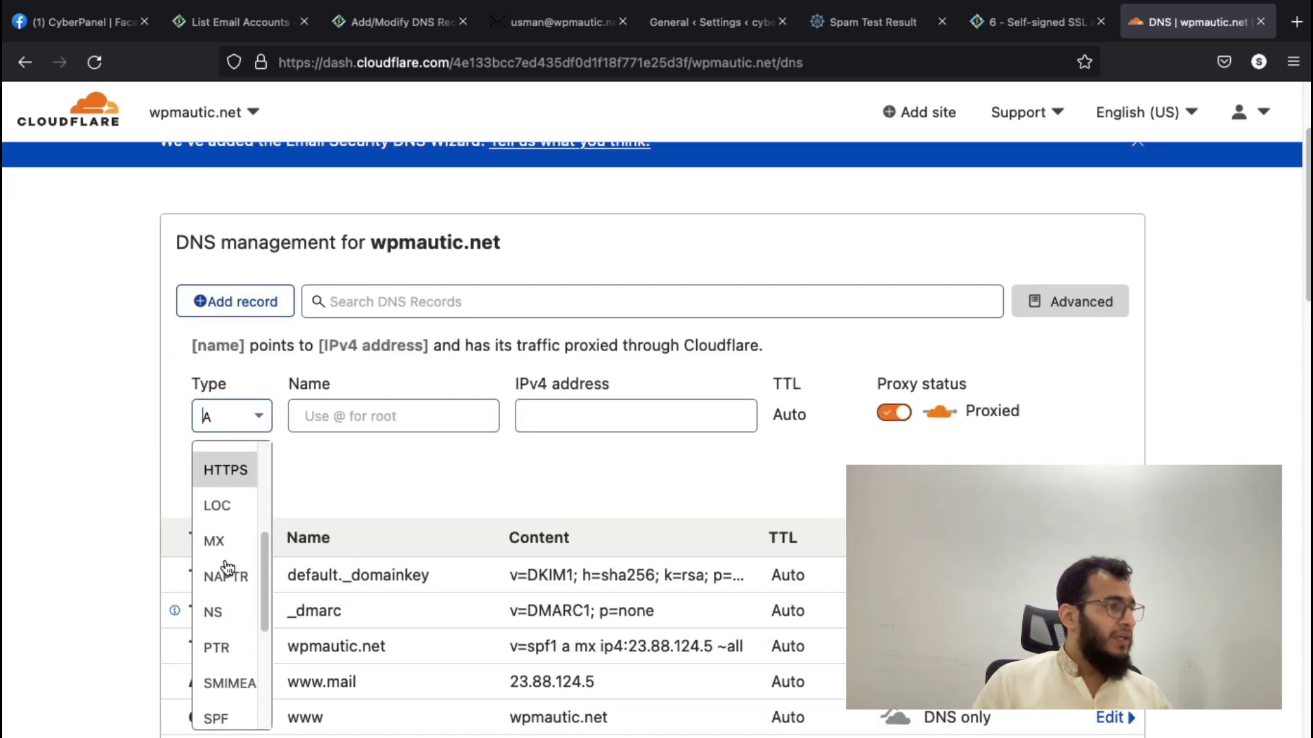
click(214, 538)
click(348, 423)
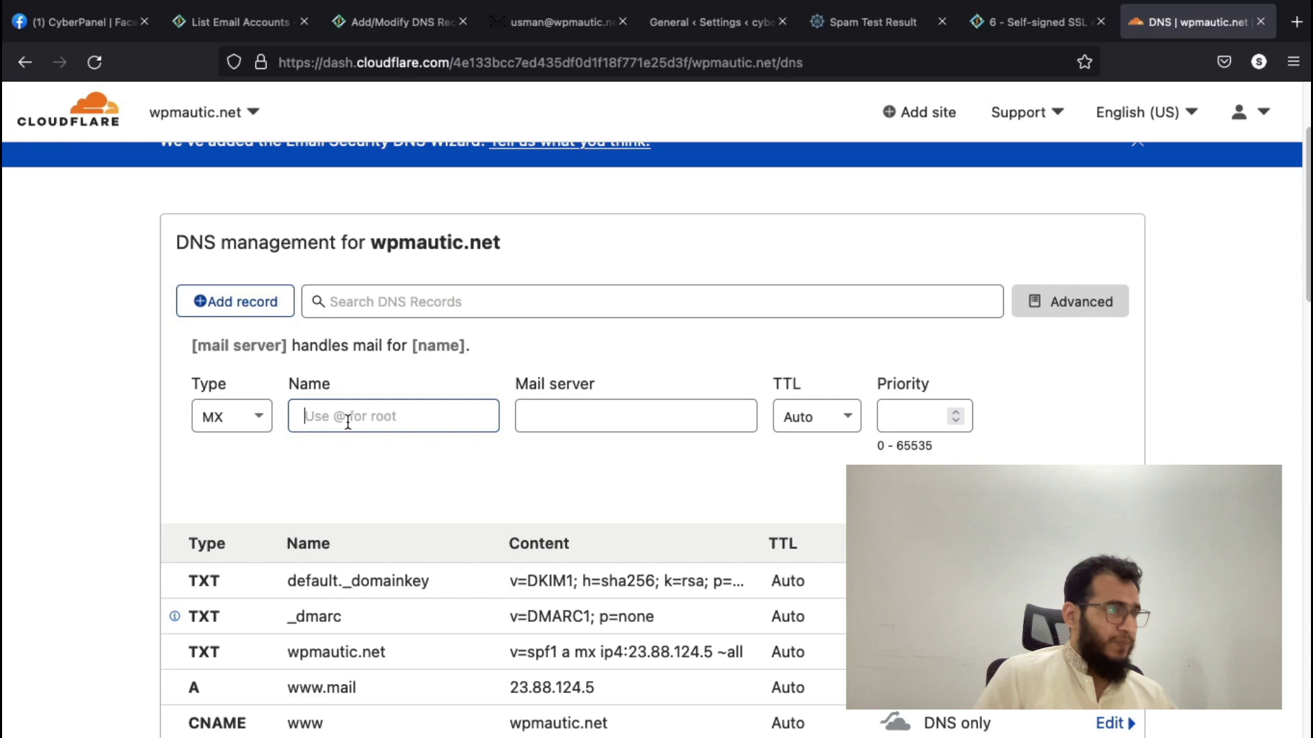
text(@)
- Enter mail.wpmautic.net as the MX record's mail server
click(588, 418)
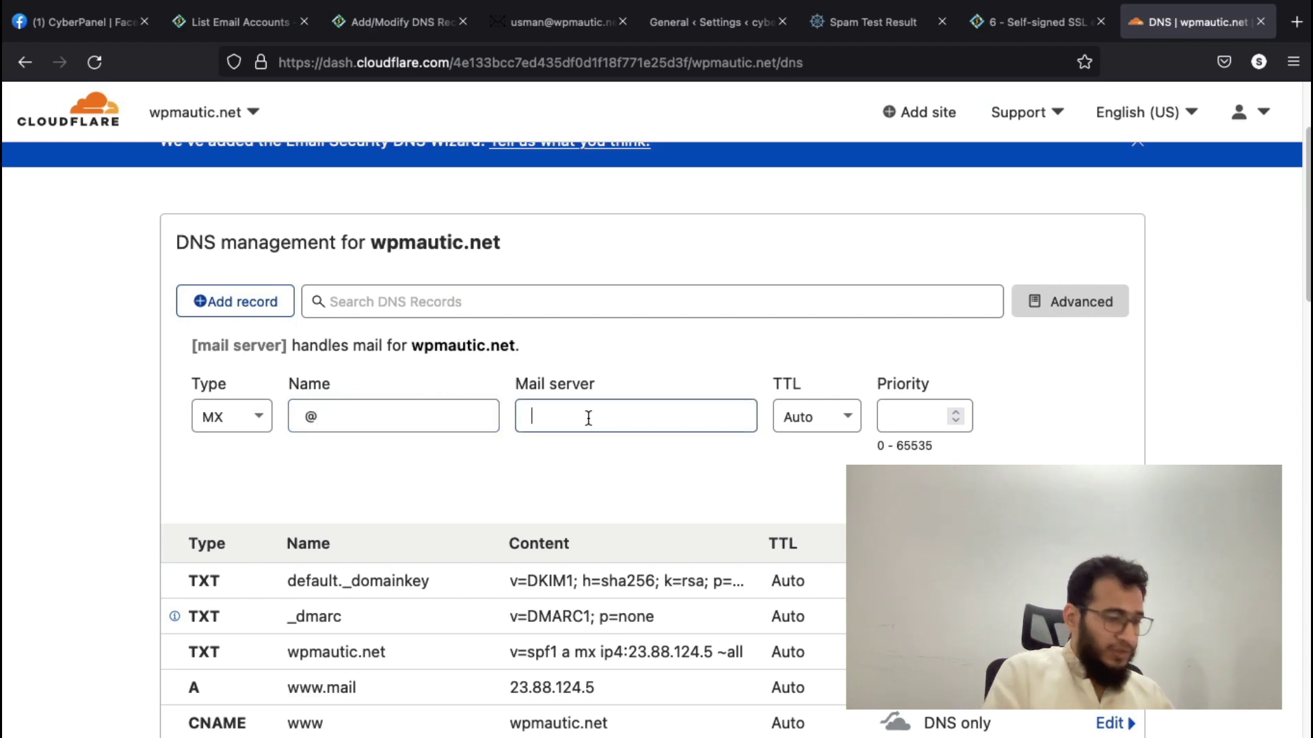
text(mail)
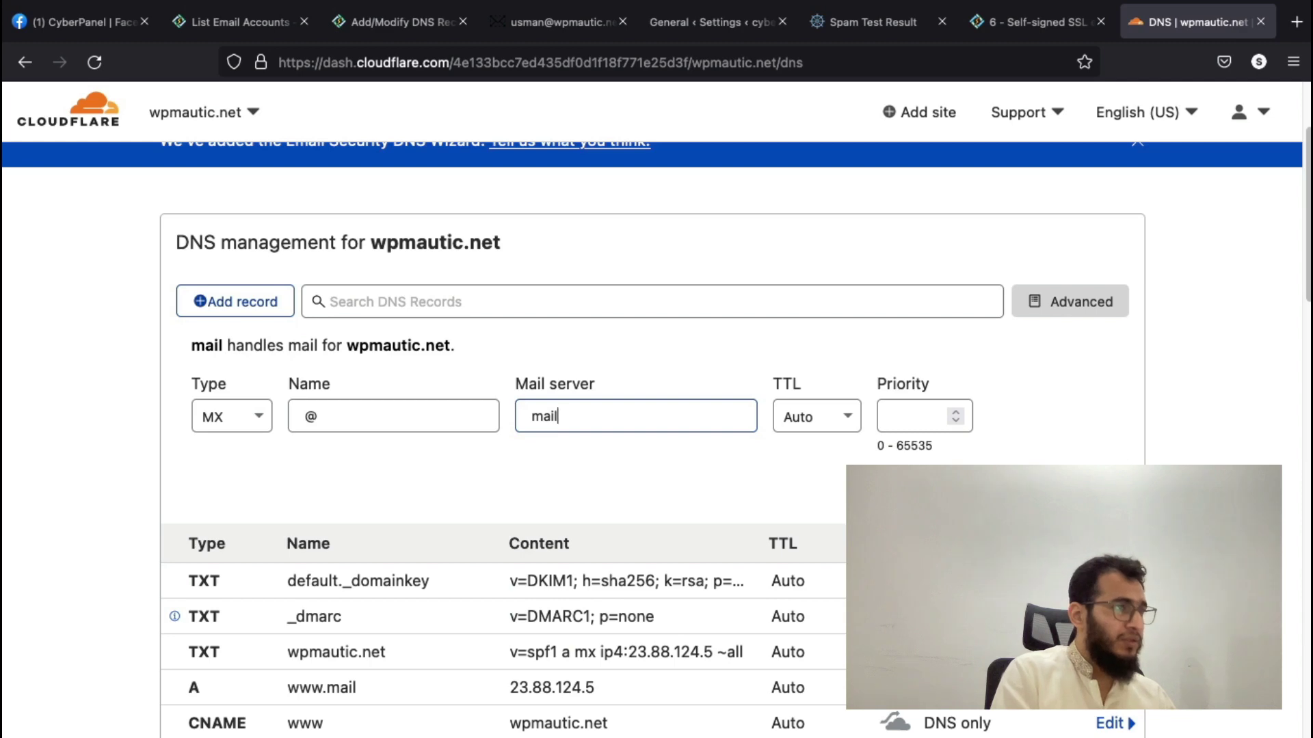
text(.)
key(BackSpace)
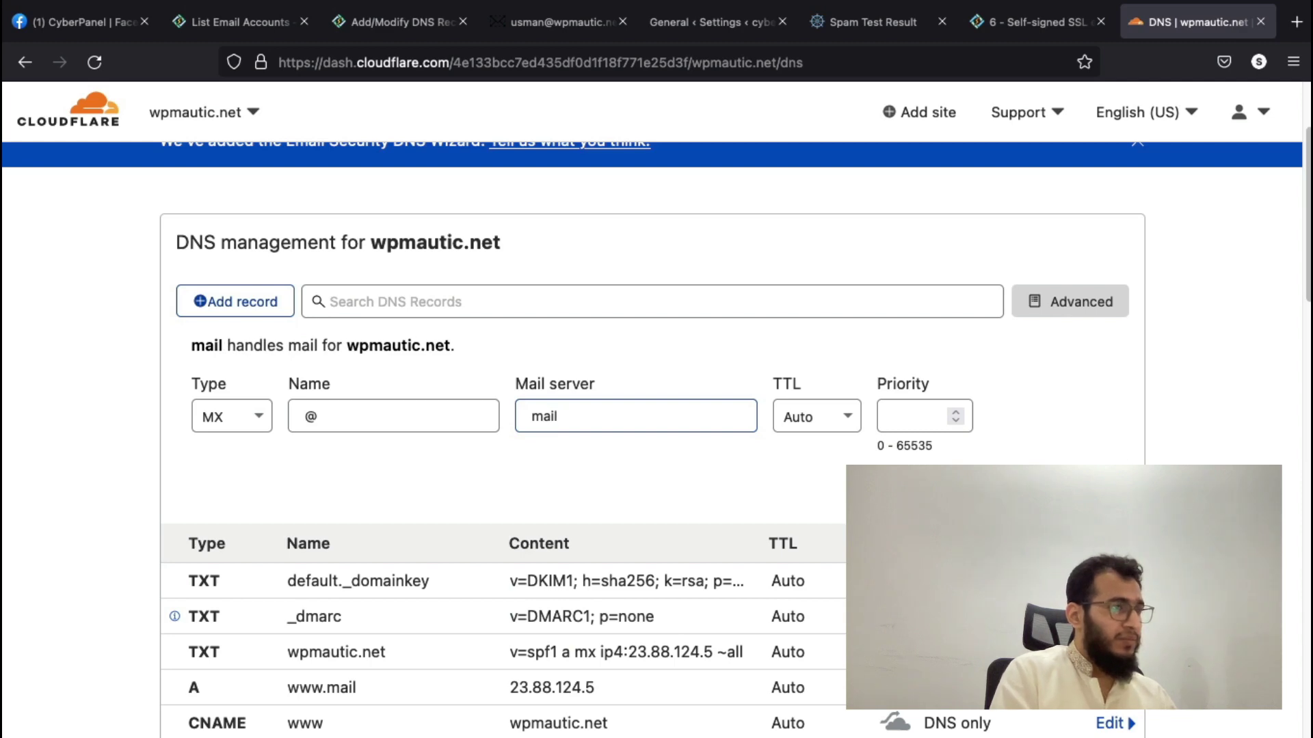
text(@)
key(BackSpace)
text(.@)
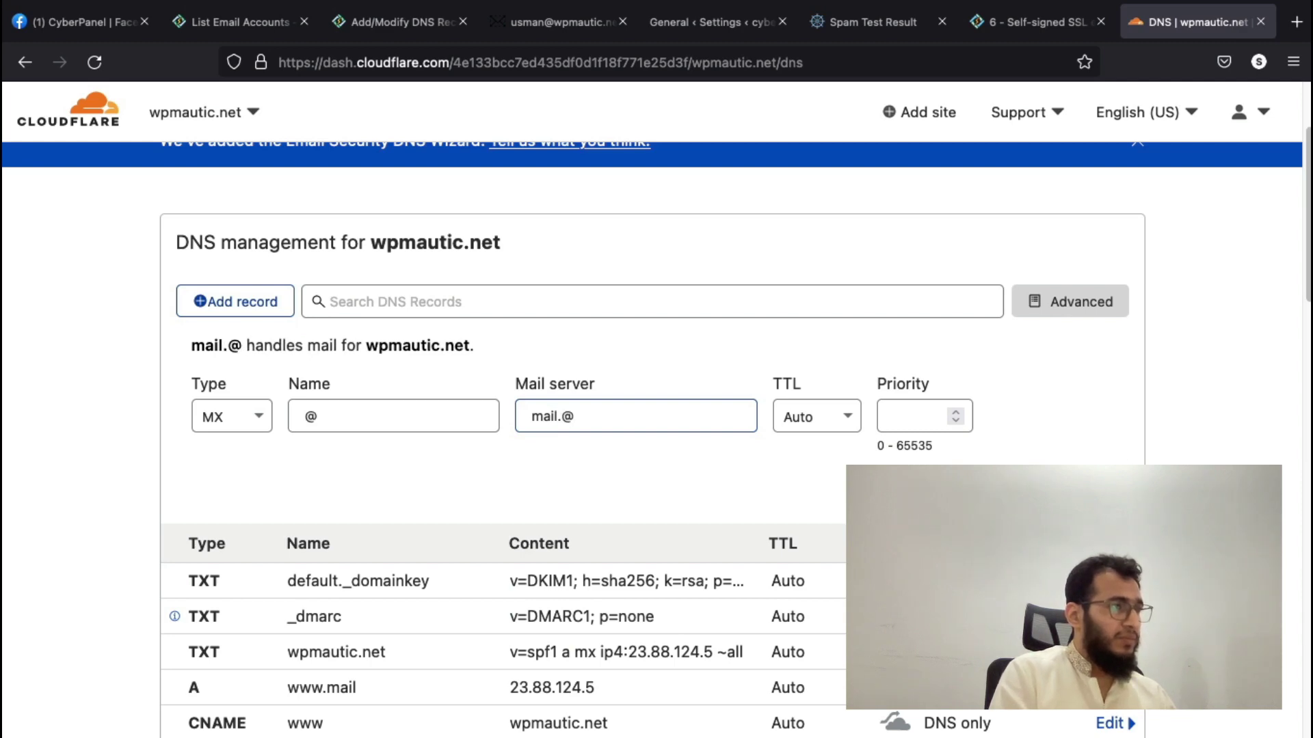
key(BackSpace)
text(wpmatu)
key(BackSpace)
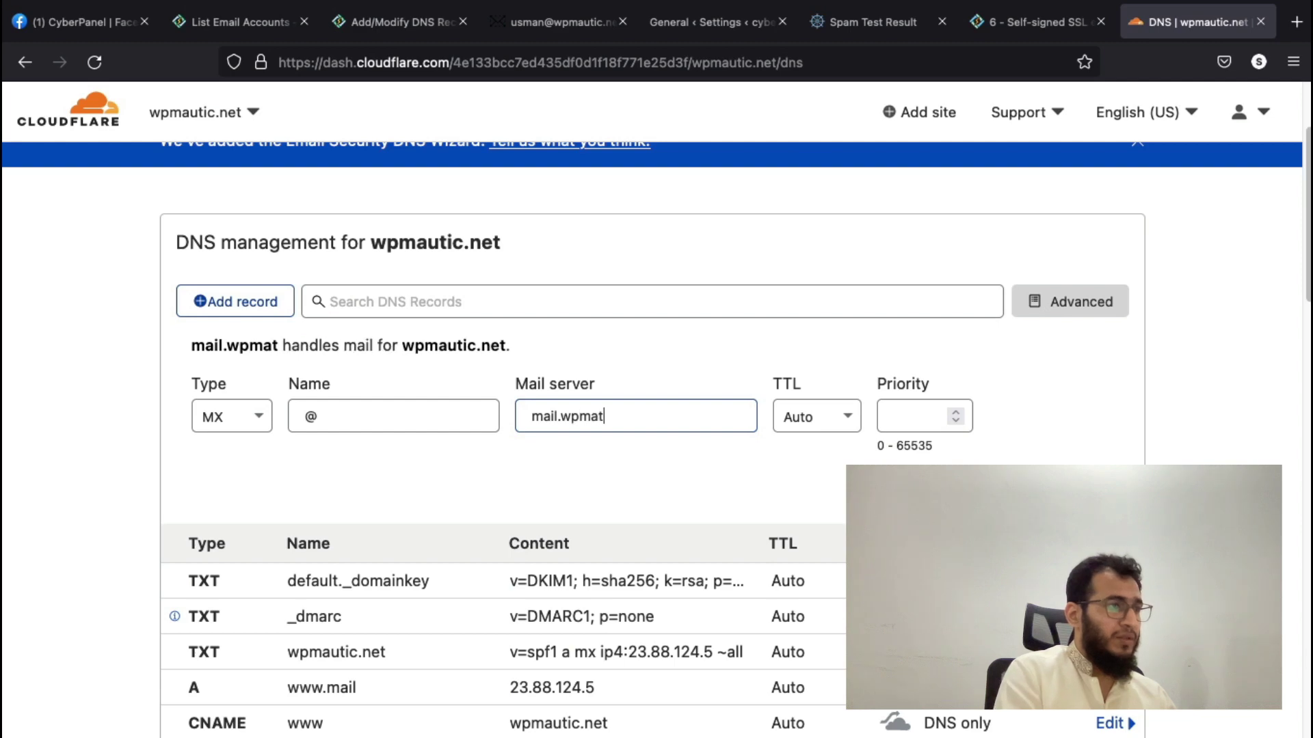
key(BackSpace)
text(utic.net)
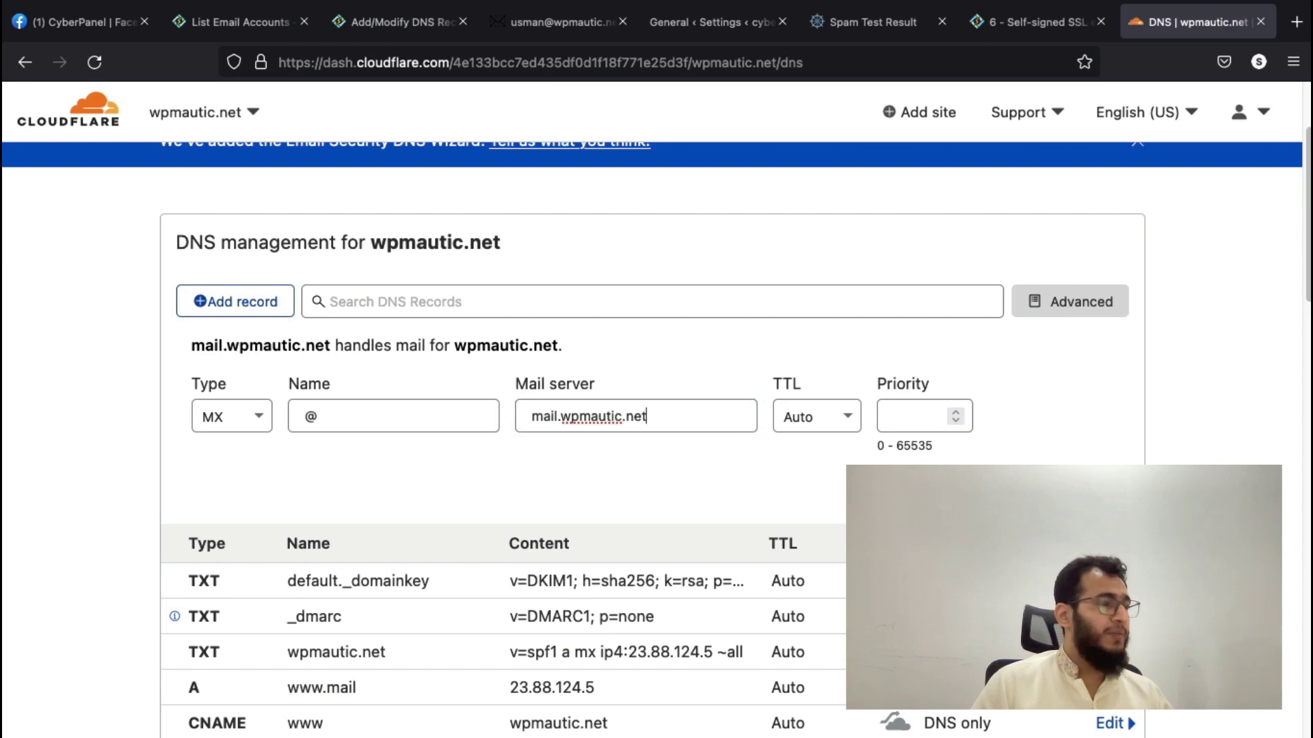
- Give the MX record priority 10 and save it
click(913, 416)
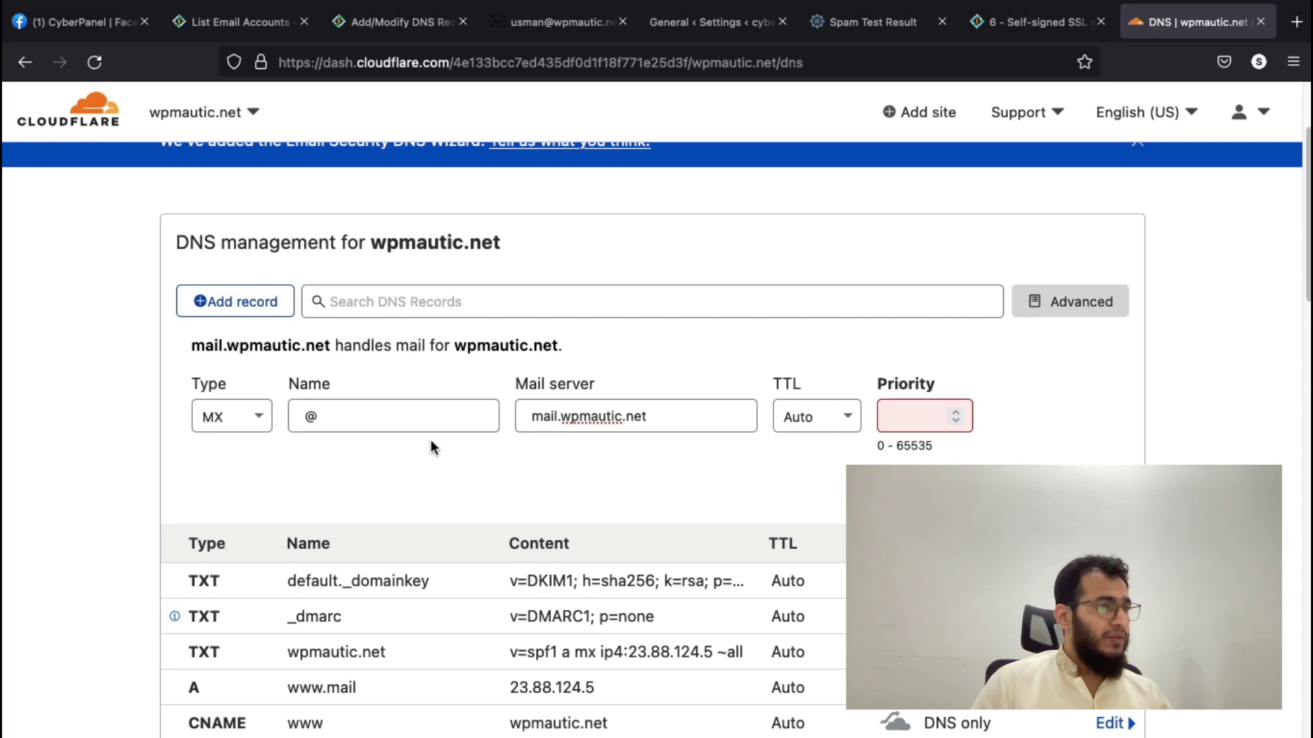
click(918, 421)
text(10)
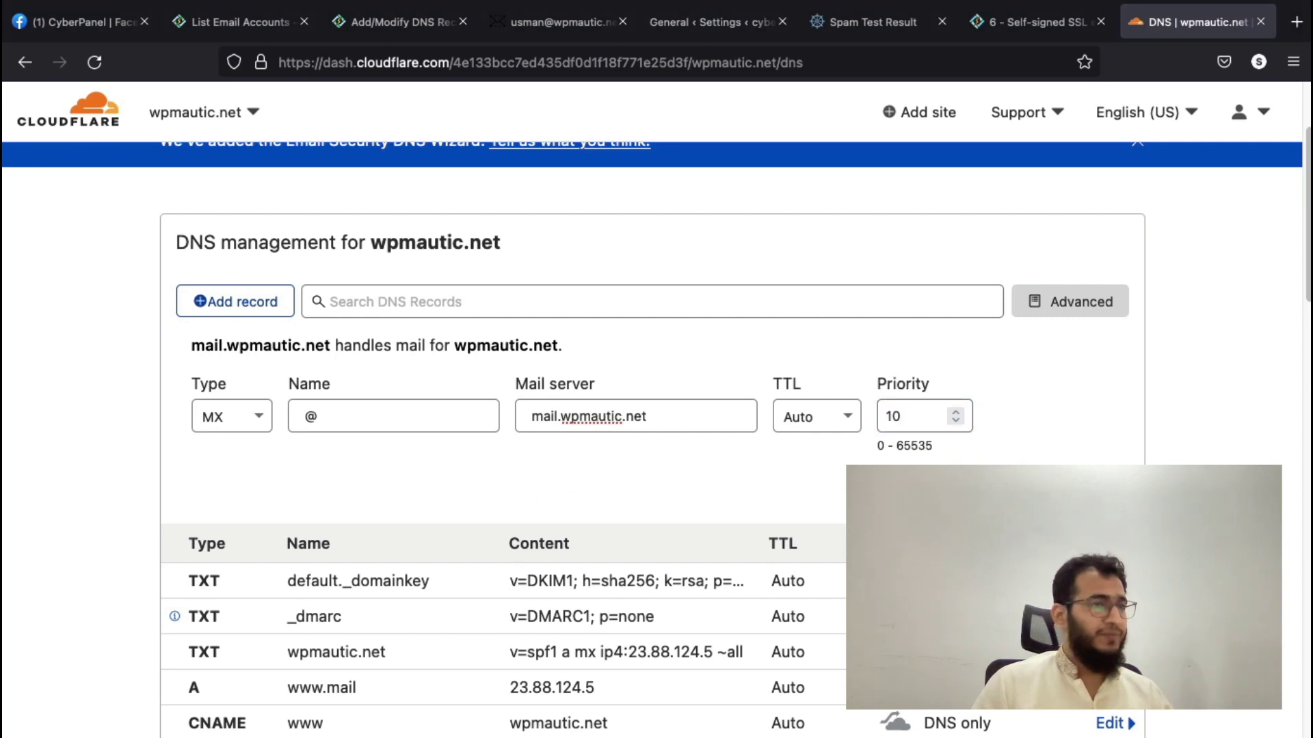
key(Return)
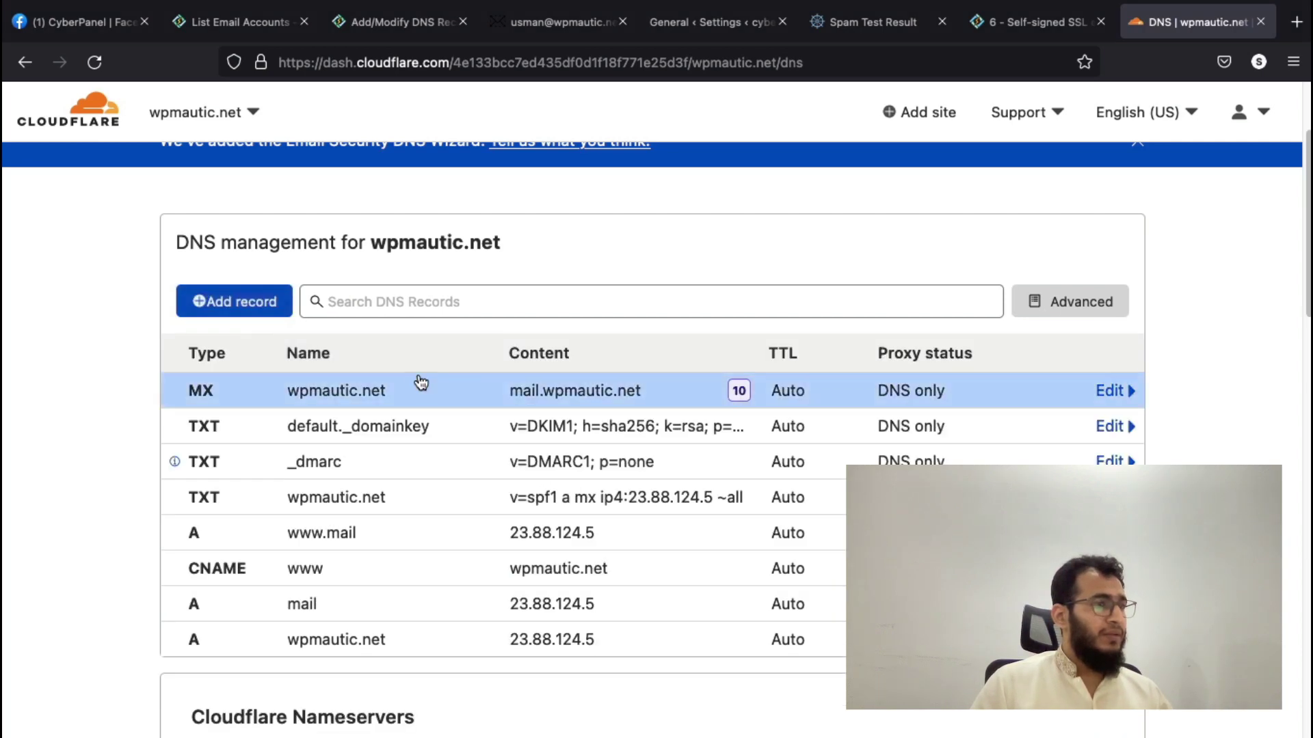
- Open a blank new DNS record form in Cloudflare
click(246, 302)
click(351, 410)
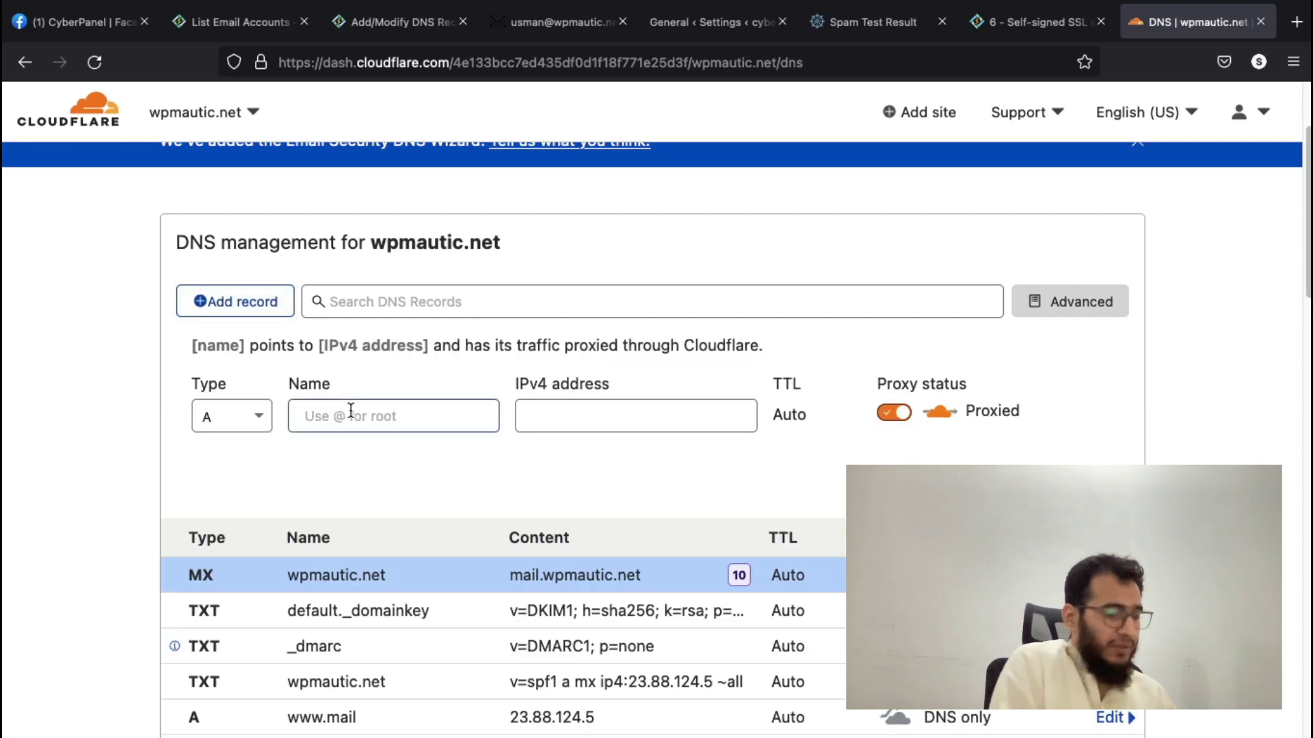
scroll(369, 451, down, 4)
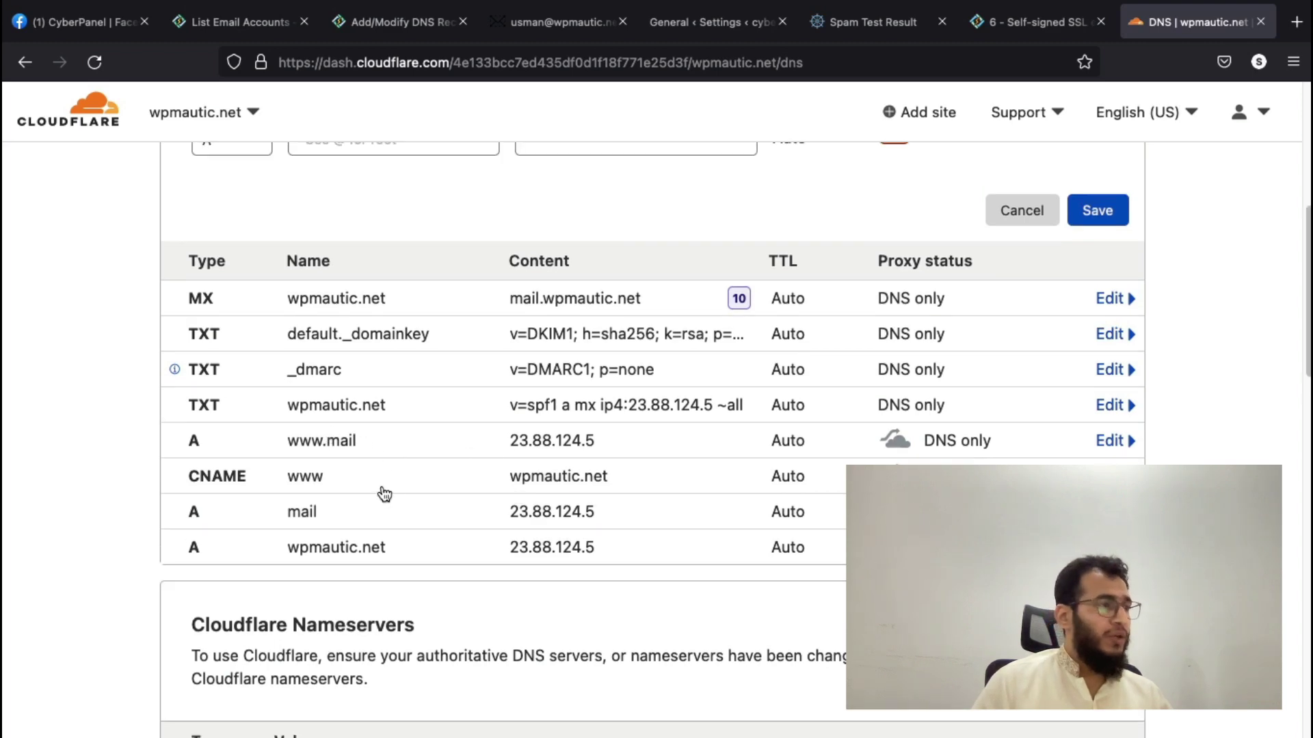
scroll(509, 366, up, 1)
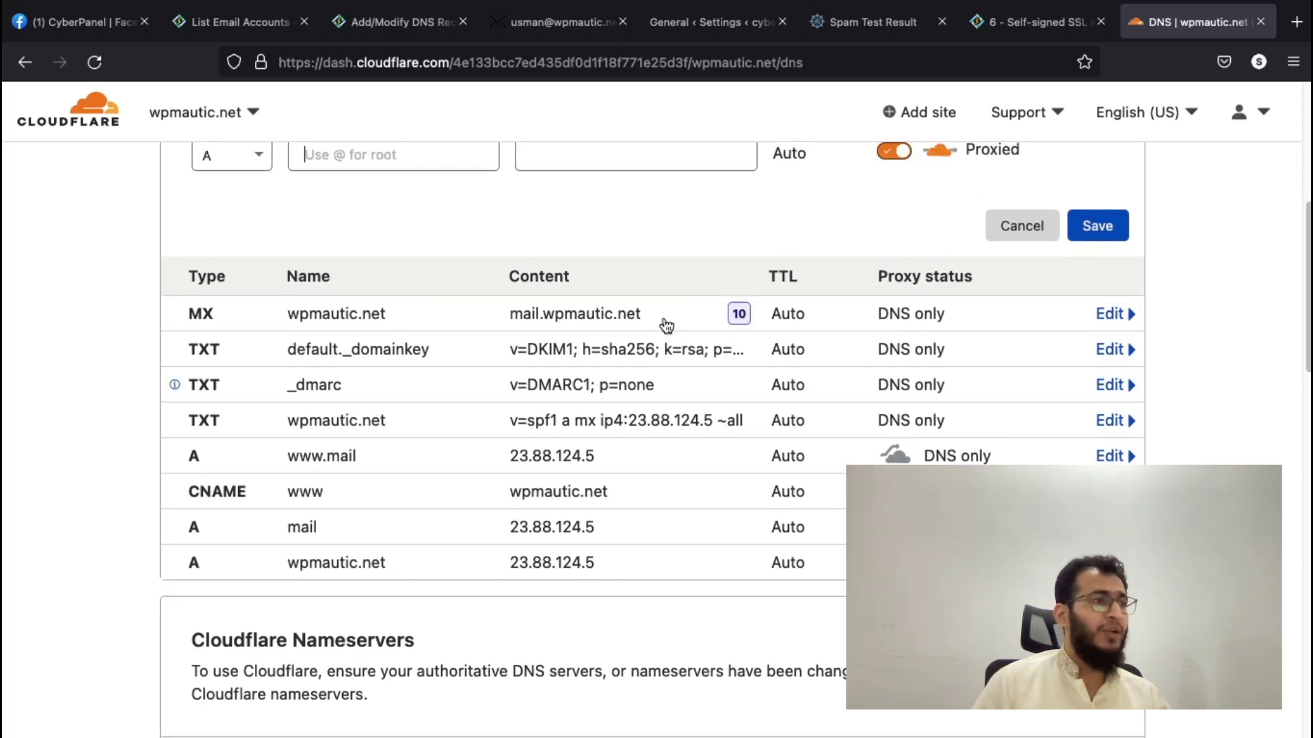
- Inspect the mail A record's IP 23.88.124.5 and the MX record's mail server value
click(294, 535)
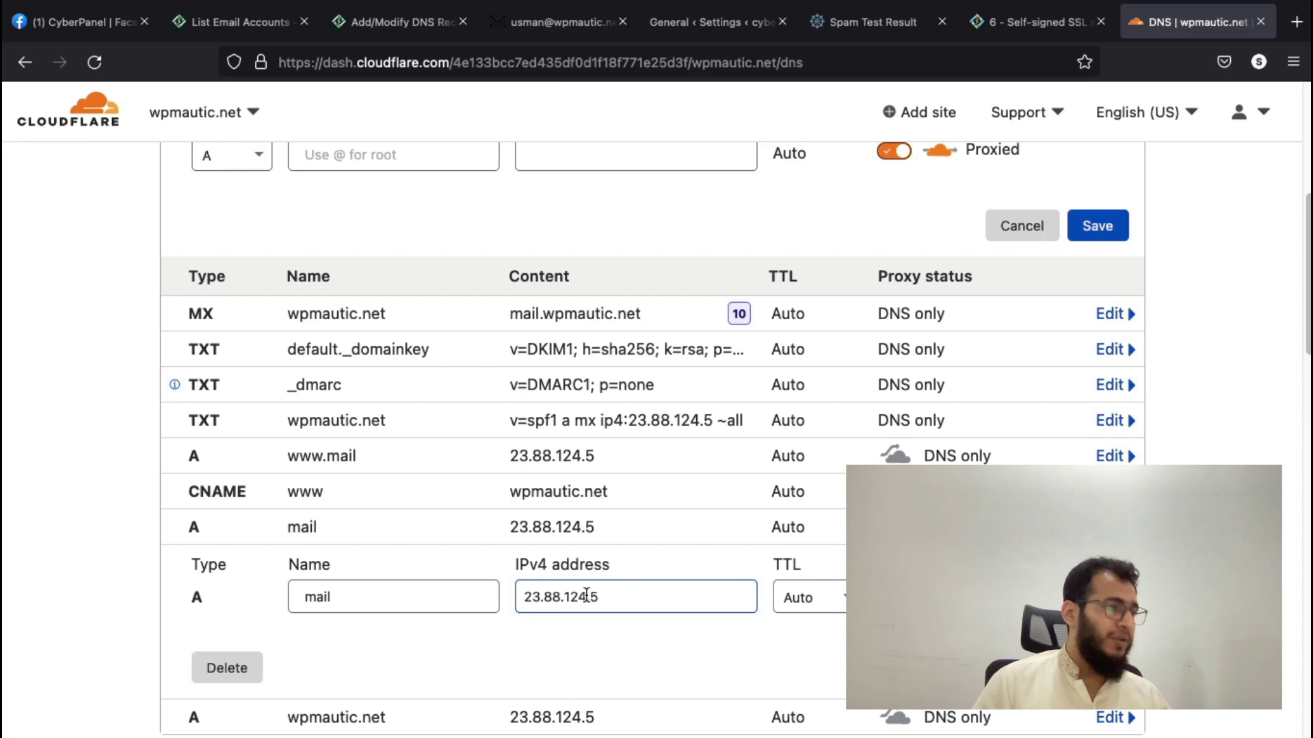
drag(628, 602, 490, 598)
scroll(581, 465, up, 1)
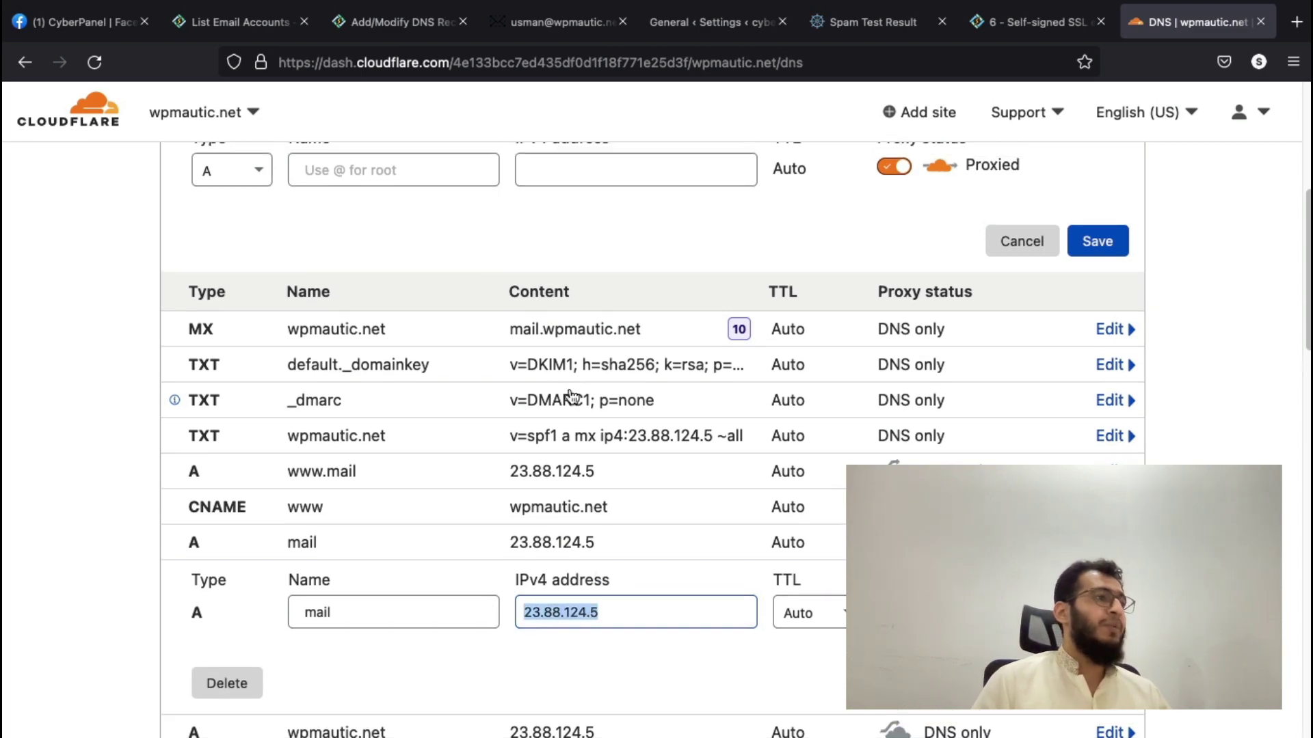
click(525, 338)
click(532, 406)
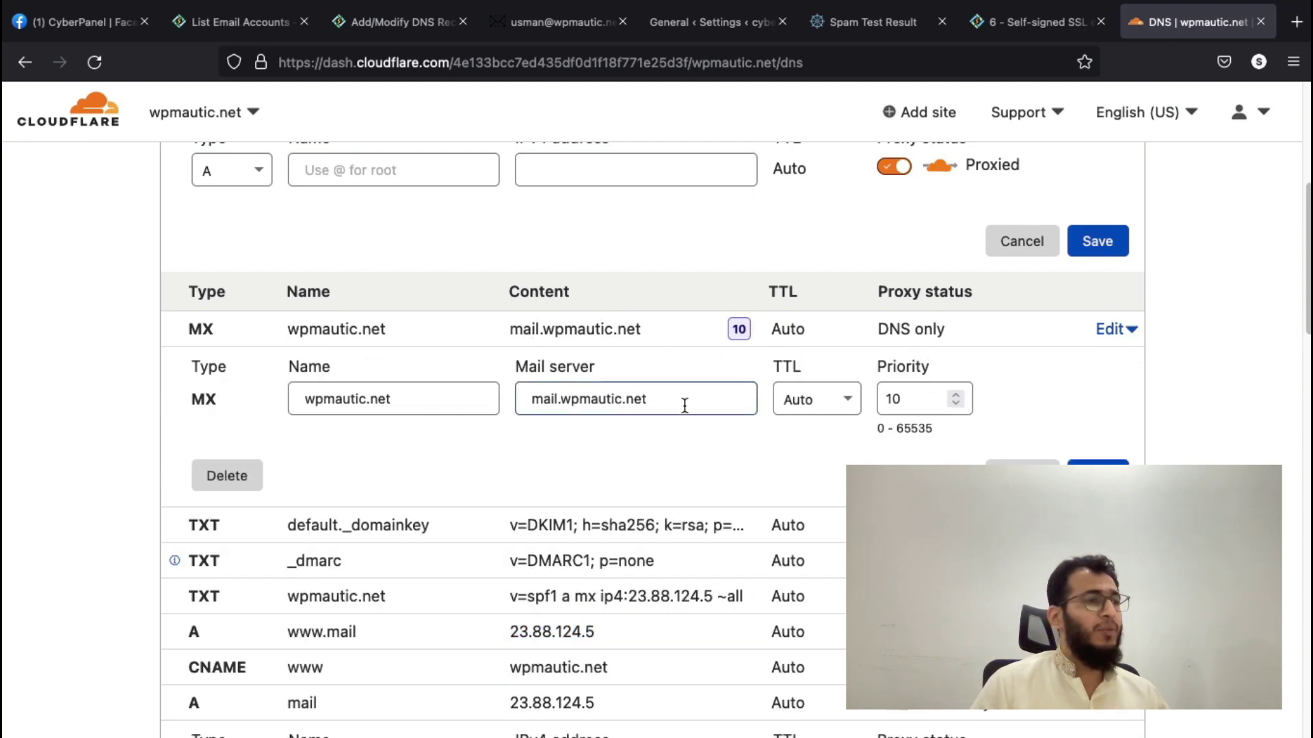
- Name the new A record 'email' and undo a wrongly pasted address
scroll(684, 406, down, 3)
scroll(697, 409, up, 6)
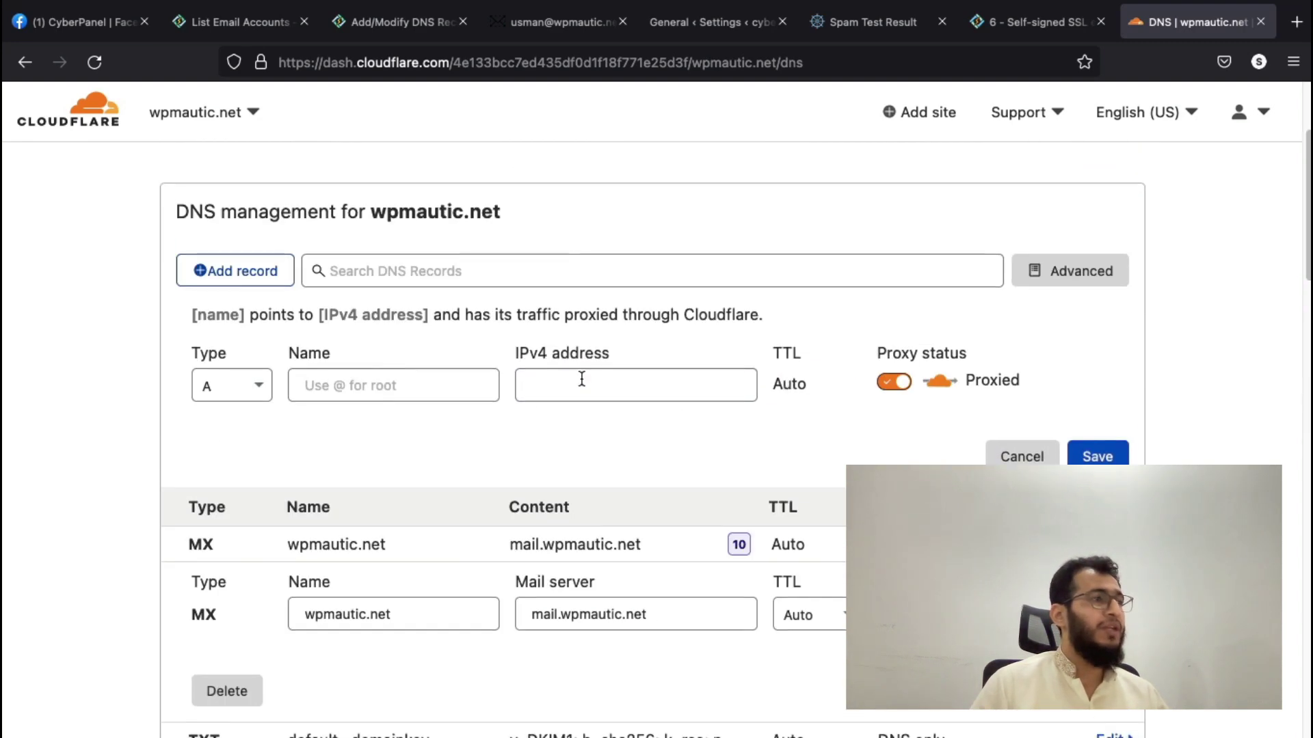
click(393, 388)
text(email)
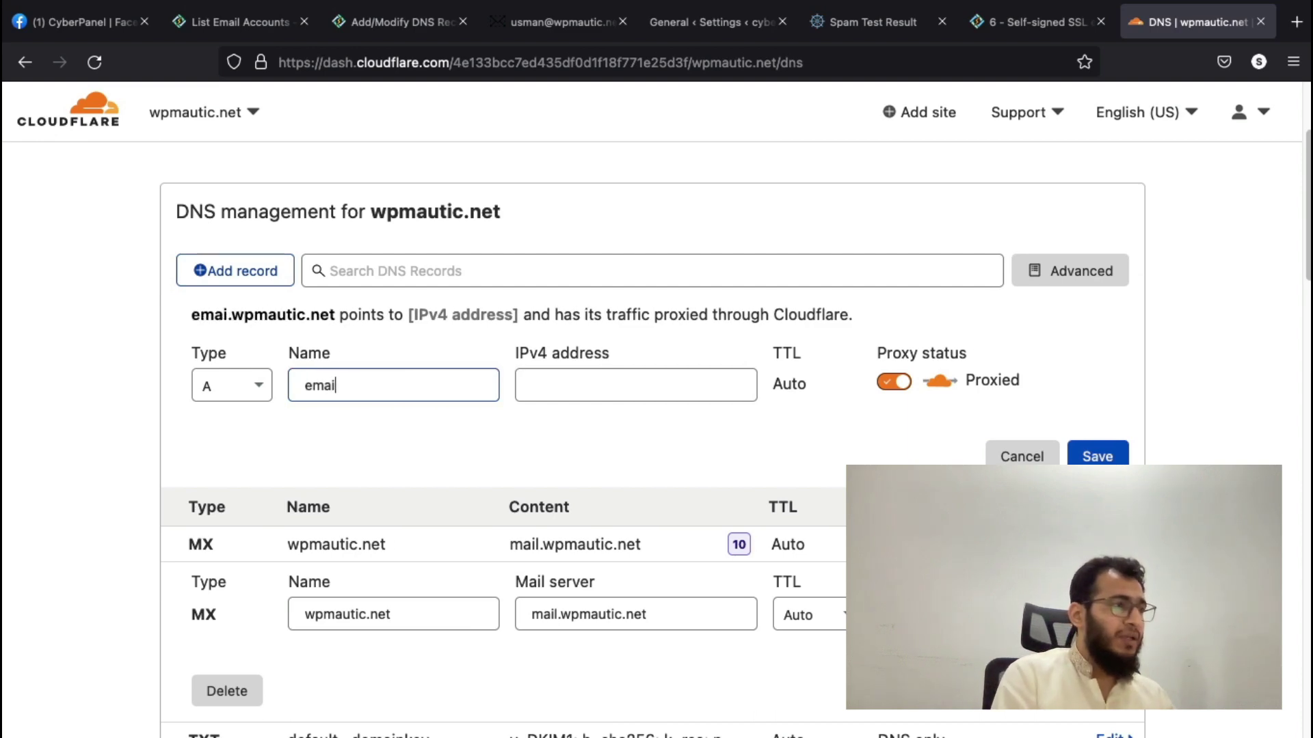
key(Tab)
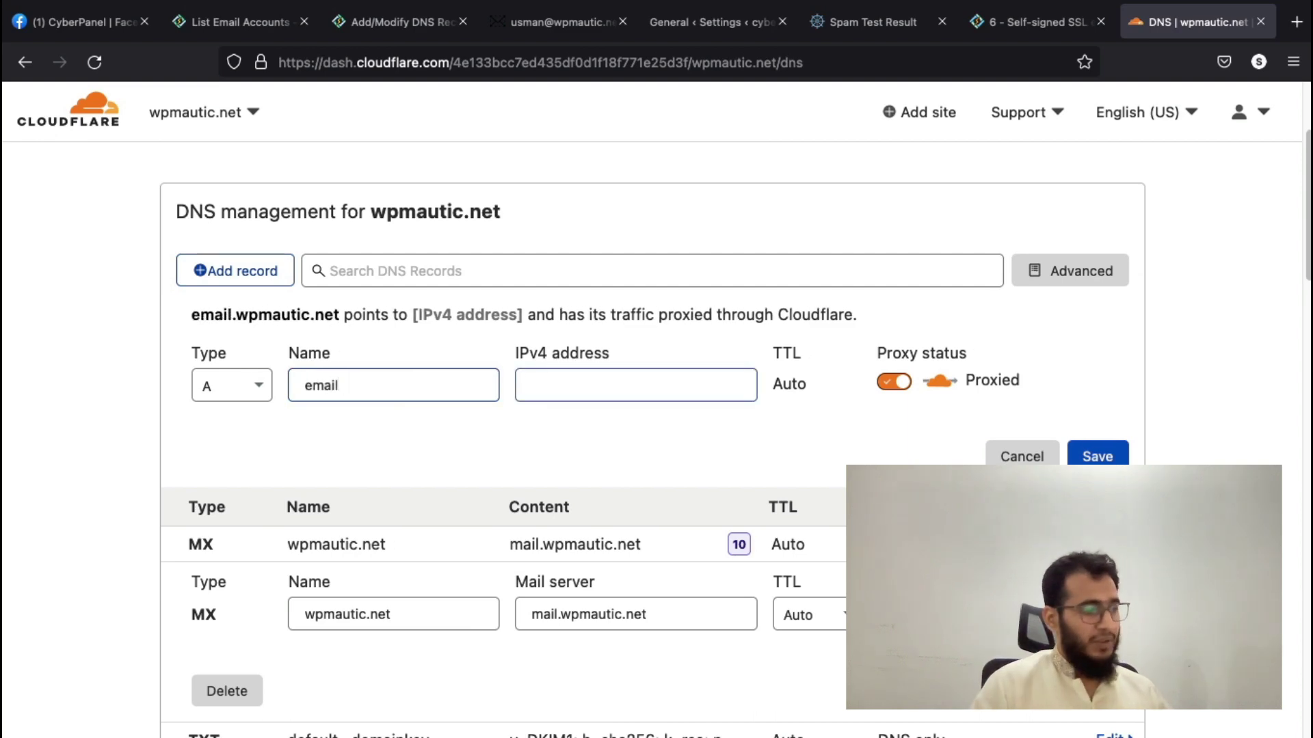
key(super+v)
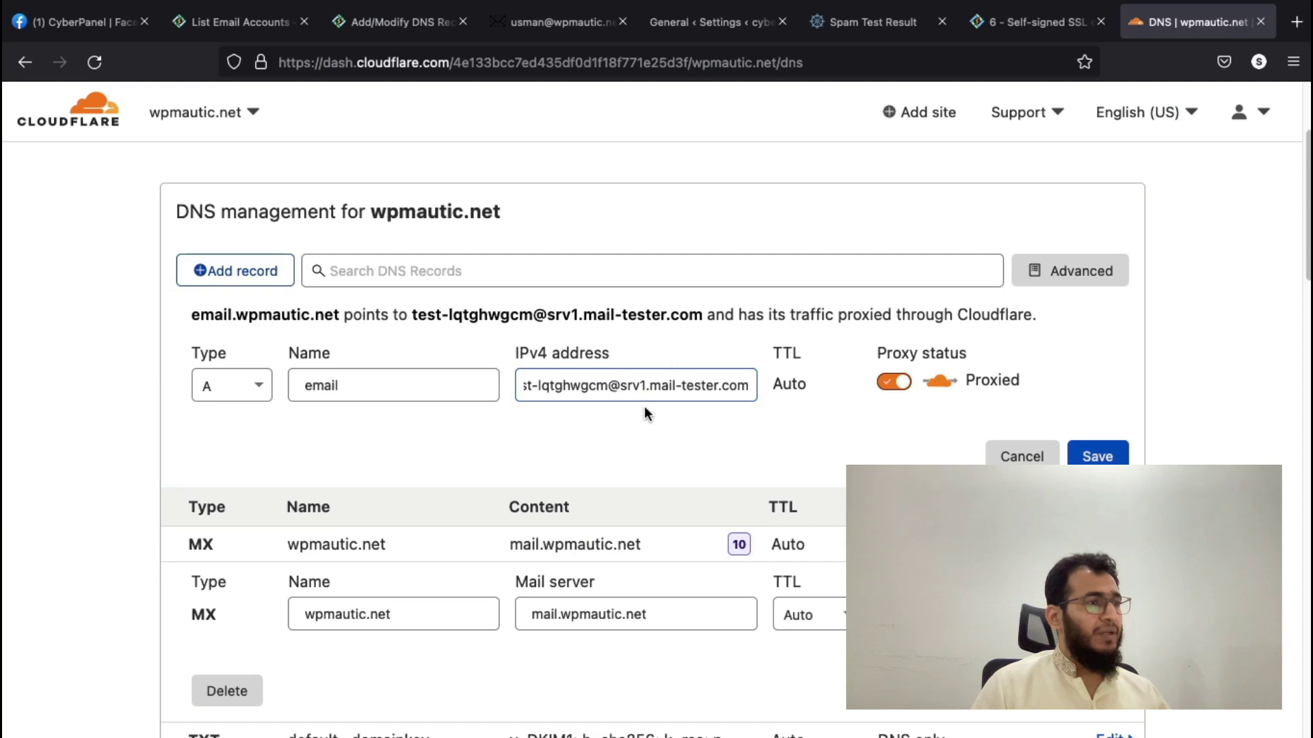
key(super+z)
scroll(547, 513, down, 5)
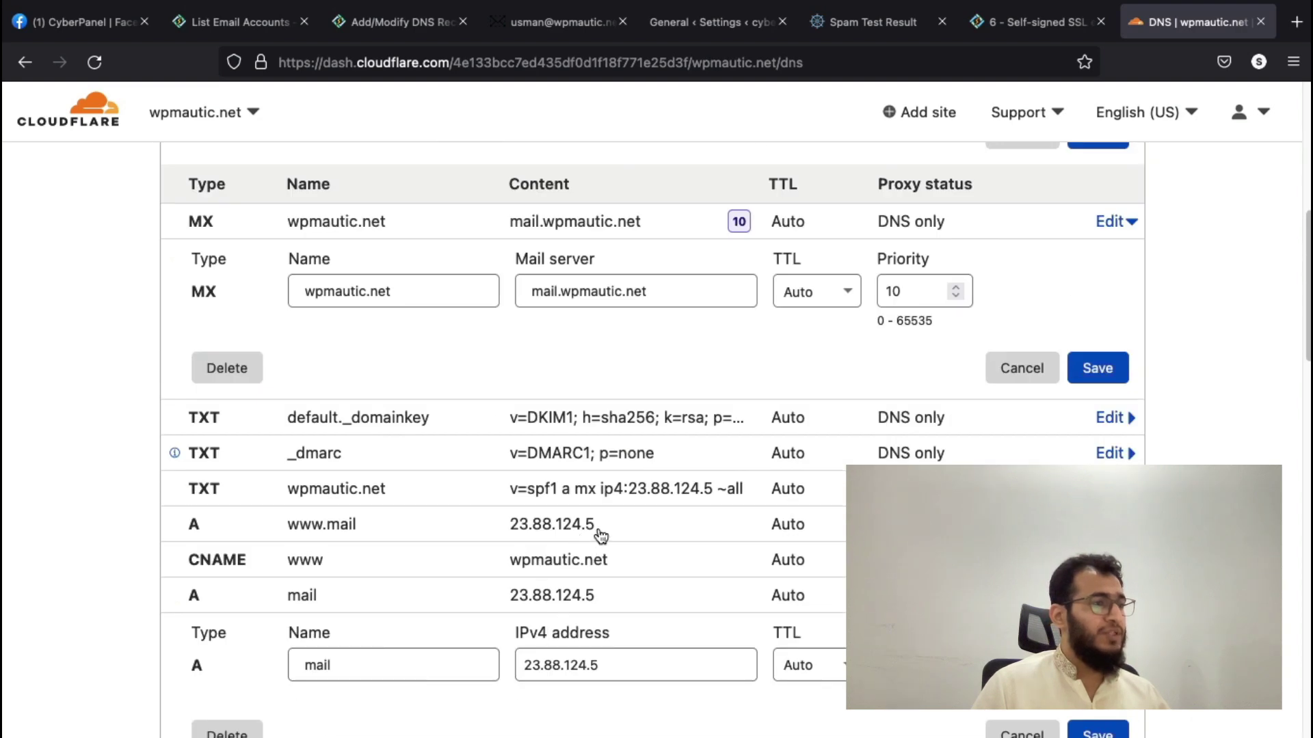
- Paste 23.88.124.5 as its address, then cancel the draft and close the MX edit form
click(612, 527)
drag(594, 593, 523, 593)
key(super+c)
scroll(584, 304, up, 2)
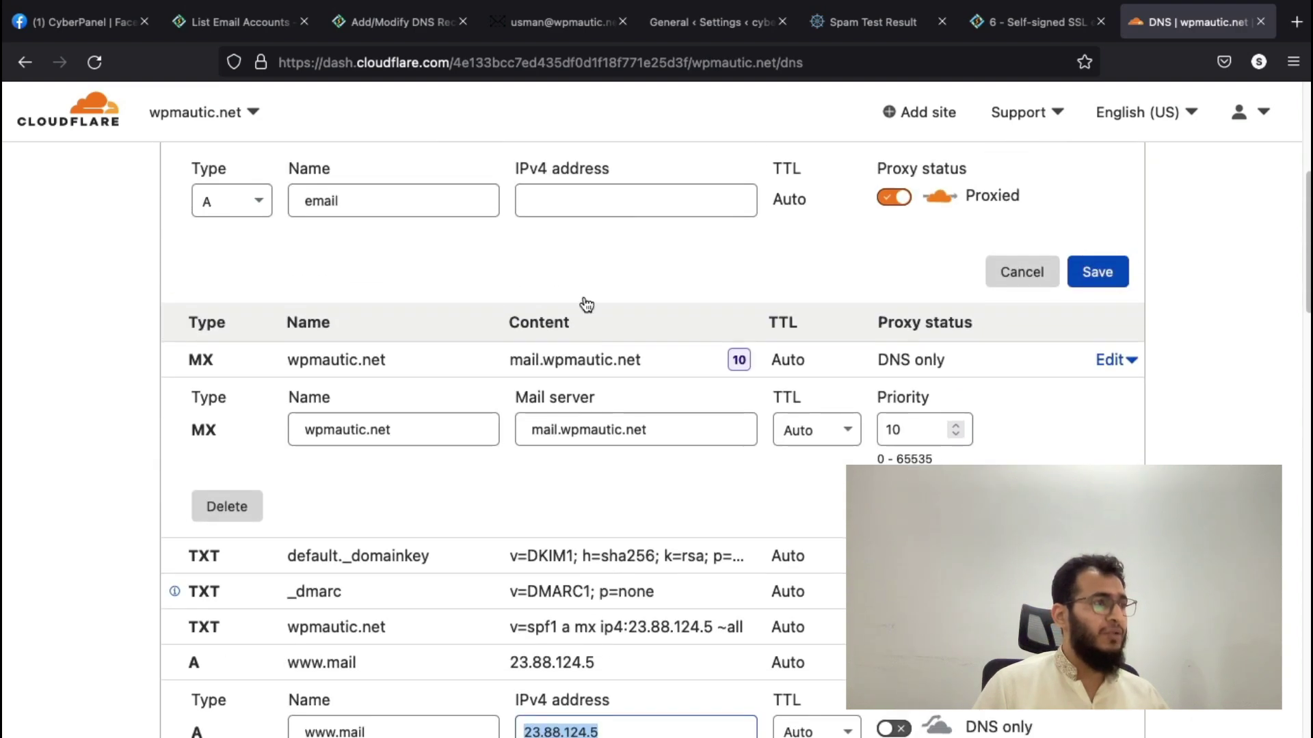
click(567, 196)
key(super+v)
click(1018, 271)
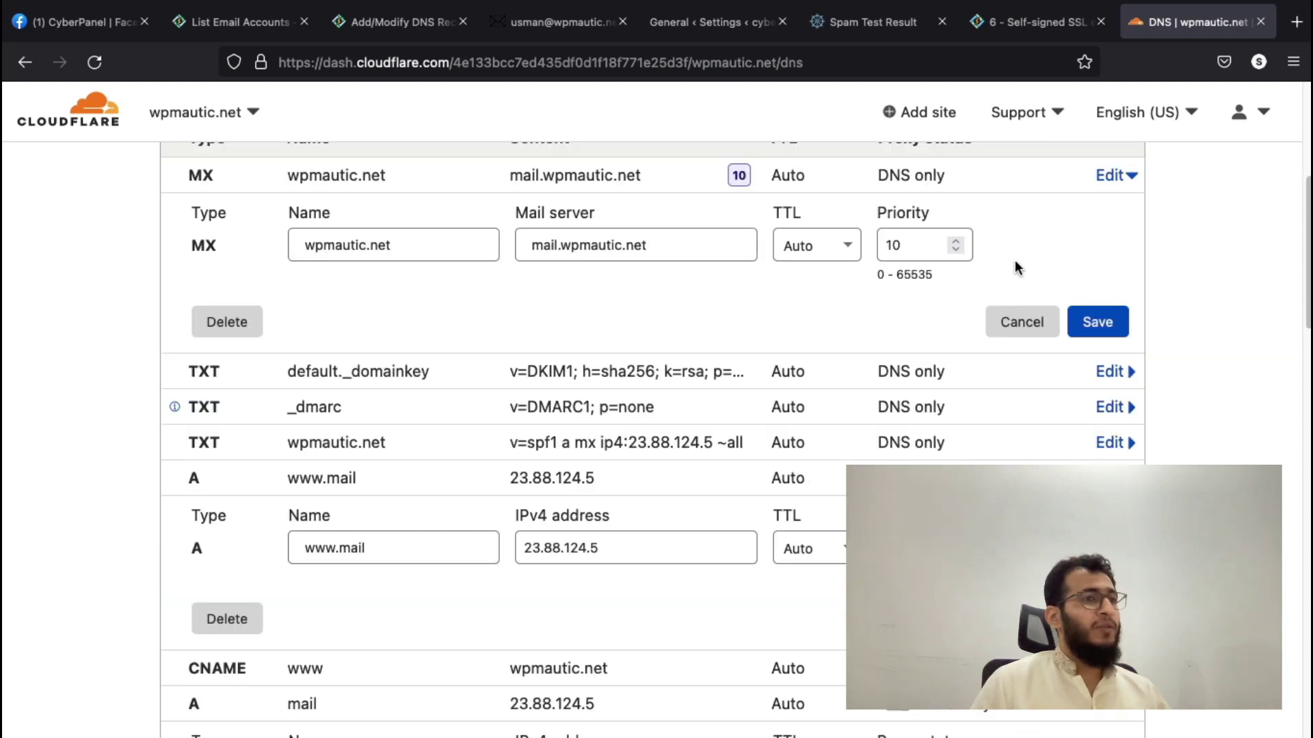
click(1020, 457)
scroll(652, 411, down, 2)
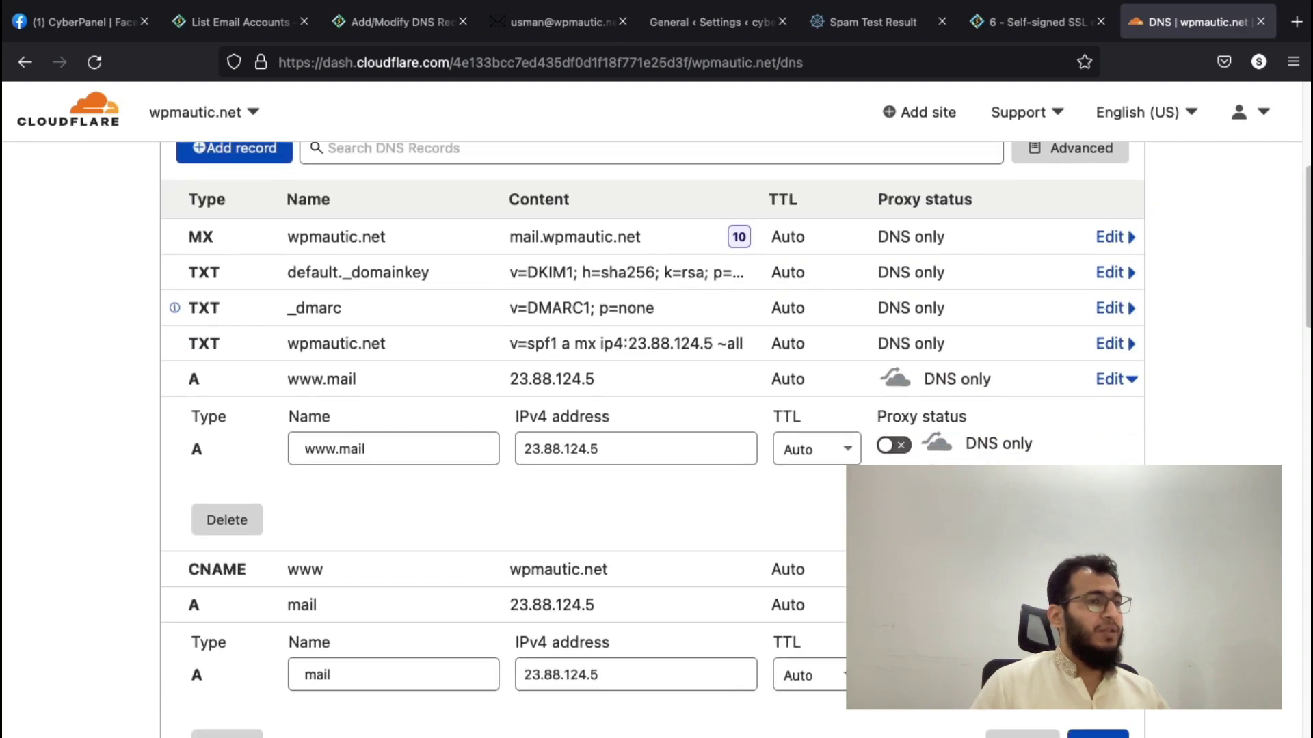
- Return to mail-tester's start page, reload for a fresh test address, and select it
click(882, 22)
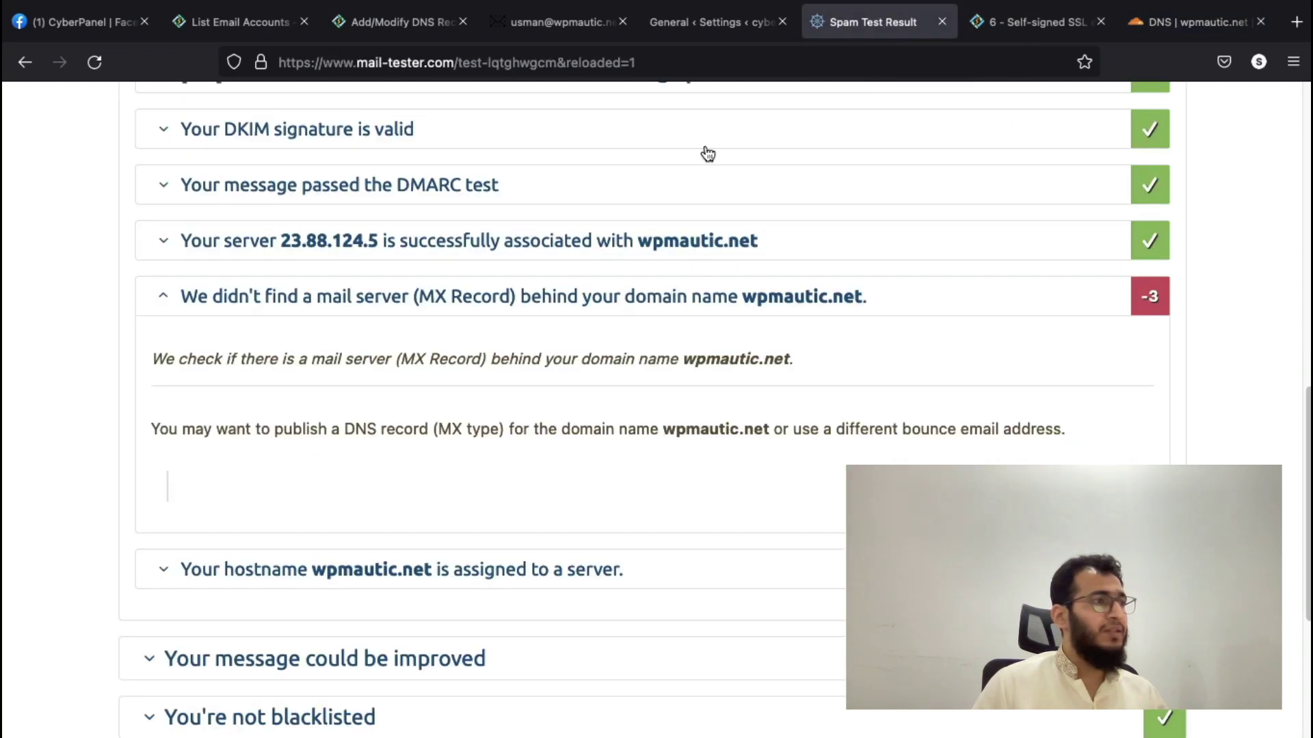
scroll(536, 310, up, 10)
scroll(381, 244, down, 10)
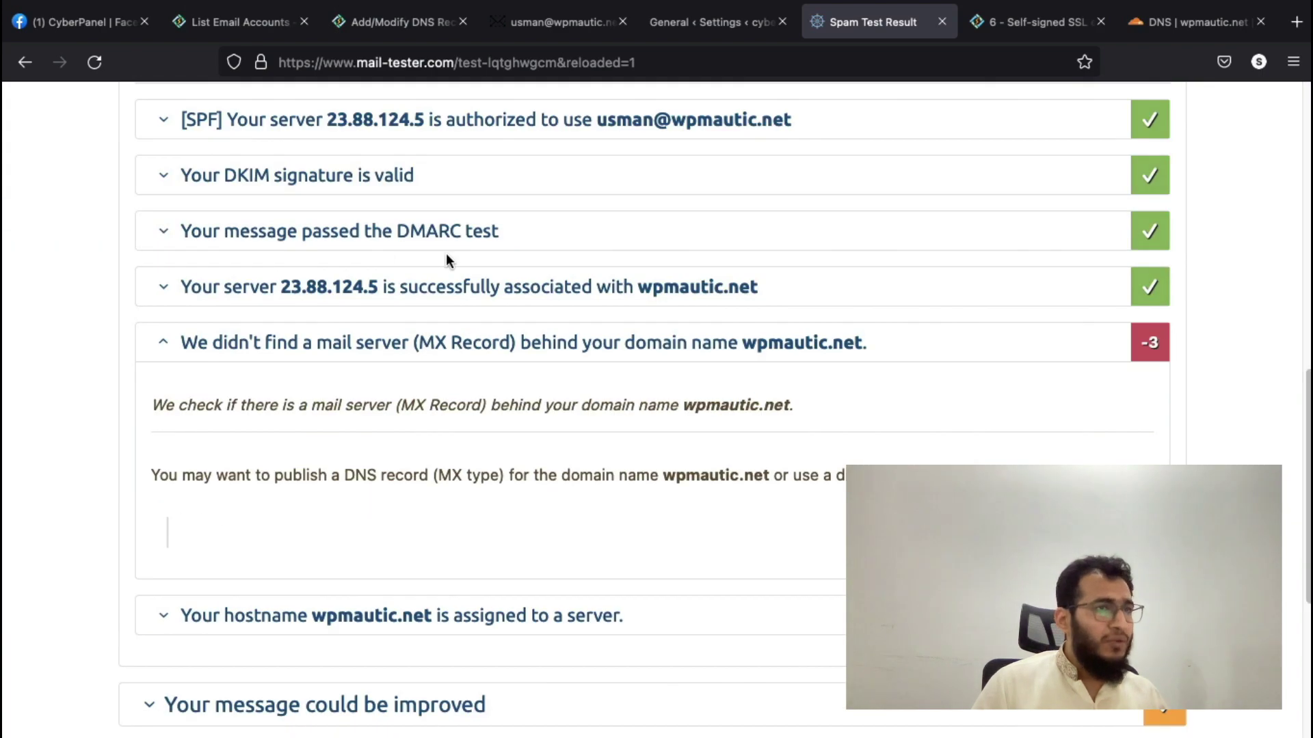
scroll(447, 260, down, 2)
scroll(448, 263, down, 4)
scroll(451, 270, up, 10)
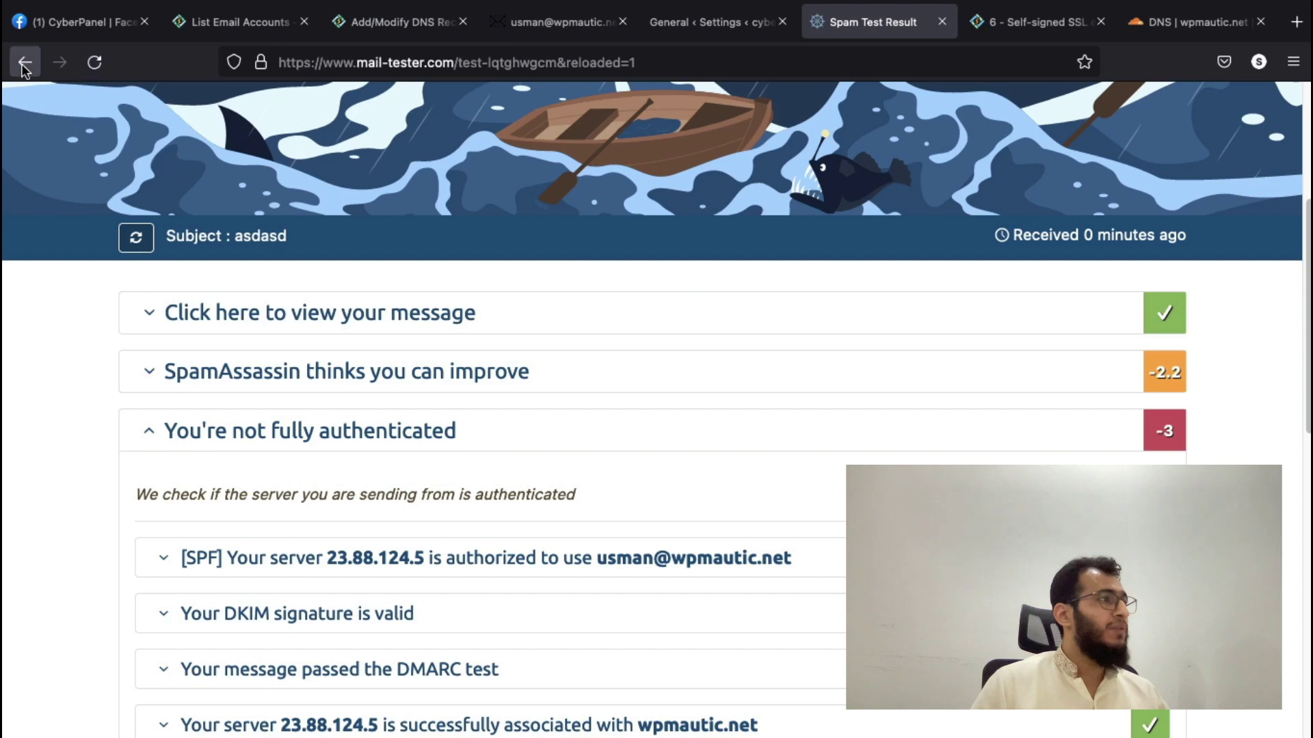
click(24, 62)
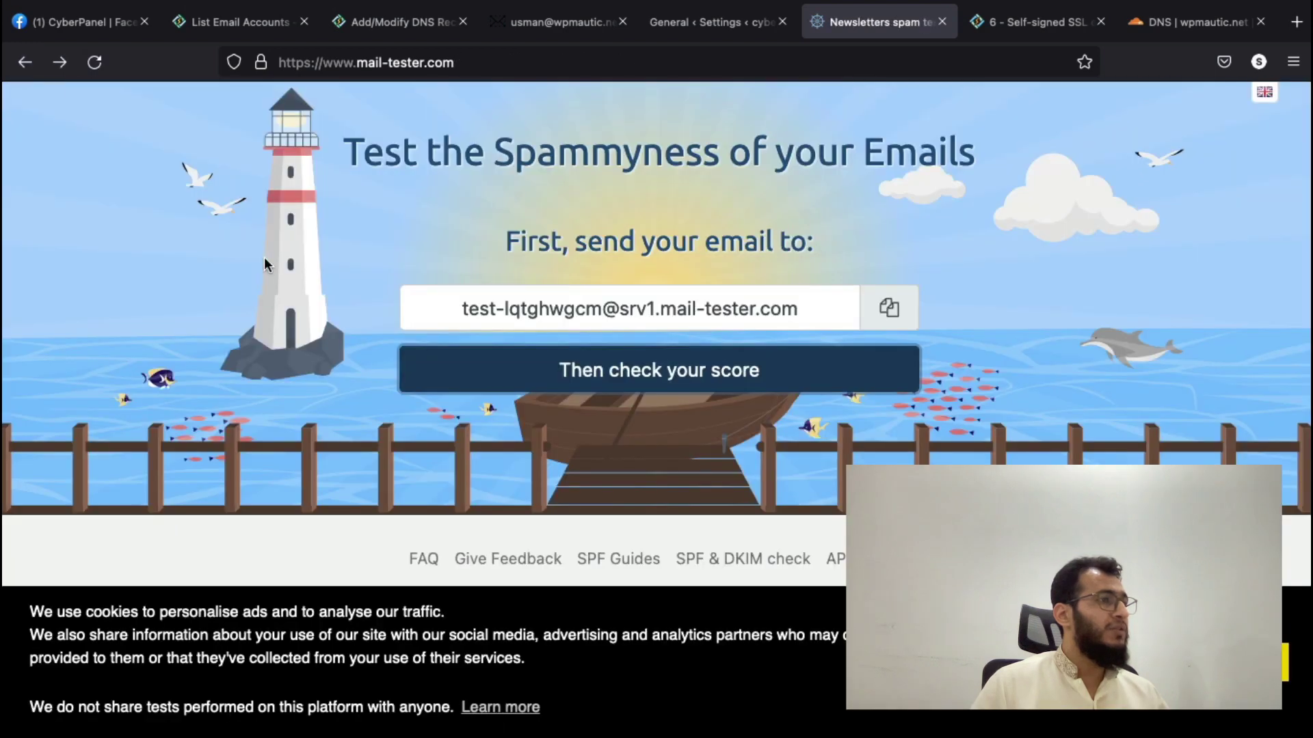
click(105, 75)
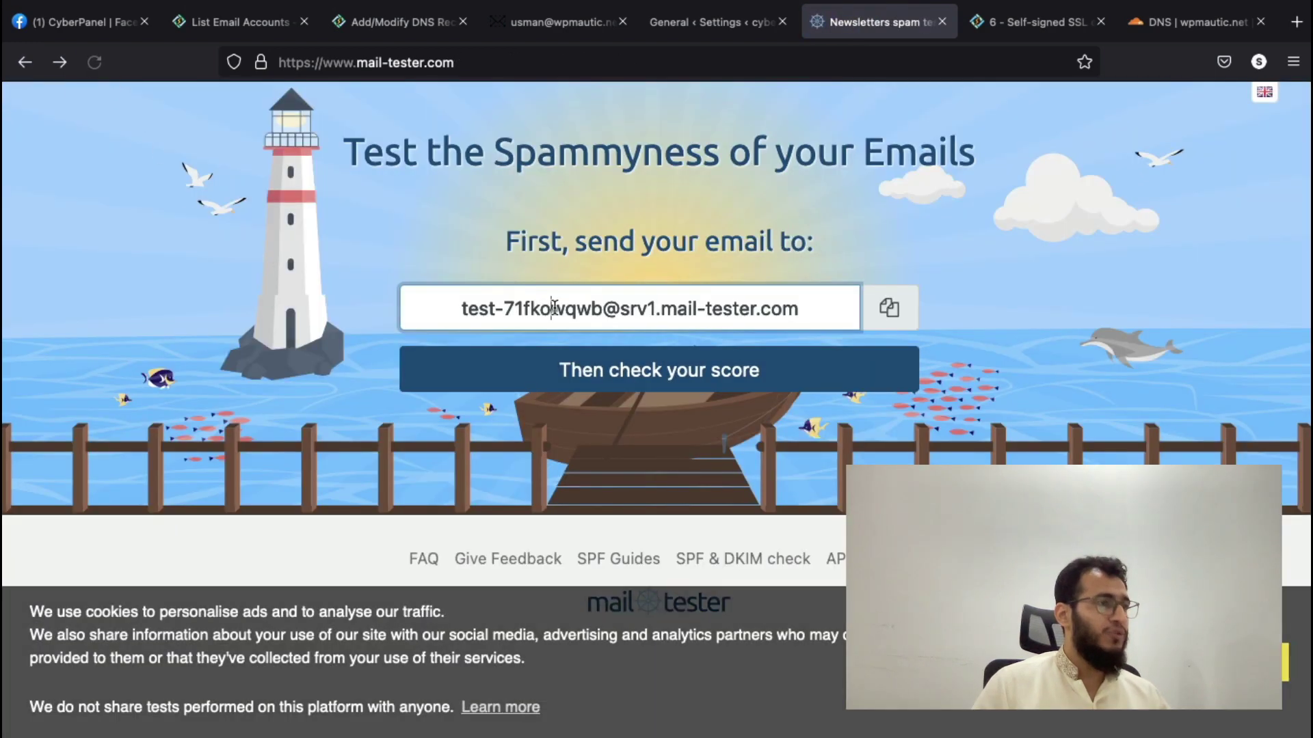
triple_click(554, 308)
key(ctrl+c)
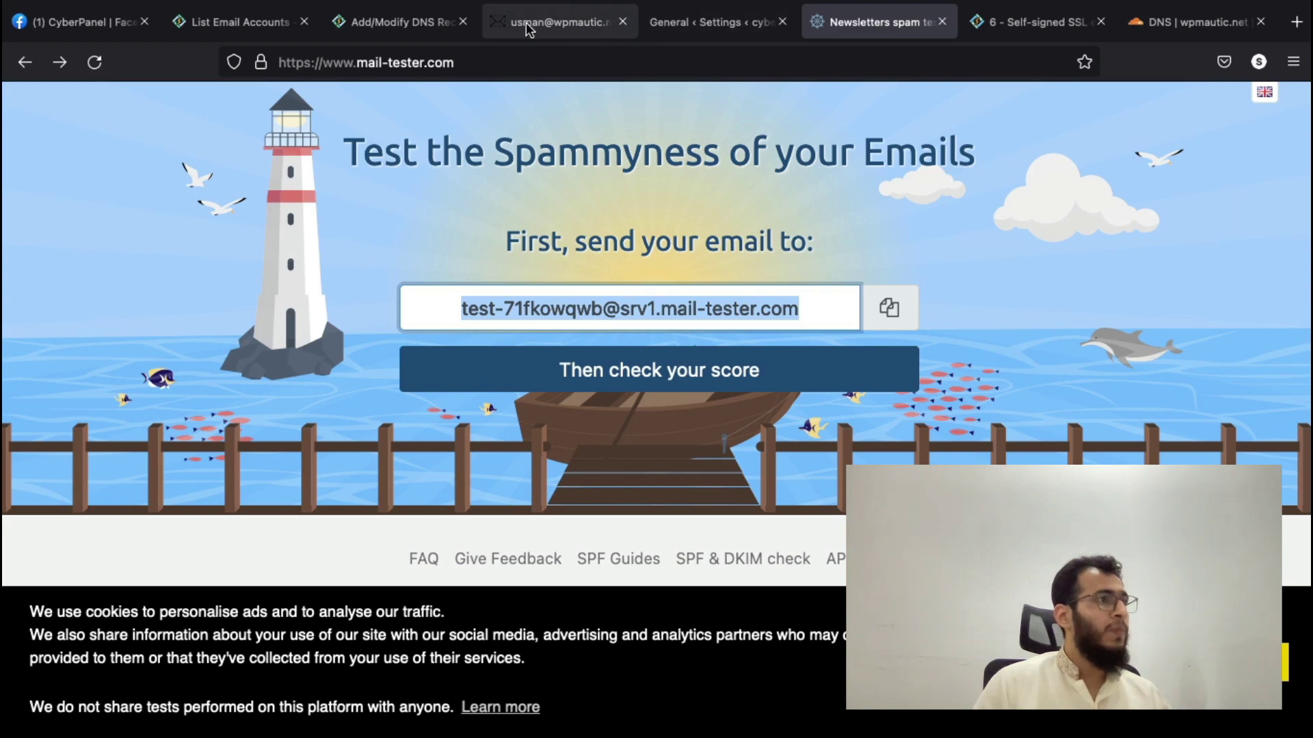
- Send a RainLoop email with subject 'asdasd' and body 'asd' to the new mail-tester address
click(526, 22)
click(117, 122)
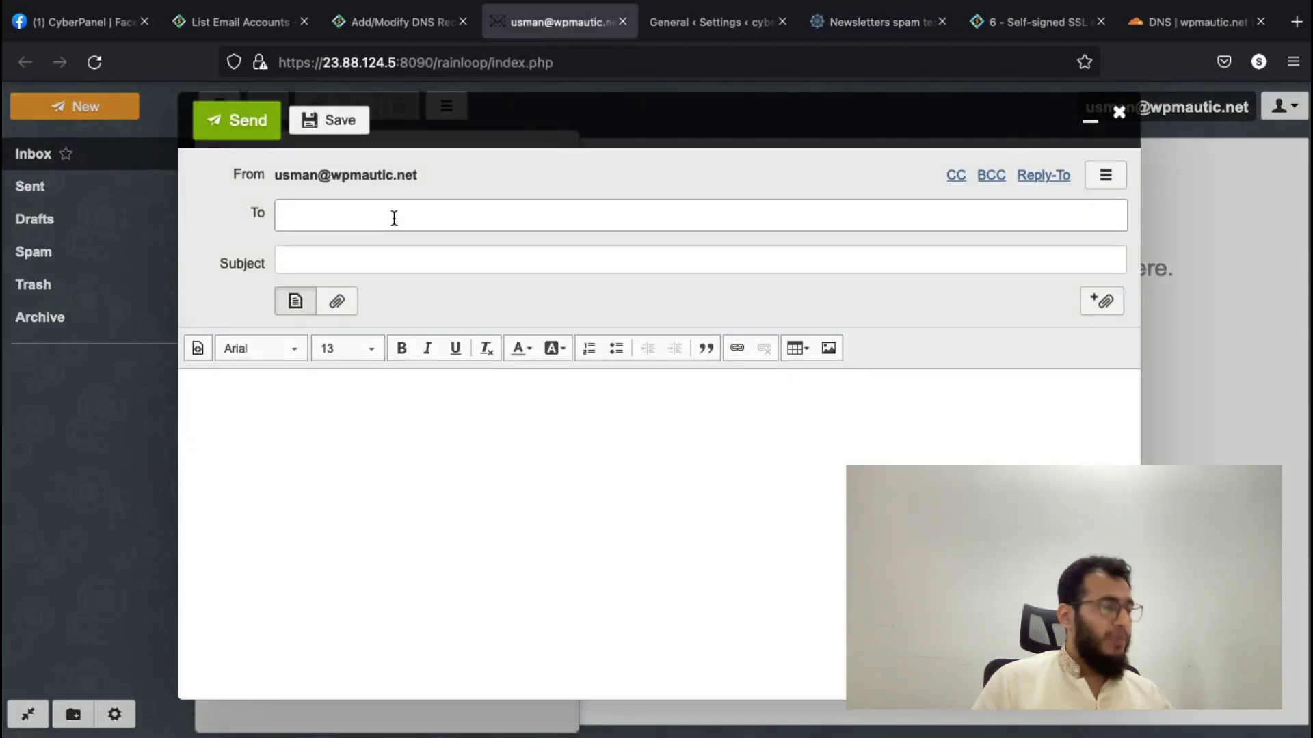
key(ctrl+v)
key(Tab)
text(asdasd)
click(368, 441)
text(asd)
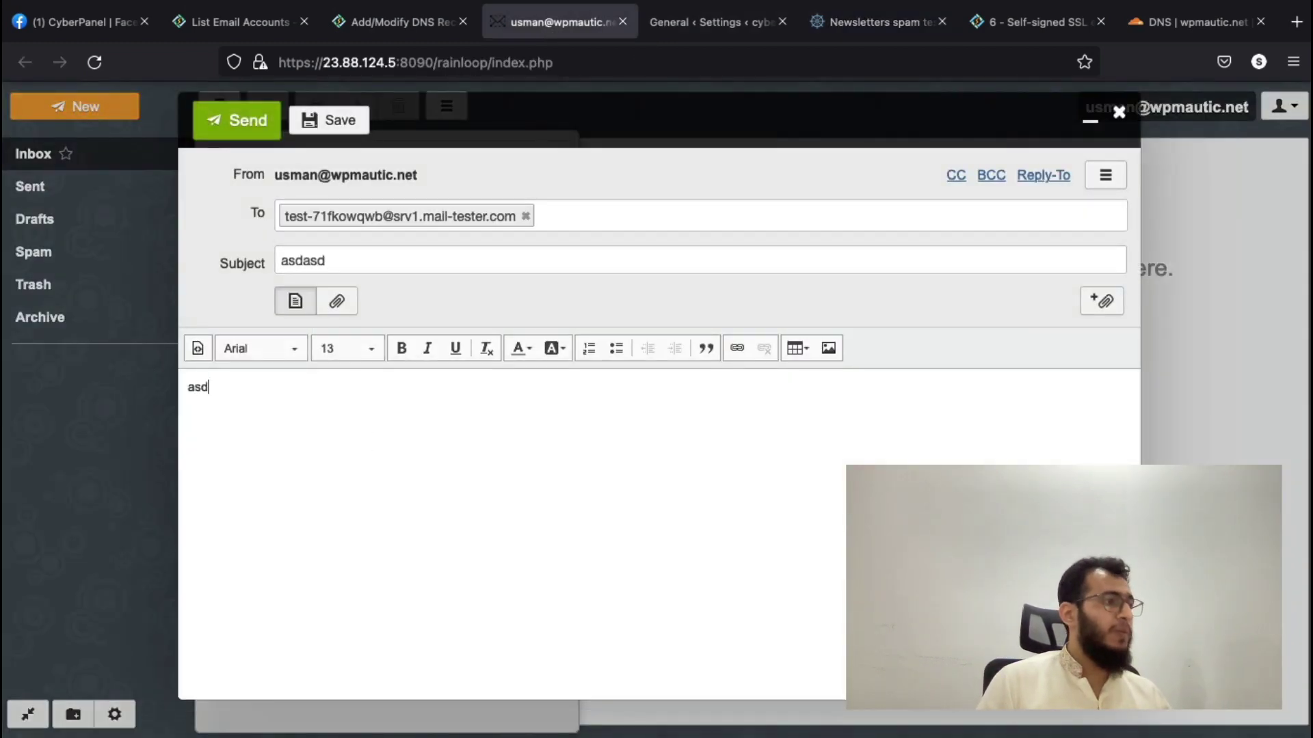
click(262, 129)
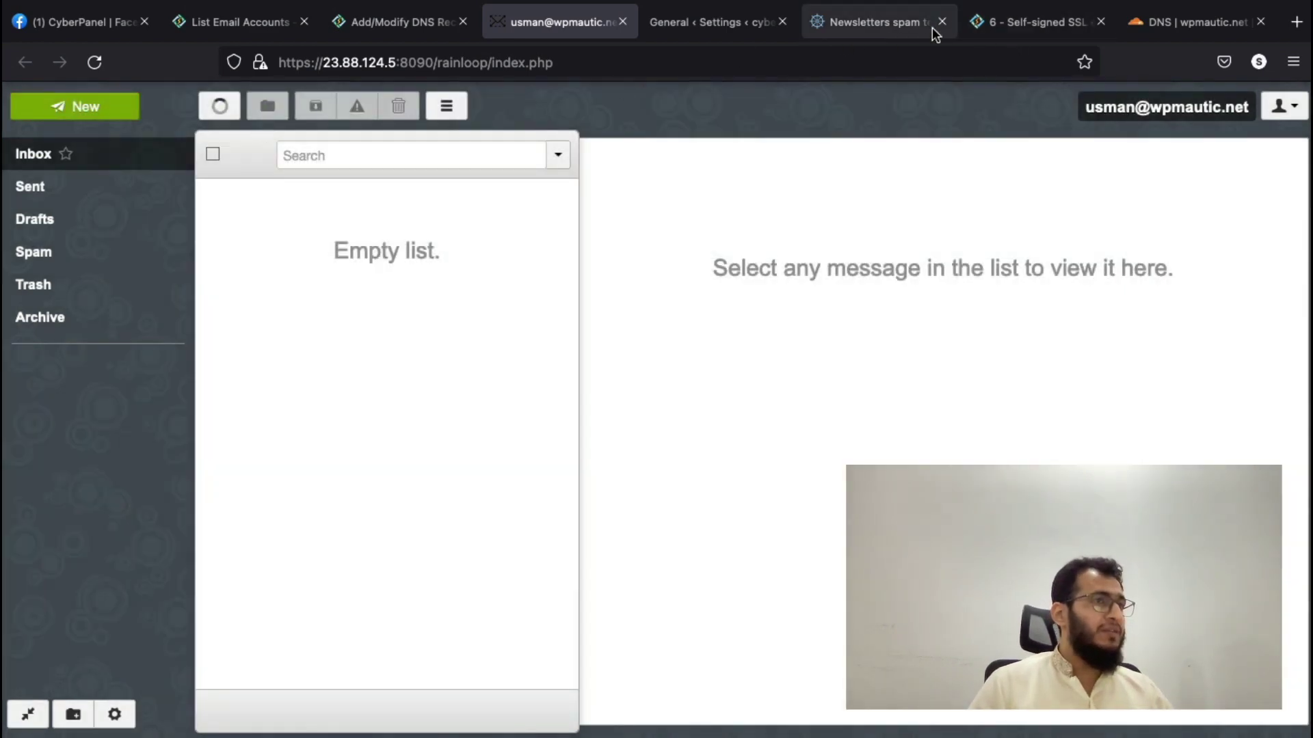
- Check and refresh the new mail-tester result, now scoring 7.8/10
click(905, 27)
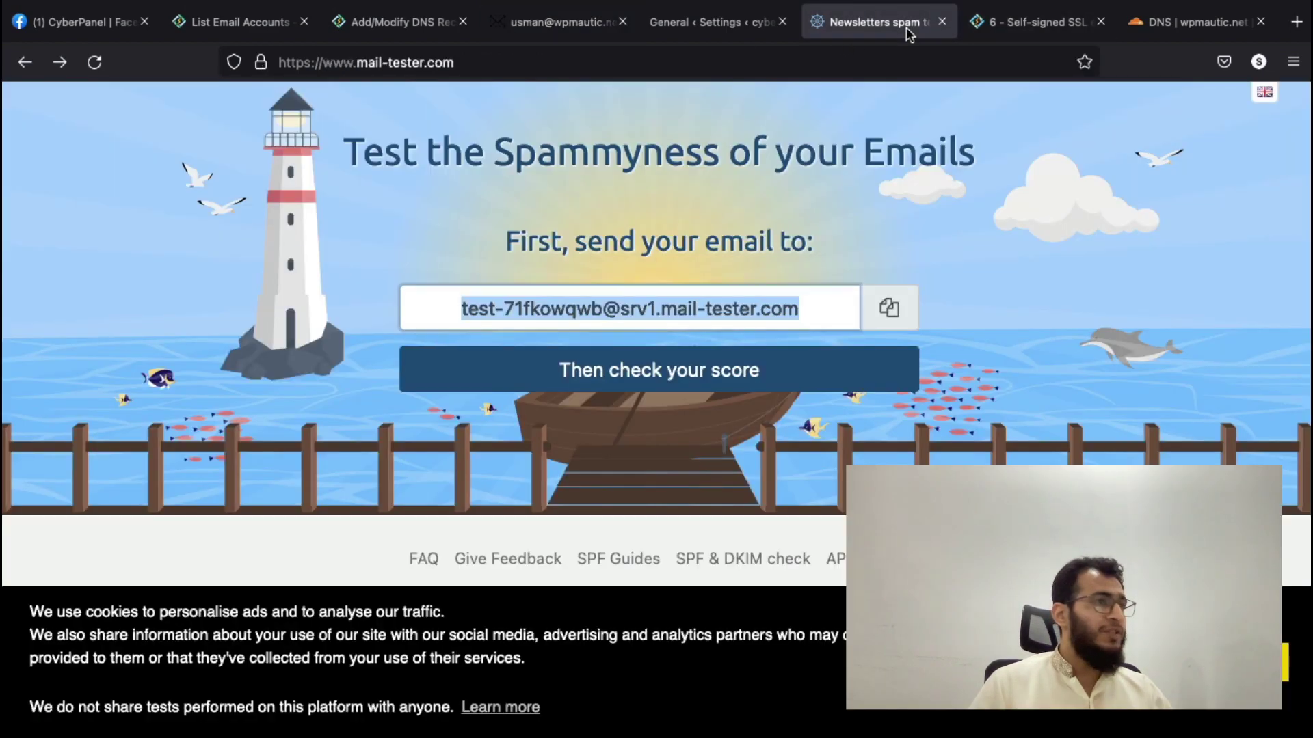
click(639, 388)
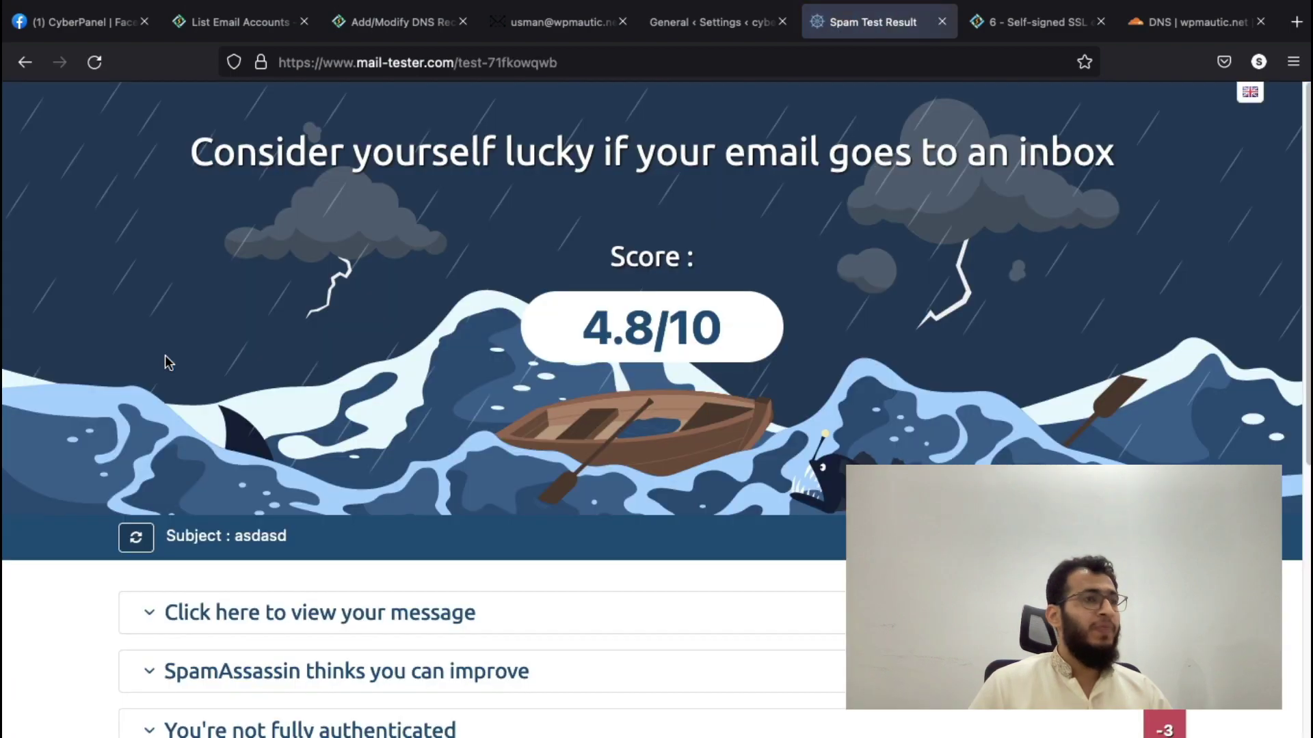
scroll(166, 363, down, 2)
scroll(103, 123, up, 3)
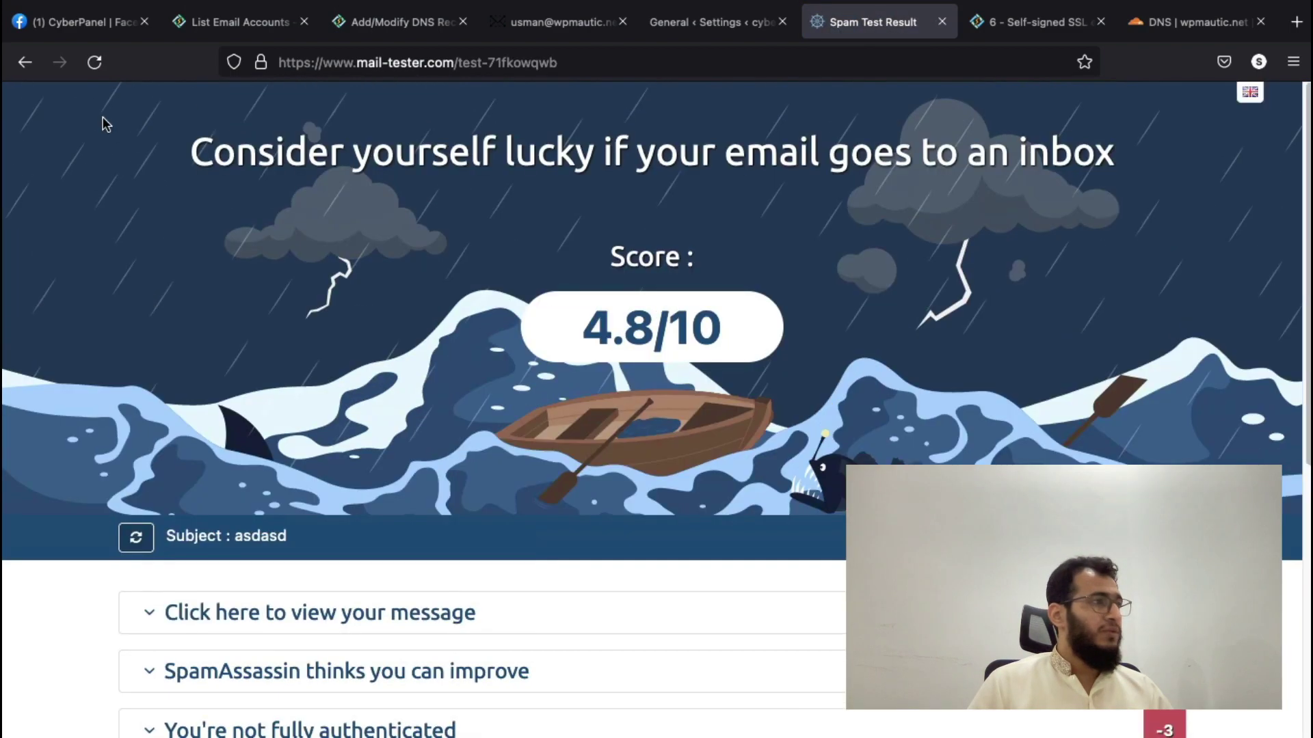
click(99, 63)
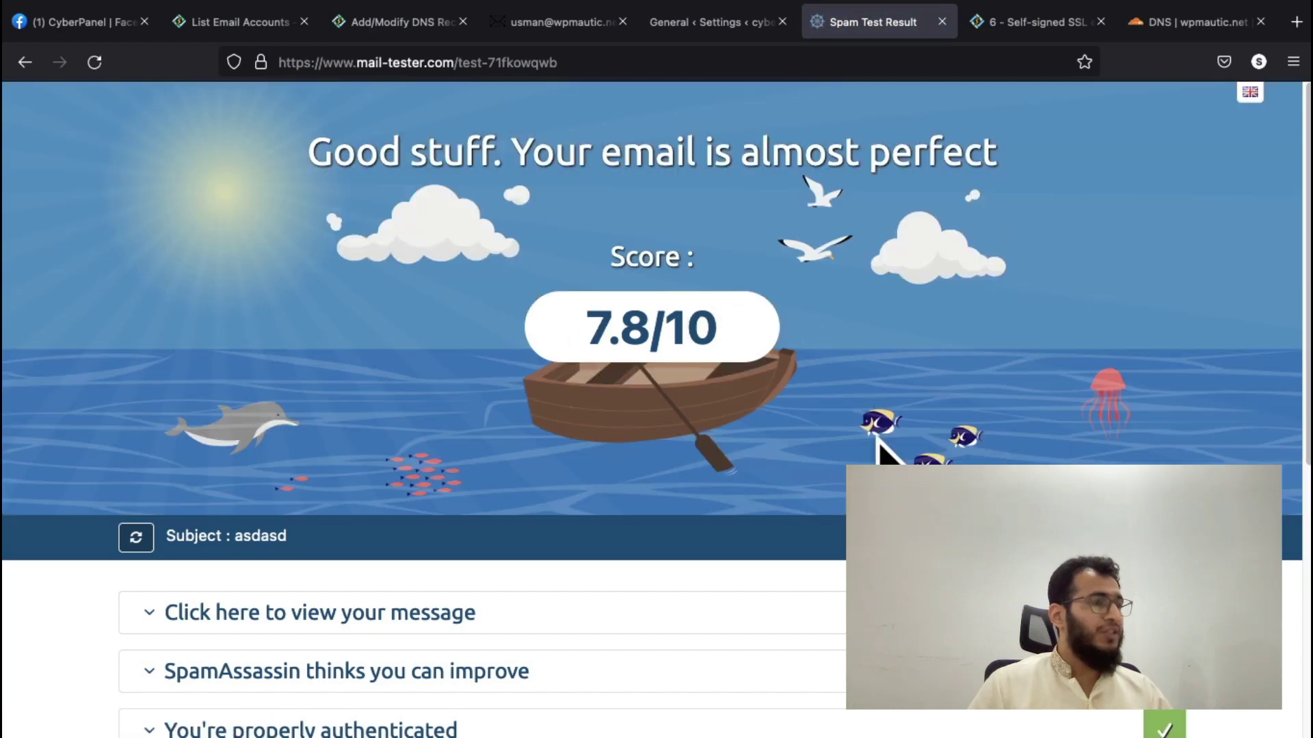
scroll(916, 420, down, 3)
scroll(921, 428, down, 2)
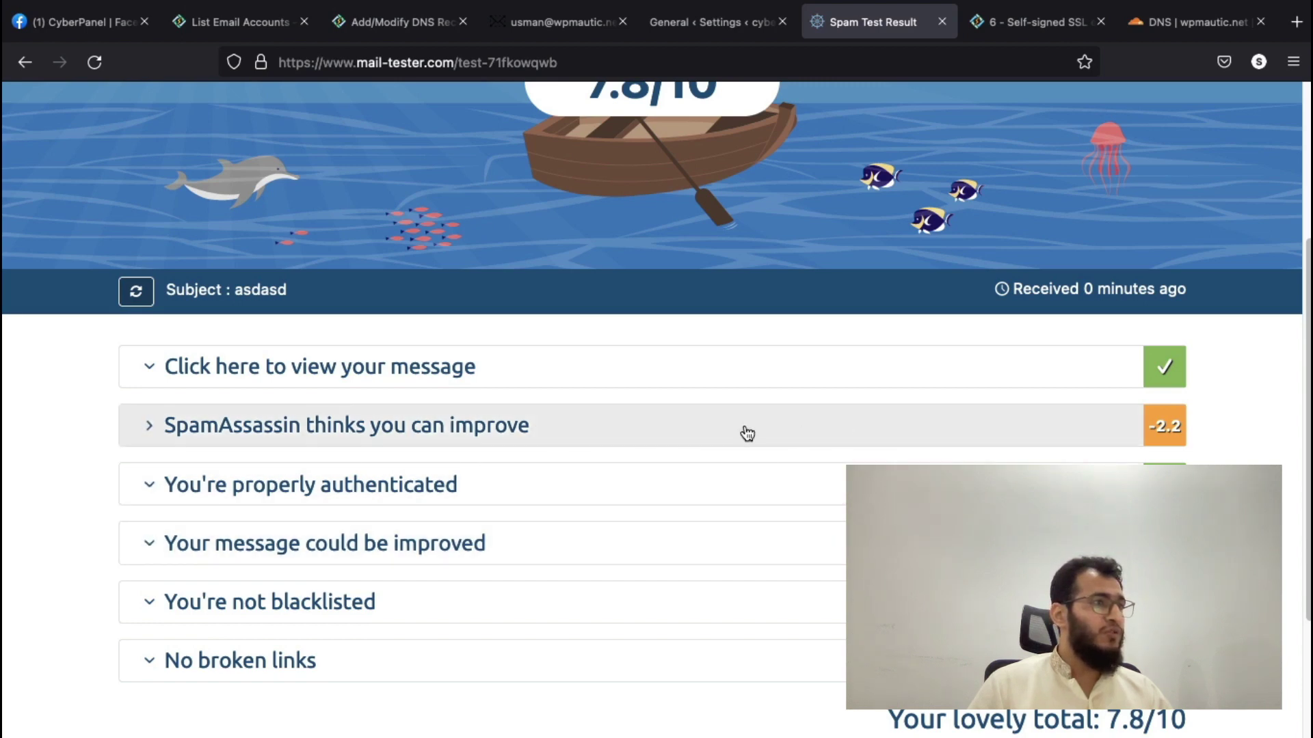
scroll(741, 434, up, 1)
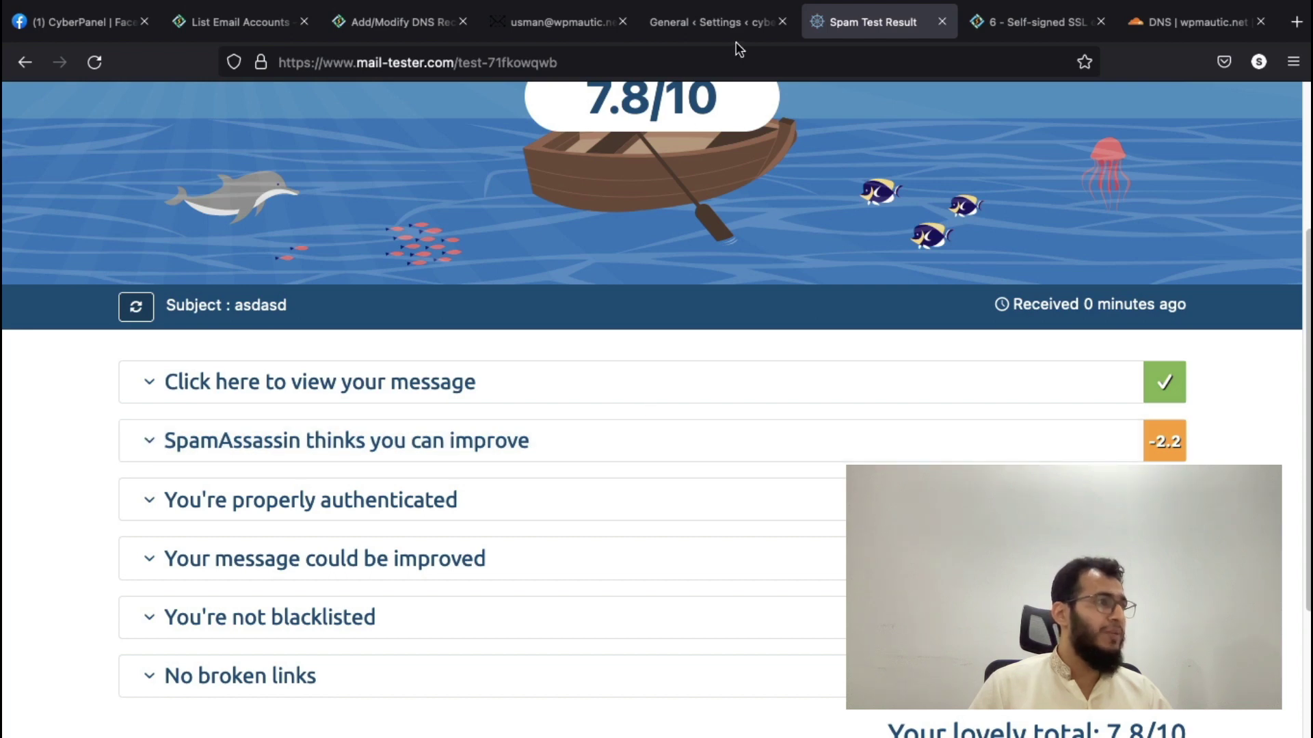
scroll(741, 198, up, 3)
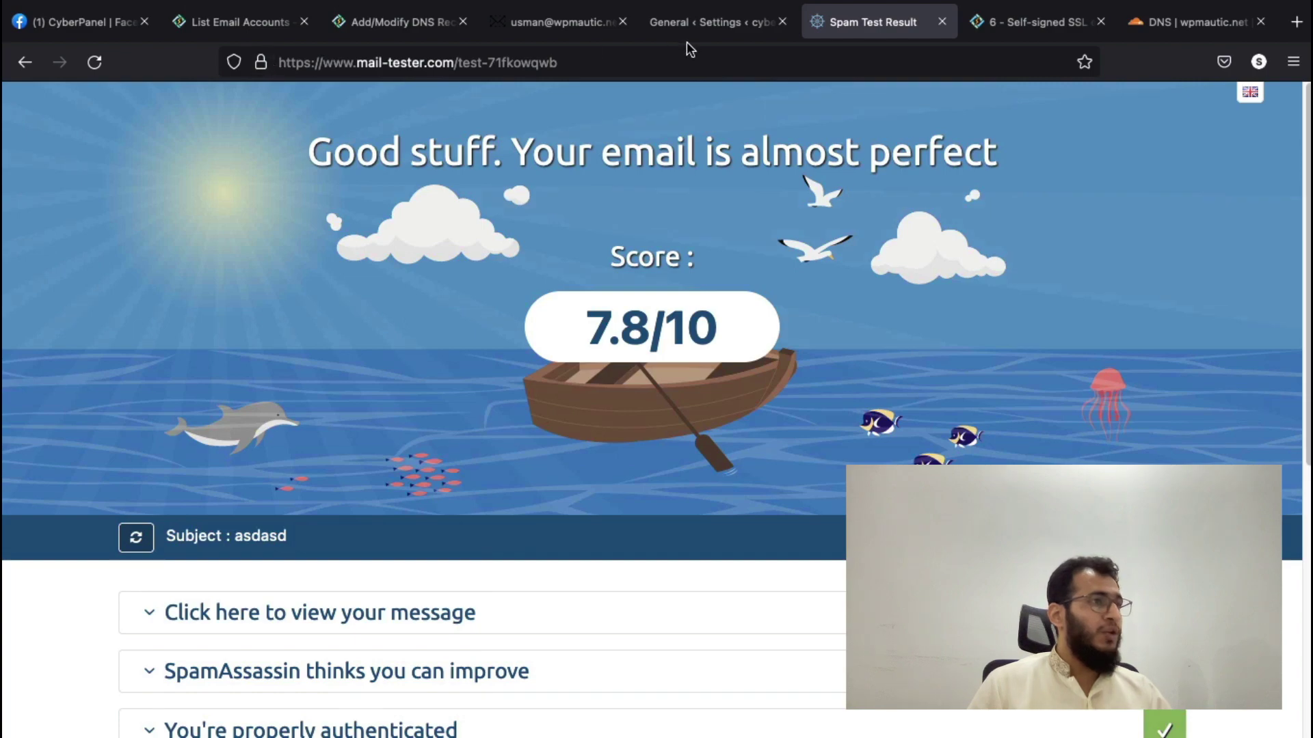
- Switch the WP Mail SMTP mailer to Other SMTP
click(692, 25)
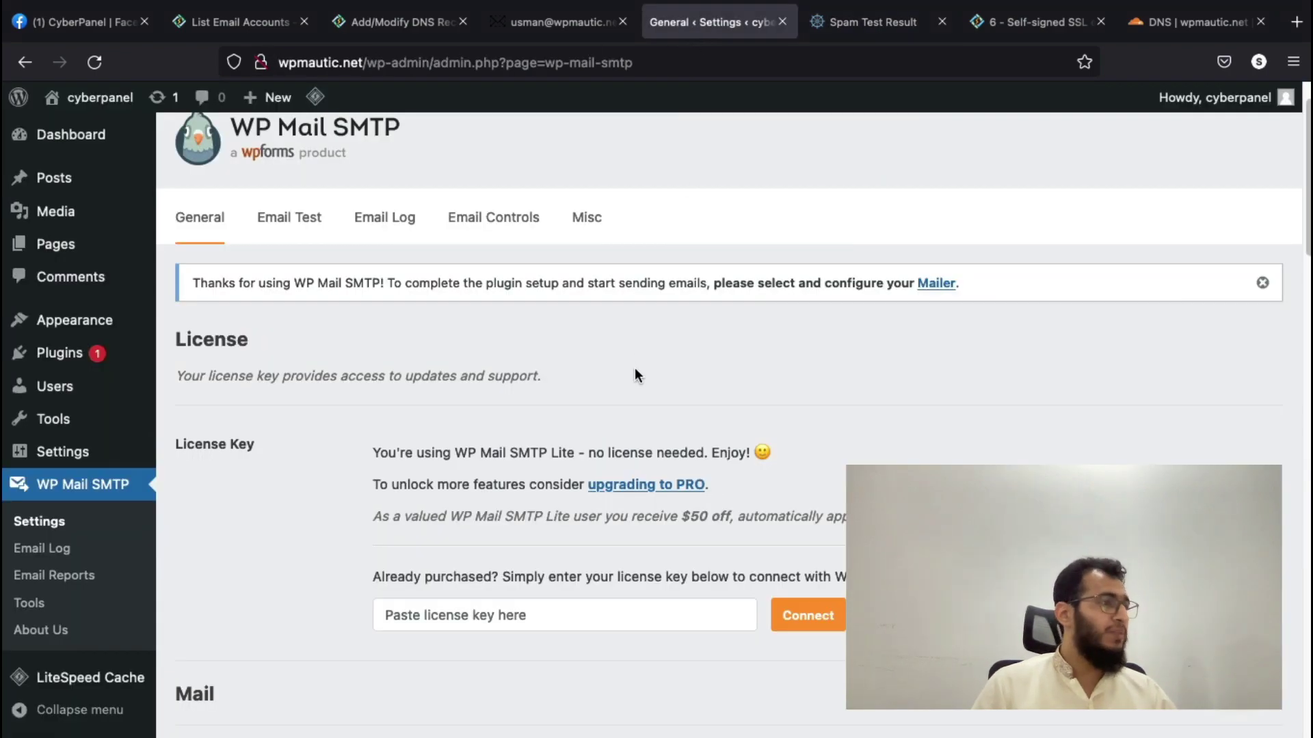
scroll(634, 373, down, 2)
scroll(632, 388, down, 9)
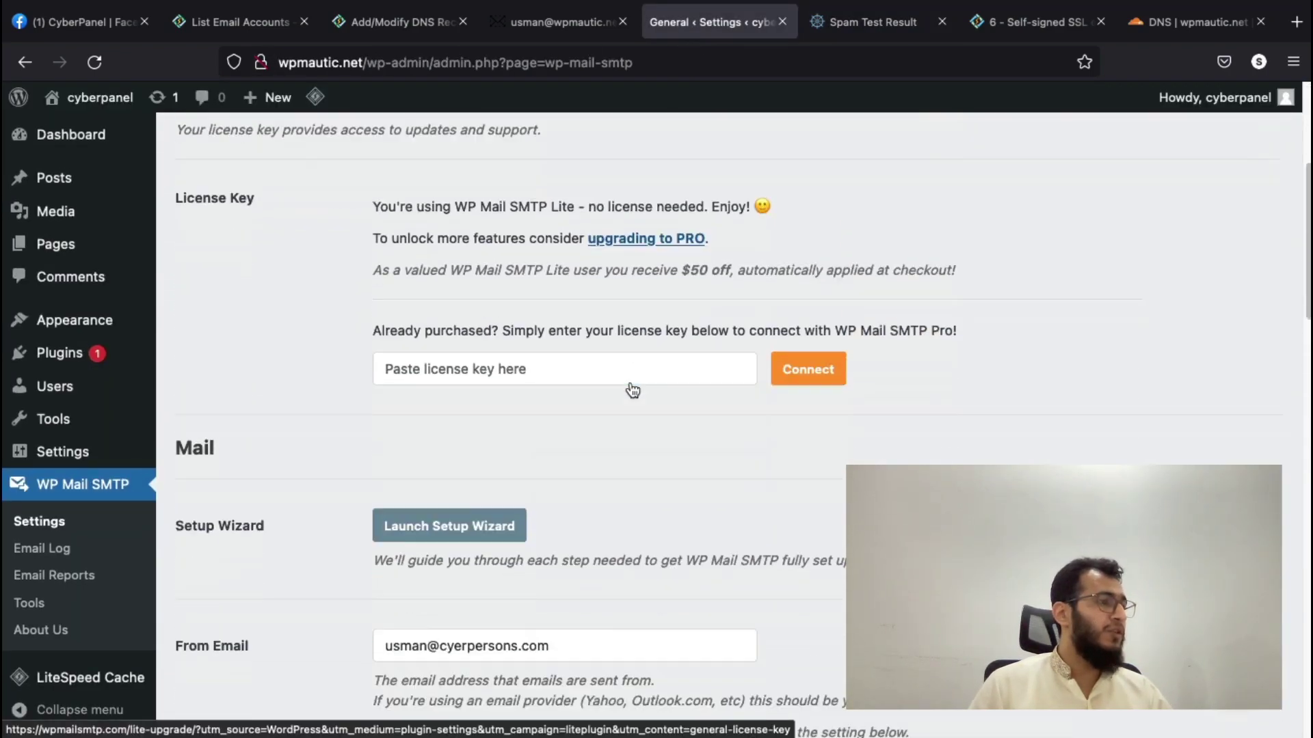
scroll(631, 387, up, 1)
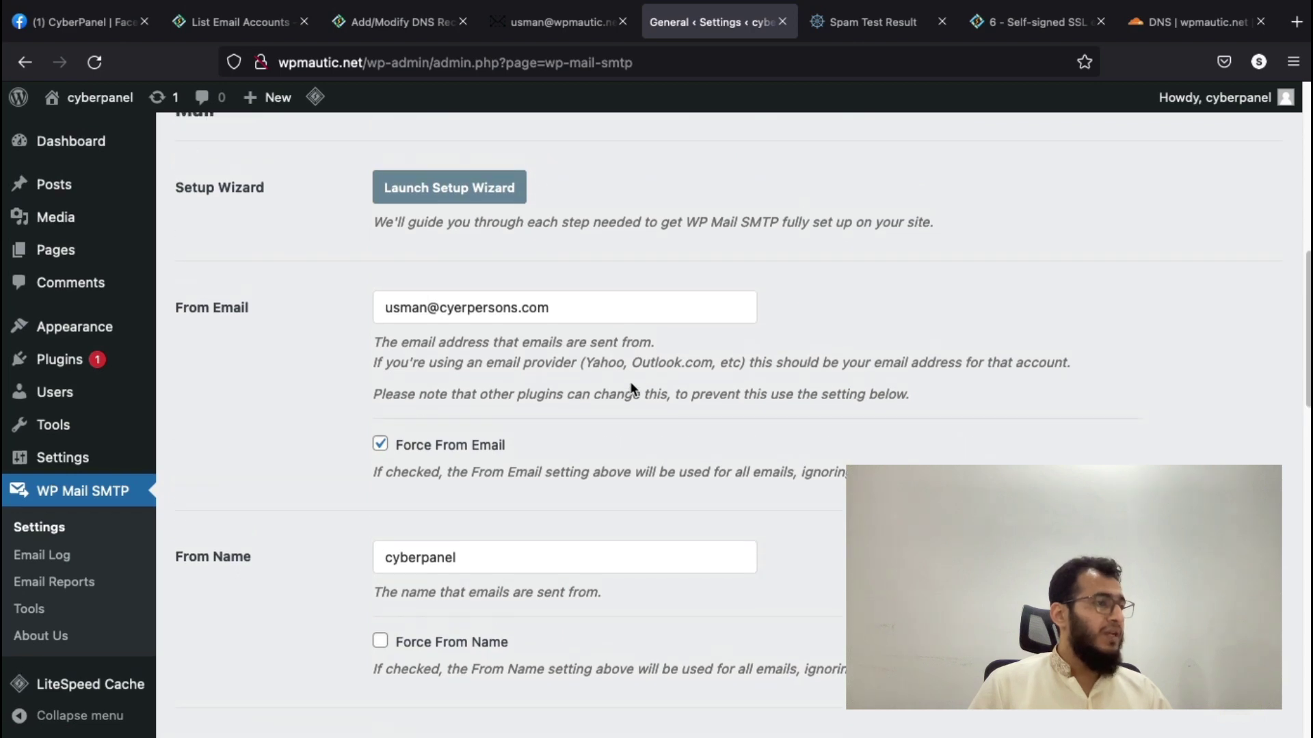
scroll(632, 384, down, 3)
scroll(633, 387, down, 5)
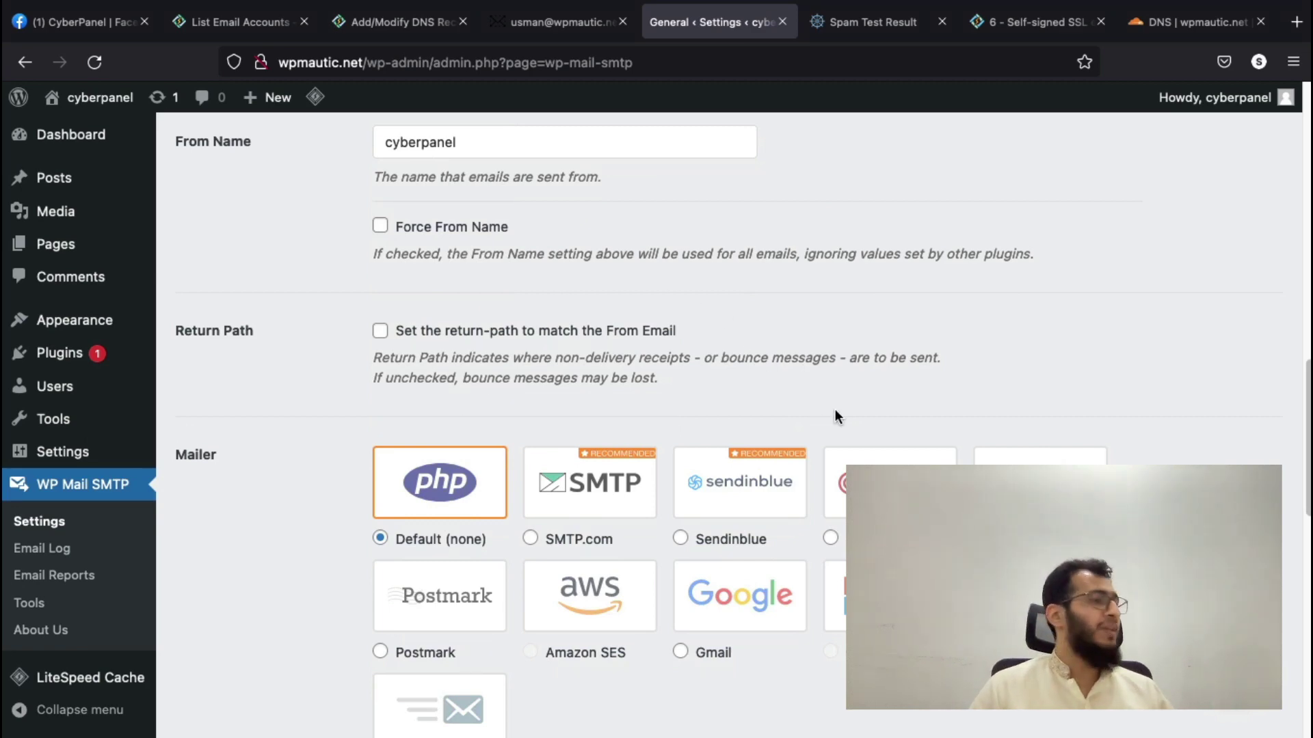
scroll(835, 411, down, 6)
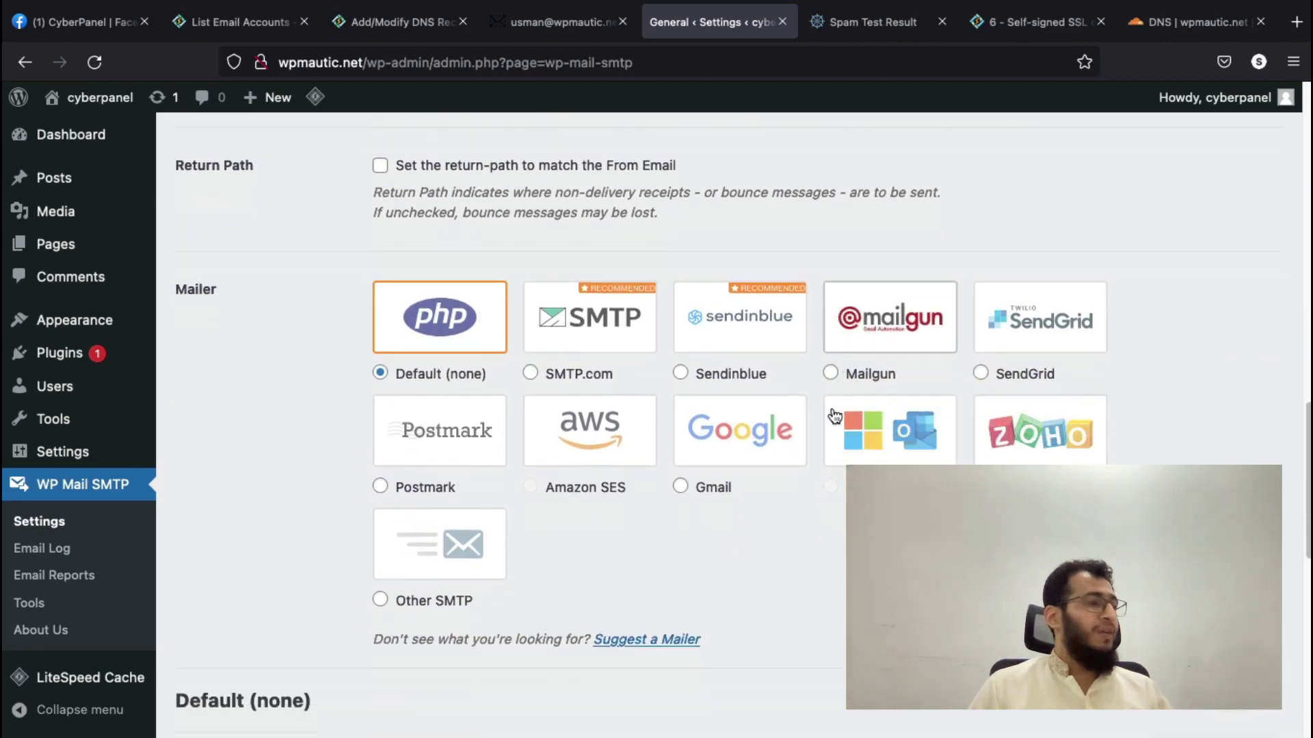
click(498, 428)
- Set SMTP host mail.wpmautic.net with TLS encryption on port 587
scroll(586, 443, down, 7)
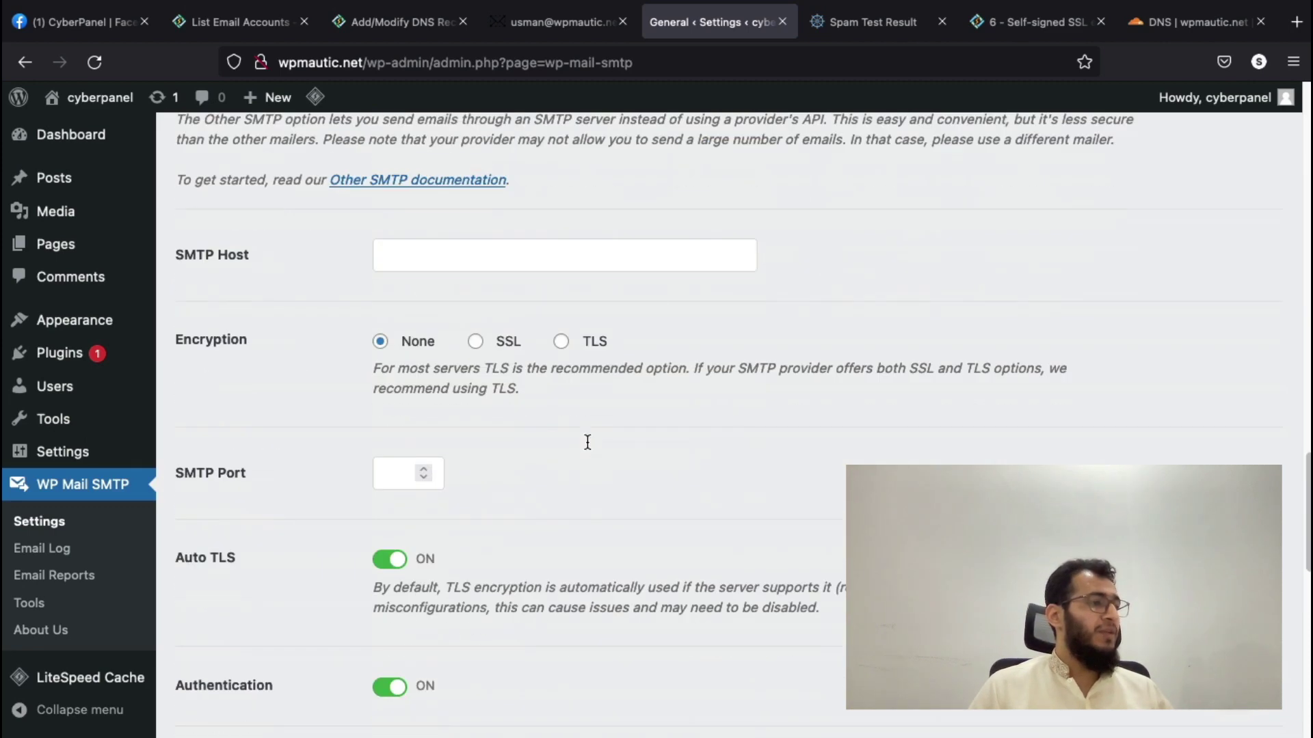
click(513, 315)
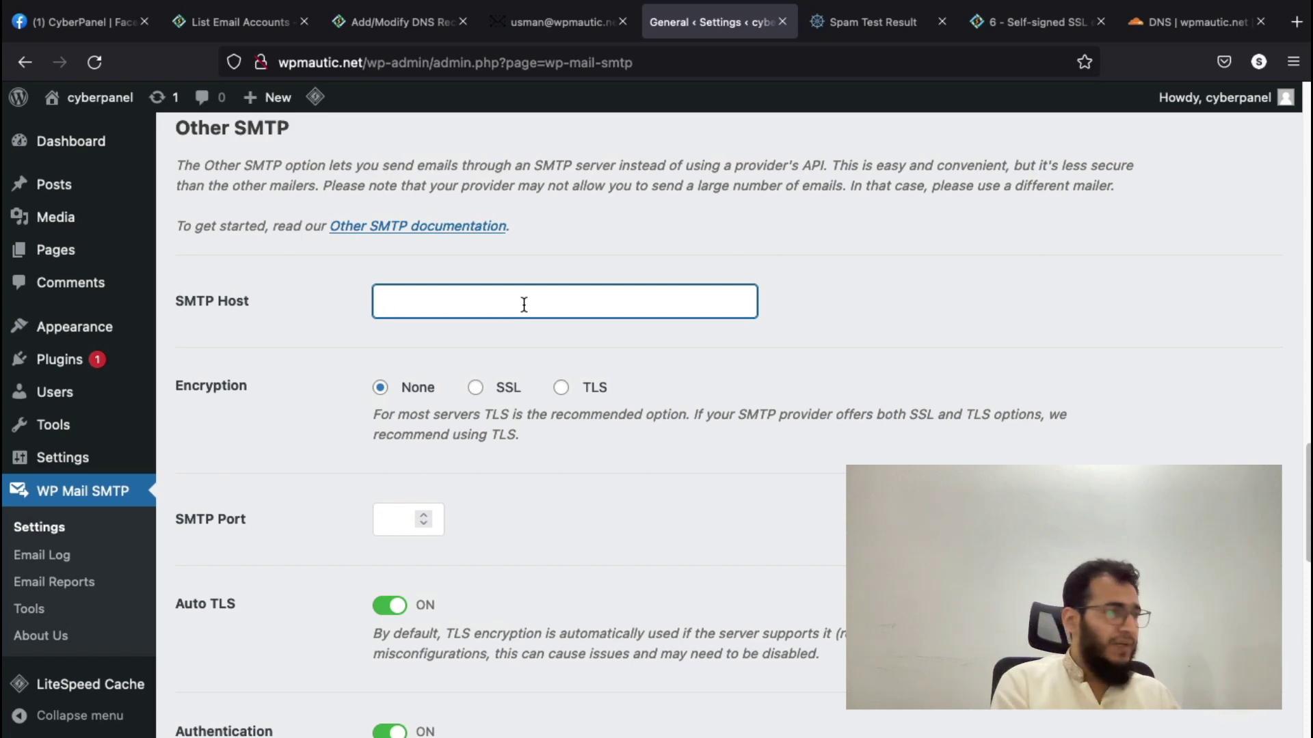
text(mail.wpm)
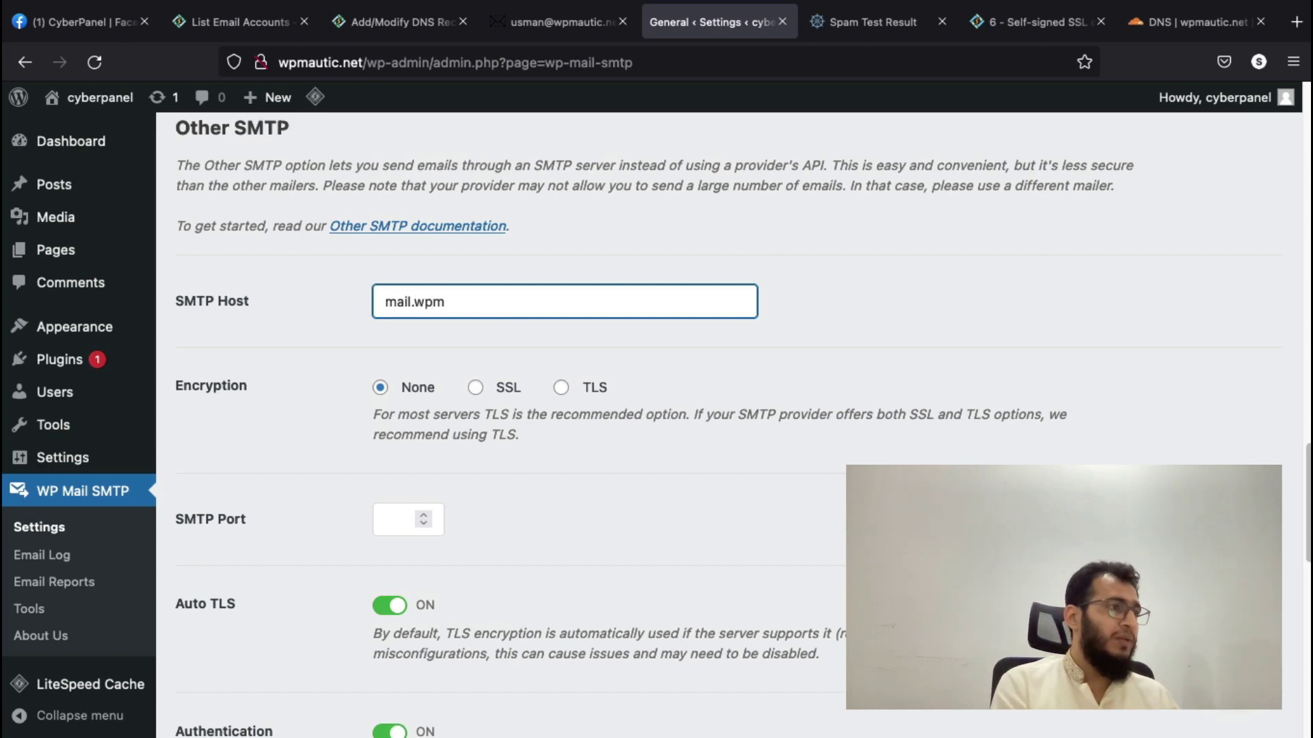
text(autic.net)
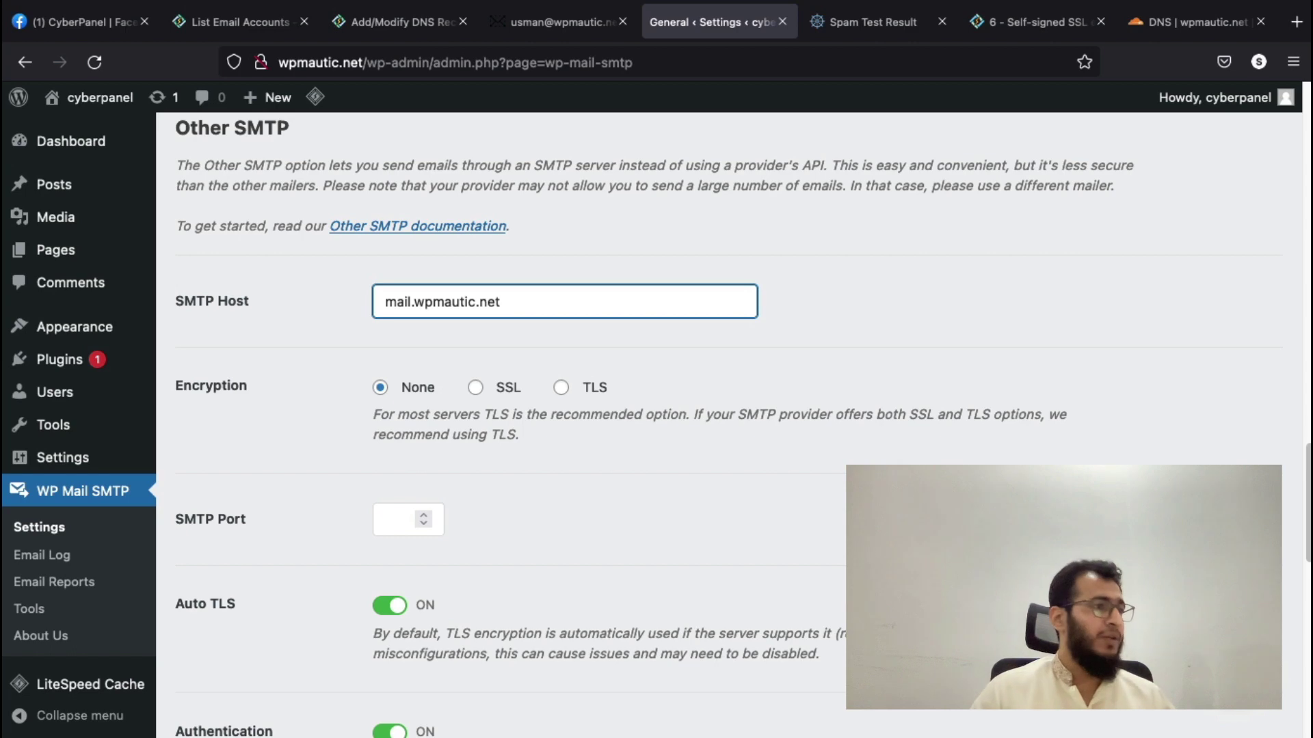
click(562, 388)
scroll(588, 417, down, 3)
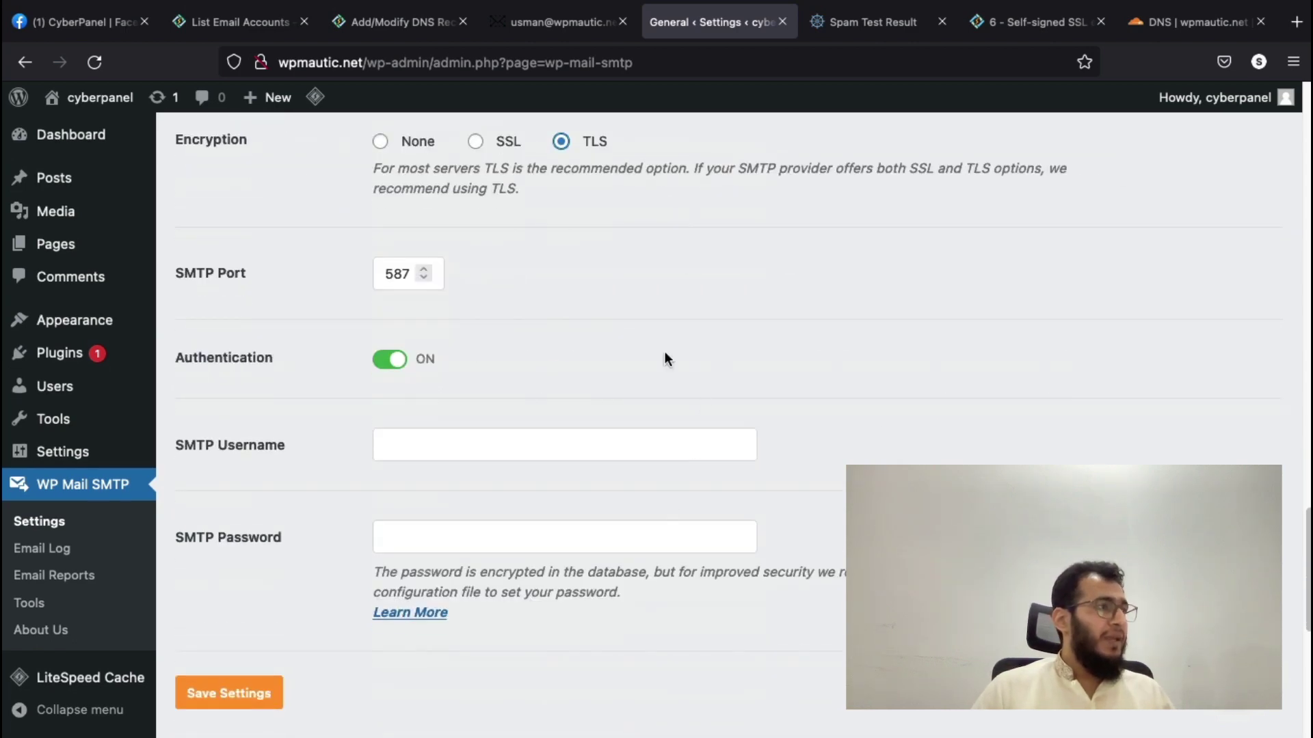
- Copy the mailbox address from CyberPanel into SMTP Username and enter its password
click(236, 22)
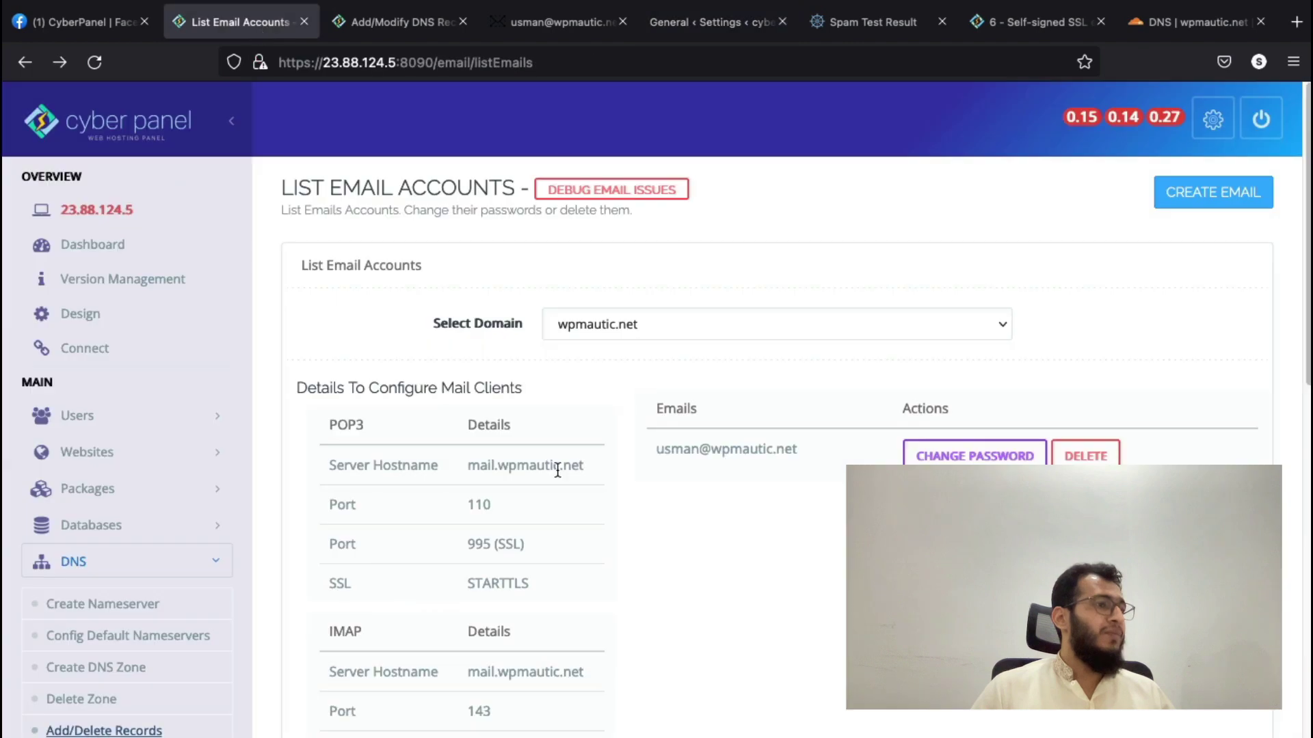
triple_click(690, 457)
key(super+c)
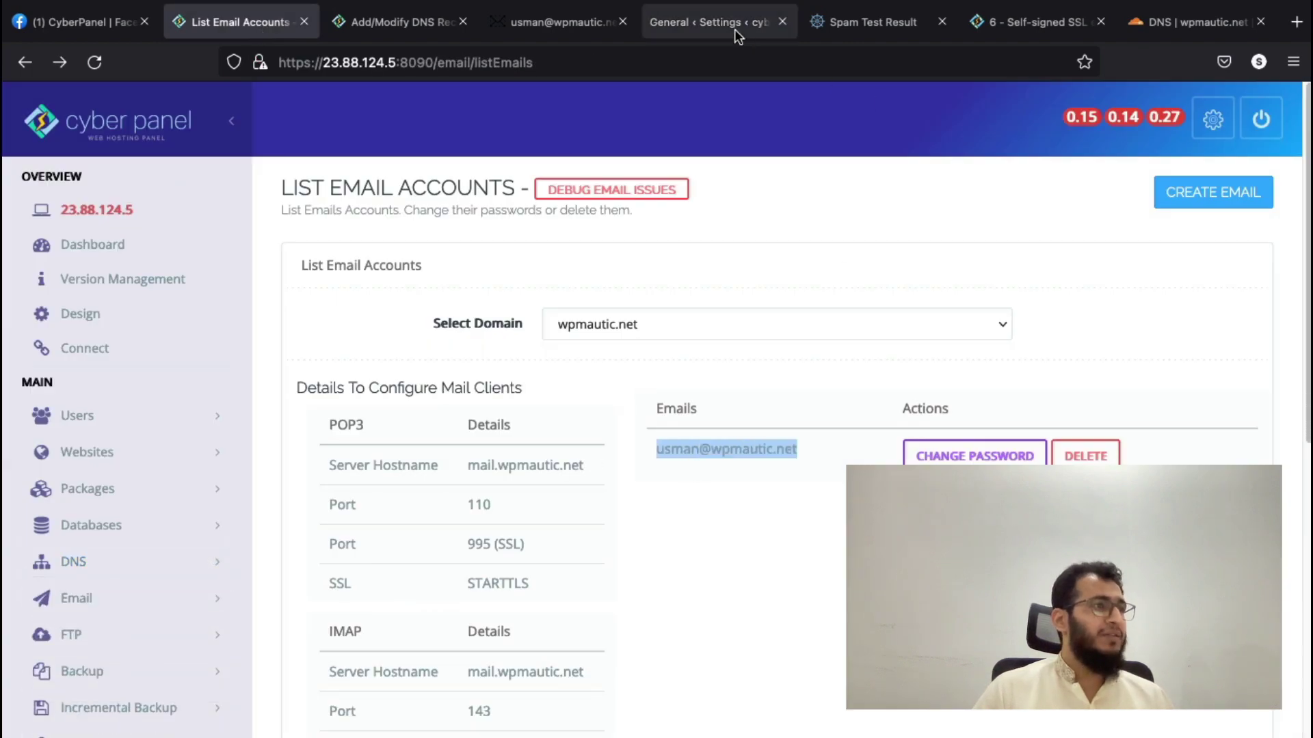
click(734, 29)
click(507, 441)
key(super+v)
click(525, 530)
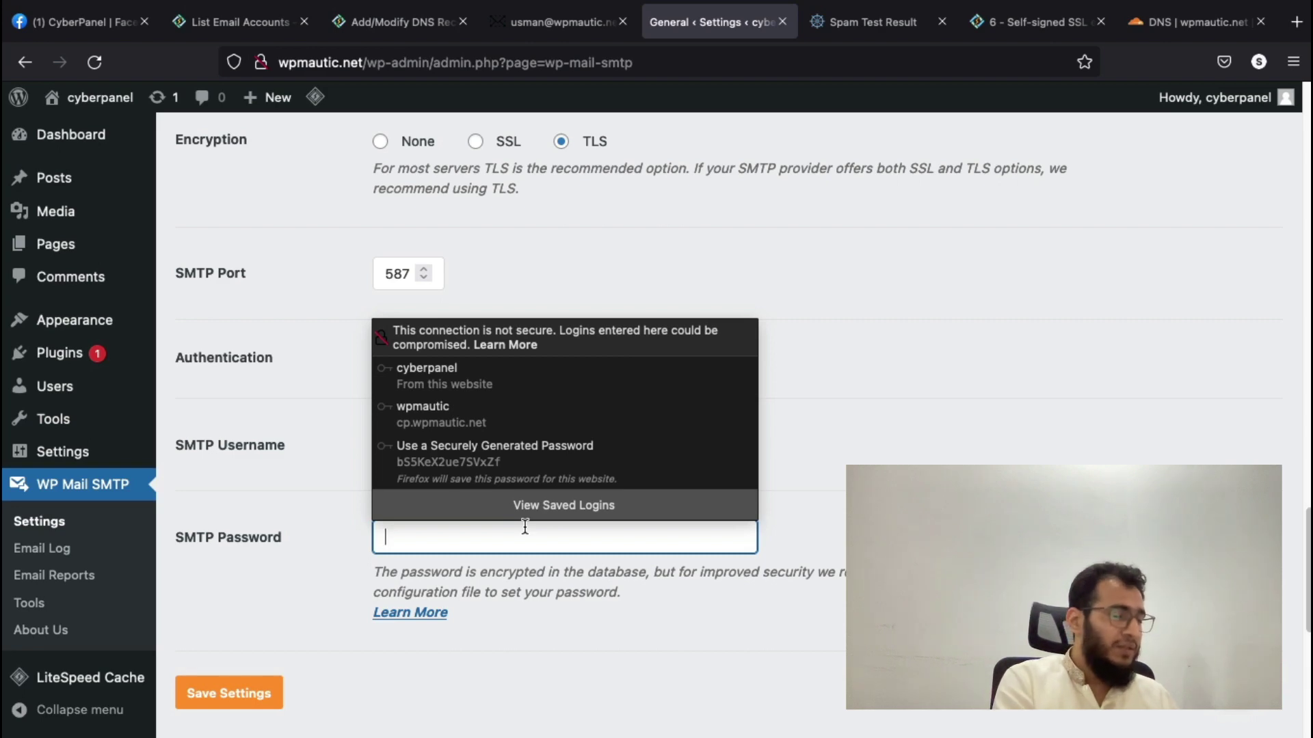
text(•••••)
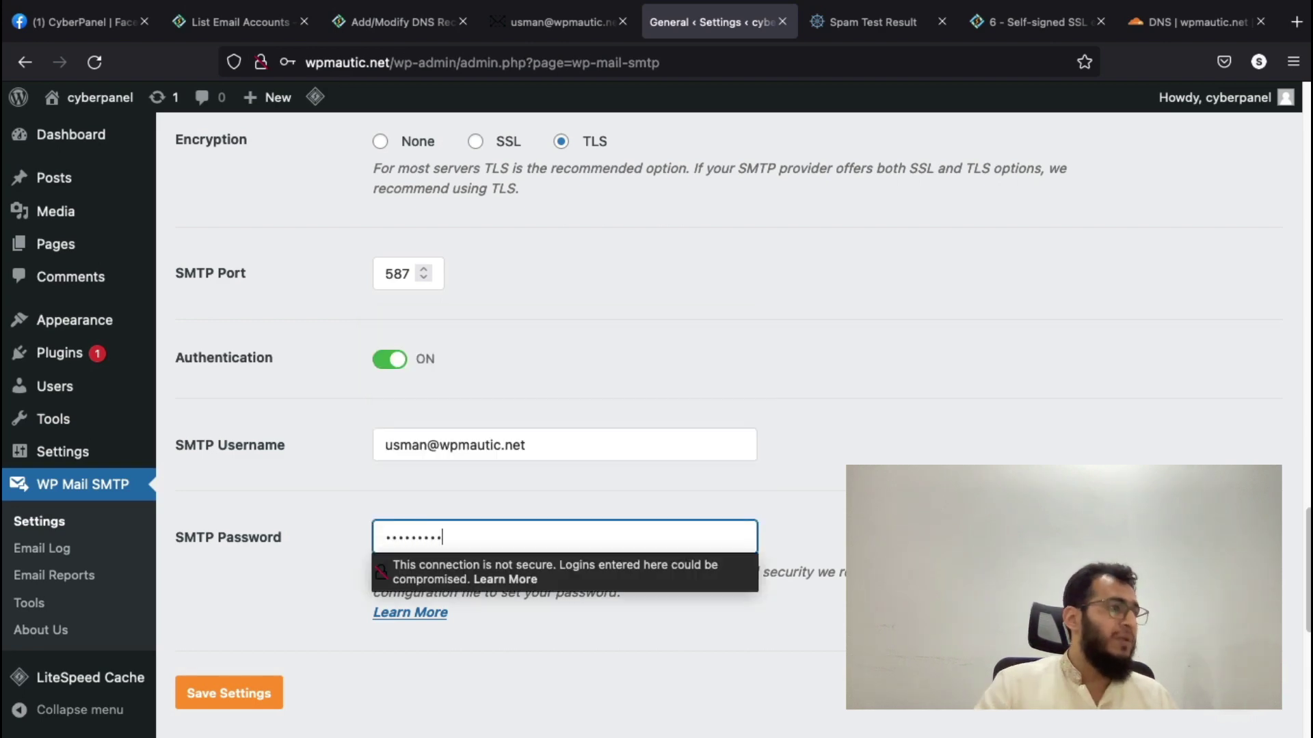
- Review the SMTP host, recheck the email accounts list, and save the WP Mail SMTP settings
scroll(802, 424, up, 5)
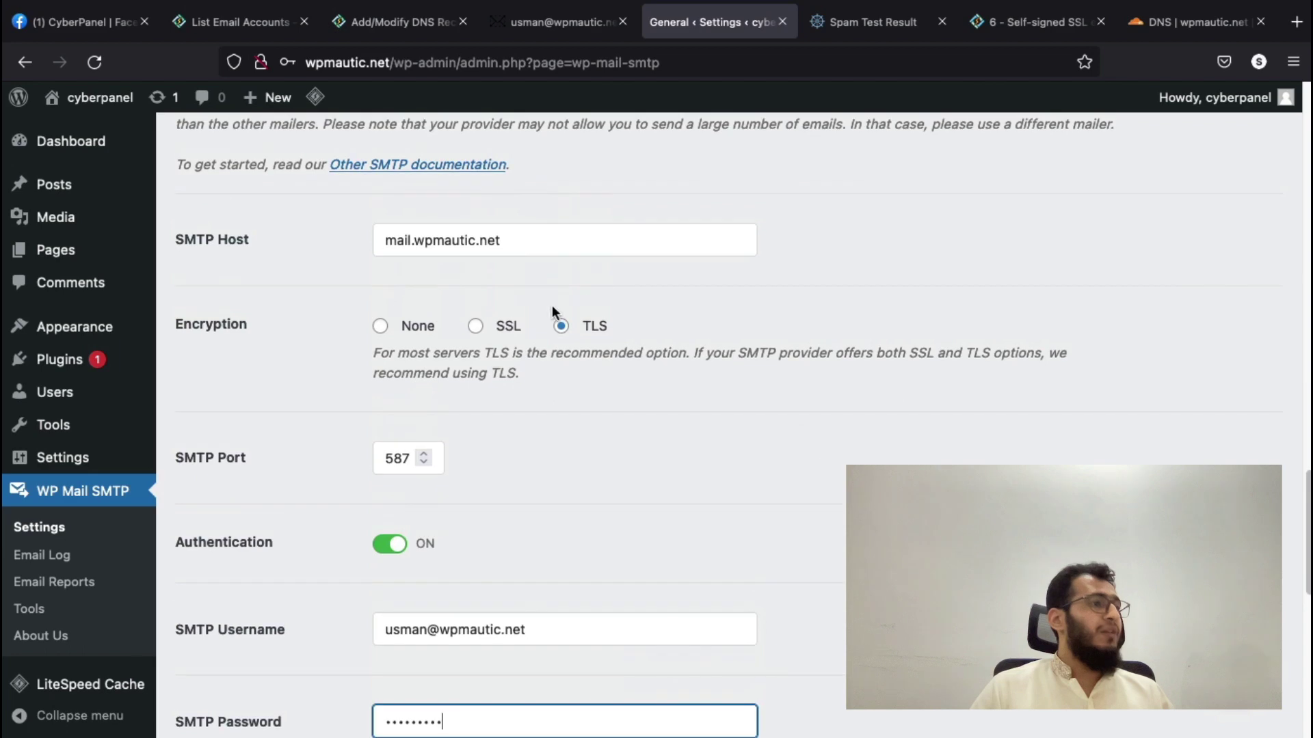
triple_click(504, 240)
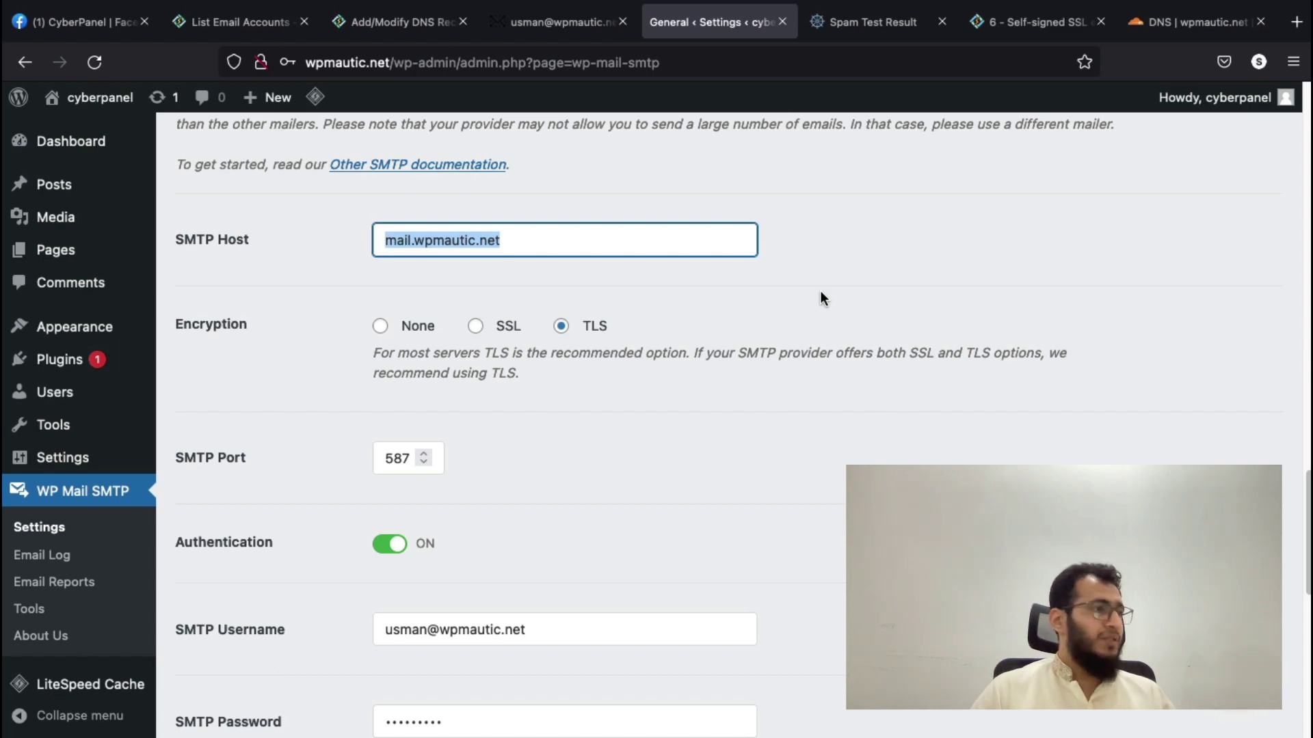
scroll(820, 298, down, 4)
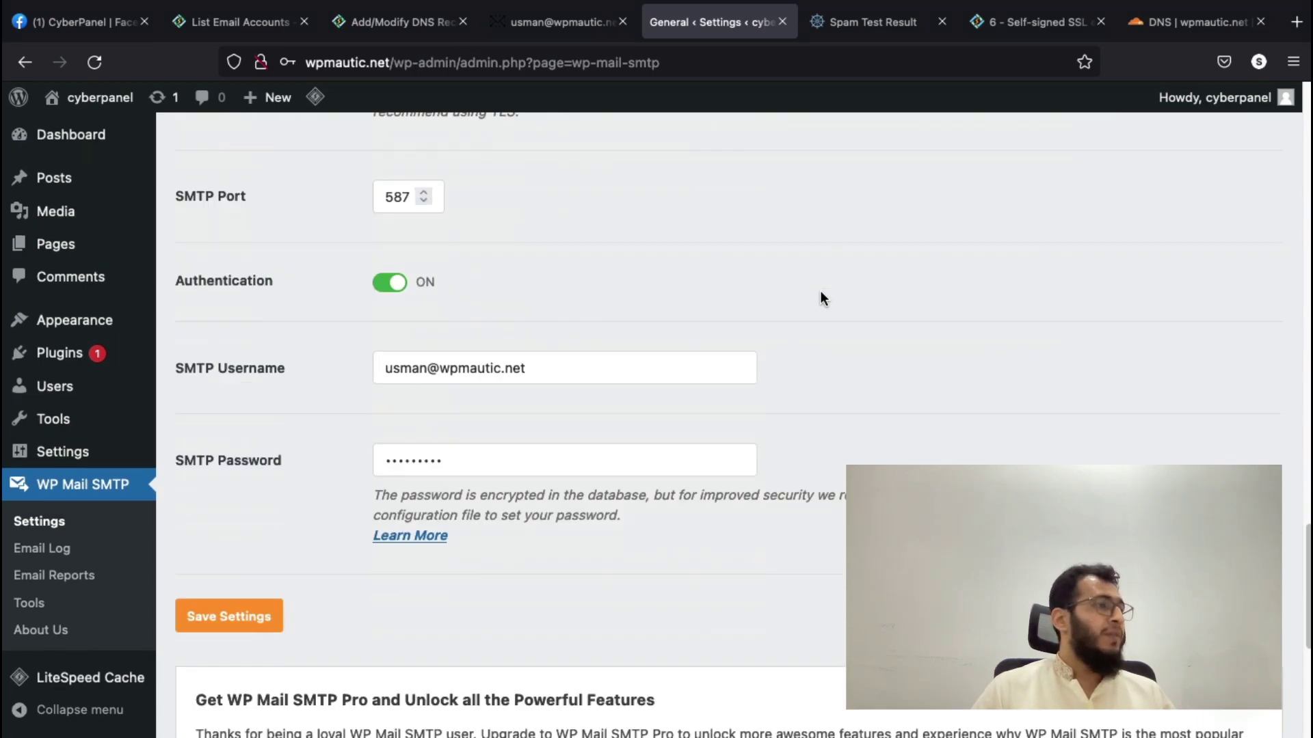
scroll(820, 298, up, 3)
scroll(821, 296, up, 1)
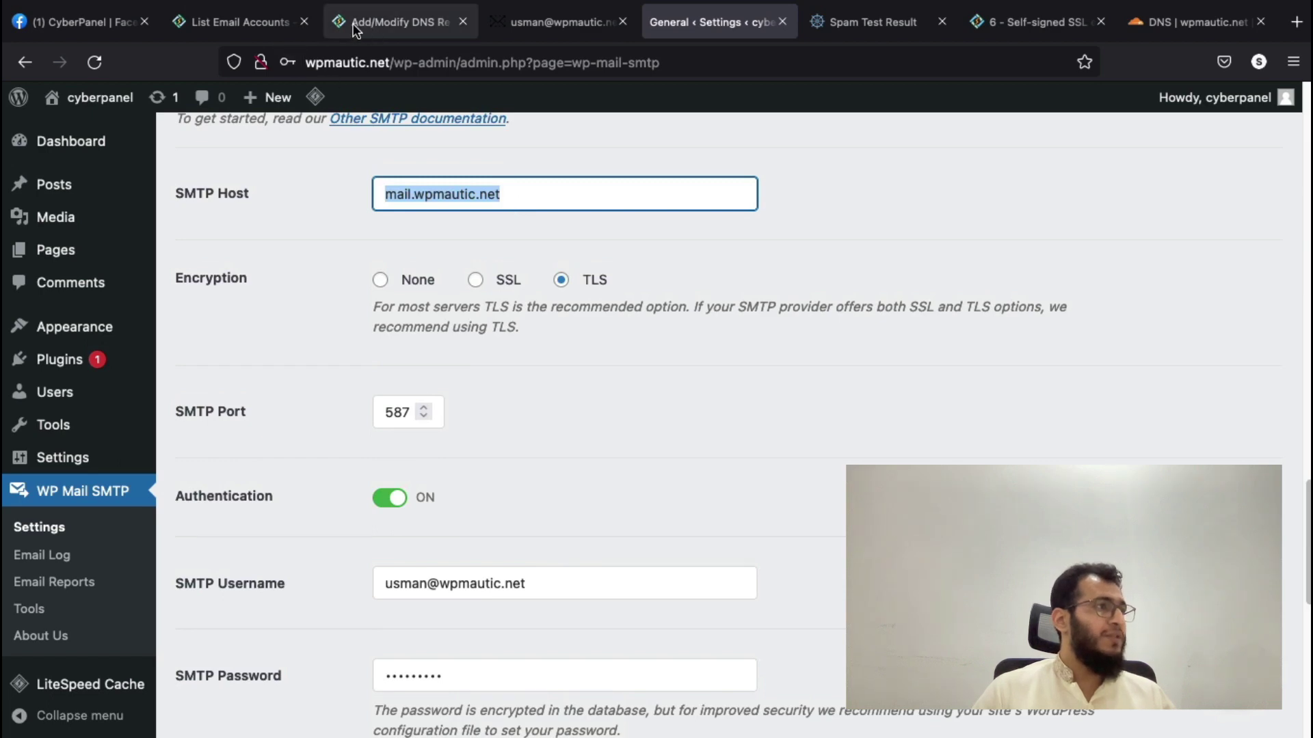
click(248, 21)
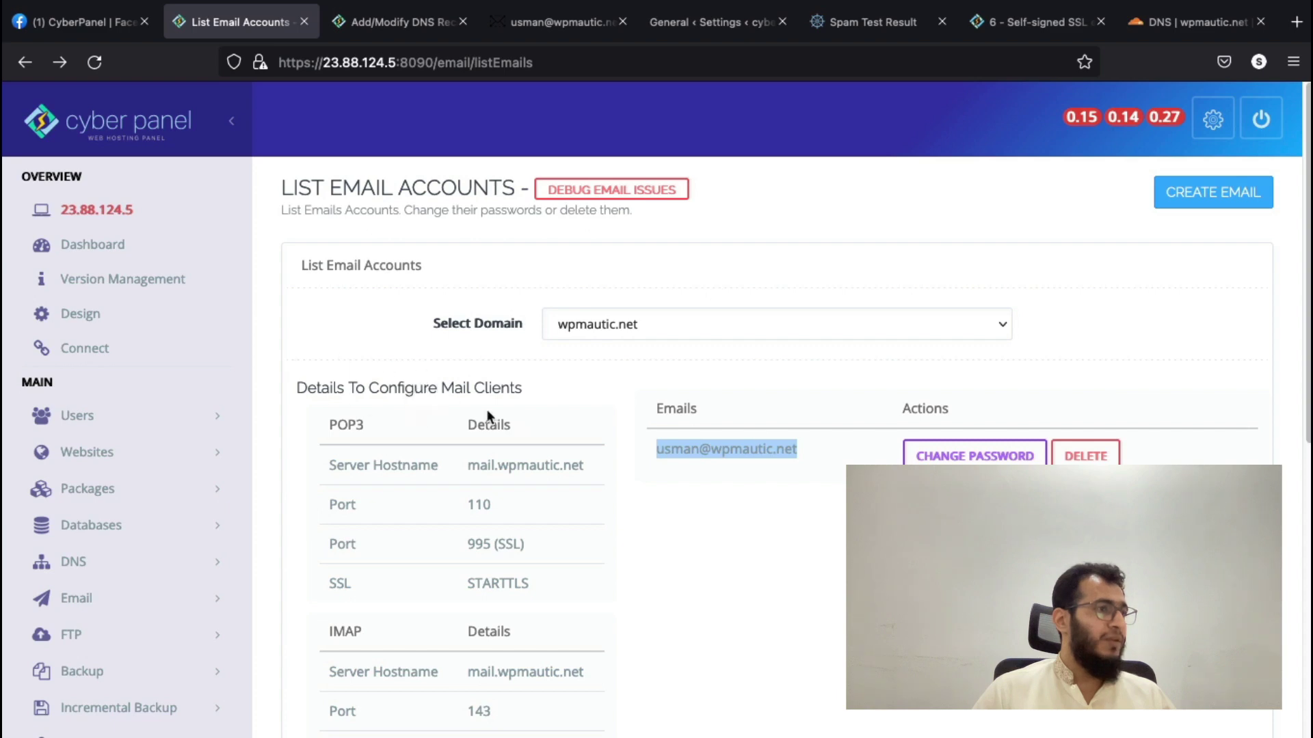
mouse_move(694, 6)
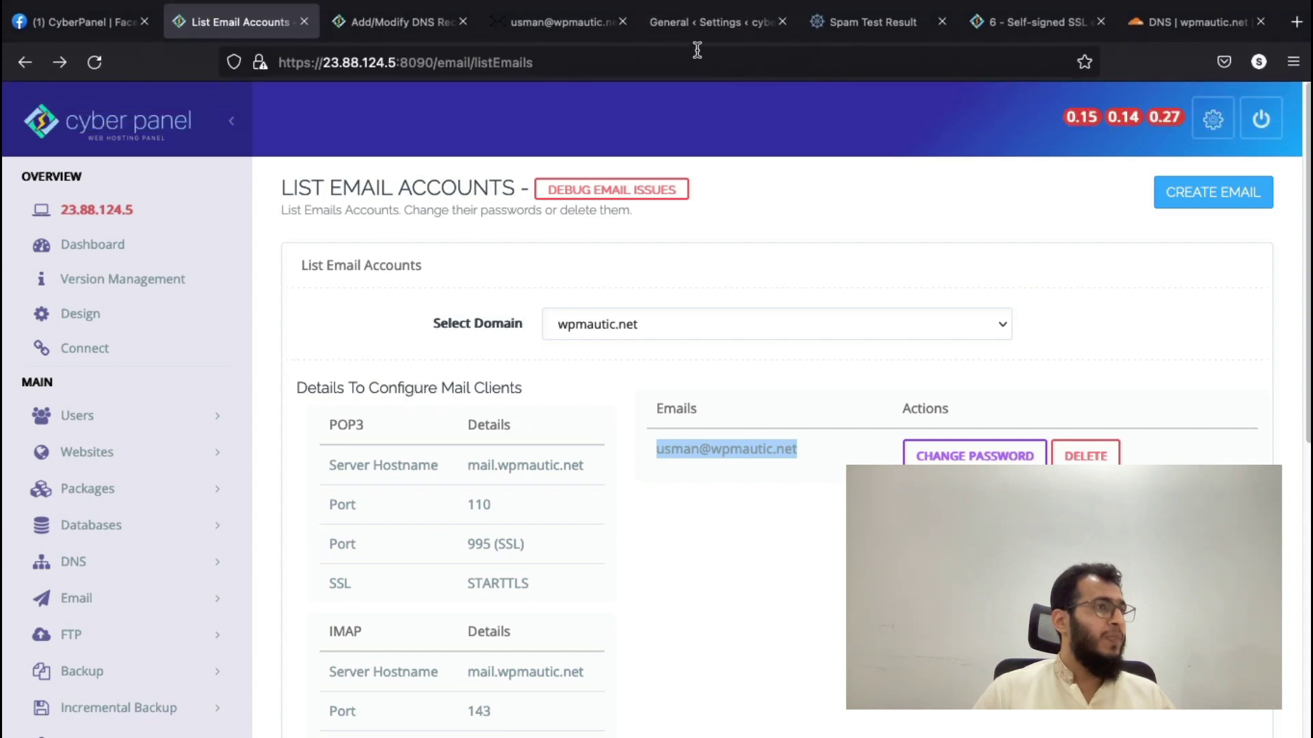
click(697, 50)
scroll(615, 307, down, 5)
scroll(638, 414, down, 3)
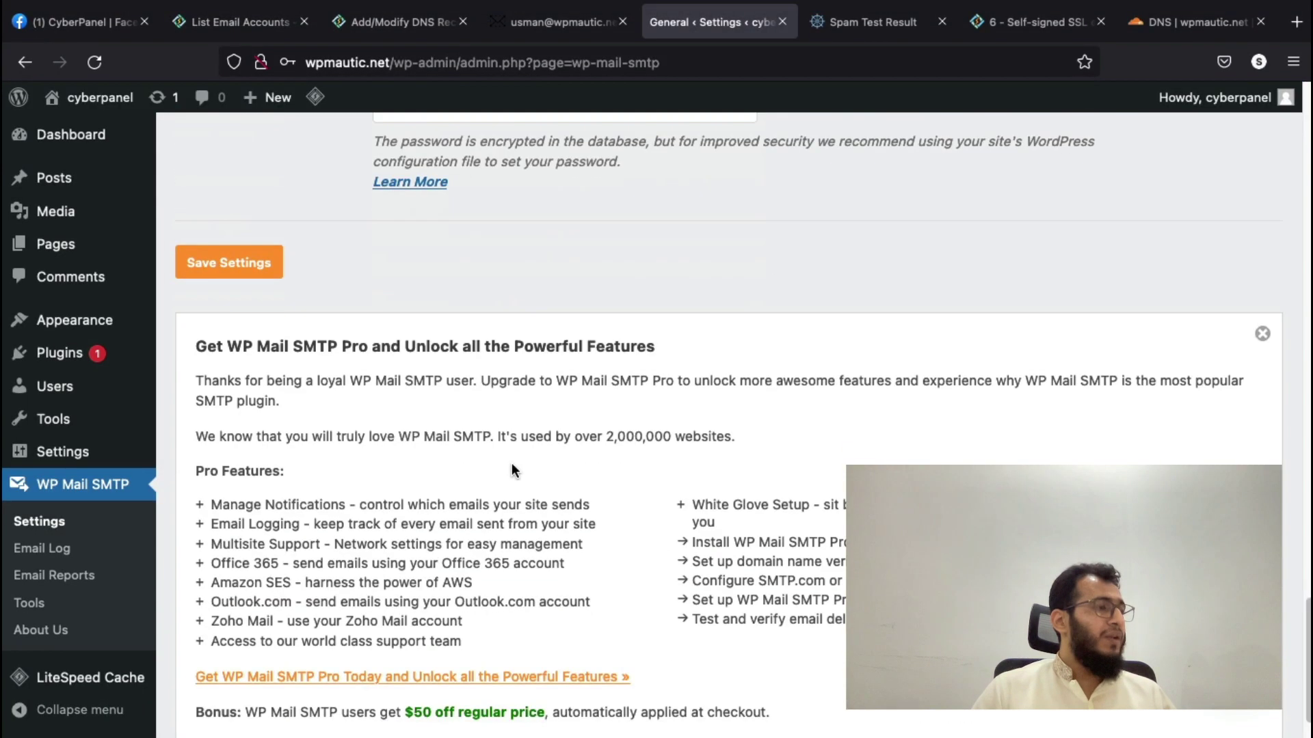
click(234, 272)
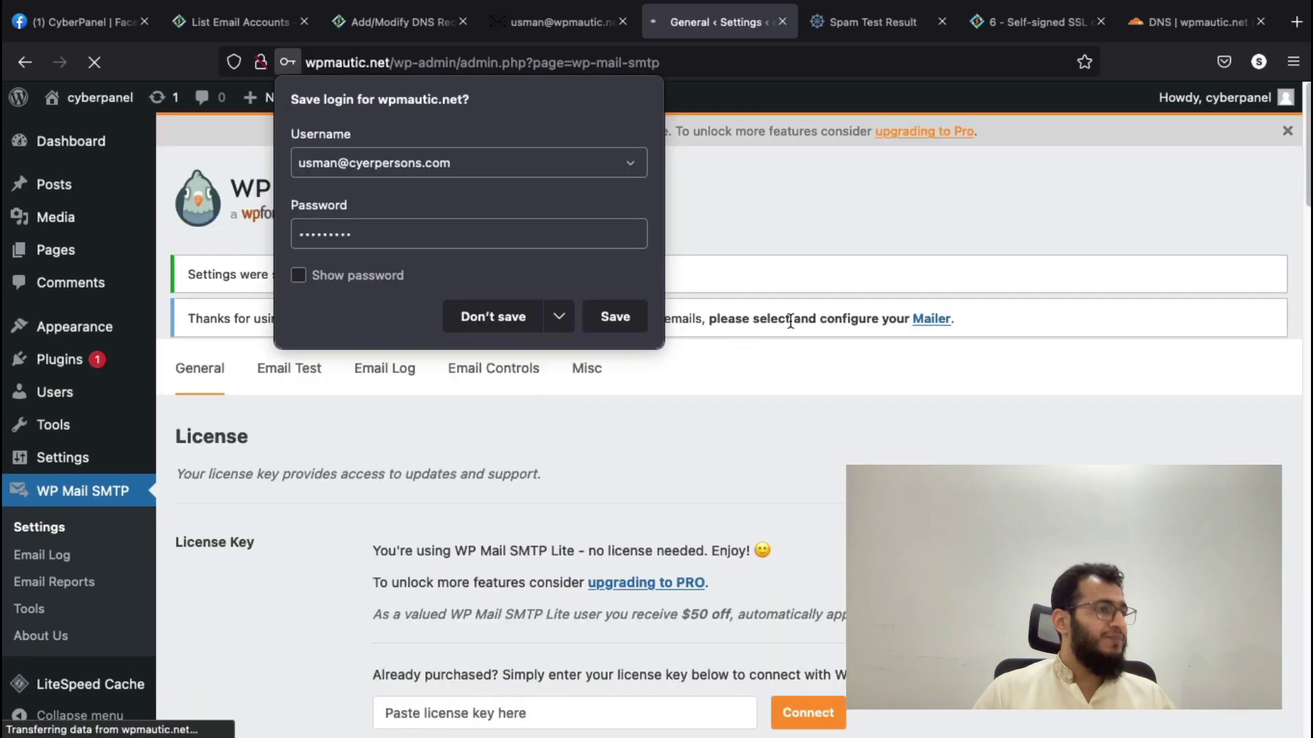
- Change the From Email domain to wpmautic.net and save the settings again
click(786, 453)
scroll(787, 452, down, 5)
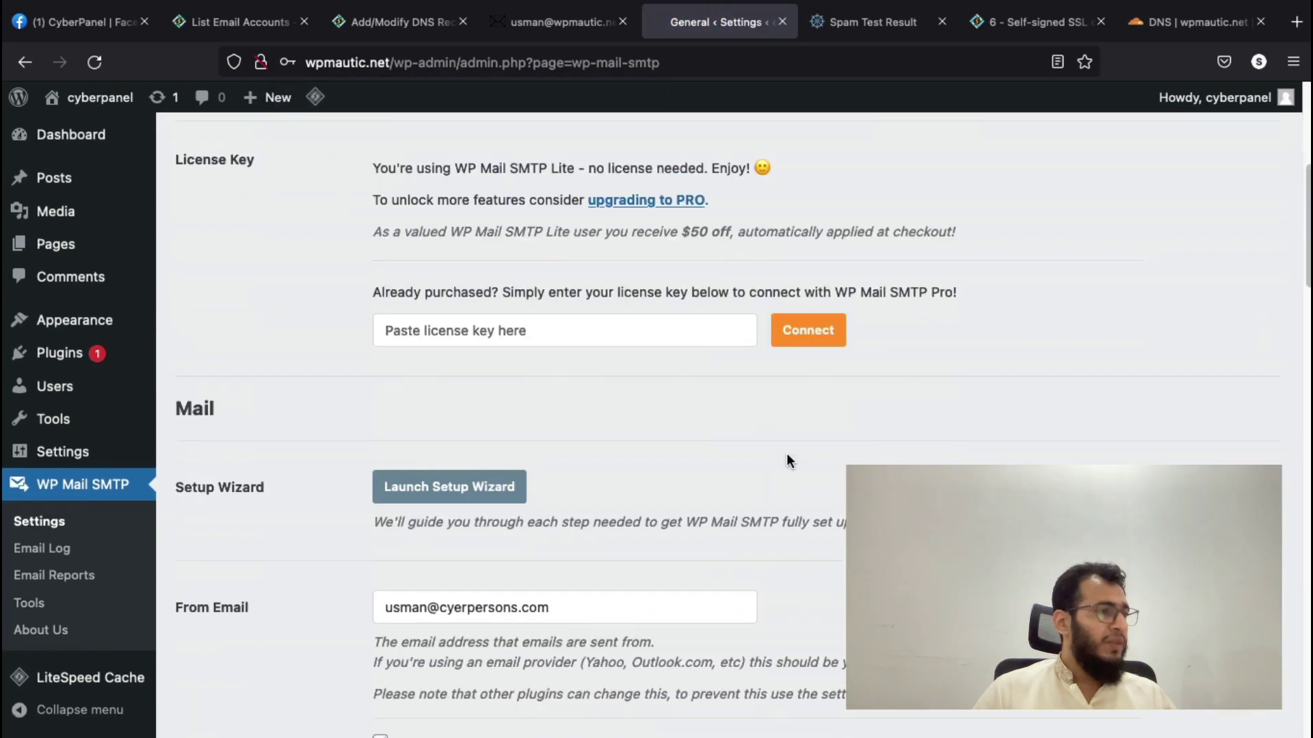
scroll(789, 454, down, 5)
scroll(789, 454, up, 2)
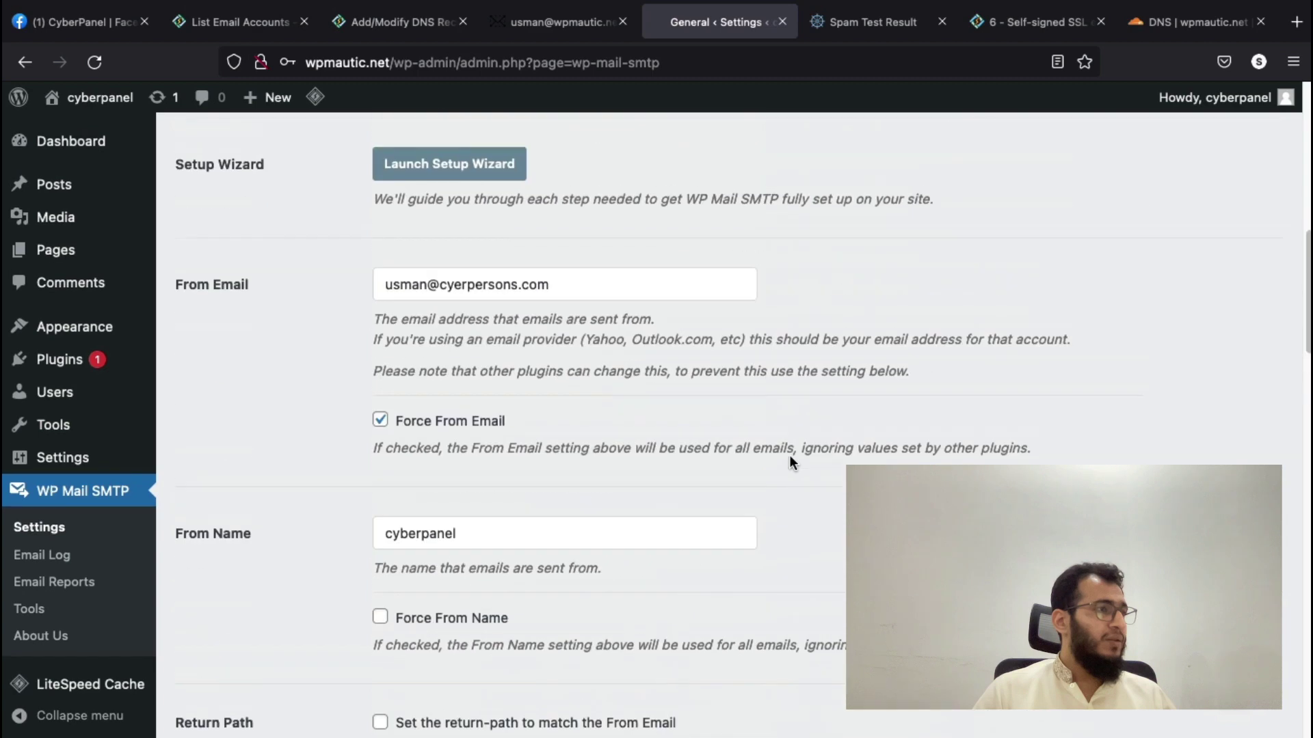
drag(550, 346, 582, 347)
click(434, 347)
text(wp)
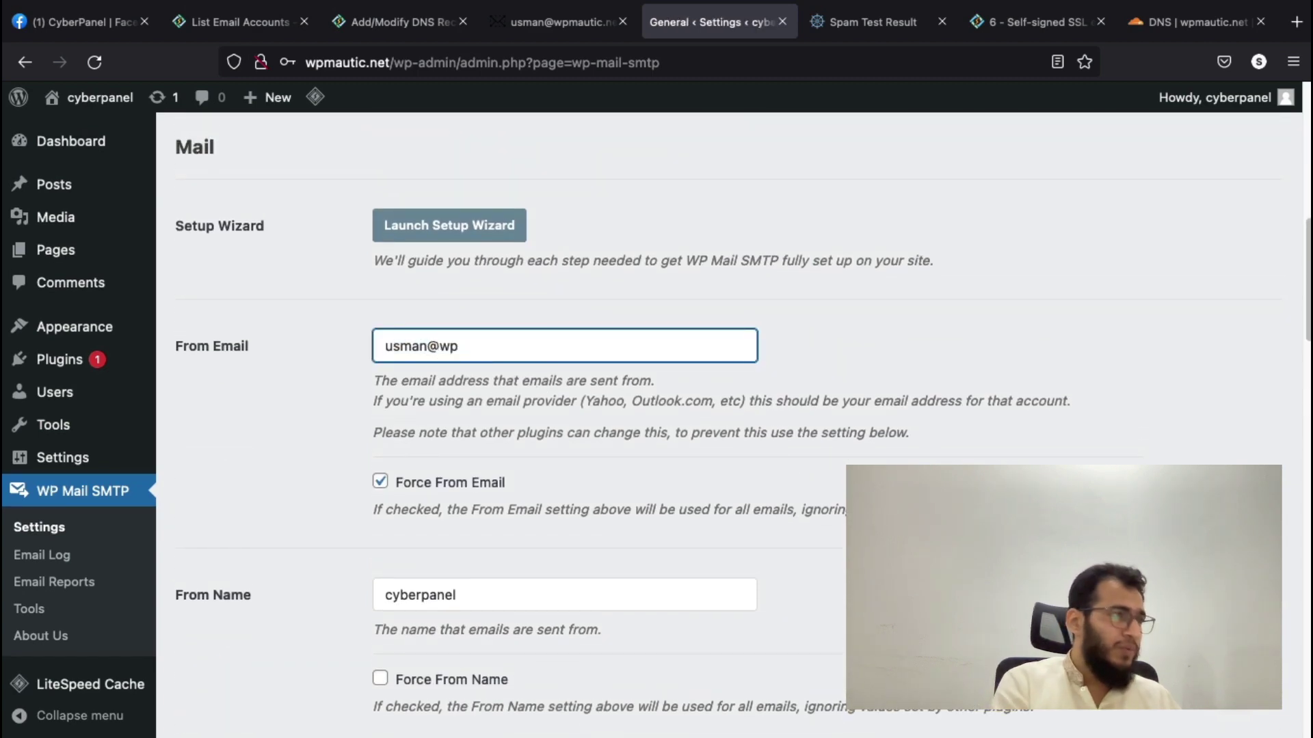
text(mautic.net)
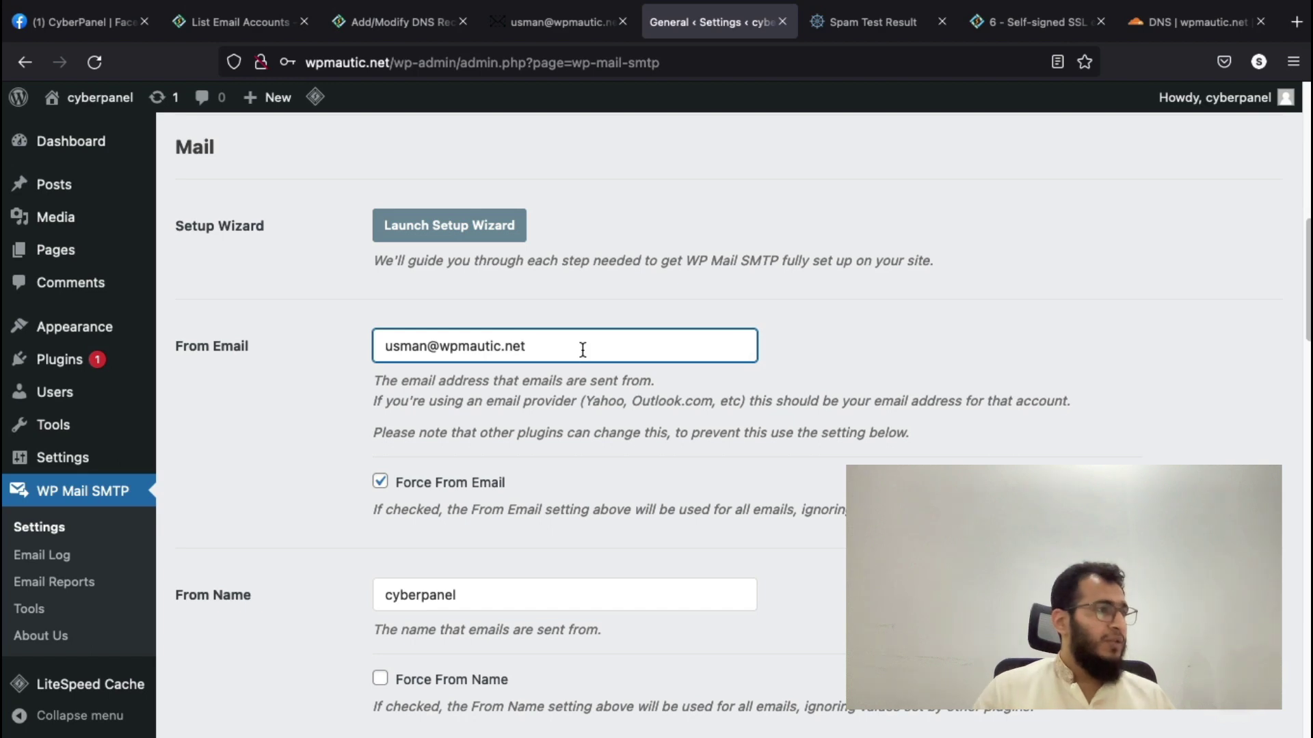
scroll(583, 349, down, 10)
scroll(392, 439, down, 8)
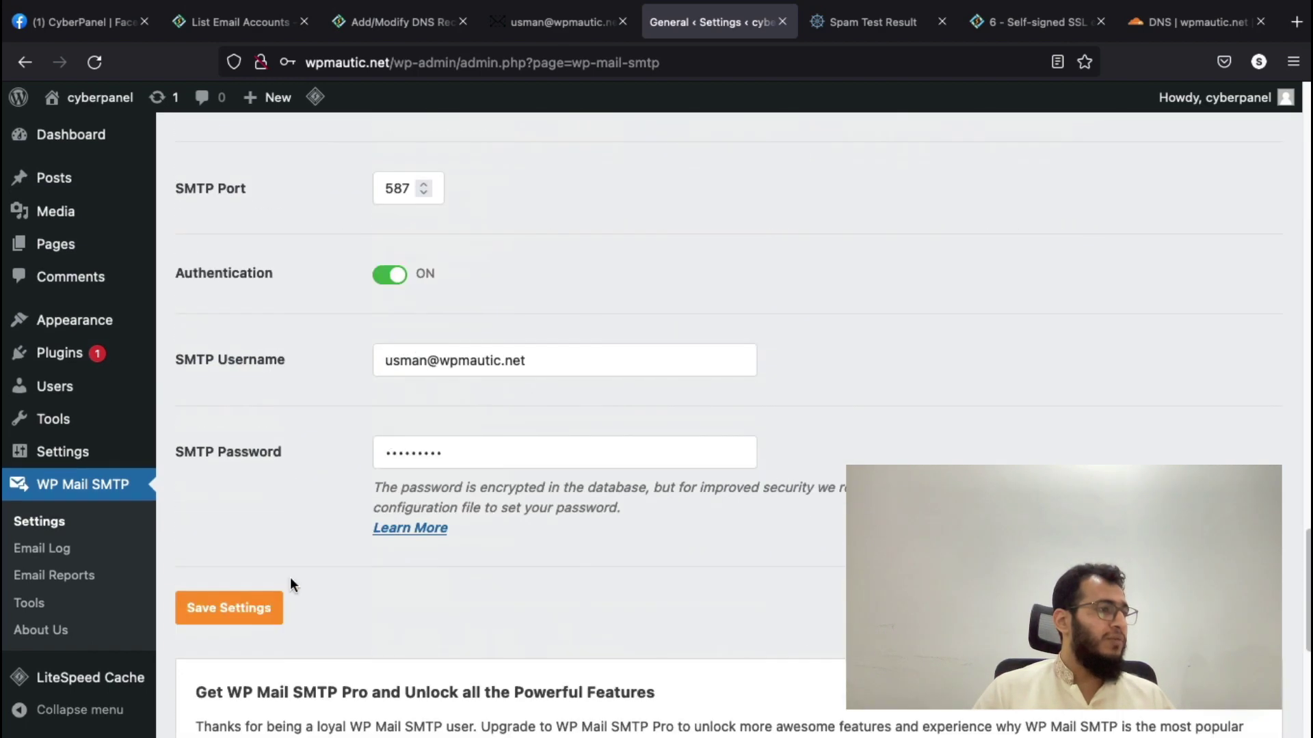
click(259, 617)
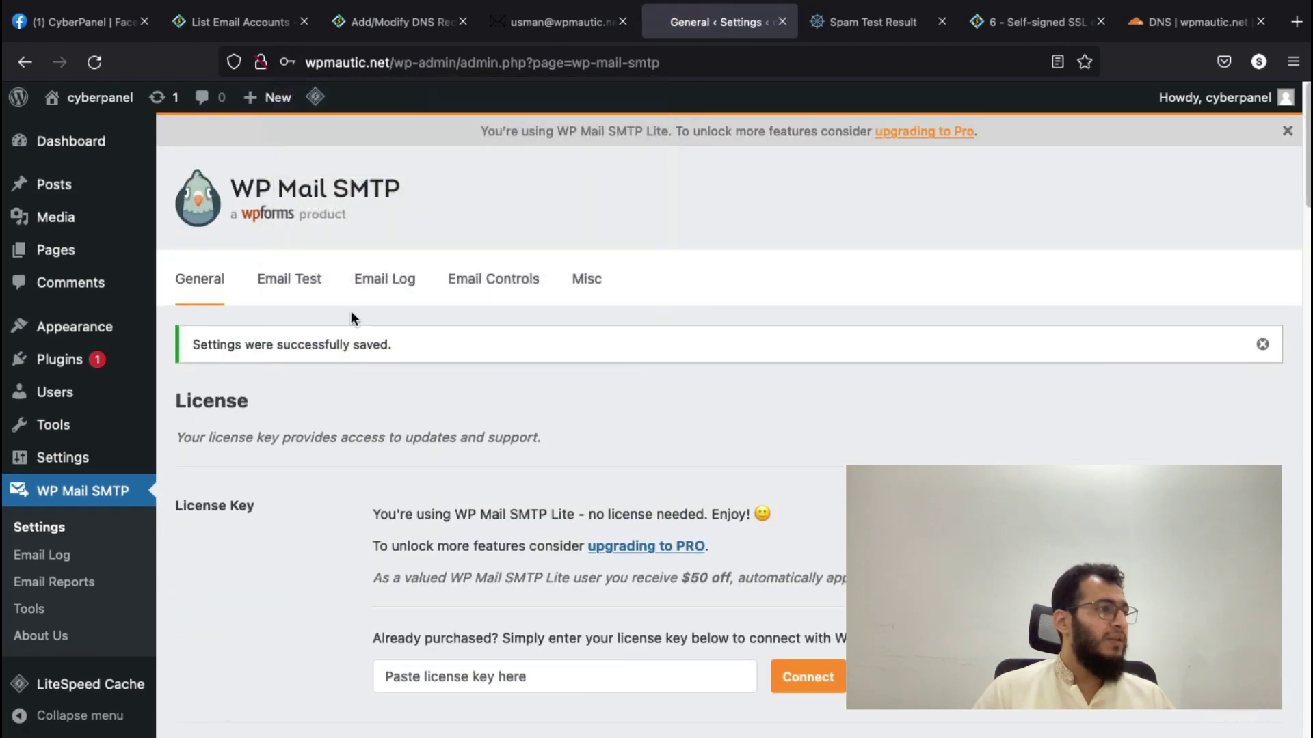
- Send the WP Mail SMTP test HTML email and confirm its Success message
click(289, 278)
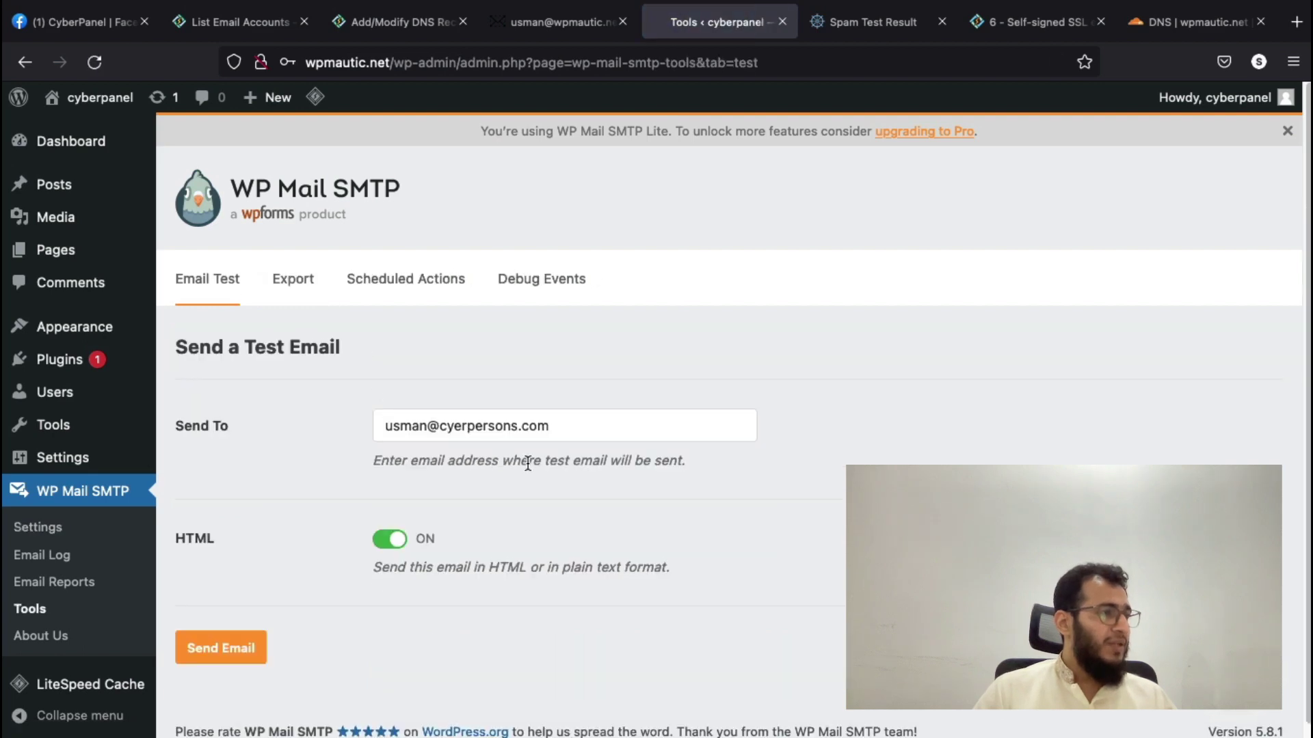
scroll(528, 464, down, 1)
click(233, 628)
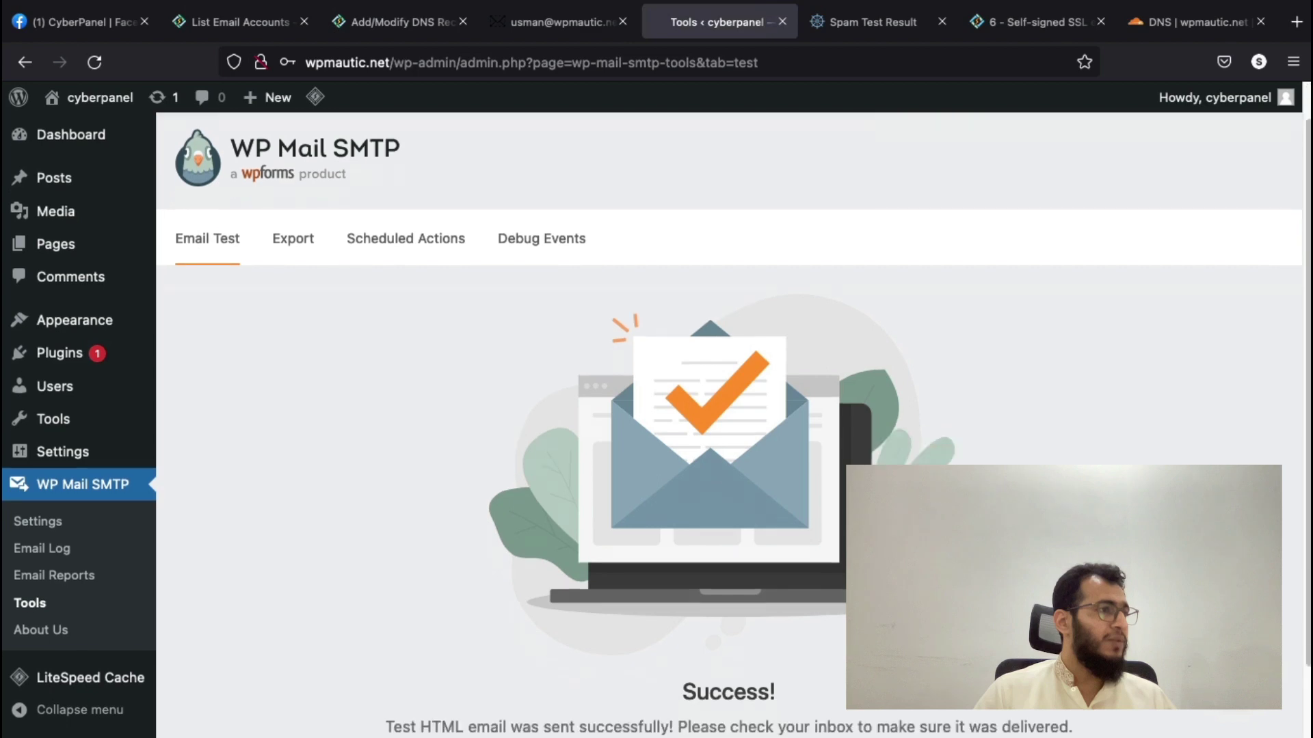
scroll(729, 424, down, 2)
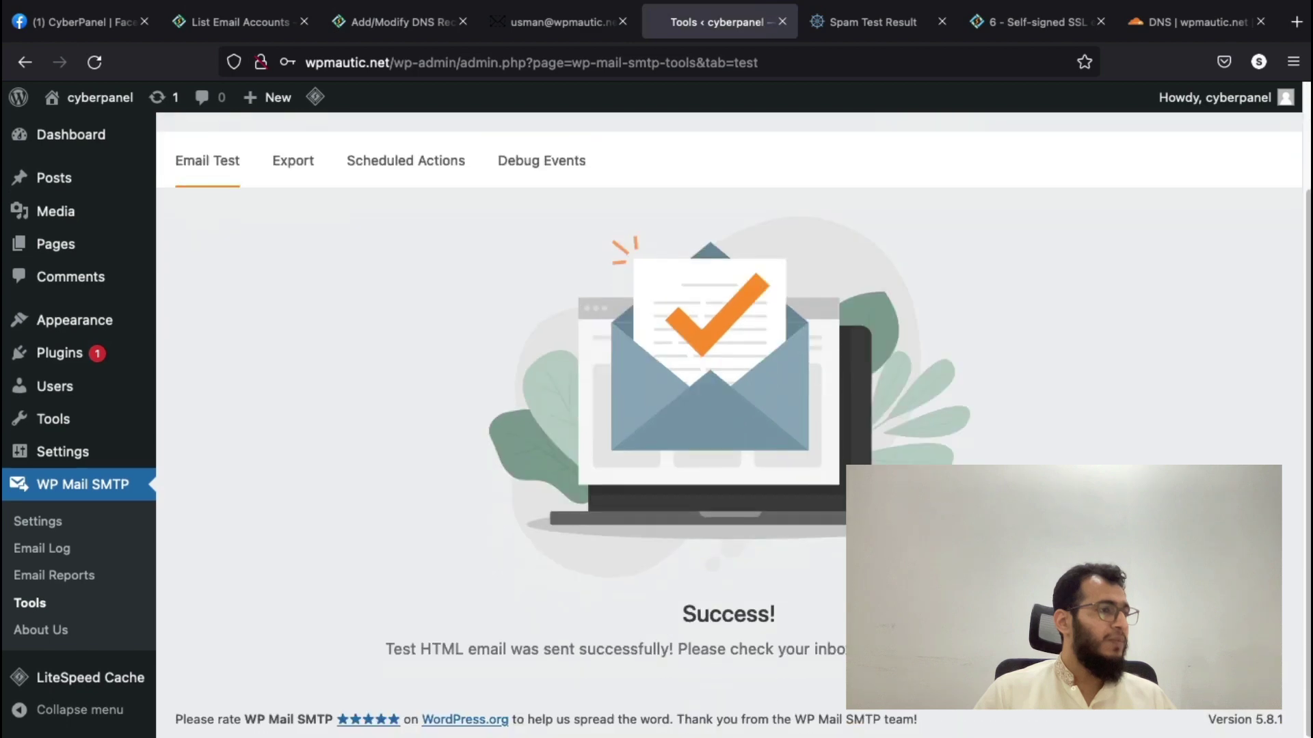
triple_click(564, 646)
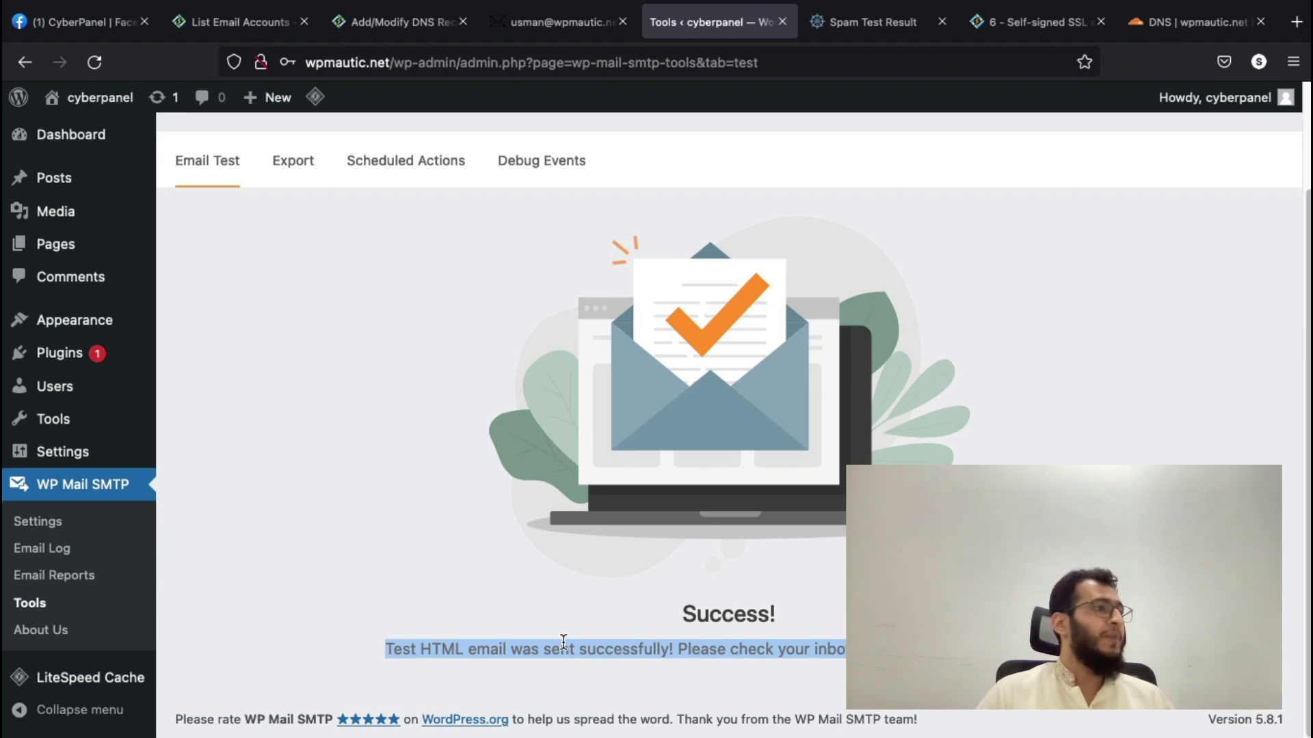
scroll(563, 643, up, 3)
click(217, 294)
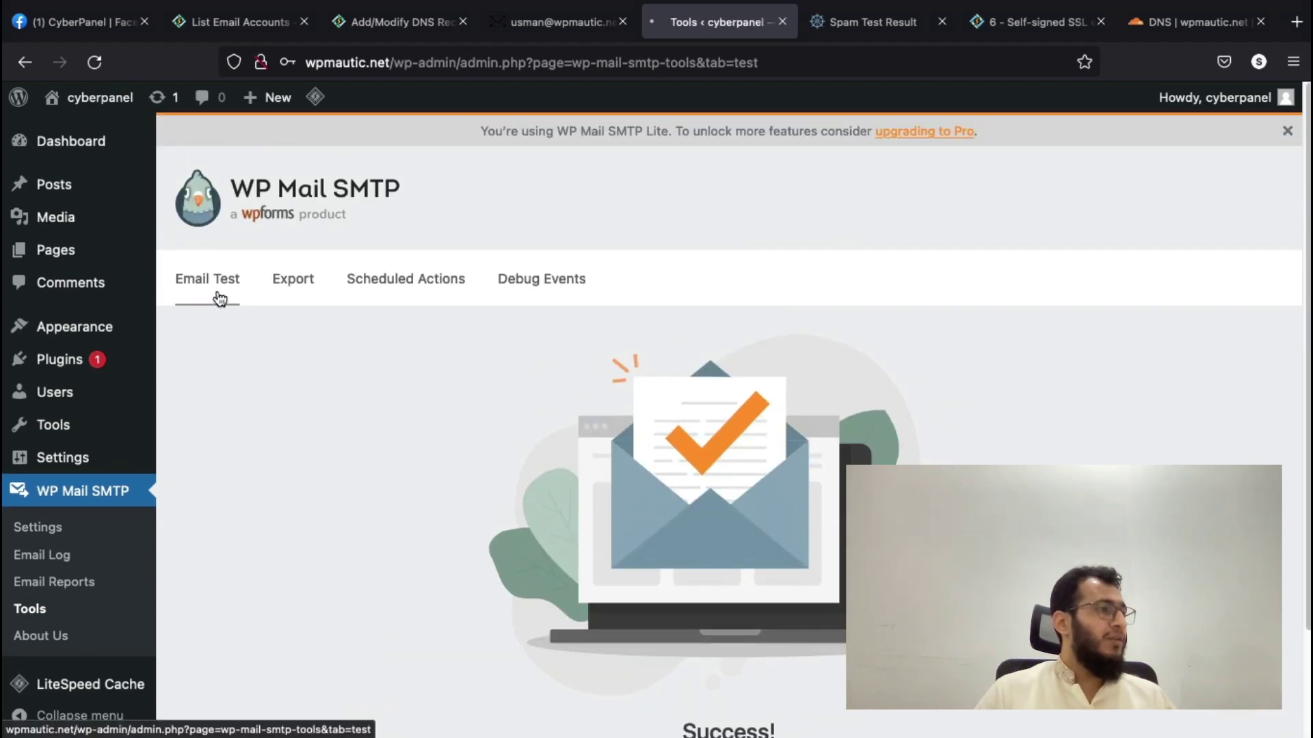
- Clear the old test id from the mail-tester URL and reload for a fresh test address
click(845, 27)
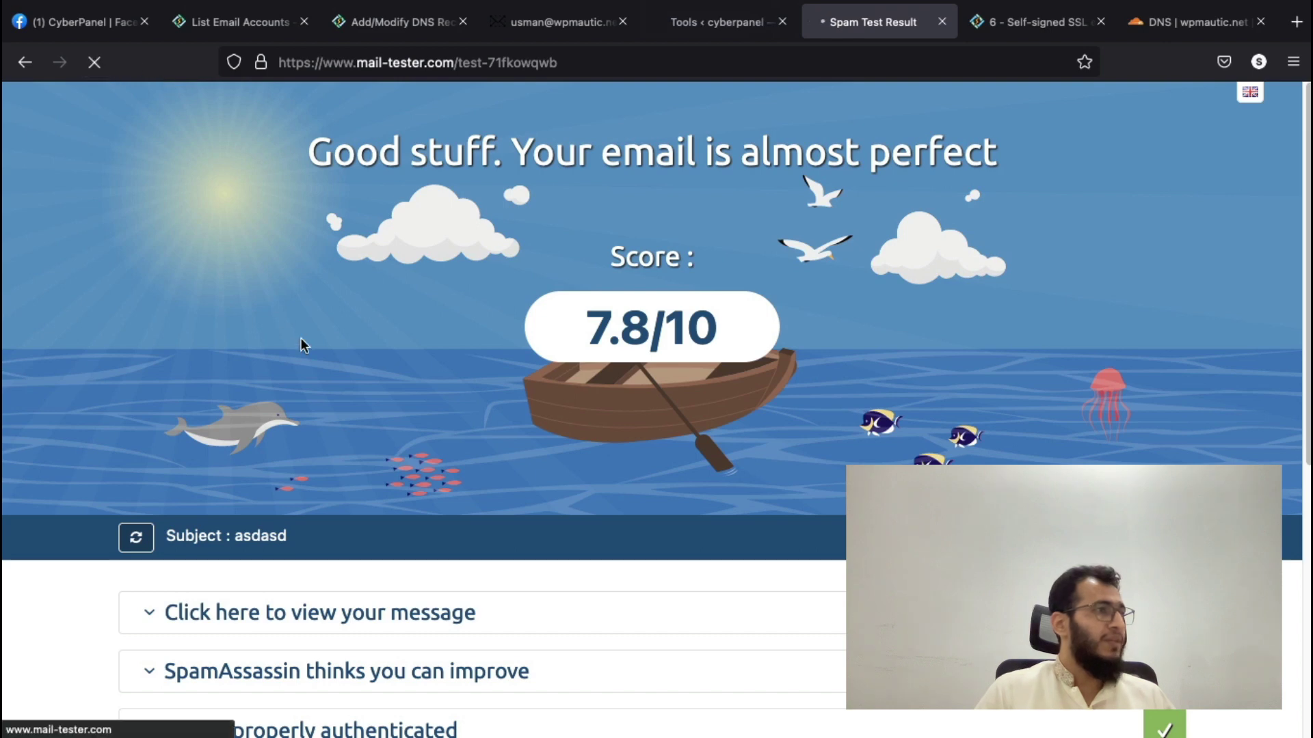
drag(433, 63, 624, 71)
key(BackSpace)
key(Return)
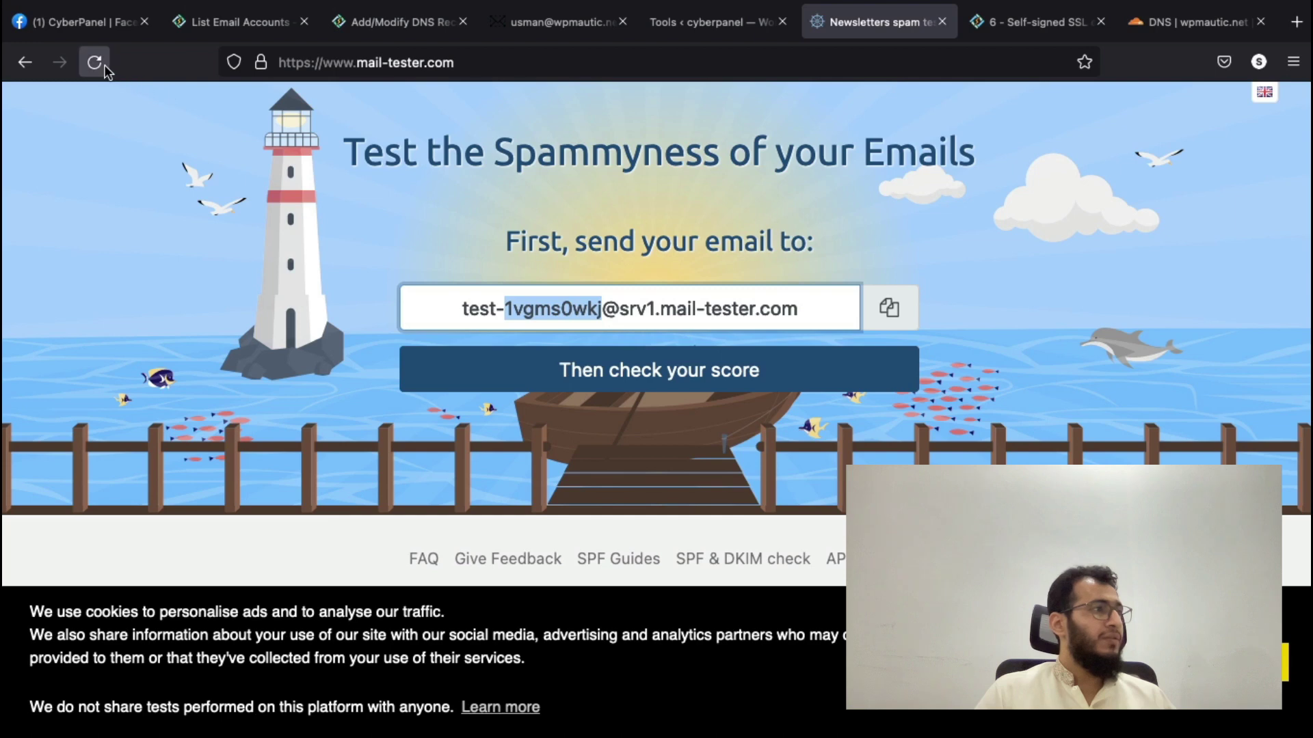
click(104, 64)
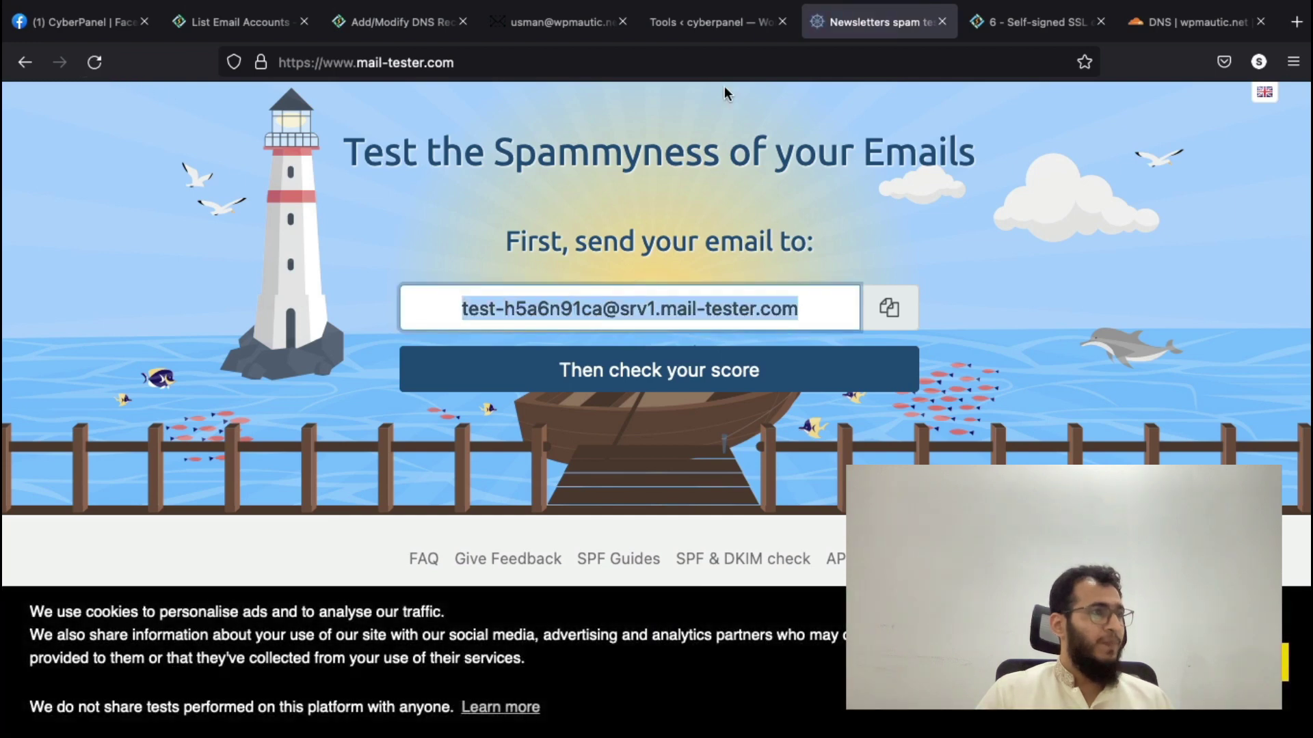
- Paste the mail-tester address as WP Mail SMTP's recipient and send the test email
click(704, 22)
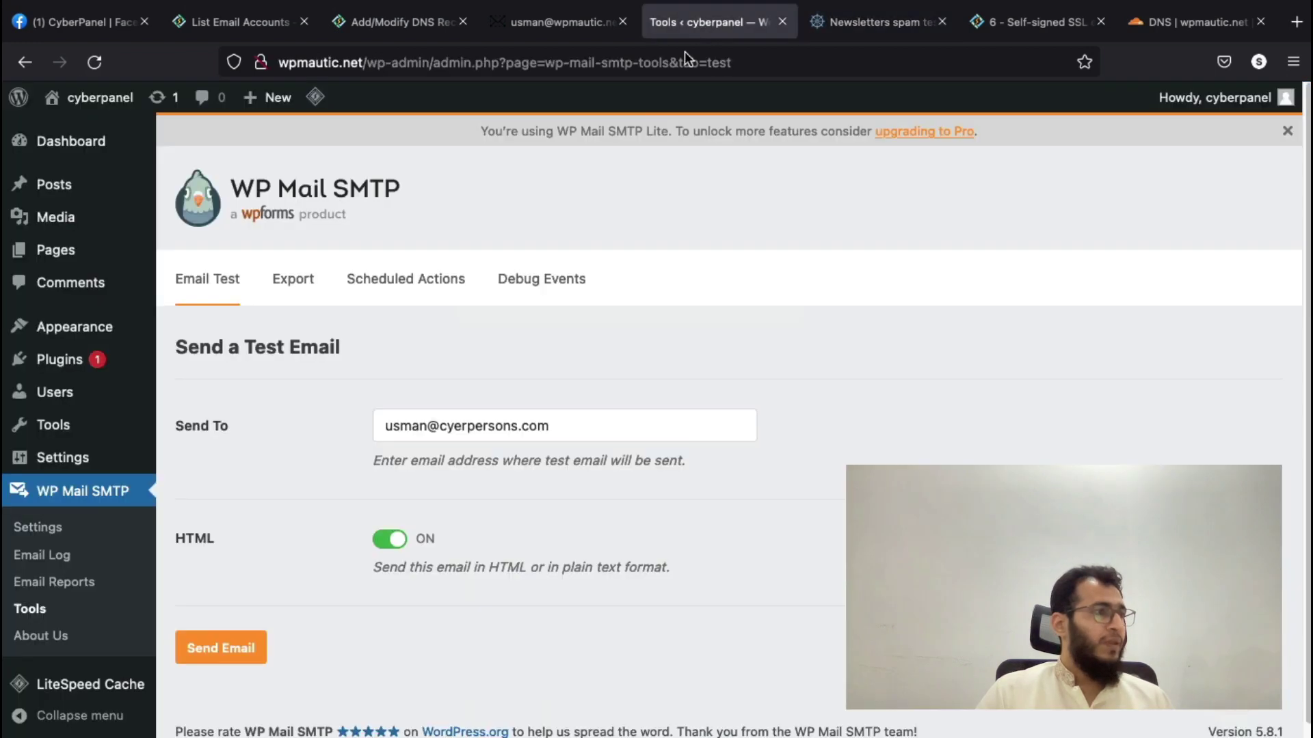
triple_click(420, 418)
key(ctrl+v)
scroll(372, 553, down, 1)
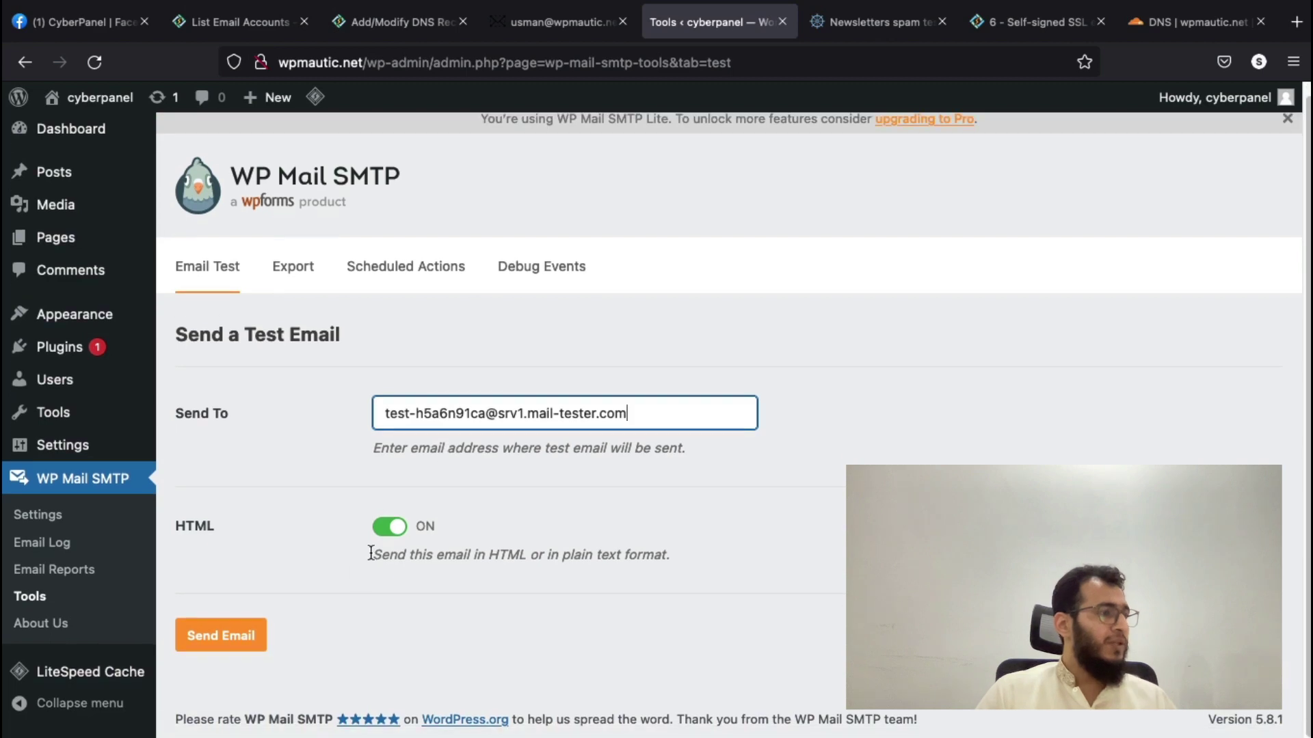
click(232, 645)
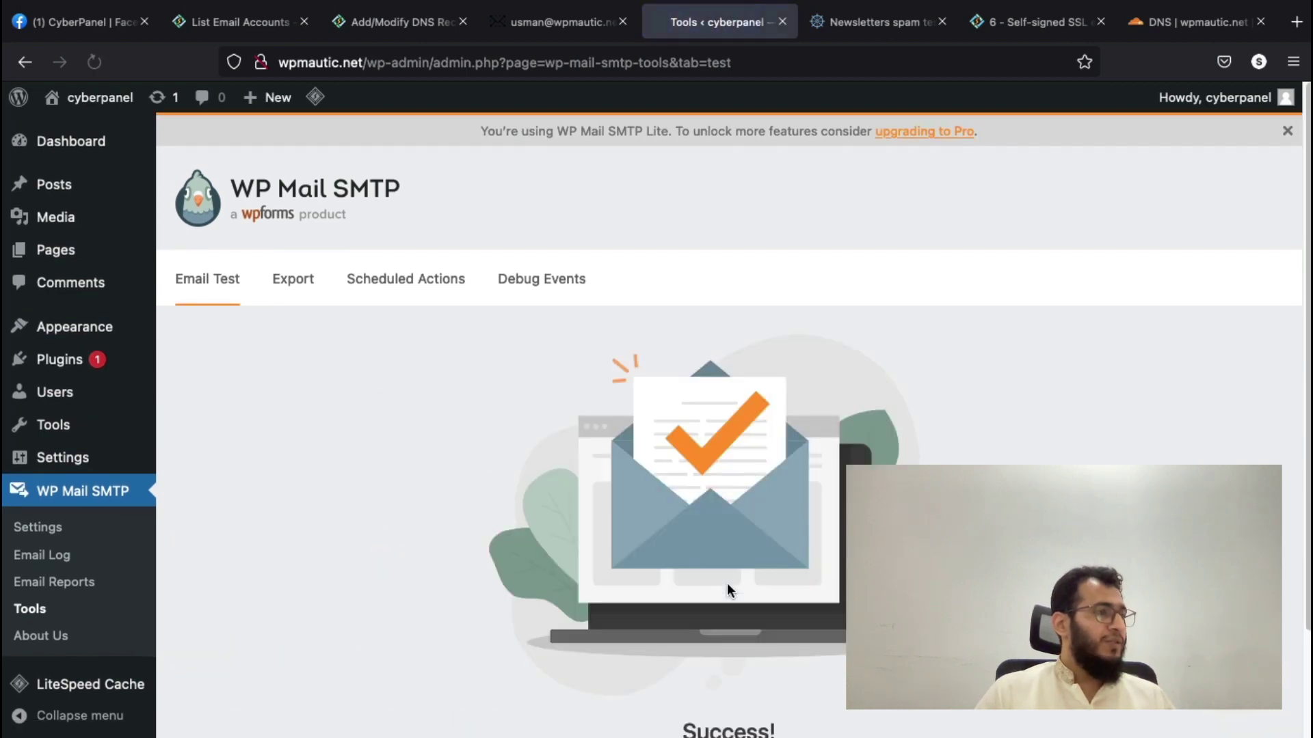
scroll(728, 583, down, 3)
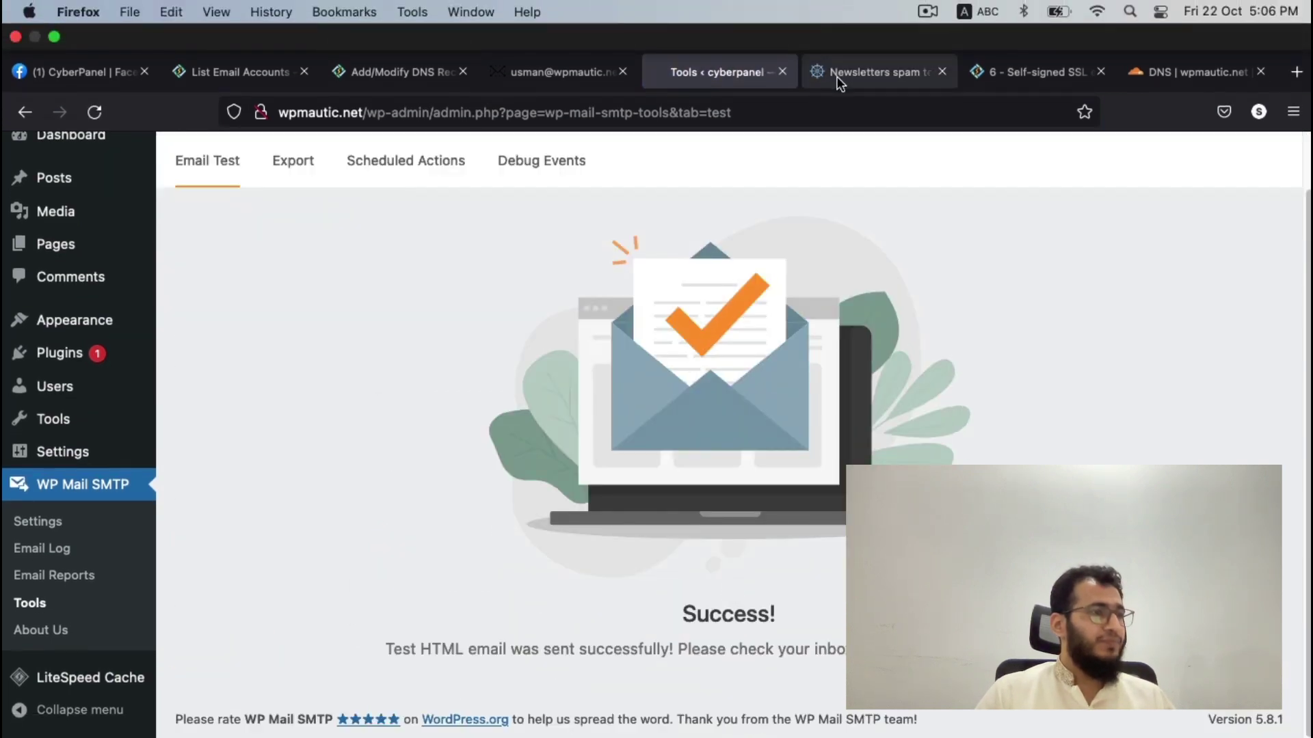
- Check the mail-tester score (6.7/10) and expand the authentication results
click(836, 72)
click(636, 383)
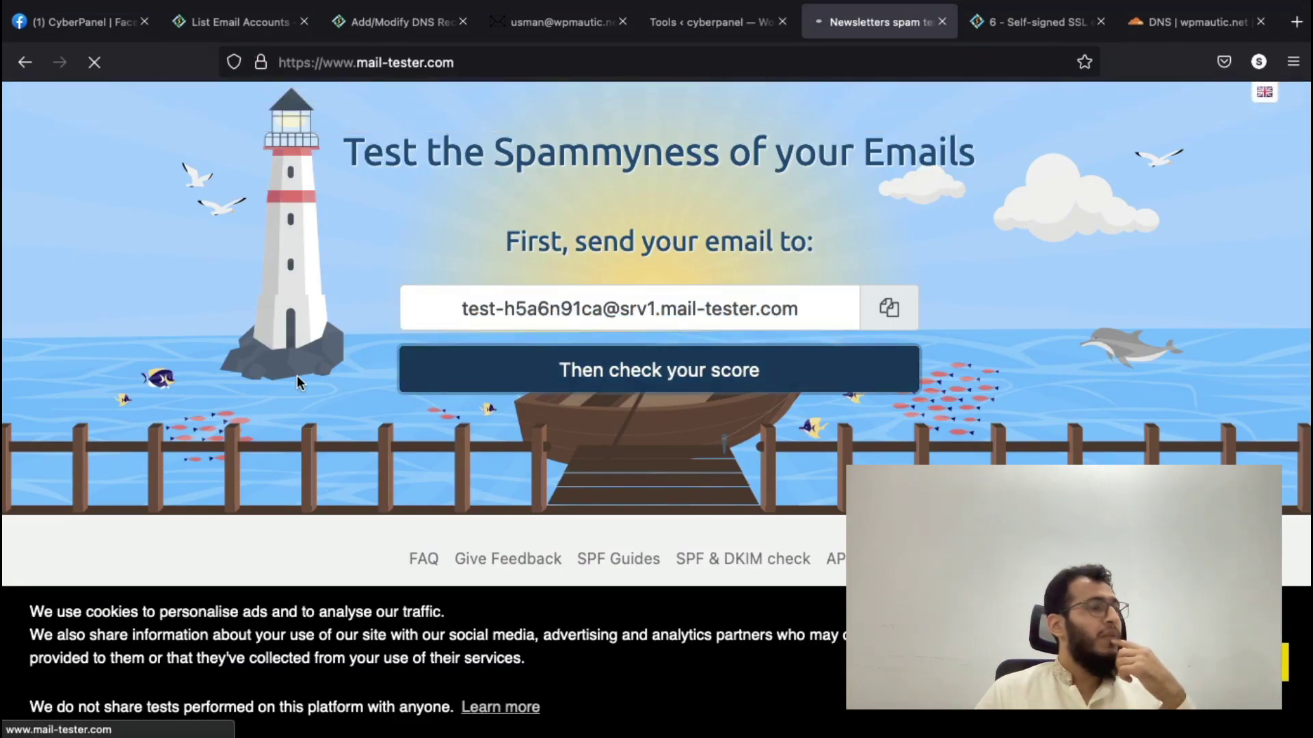
scroll(297, 380, down, 3)
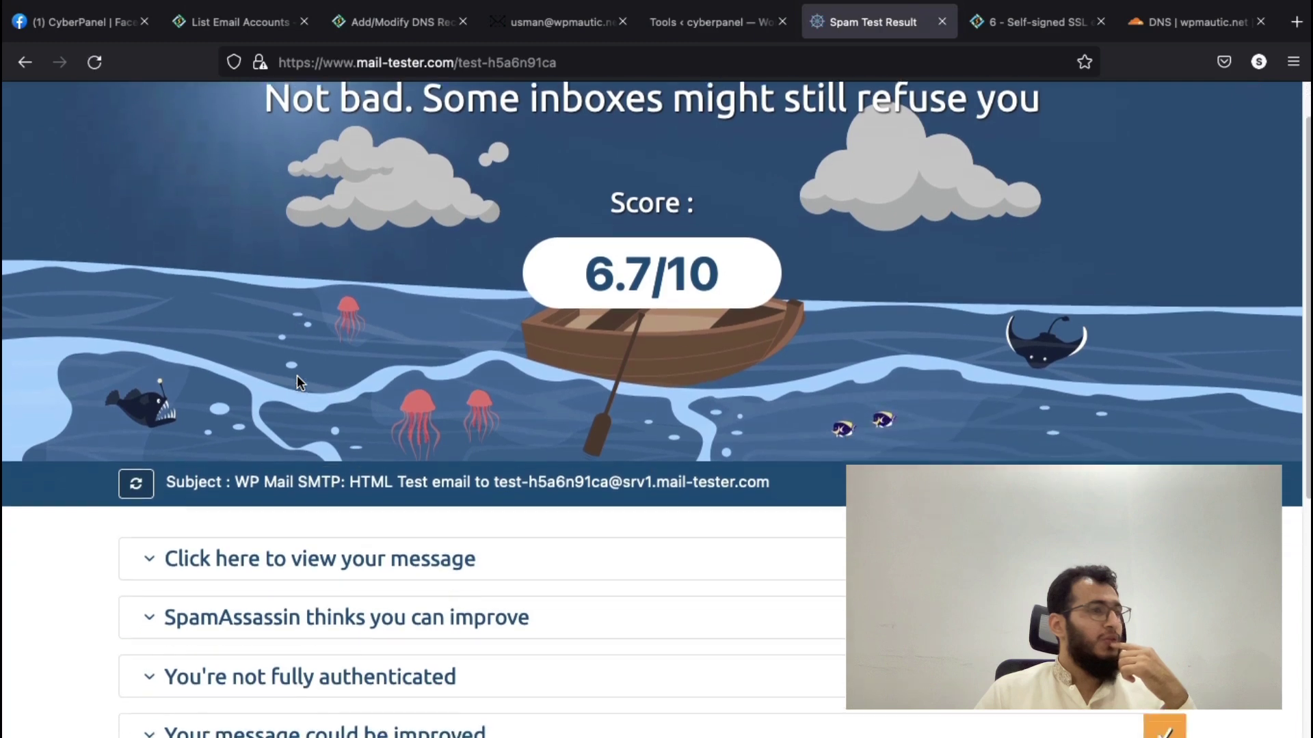
scroll(297, 380, down, 5)
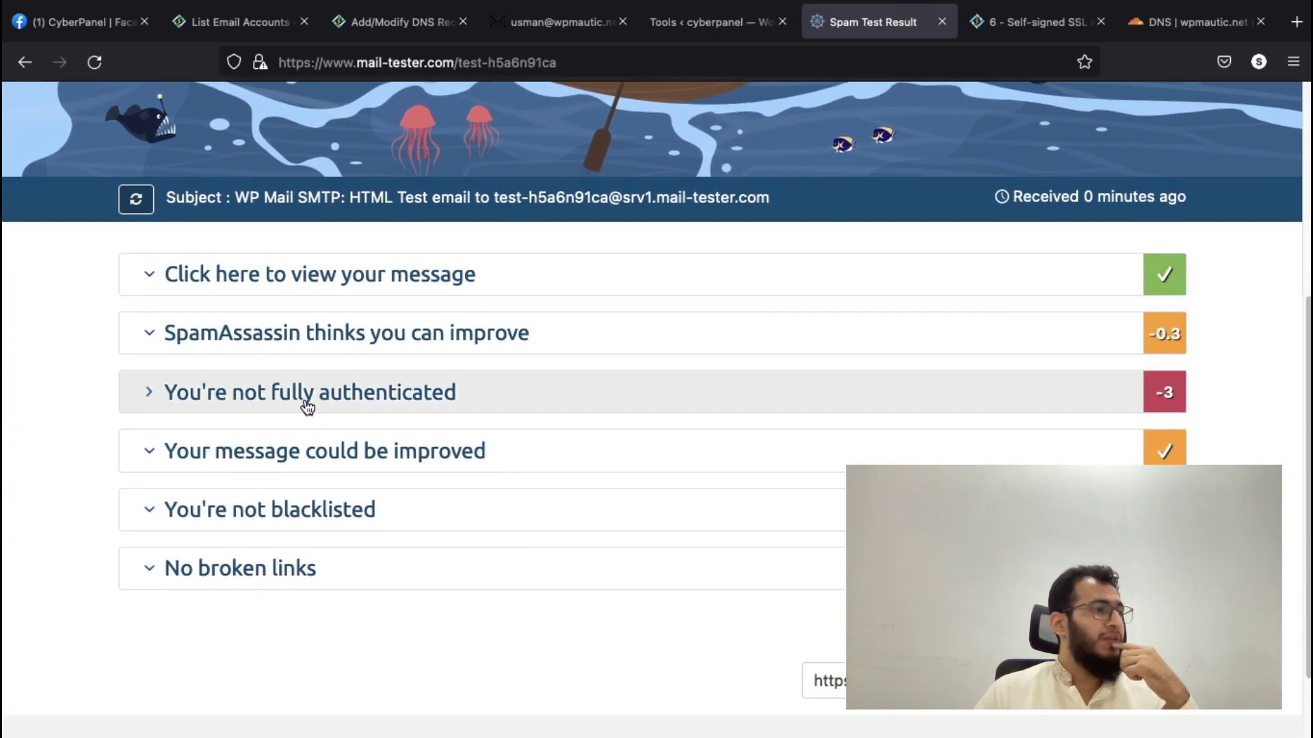
click(307, 407)
scroll(105, 410, down, 3)
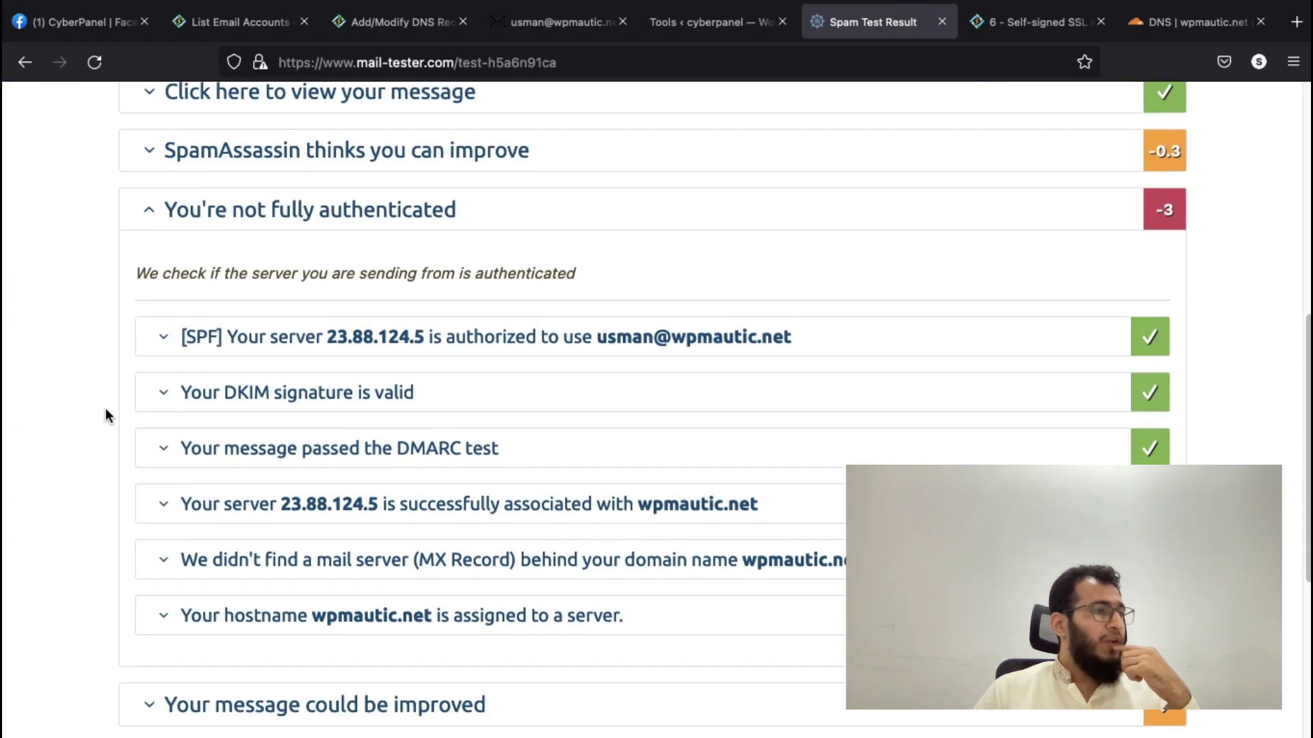
scroll(105, 416, down, 2)
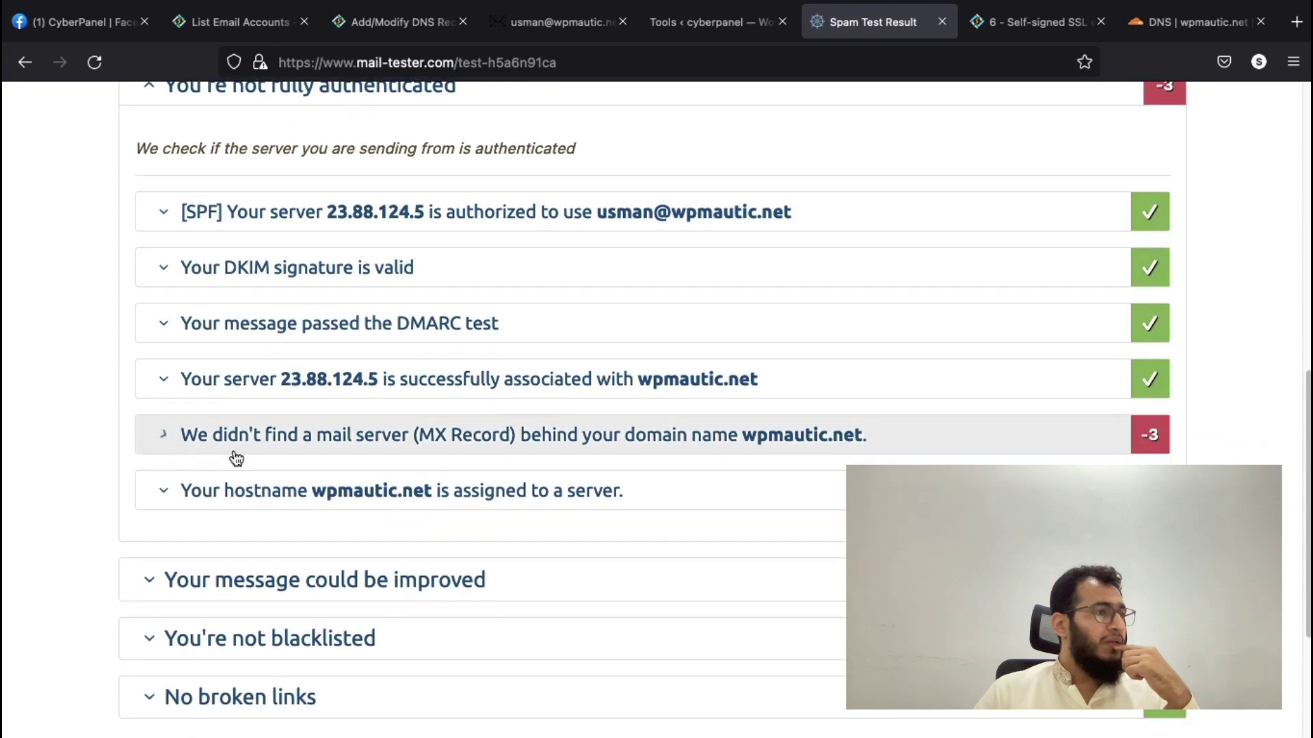
scroll(96, 97, up, 10)
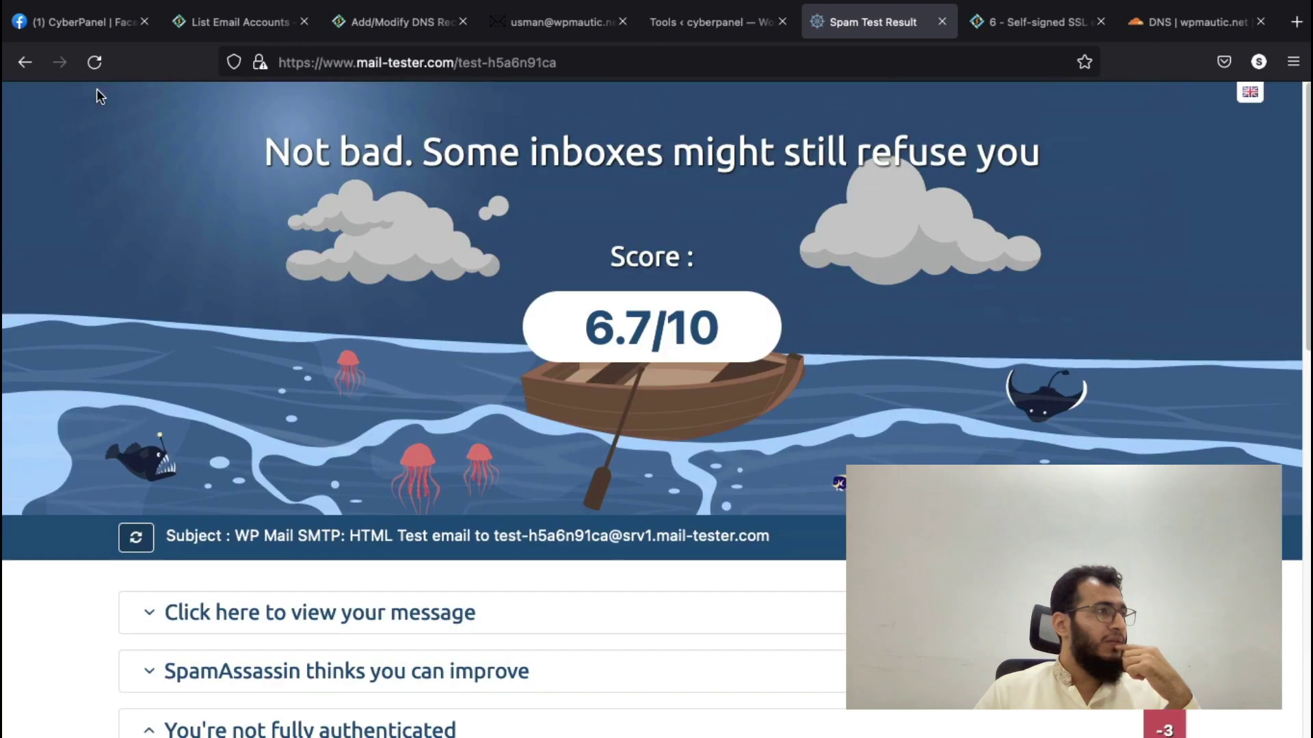
- Reload the results and expand the MX Record row showing 3 points lost for wpmautic.net
click(96, 68)
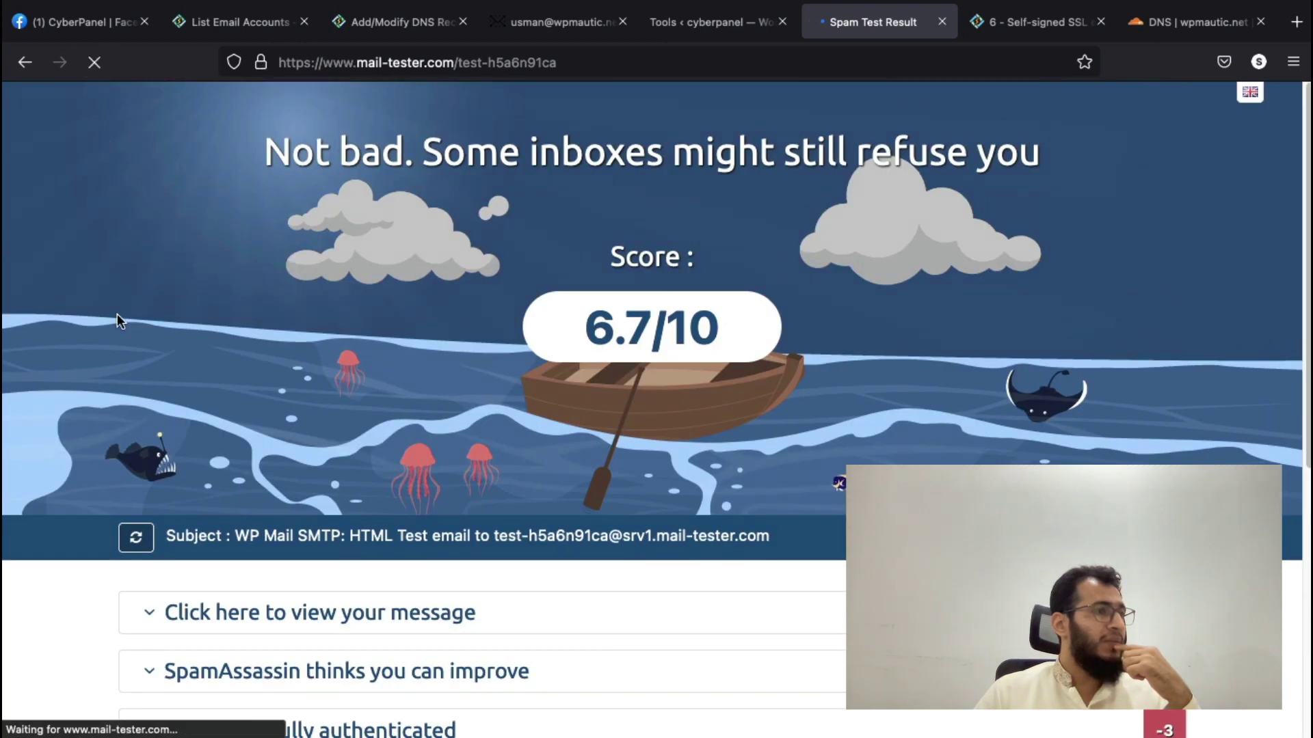
scroll(504, 378, down, 6)
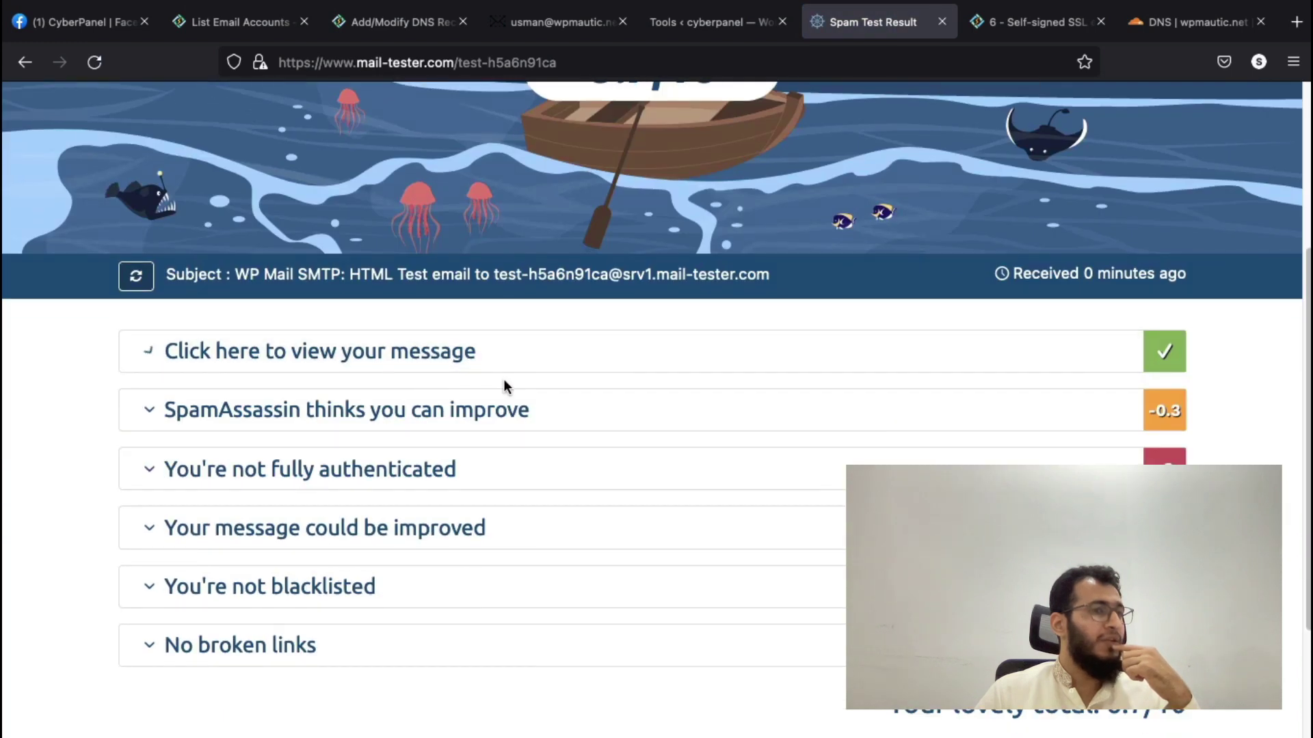
click(396, 331)
scroll(519, 502, down, 2)
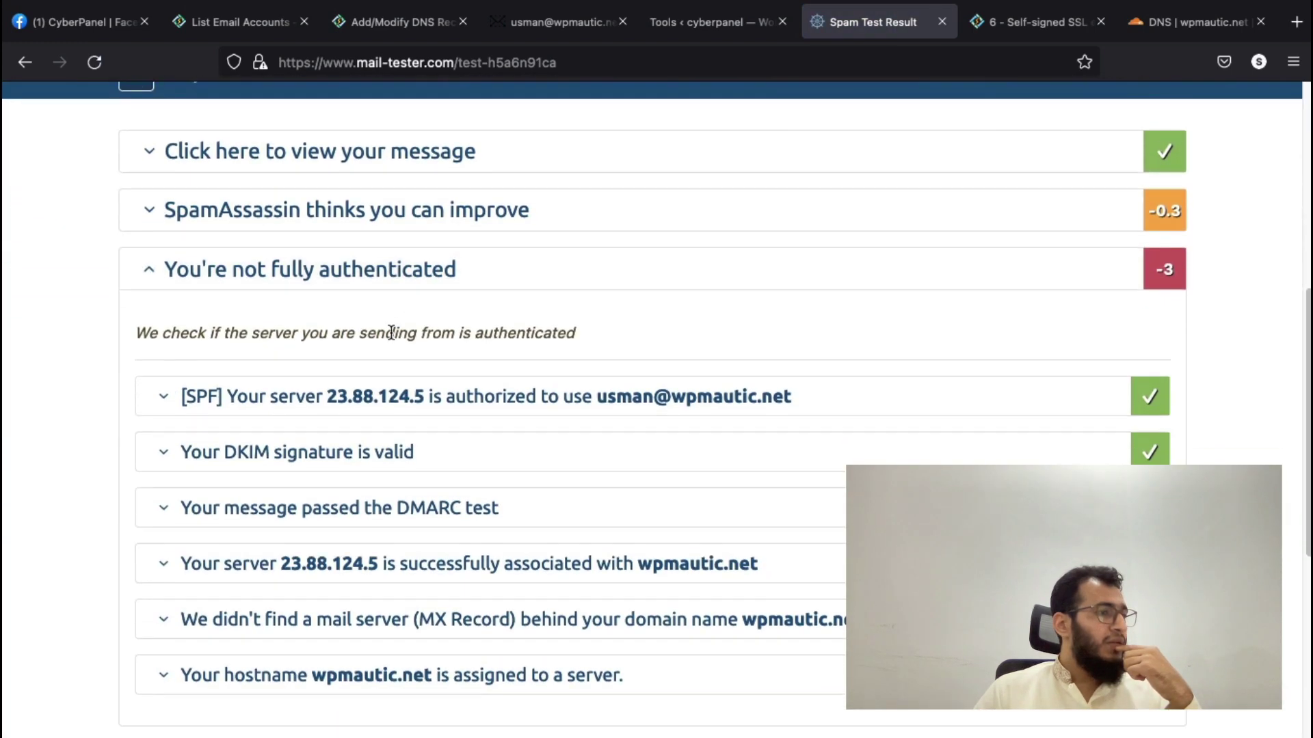
click(653, 504)
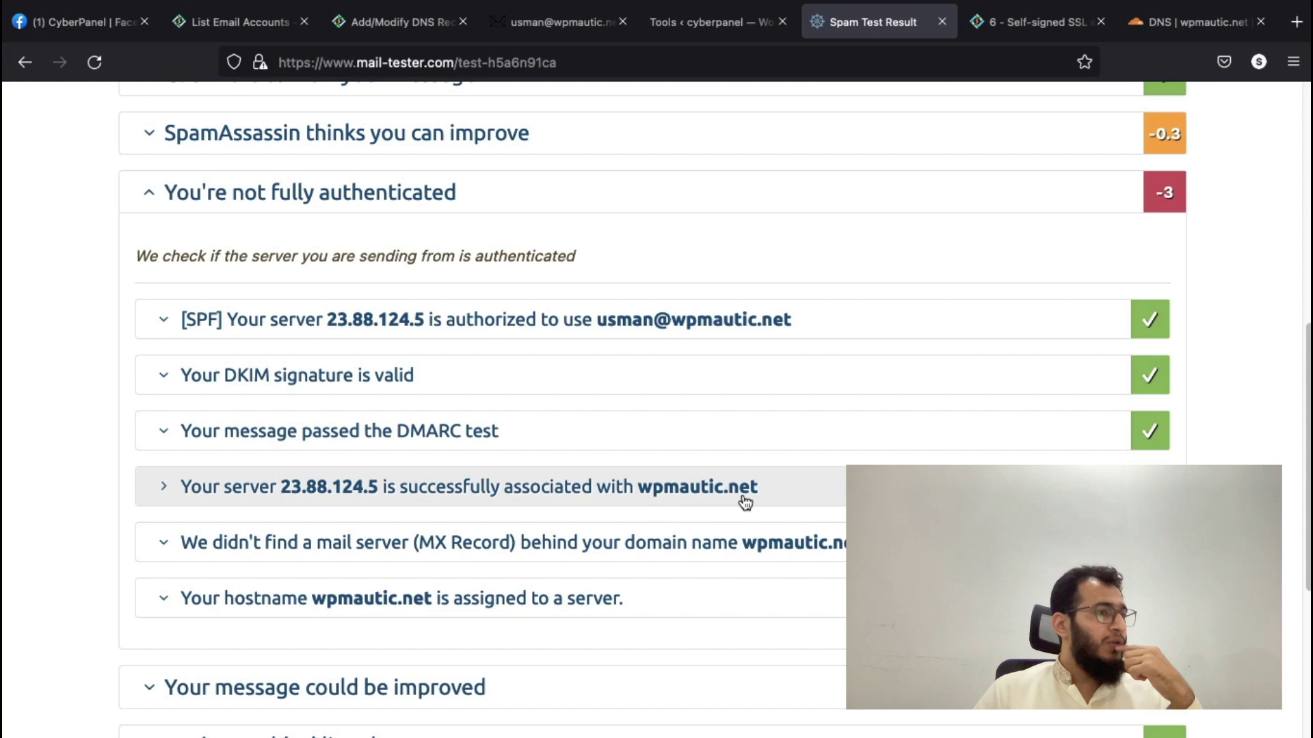
scroll(803, 499, down, 1)
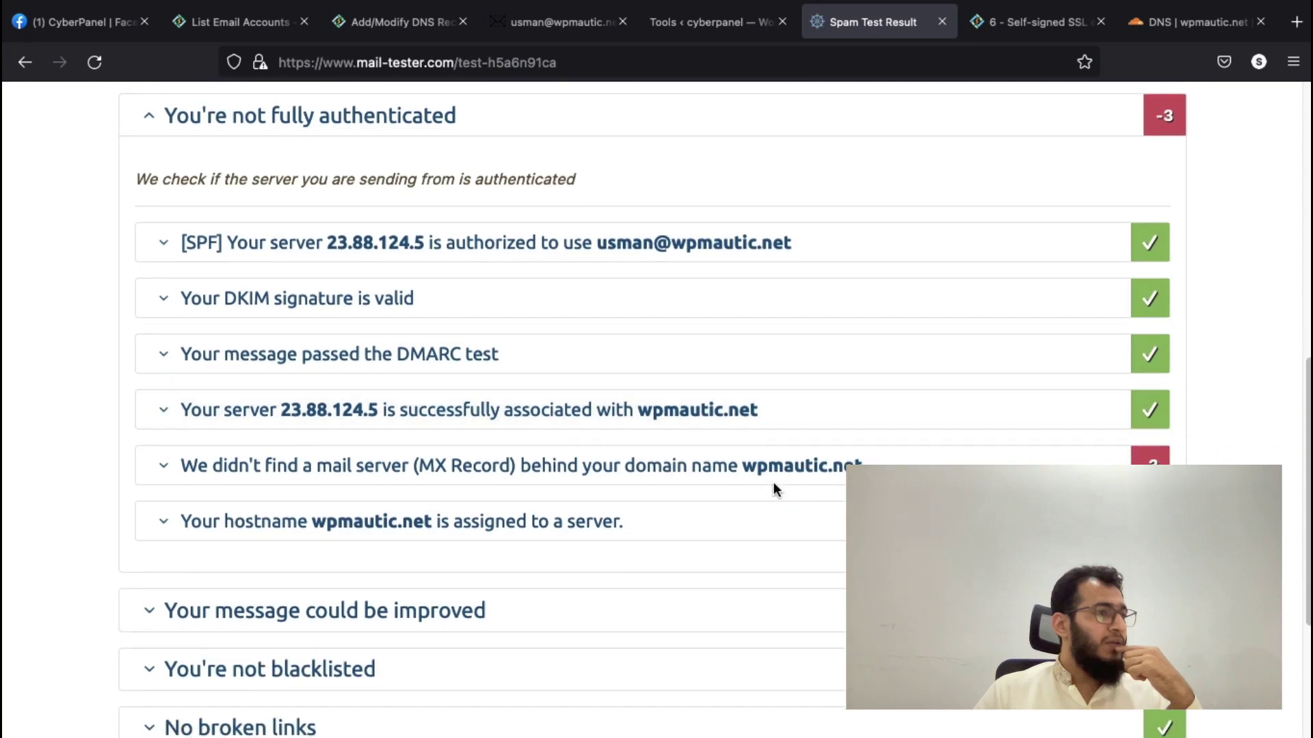
click(574, 471)
scroll(663, 503, down, 2)
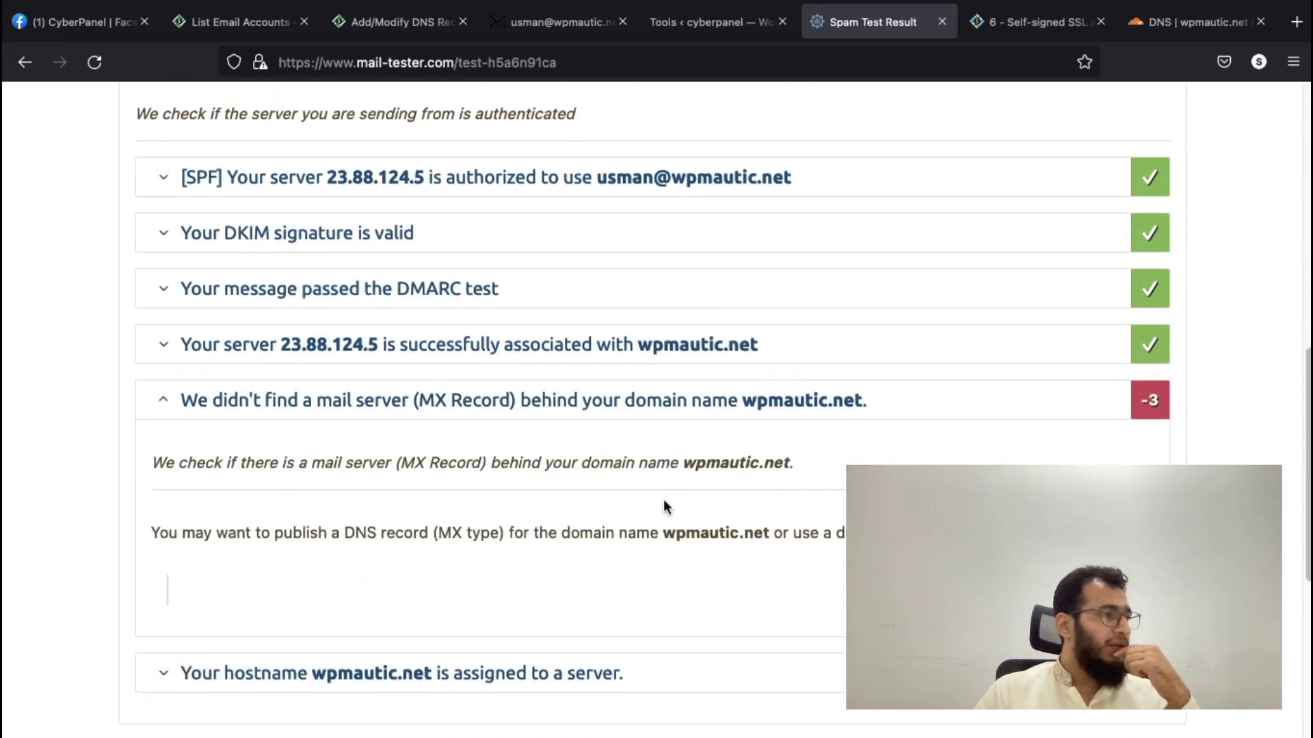
scroll(663, 506, up, 1)
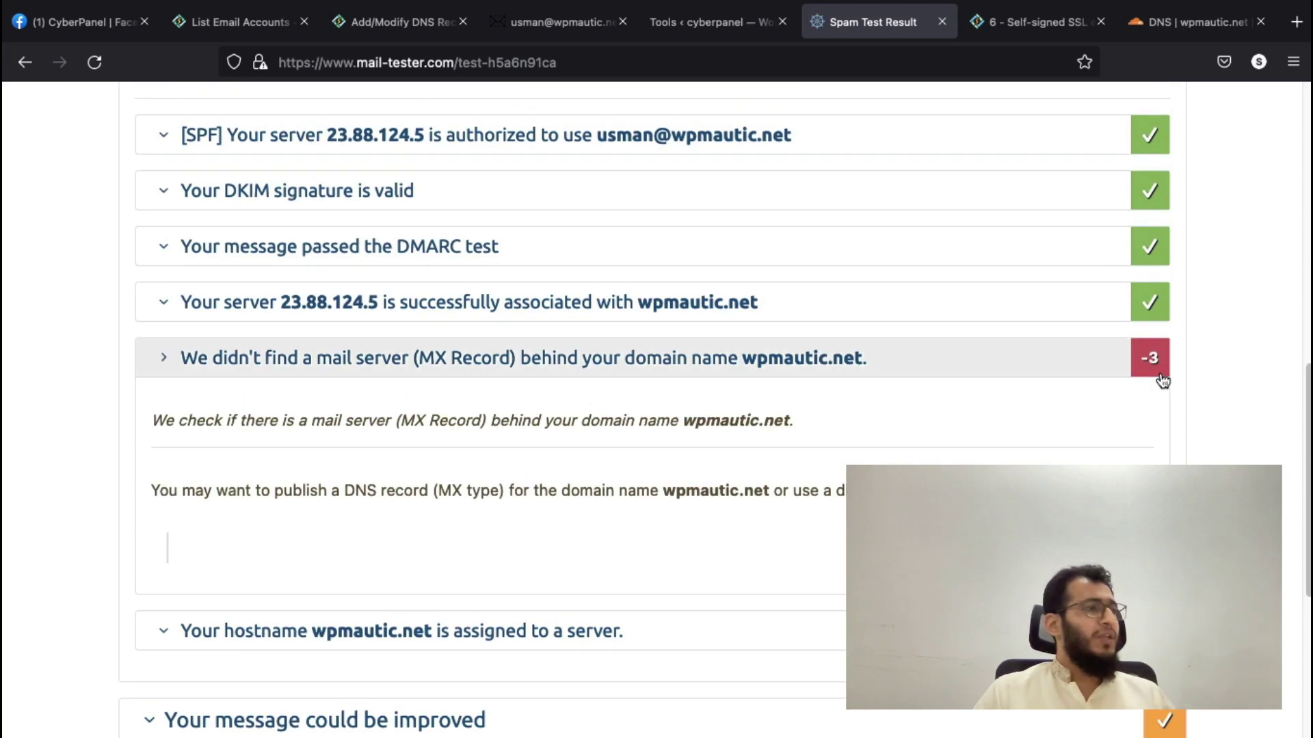
scroll(1161, 376, up, 1)
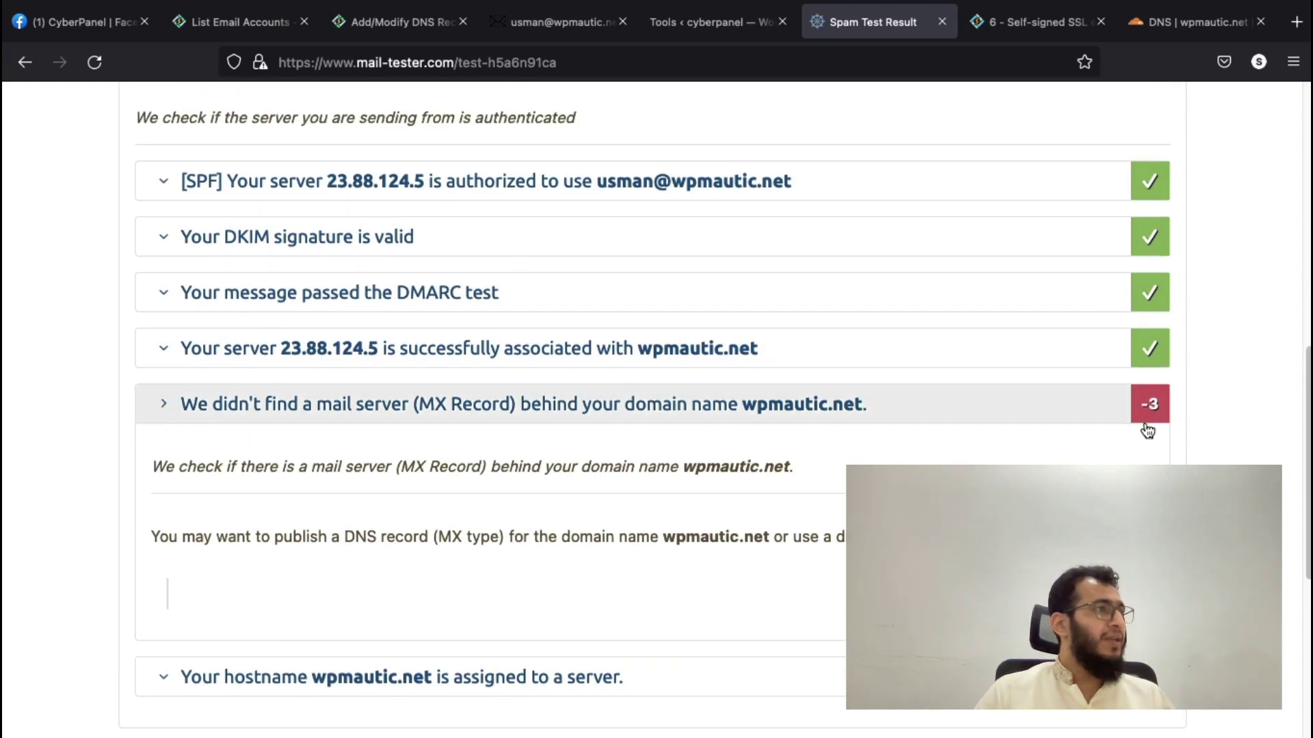
scroll(1148, 427, up, 8)
scroll(874, 440, up, 3)
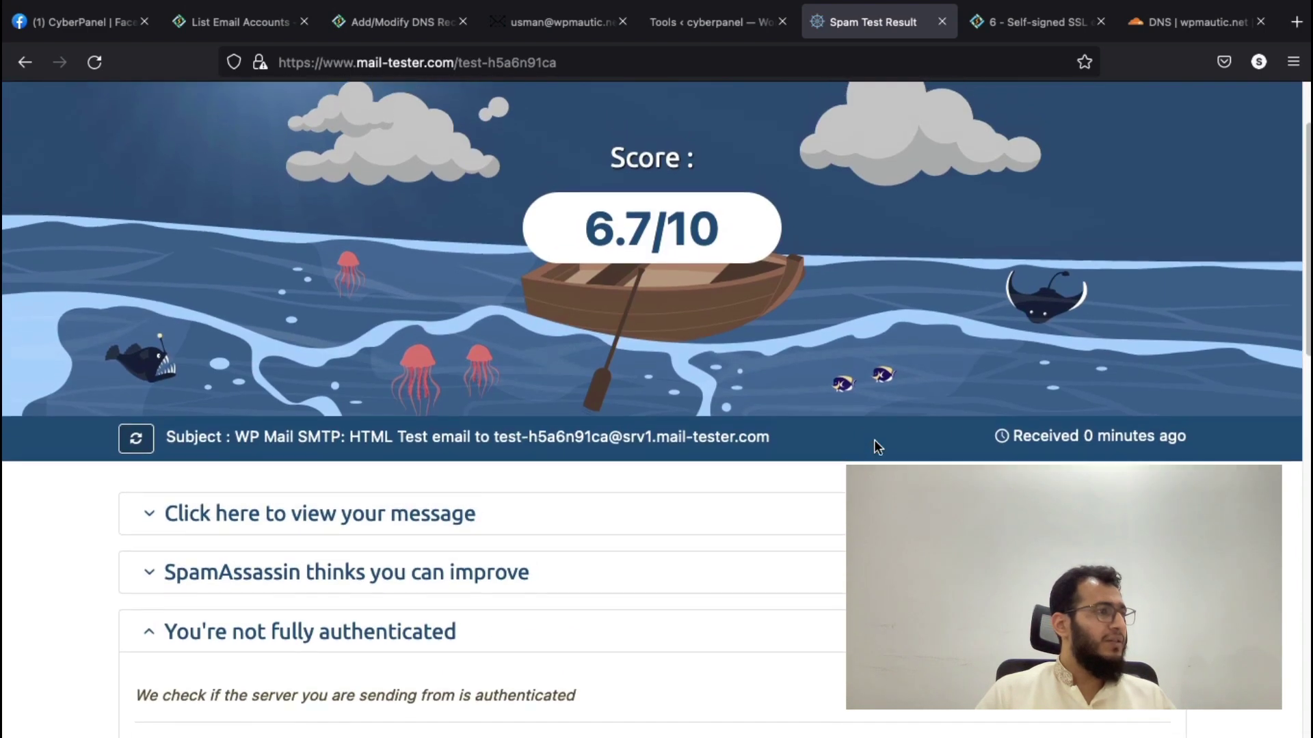
- Pass the WordPress and CyberPanel email accounts tabs to reach Cloudflare's wpmautic.net MX and mail A records
click(691, 23)
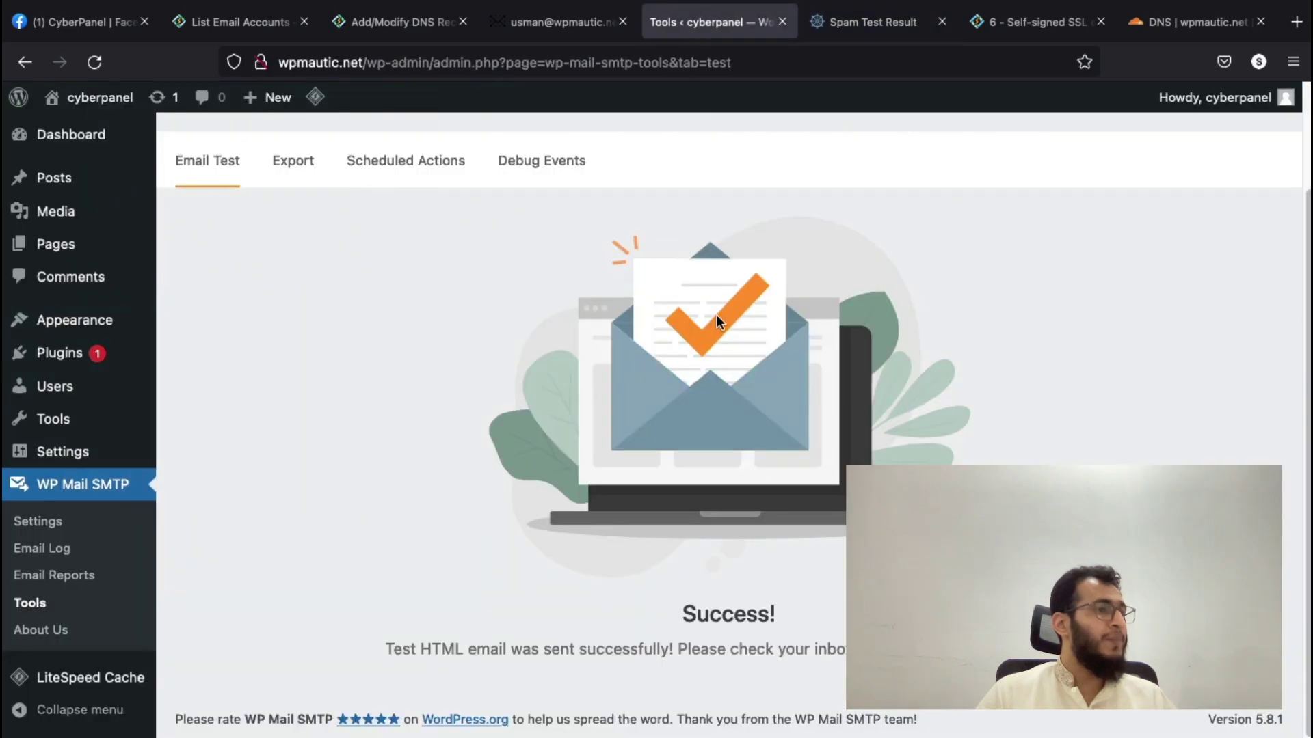
scroll(590, 402, up, 2)
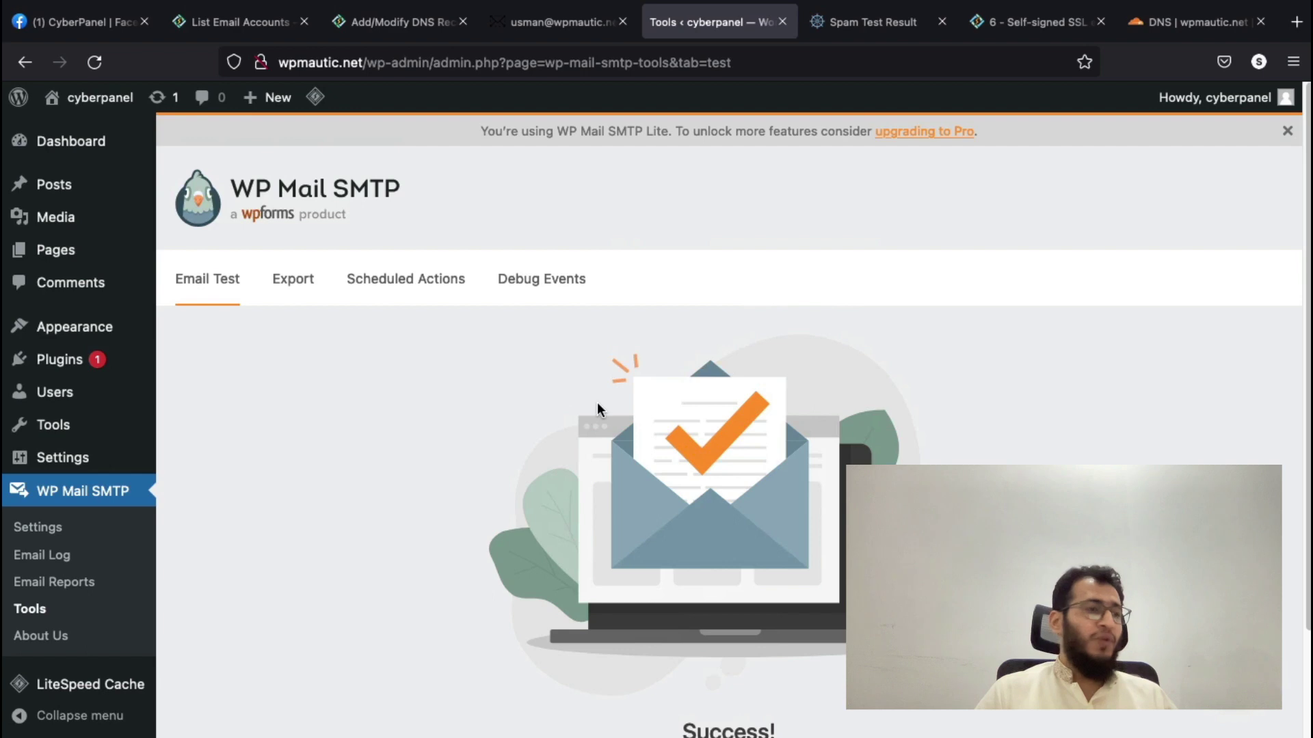
click(202, 22)
scroll(716, 315, down, 1)
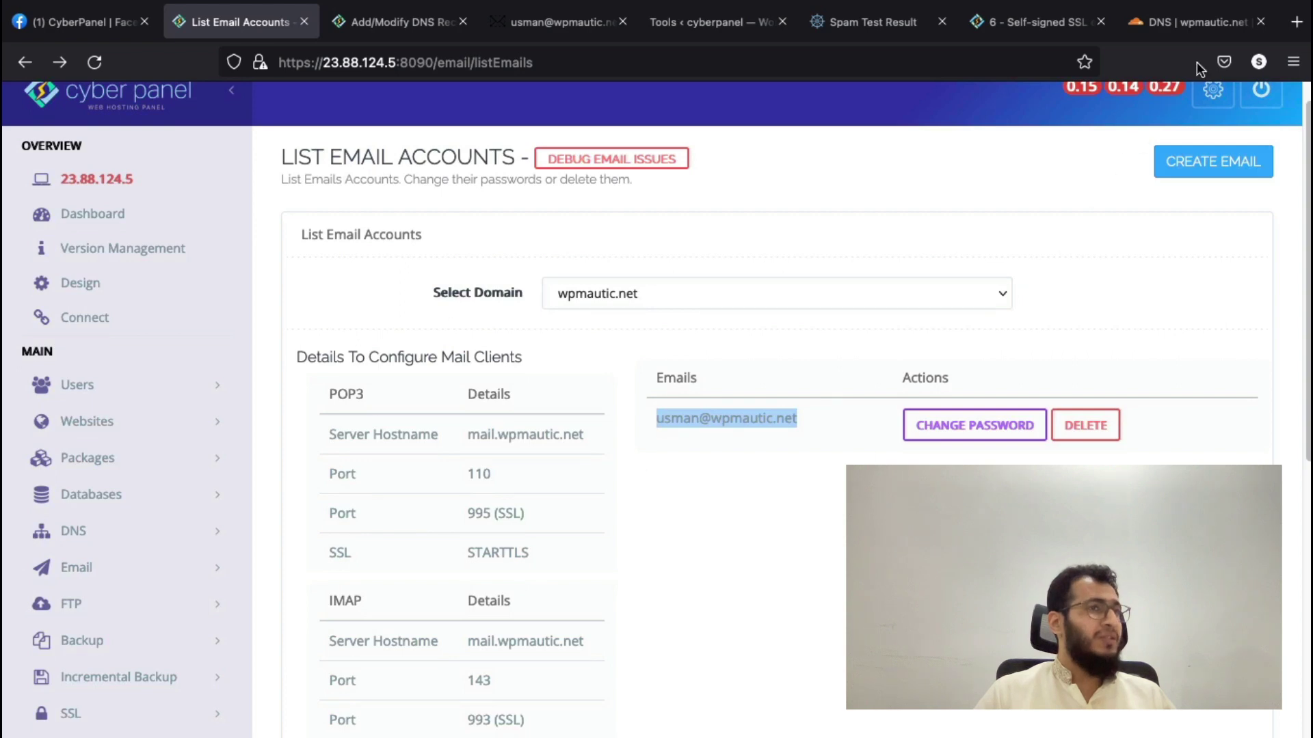
click(1195, 33)
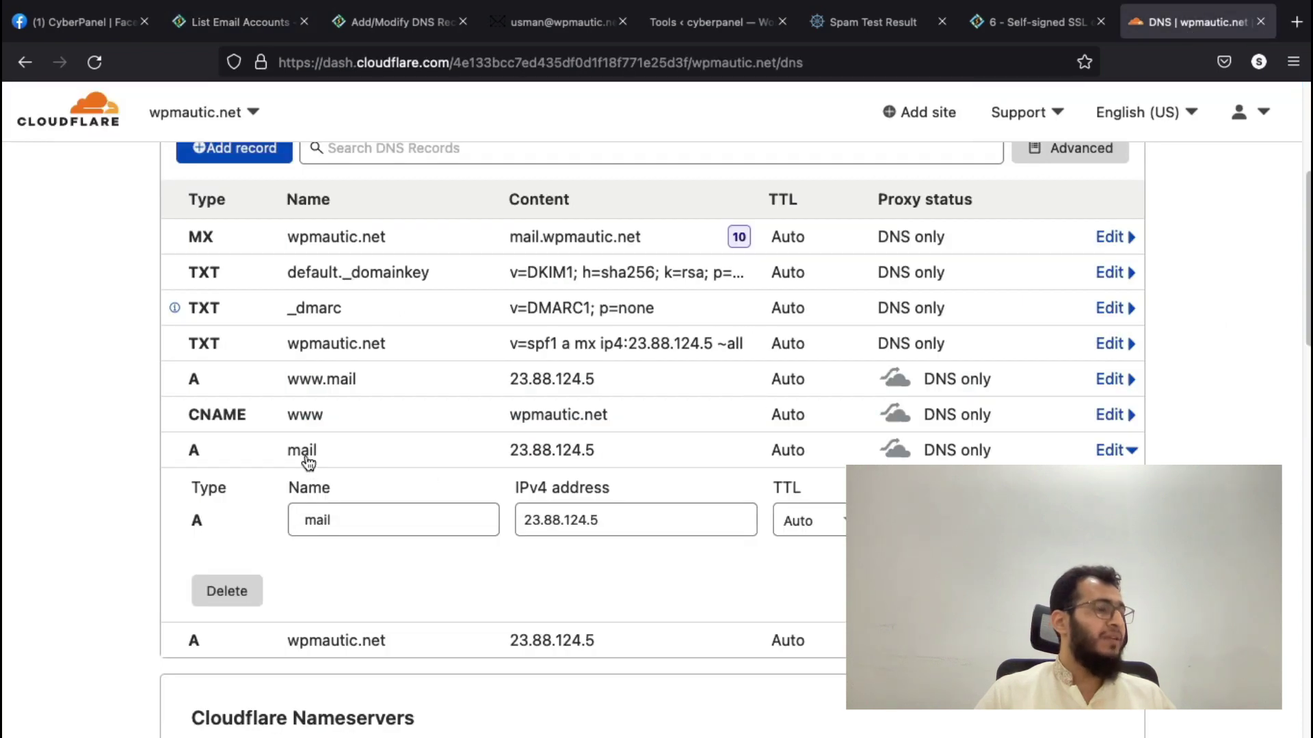